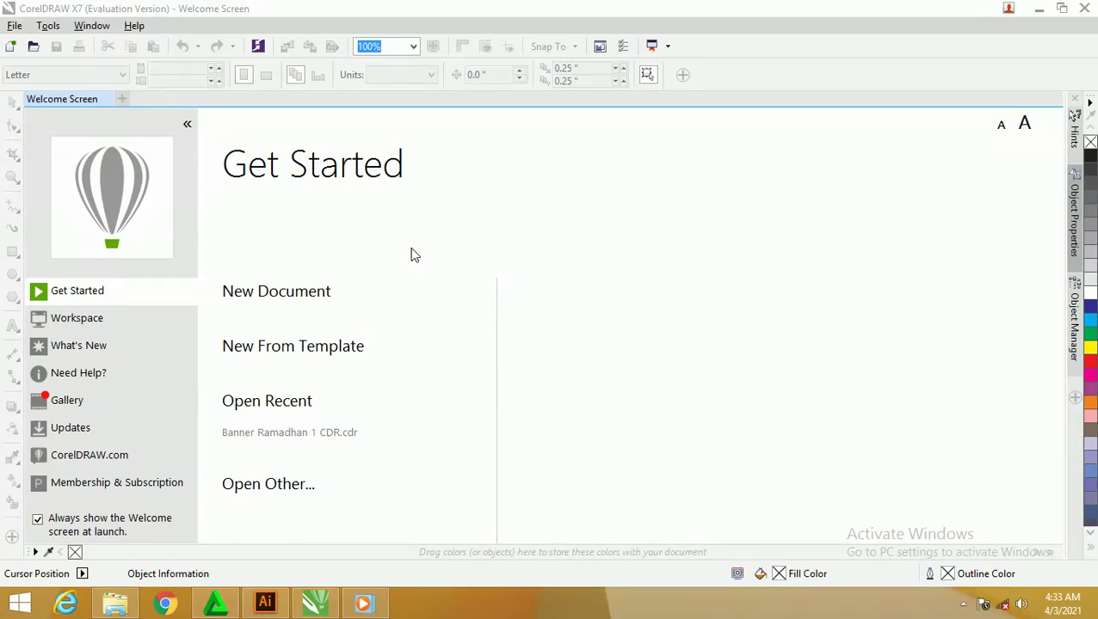
Create a new blank 30 × 10 cm landscape document, Untitled-1.
left_click(14, 26)
key("Escape")
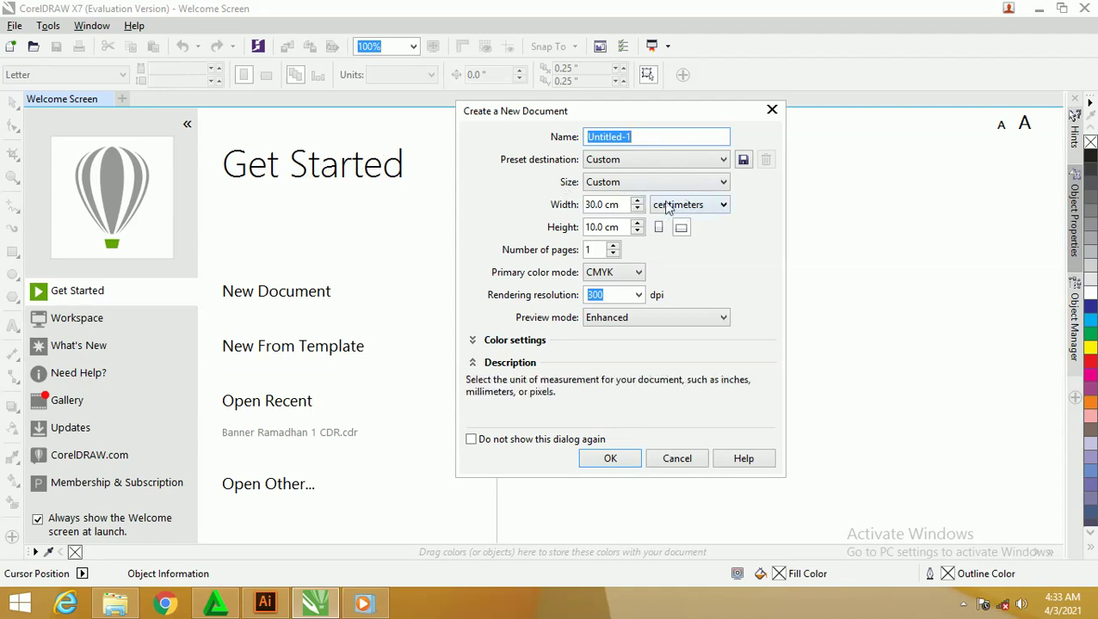
left_click_drag(622, 204, 584, 205)
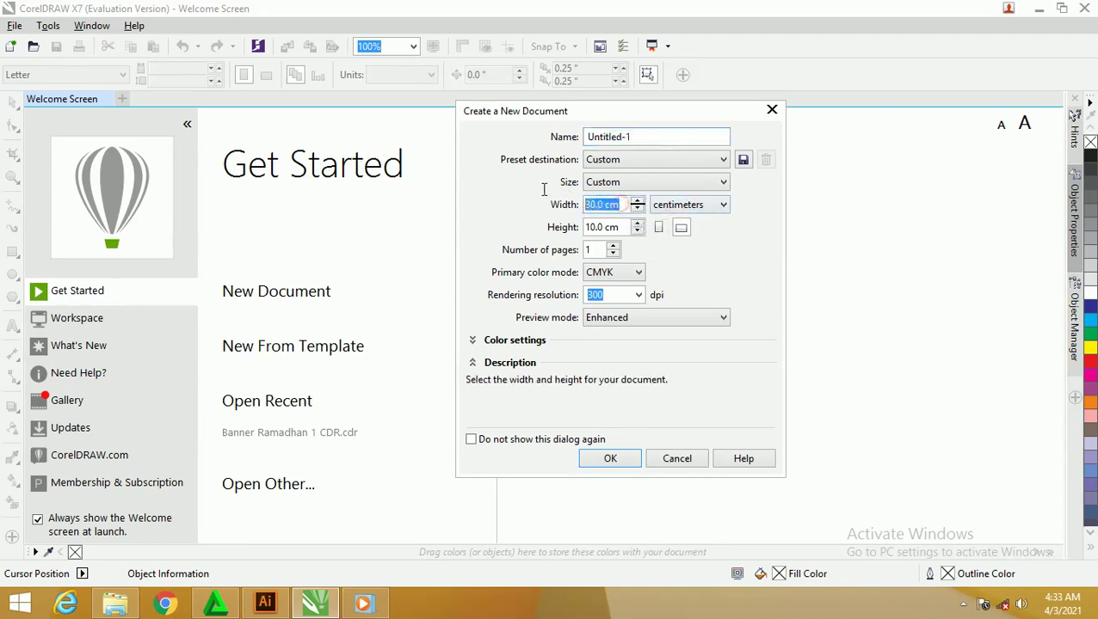
key("Tab")
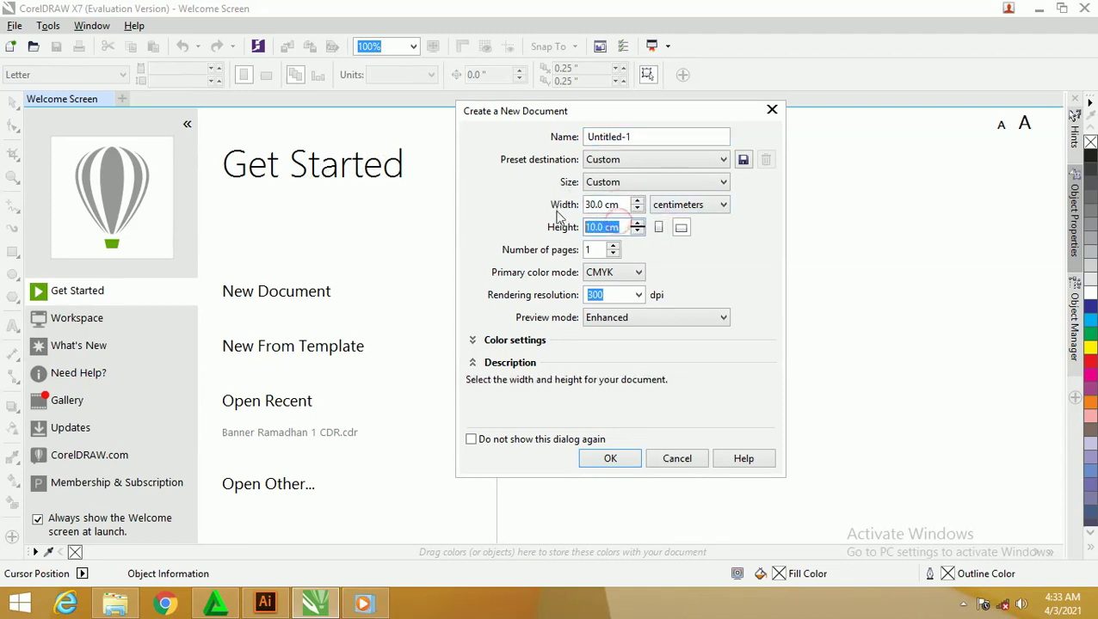
left_click_drag(671, 118, 654, 111)
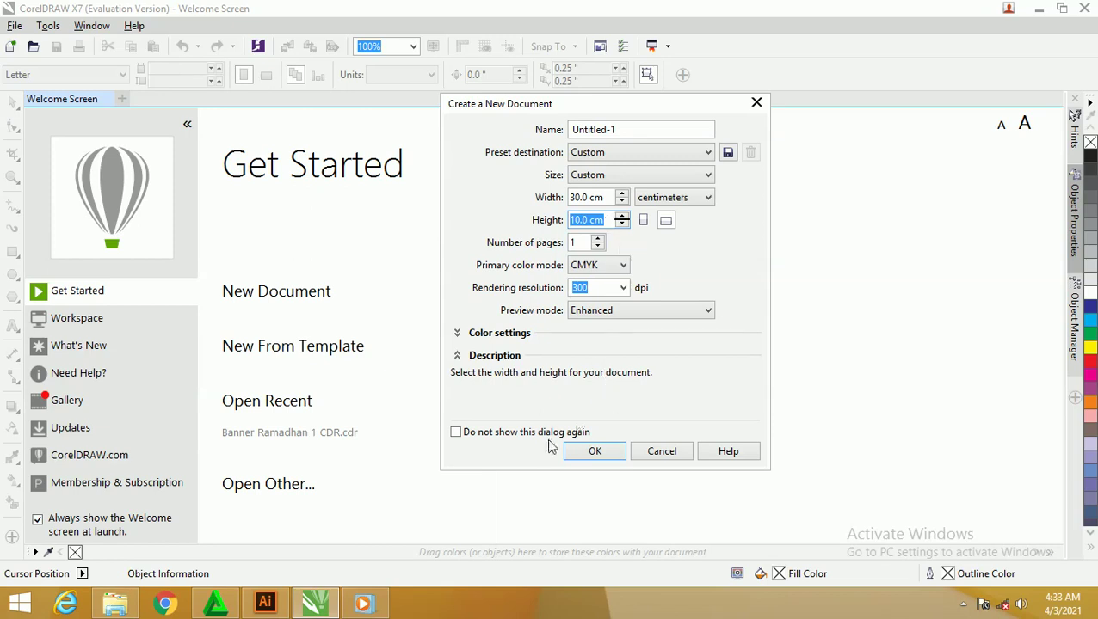
left_click(580, 454)
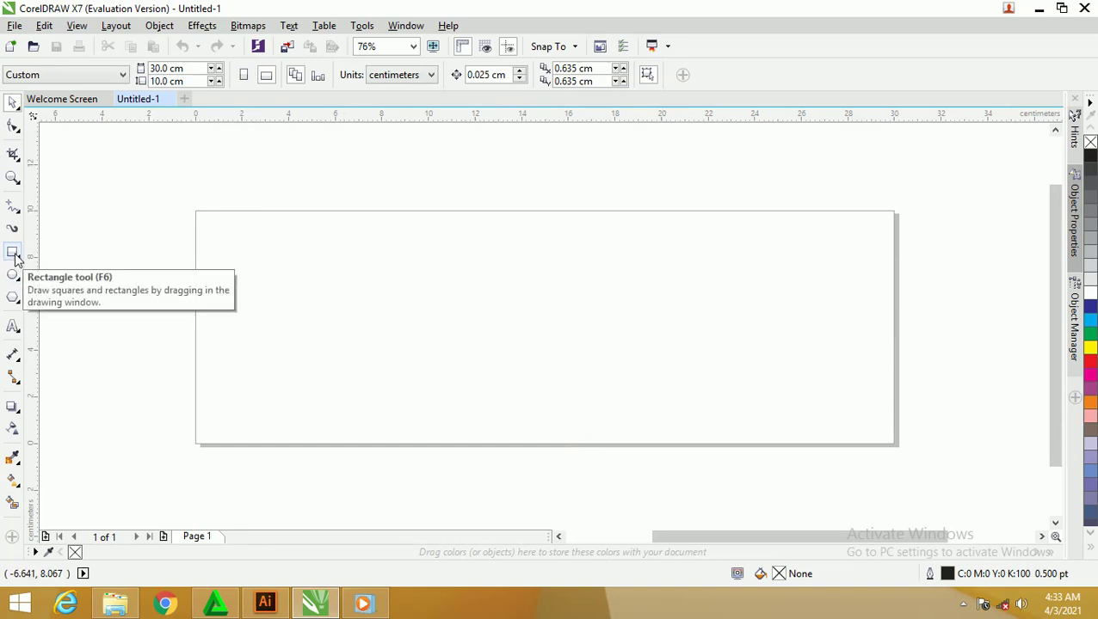
Add a rectangle matching the page border, undoing an accidental move.
double_click(14, 254)
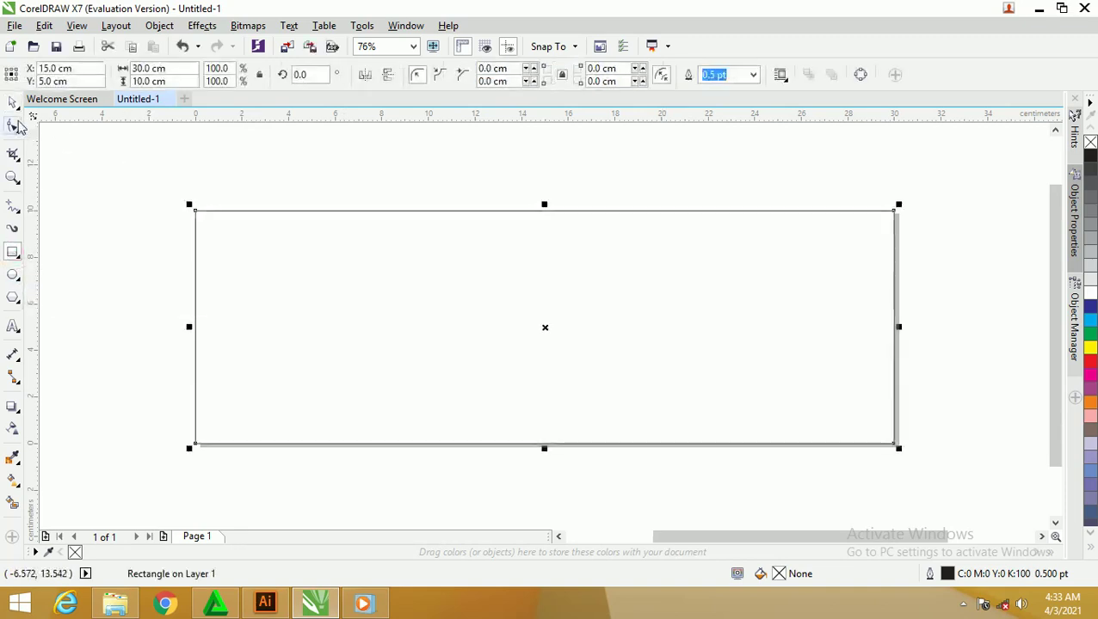
left_click(134, 165)
left_click_drag(193, 215, 202, 193)
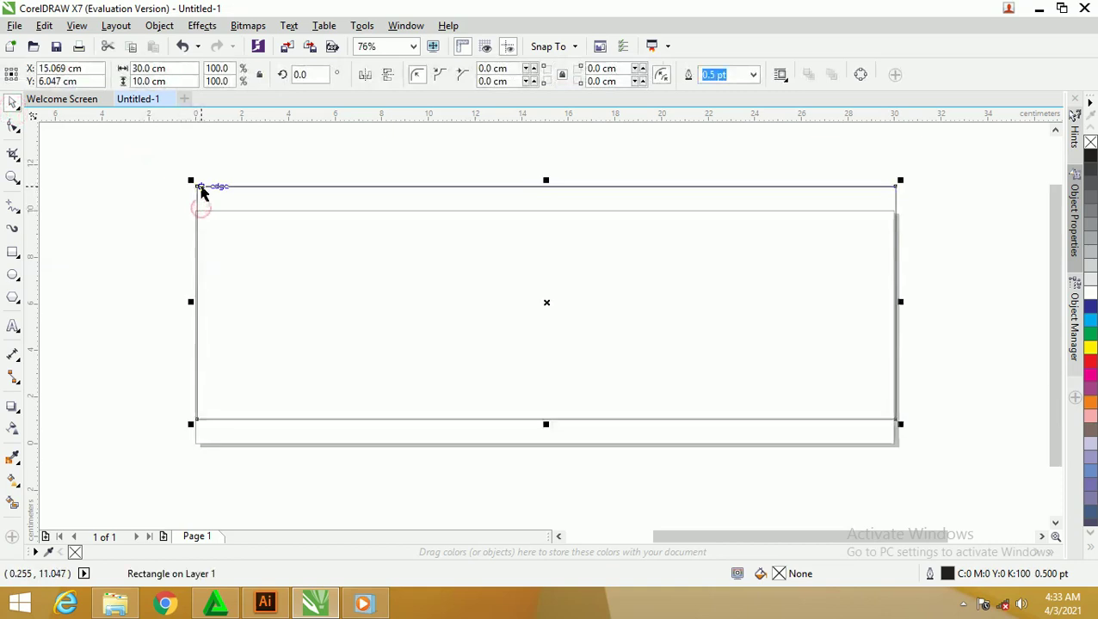
key("ctrl+z")
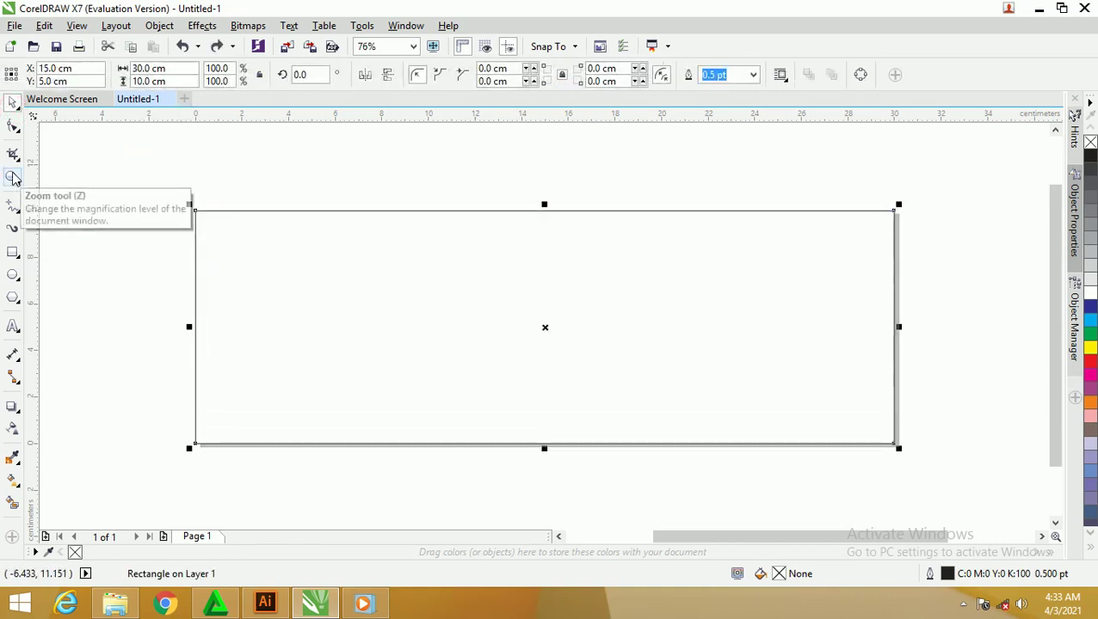
Draw a straight slanted line across the page's right part and nudge it left.
left_click(13, 208)
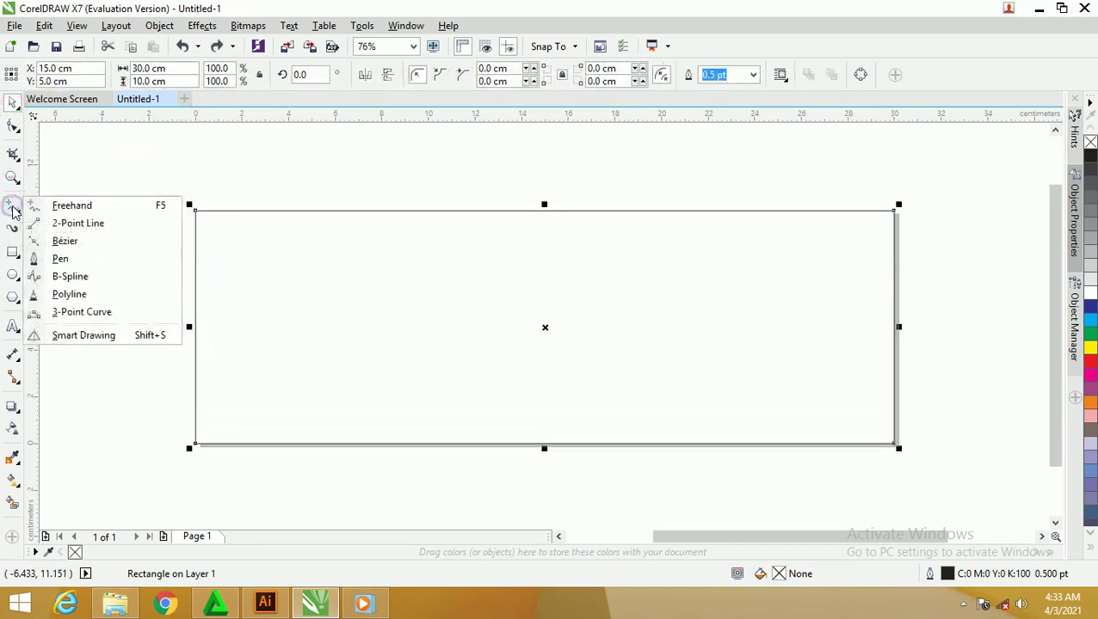
left_click(52, 224)
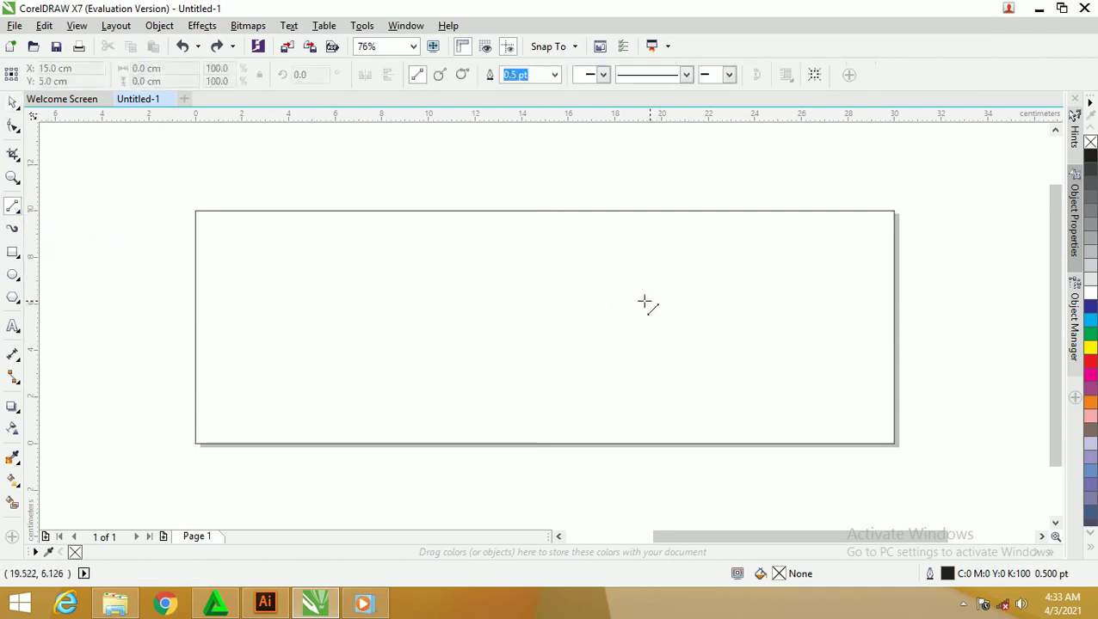
left_click_drag(710, 164, 641, 488)
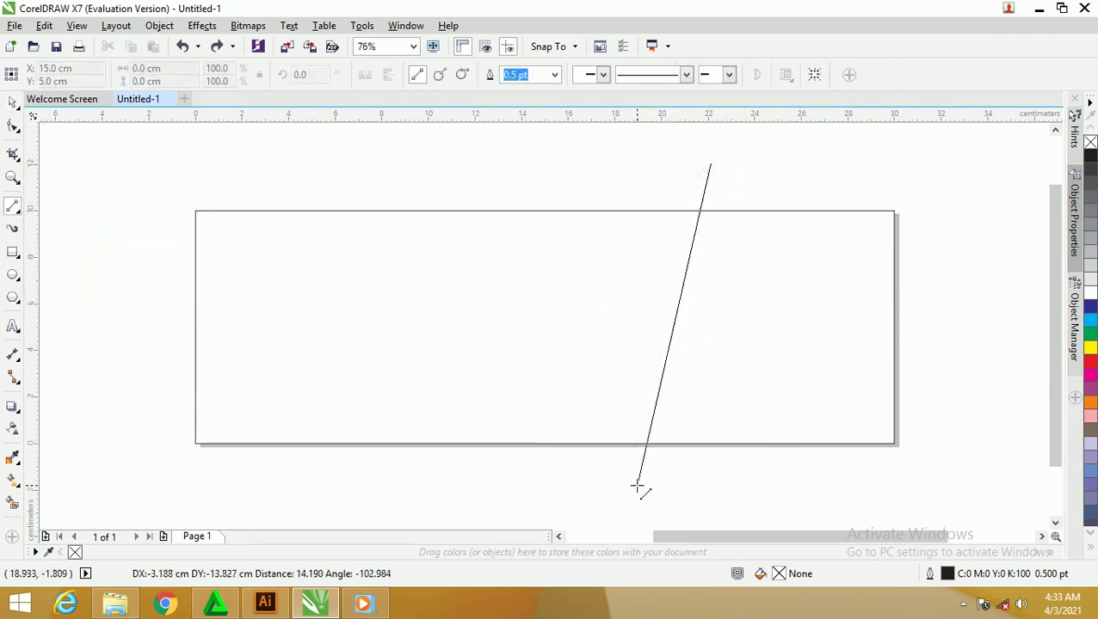
mouse_move(641, 488)
left_mouse_down()
mouse_move(701, 407)
mouse_move(642, 468)
mouse_move(681, 476)
mouse_move(656, 466)
mouse_move(705, 460)
mouse_move(623, 451)
mouse_move(674, 465)
mouse_move(656, 480)
mouse_move(674, 483)
mouse_move(651, 487)
left_mouse_up()
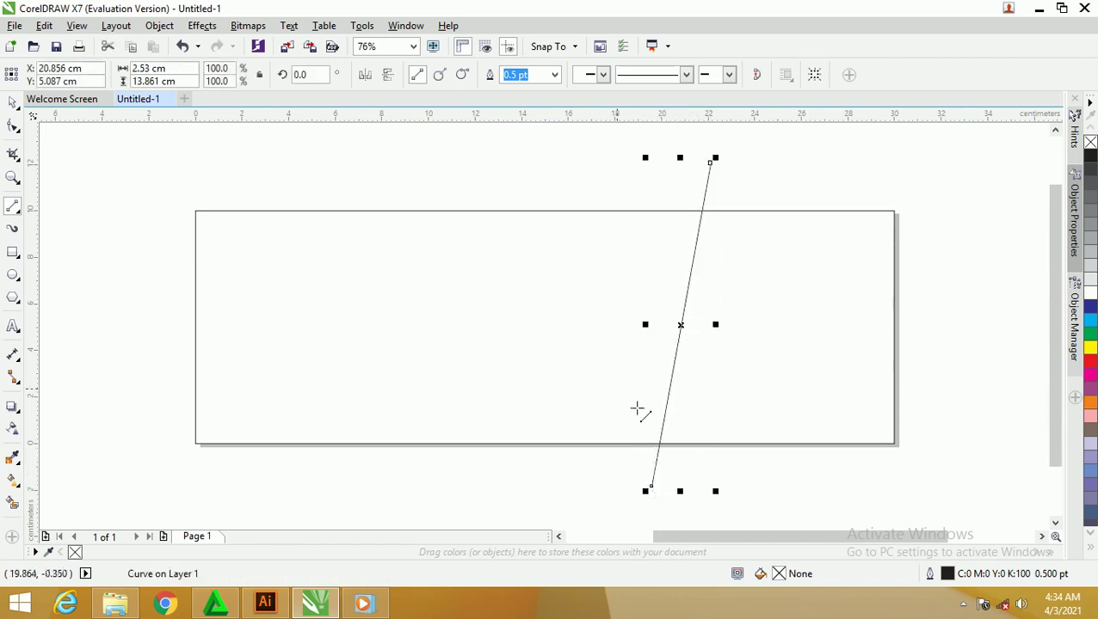
left_click(13, 101)
left_click(636, 156)
mouse_move(707, 185)
left_mouse_down()
mouse_move(639, 184)
mouse_move(669, 185)
left_mouse_up()
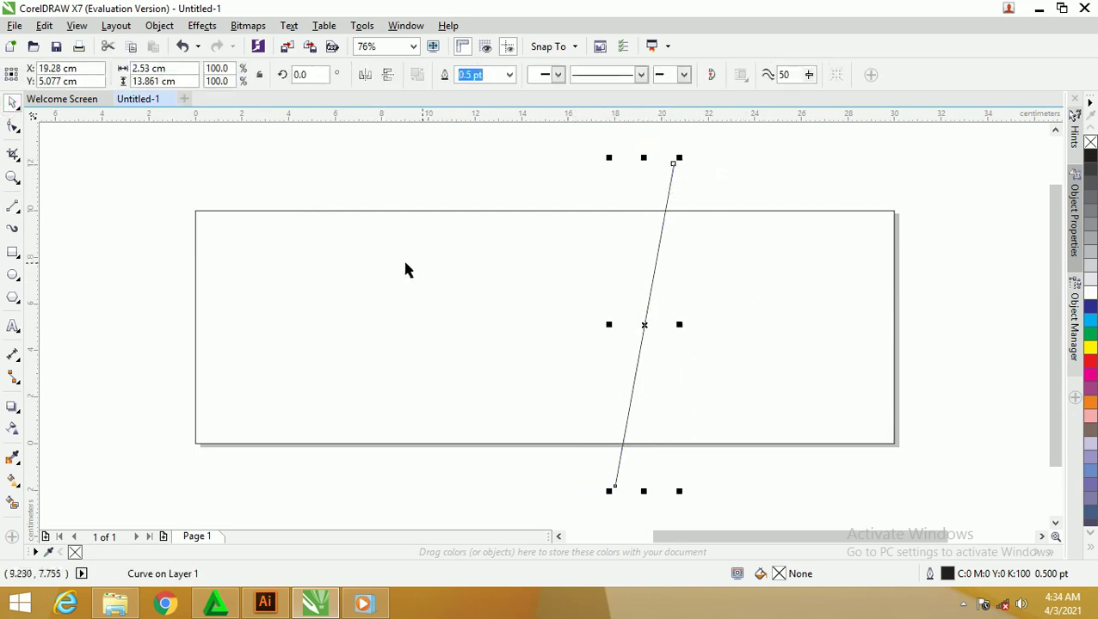
left_click(672, 190)
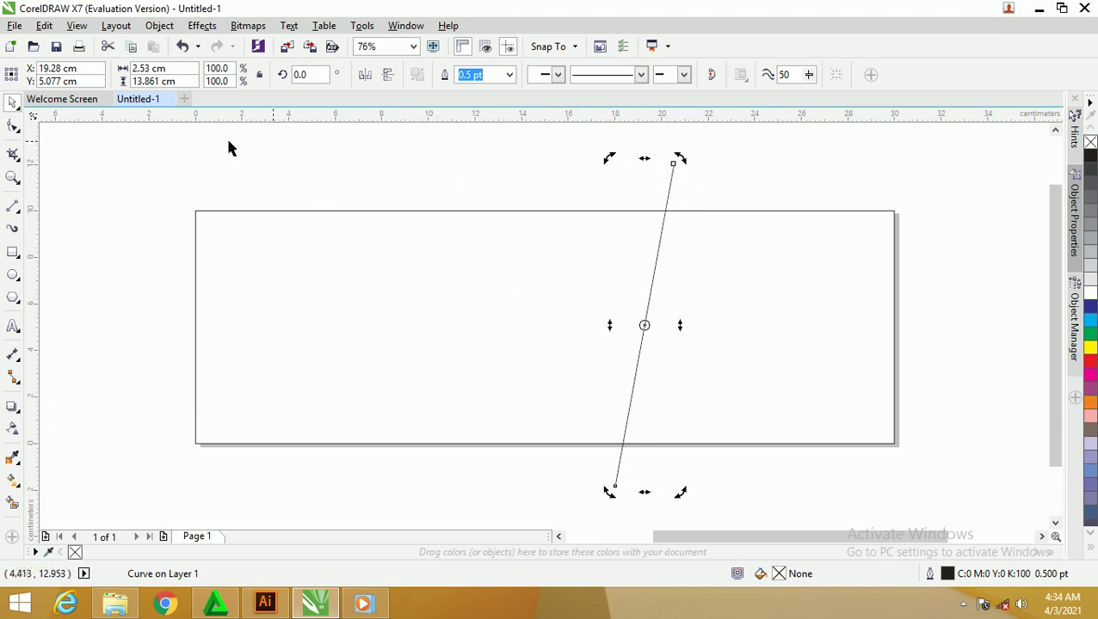
Add three nodes to the slanted line and pull a middle node left into a zigzag.
left_click(14, 127)
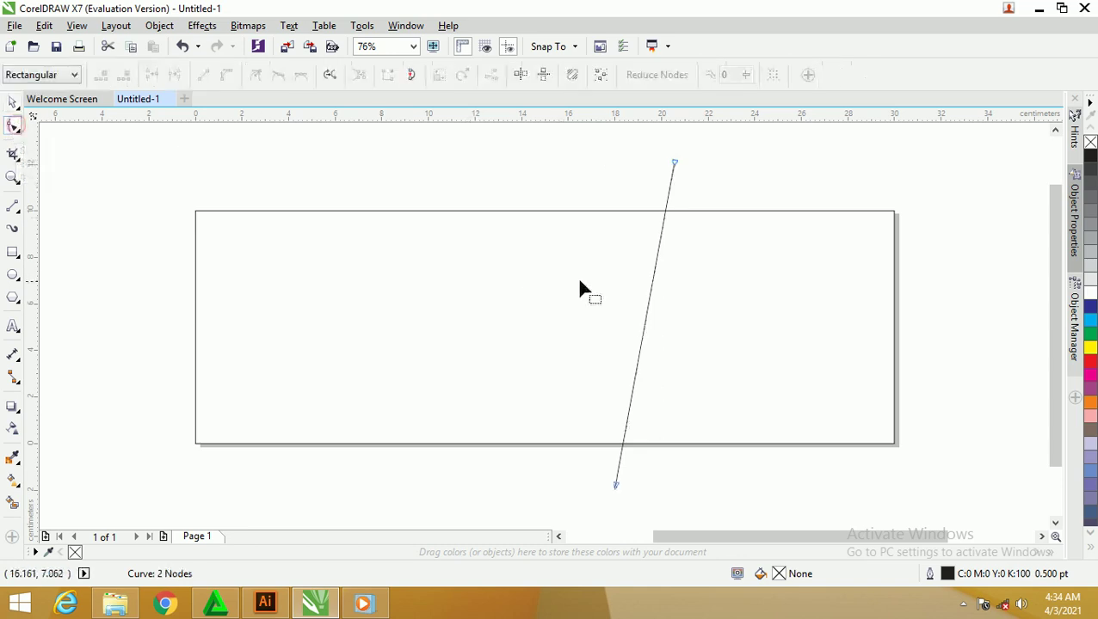
double_click(663, 228)
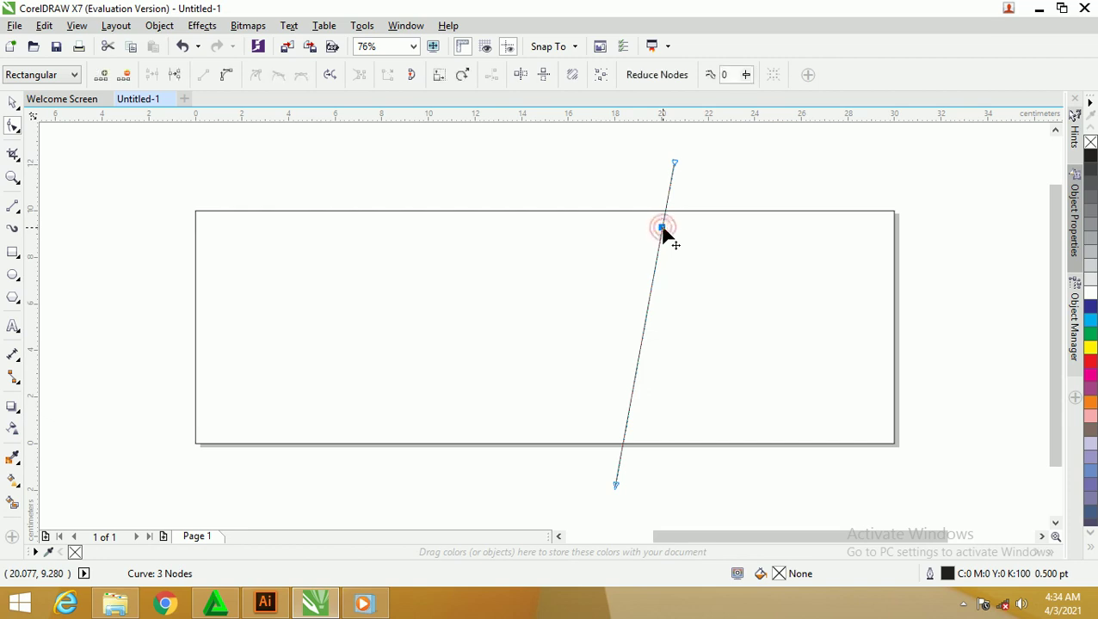
double_click(652, 274)
double_click(645, 332)
left_click_drag(652, 276, 593, 268)
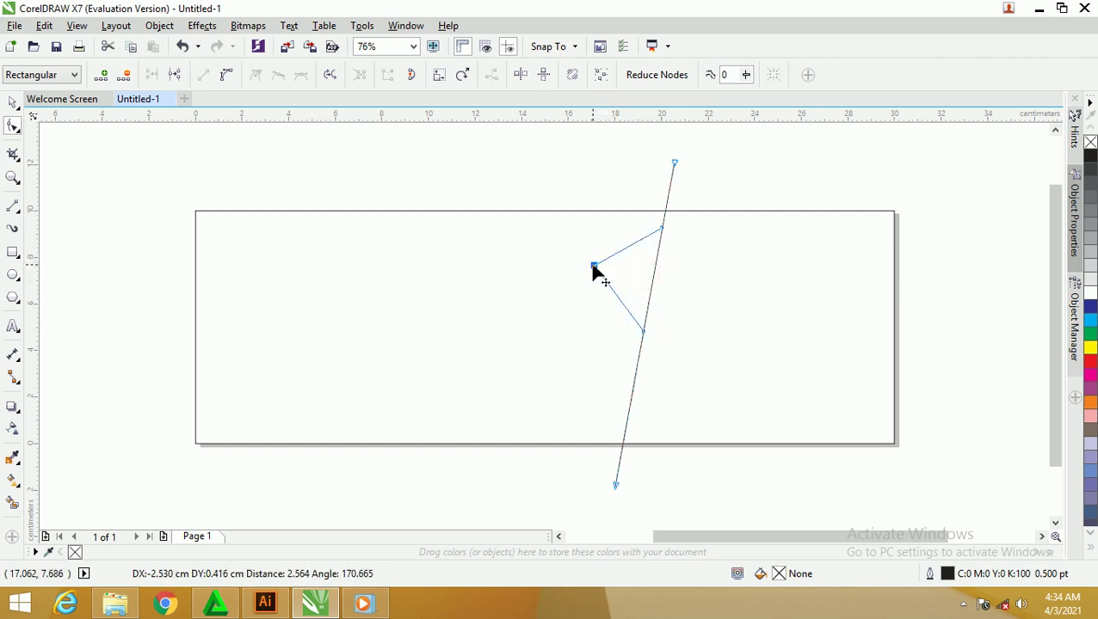
left_click_drag(593, 269, 593, 266)
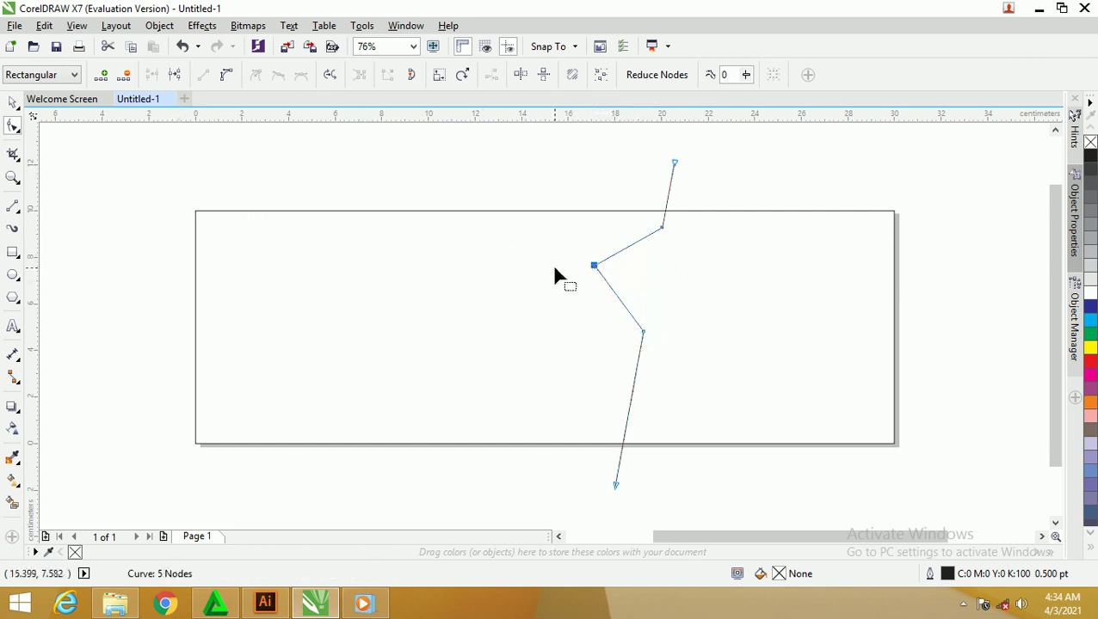
left_click(13, 104)
left_click(352, 168)
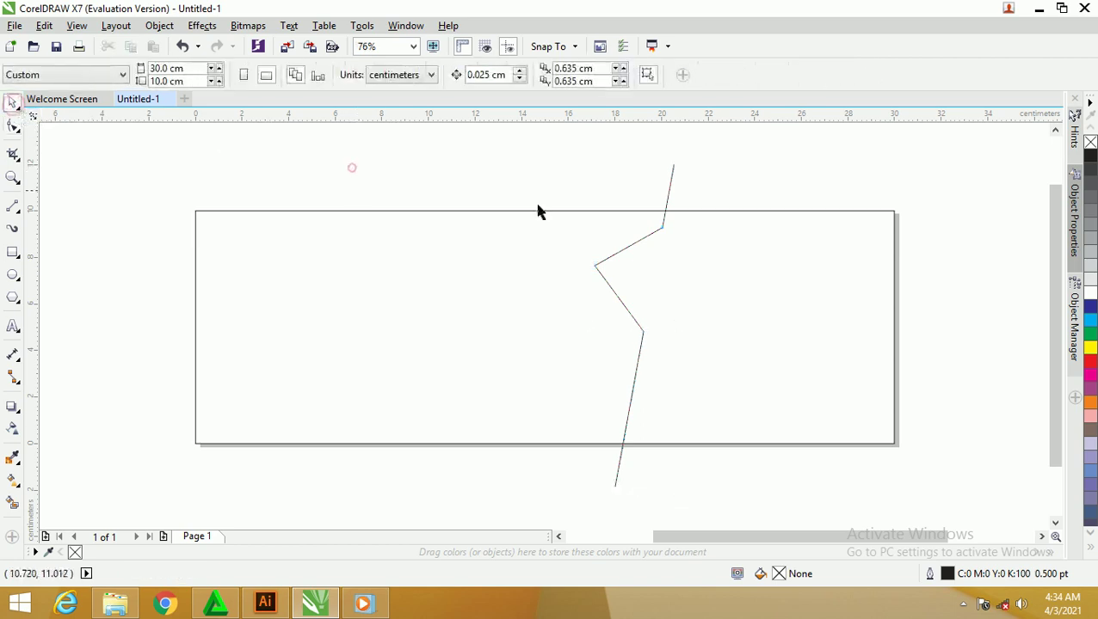
Try preset outline widths of 24 pt and then 16 pt on the zigzag.
left_click(665, 206)
left_click(479, 72)
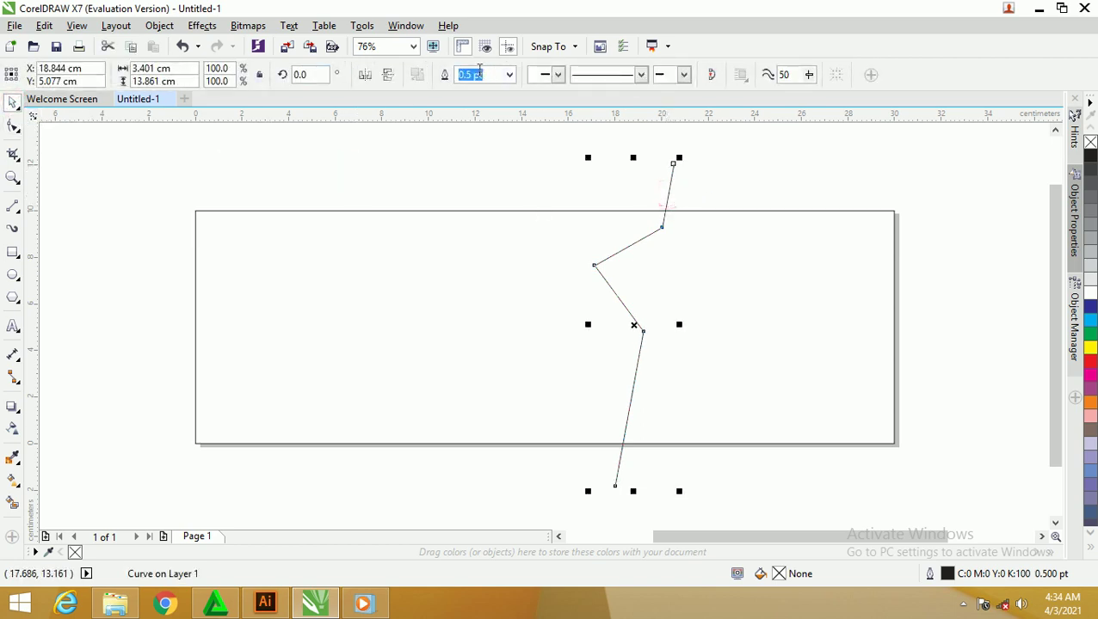
left_click(510, 76)
left_click(479, 251)
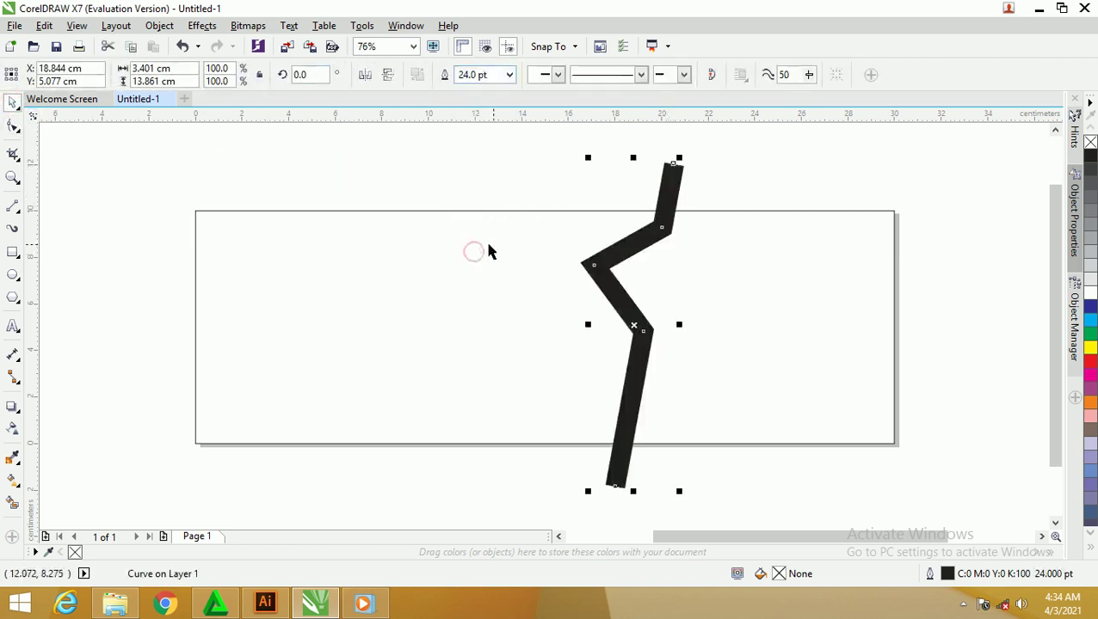
left_click(565, 173)
left_click(678, 204)
scroll(668, 185, "down", 2)
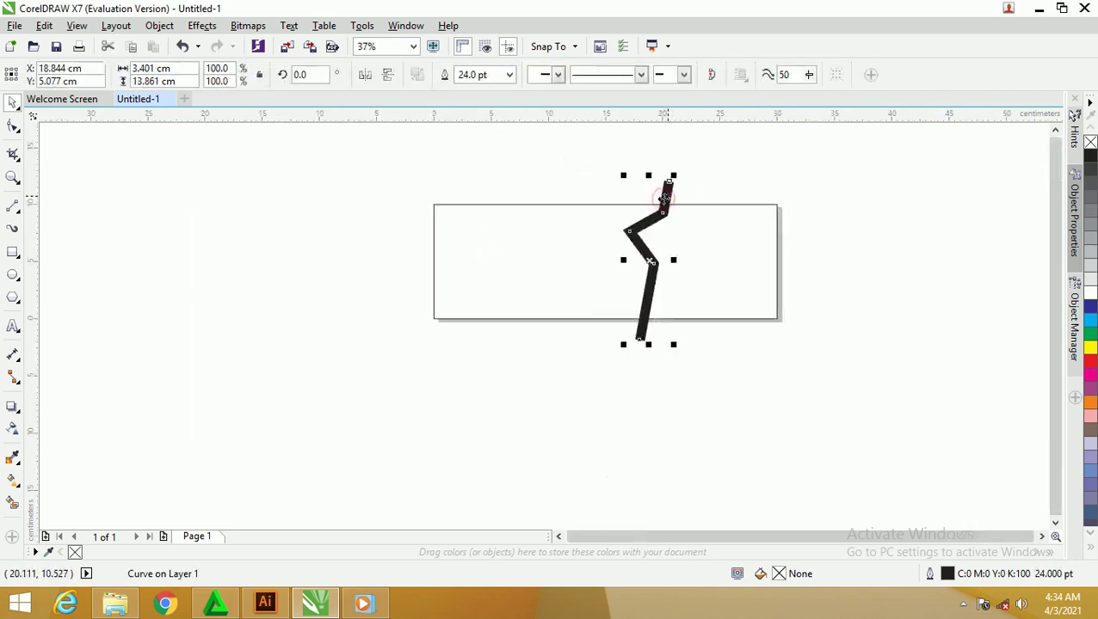
scroll(665, 198, "up", 2)
left_click(511, 76)
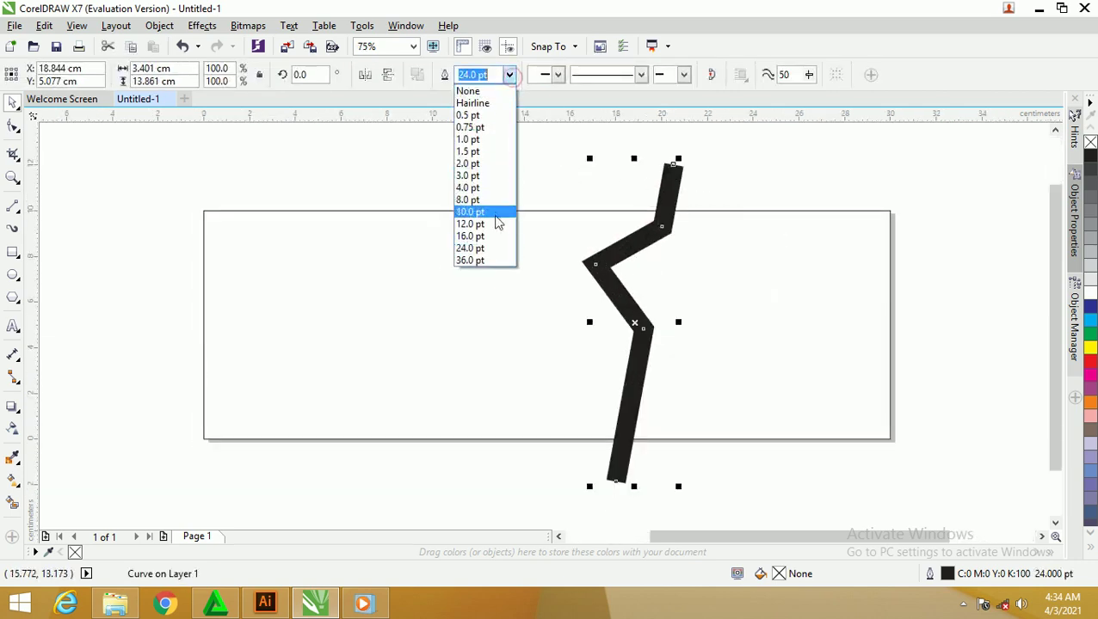
left_click(496, 237)
left_click(584, 169)
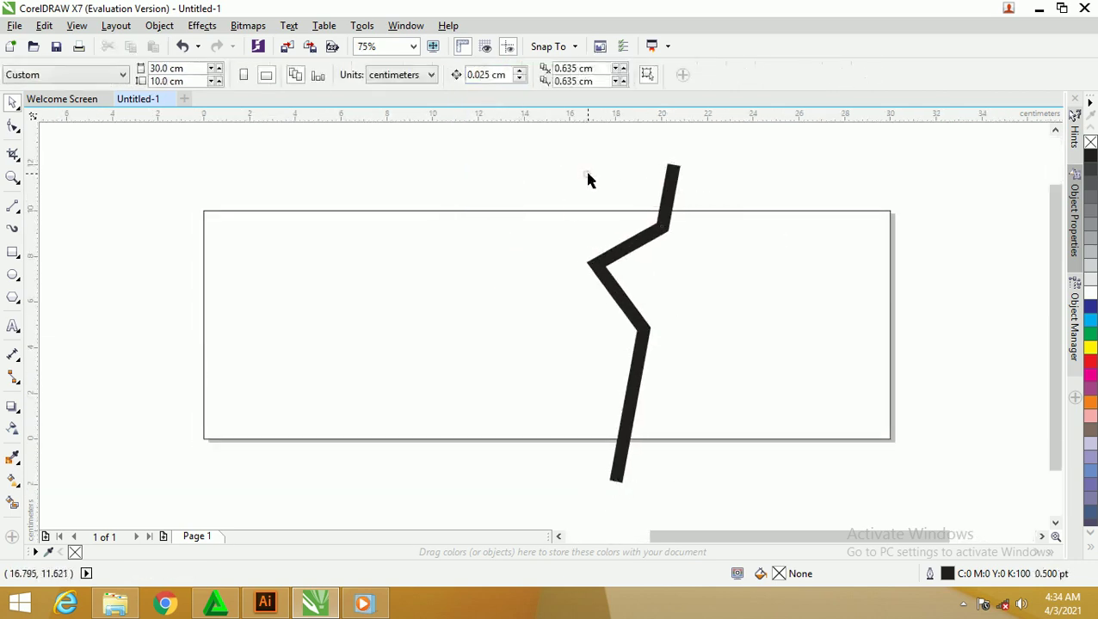
Set the zigzag's outline width to 20 pt.
left_click(670, 192)
left_click(474, 75)
type("2")
left_click(440, 168)
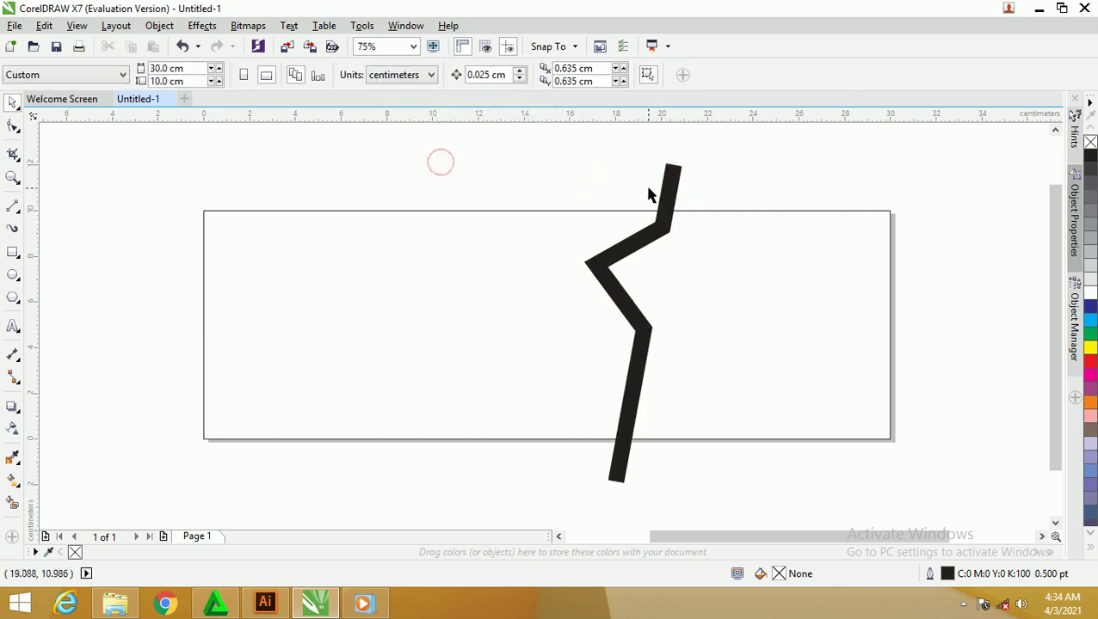
left_click(667, 188)
Drop a copy of the 20 pt zigzag to the right of the page.
scroll(668, 183, "down", 1)
left_click_drag(667, 181, 864, 197)
left_click(676, 147)
scroll(670, 148, "up", 1)
left_click(660, 225)
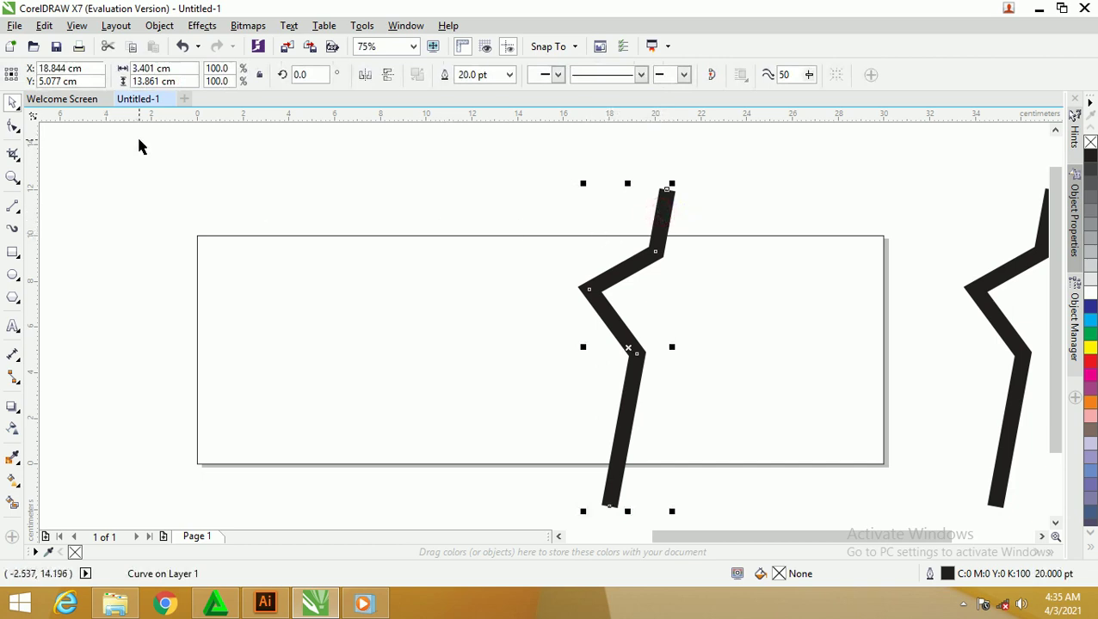
Smart-fill the page areas left and right of the zigzag.
left_click(13, 505)
left_click(396, 293)
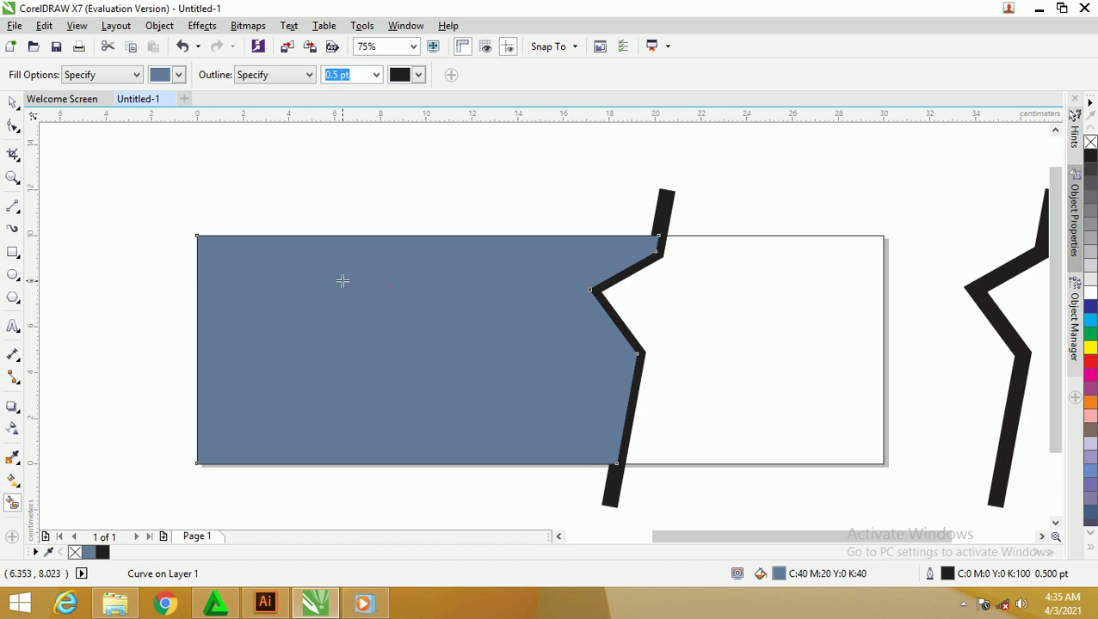
left_click(833, 334)
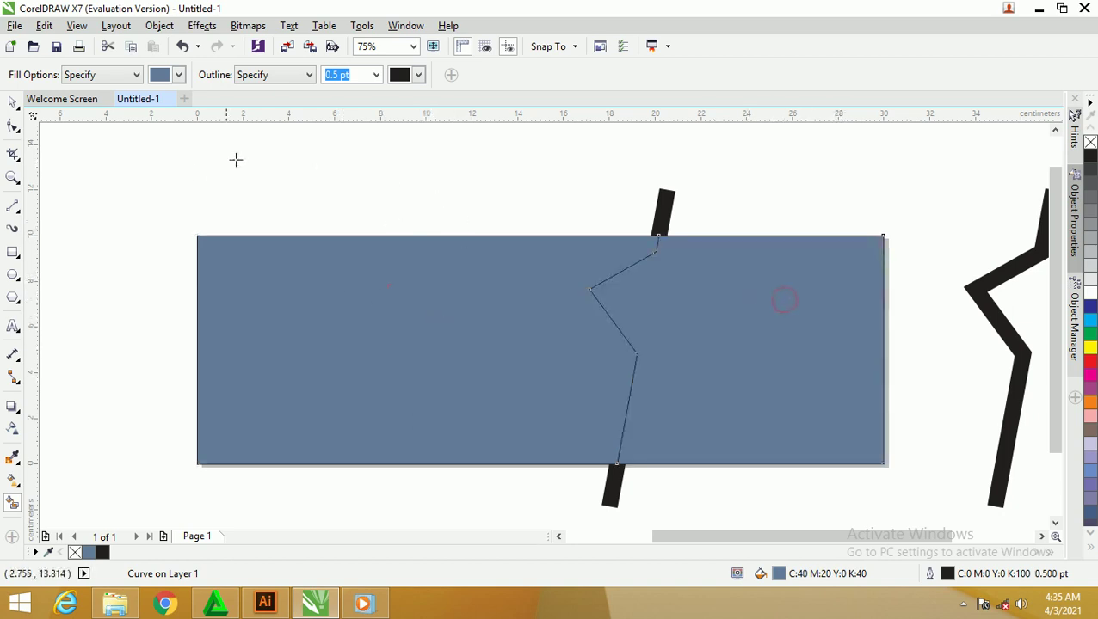
left_click(11, 102)
Send both slate-blue filled shapes to the back so the zigzag sits on top.
left_click(330, 192)
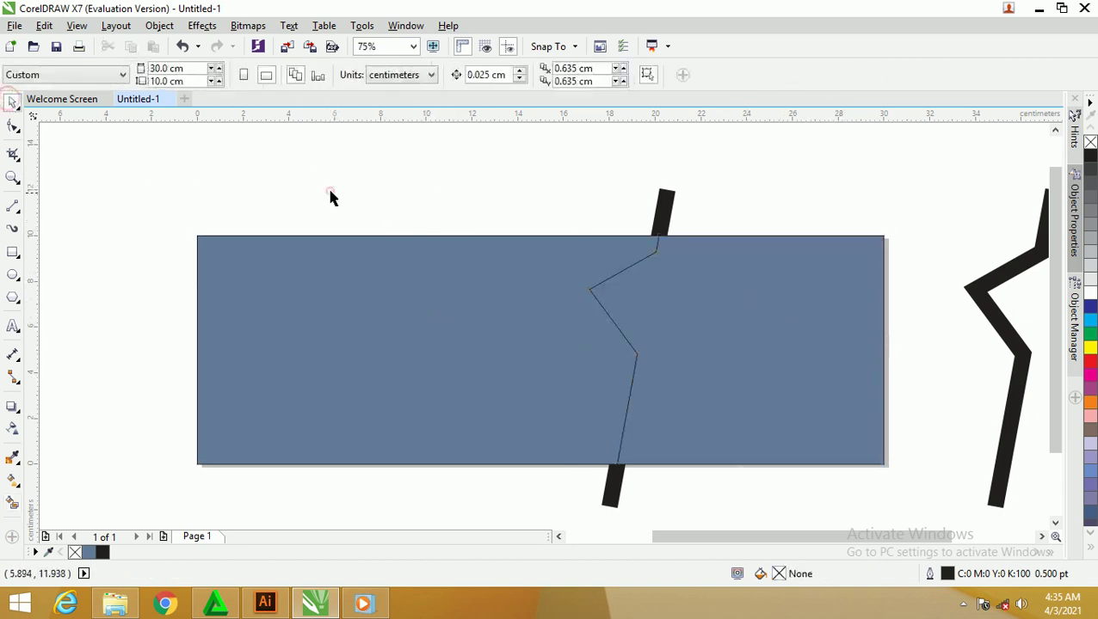
left_click(731, 299)
left_click(514, 252, "shift")
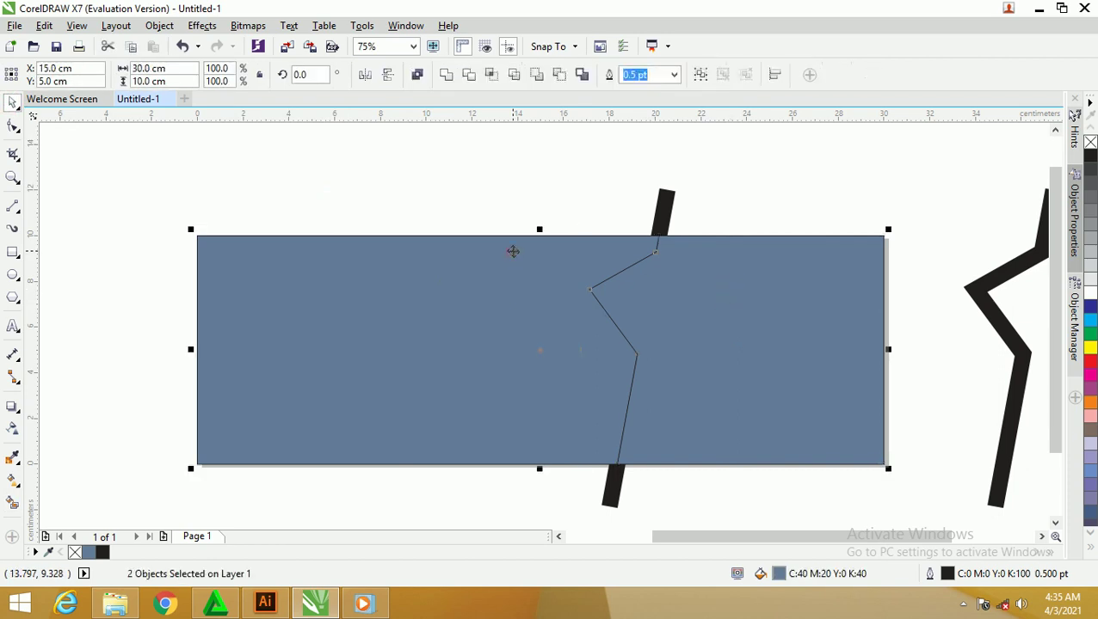
right_click(515, 252)
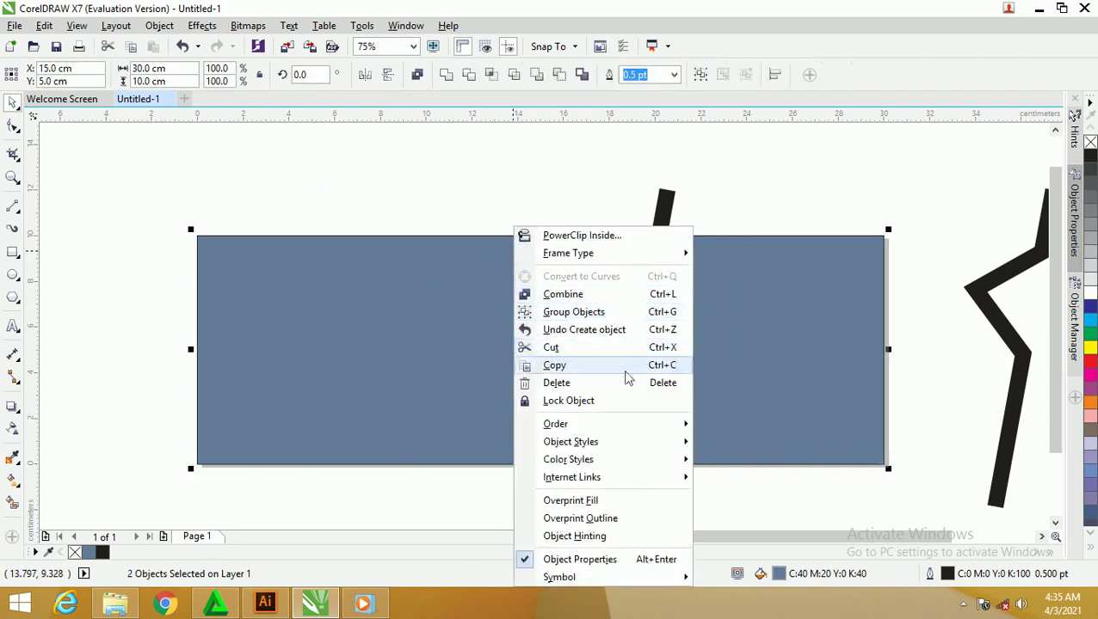
mouse_move(603, 424)
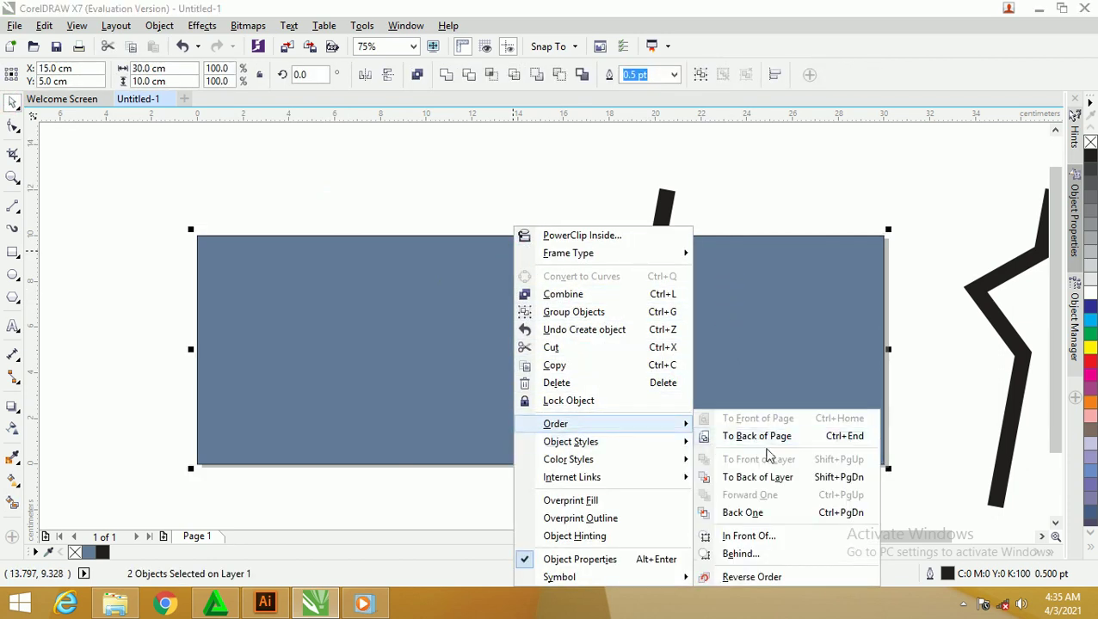
left_click(770, 436)
left_click(736, 183)
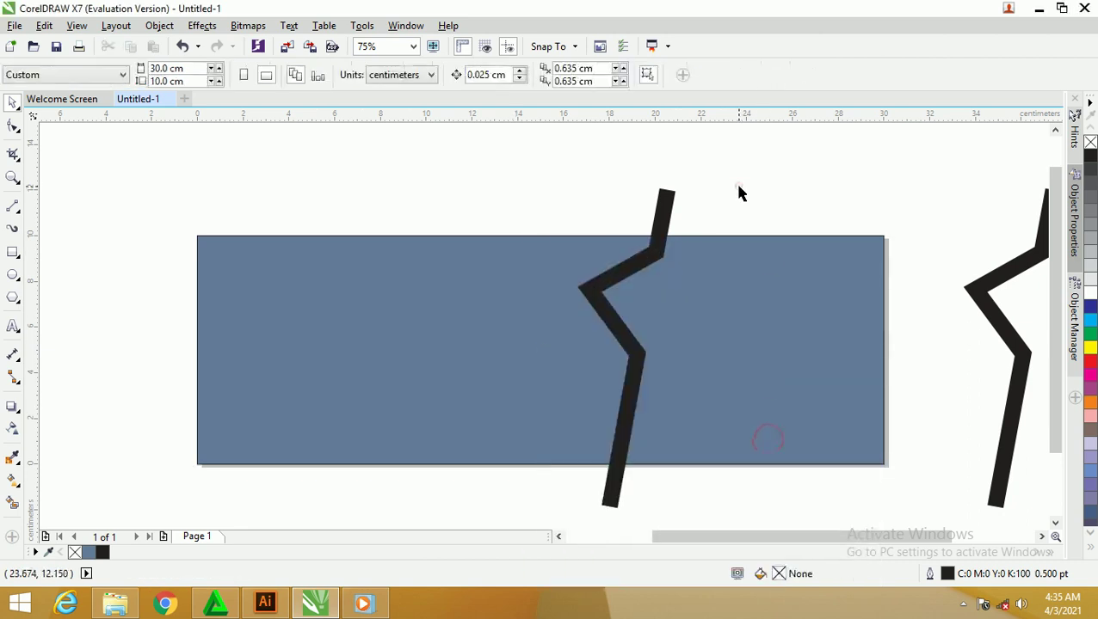
left_click(664, 215)
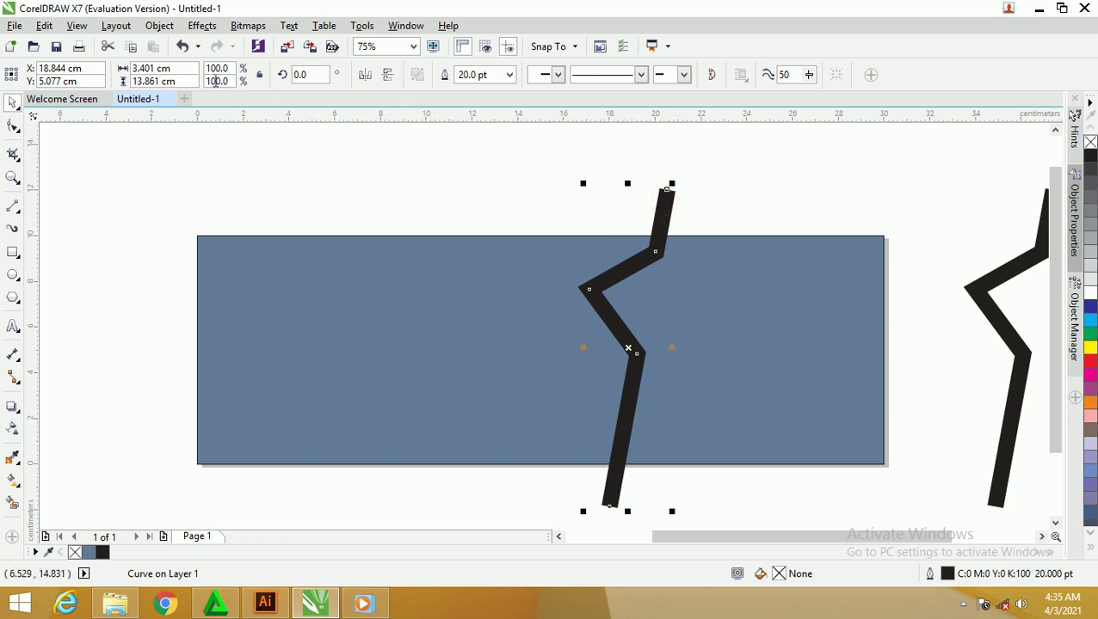
Convert the zigzag's outline to an object, then undo that and reselect the zigzag.
left_click(203, 26)
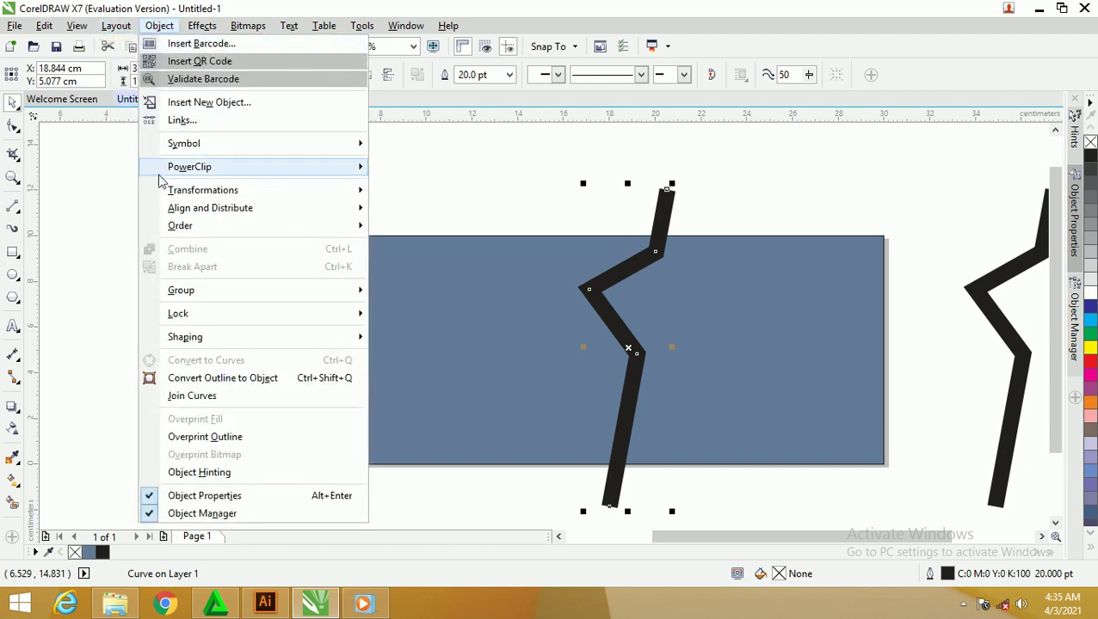
left_click(240, 378)
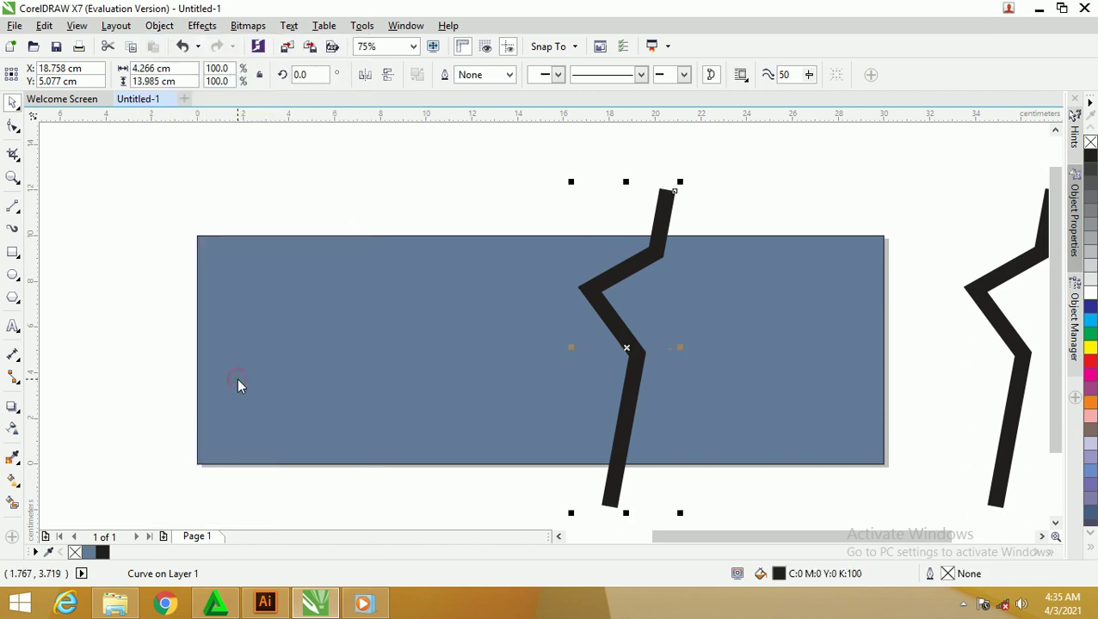
key("ctrl+z")
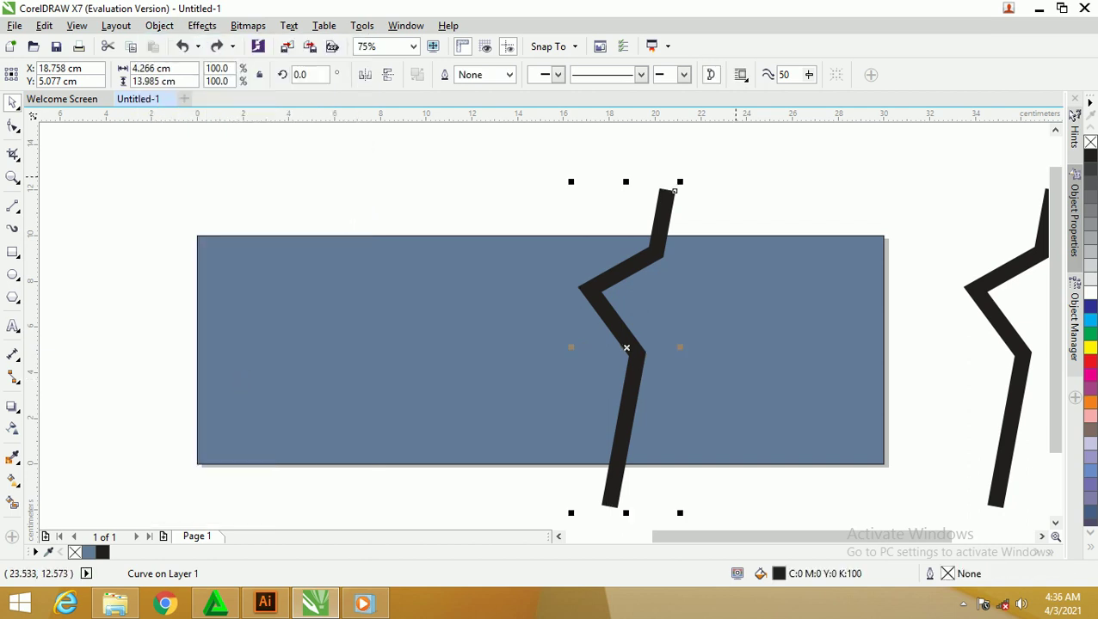
left_click(729, 194)
left_click(663, 214)
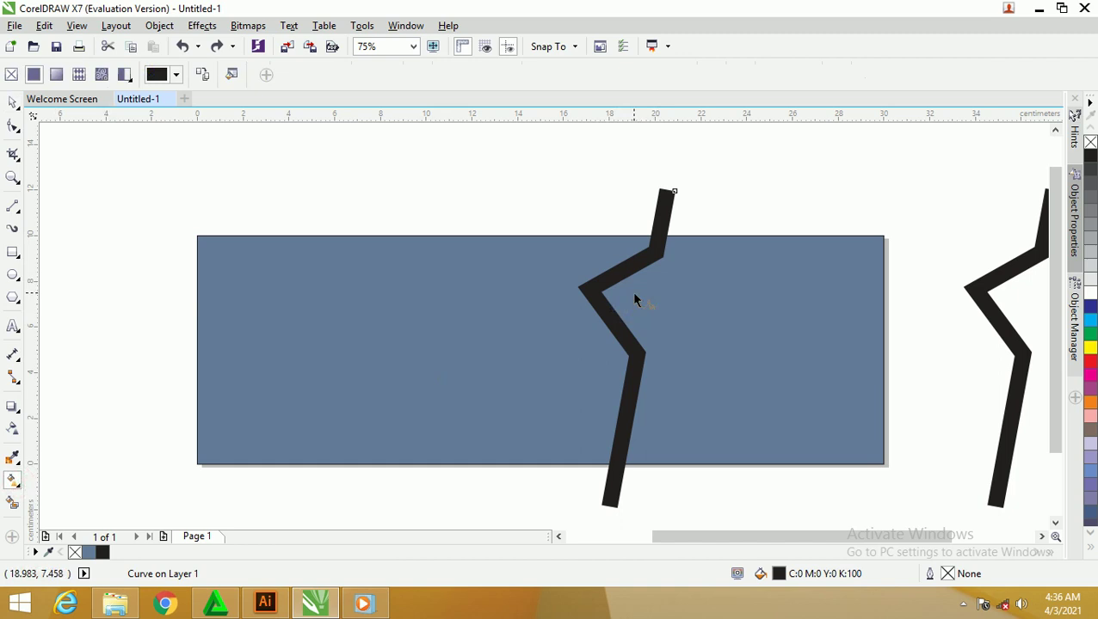
Give the zigzag a linear fountain fill, yellow at the top and deep gold at the bottom.
left_click_drag(579, 470, 709, 188)
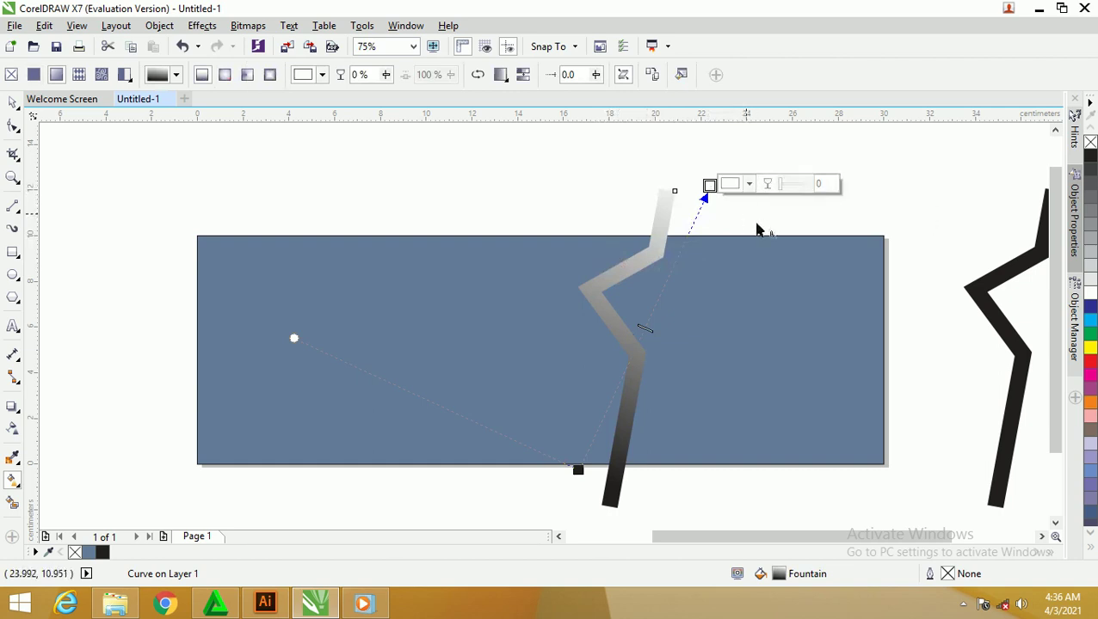
left_click_drag(1089, 351, 693, 233)
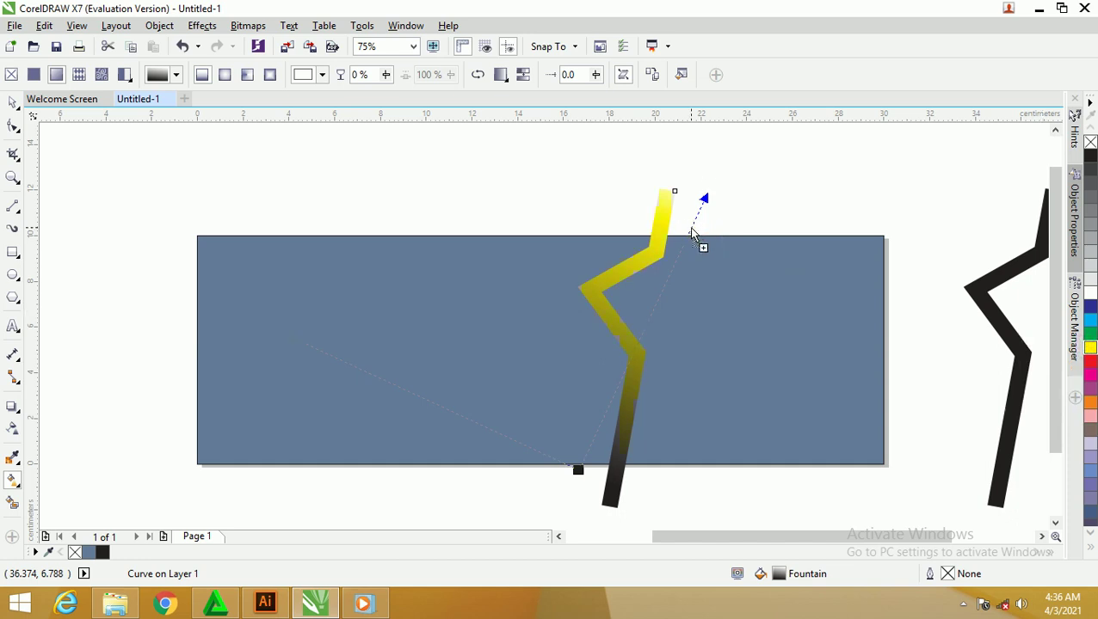
left_click_drag(692, 233, 691, 230)
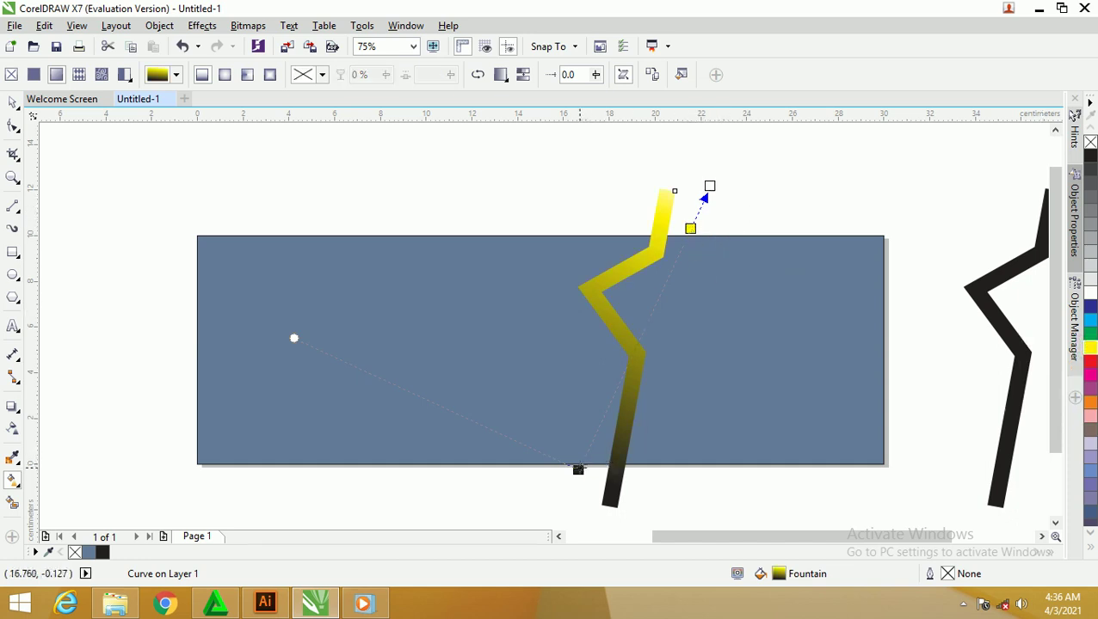
left_click(578, 469)
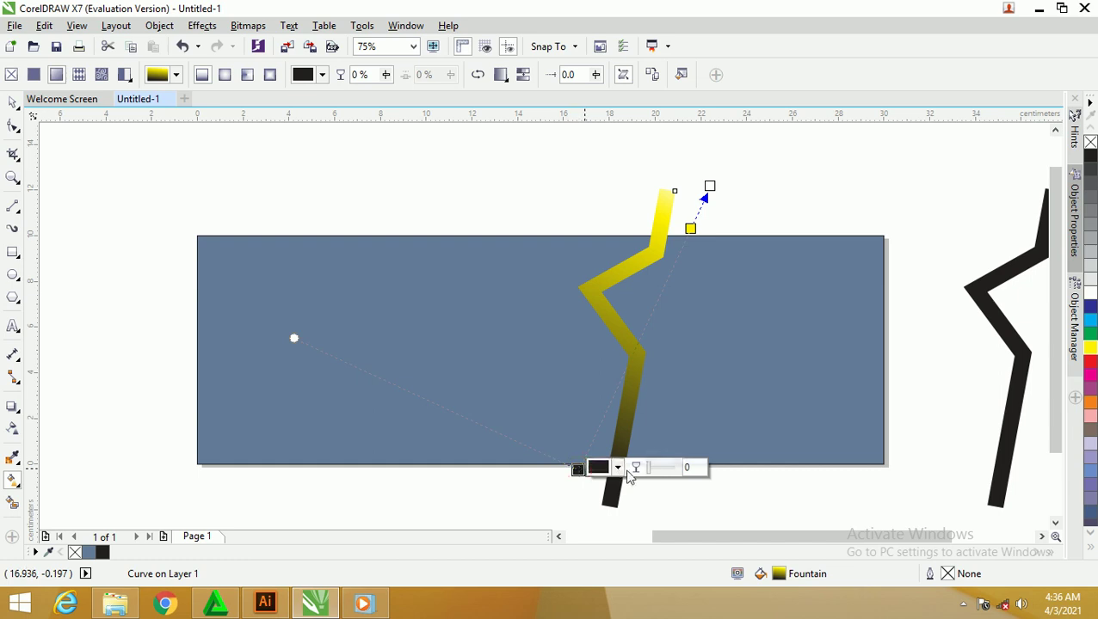
left_click(617, 467)
mouse_move(706, 351)
left_mouse_down()
mouse_move(702, 417)
mouse_move(684, 381)
mouse_move(693, 340)
mouse_move(688, 361)
left_mouse_up()
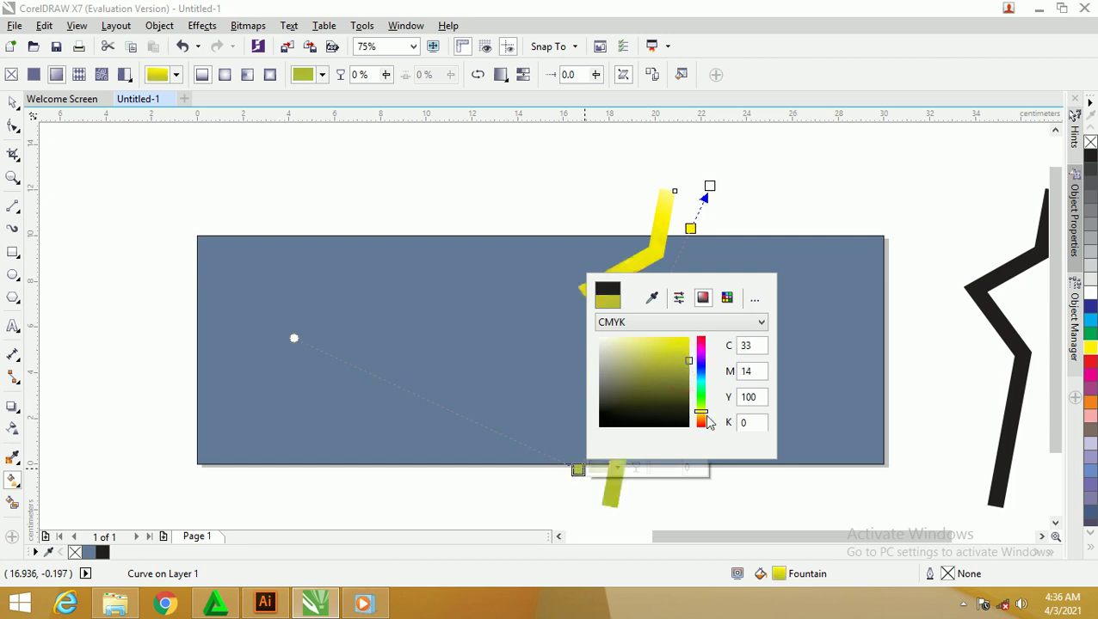
left_click_drag(705, 414, 704, 418)
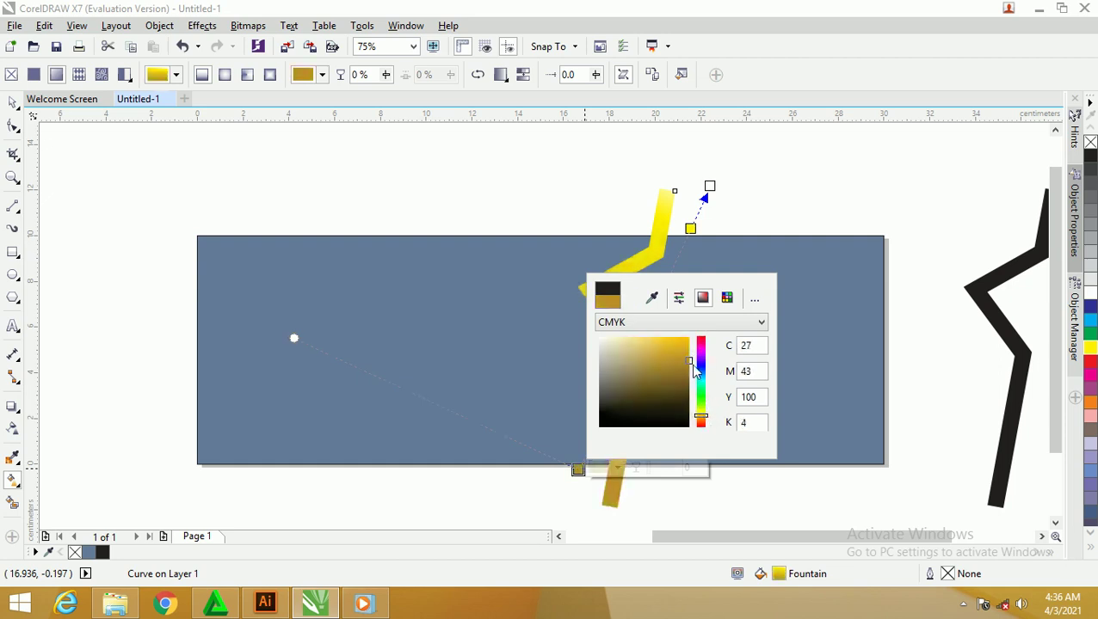
left_click_drag(689, 359, 692, 353)
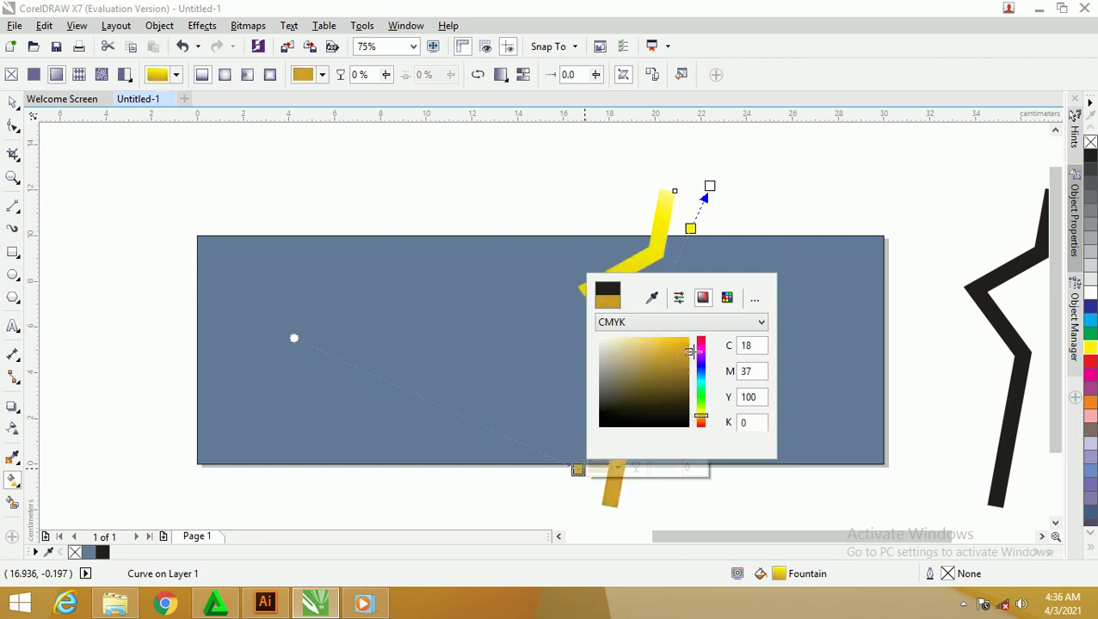
left_click(691, 357)
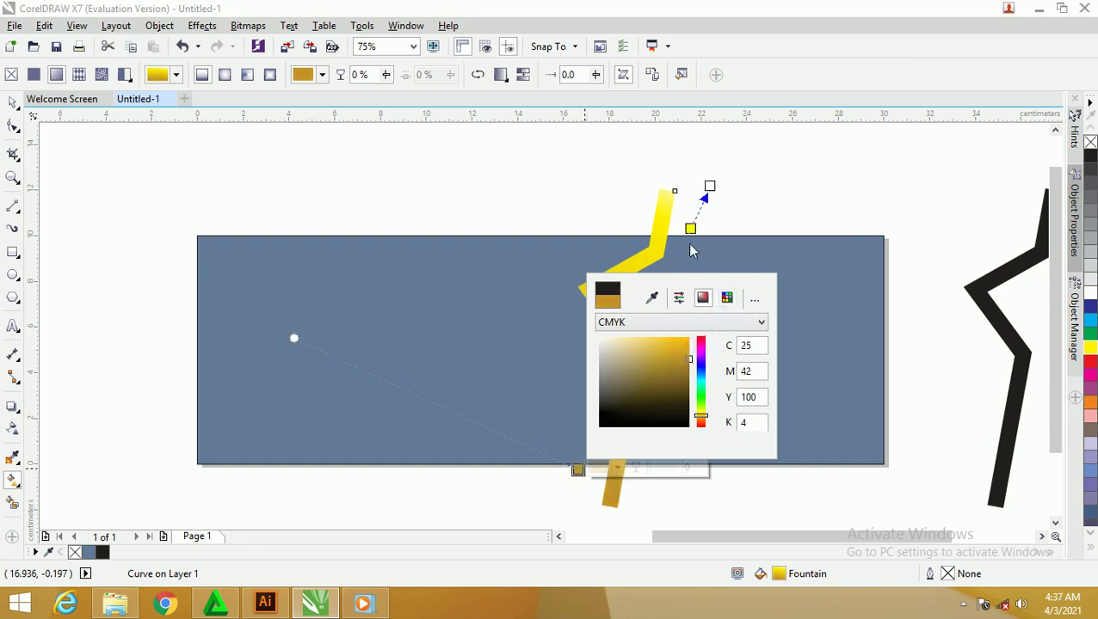
left_click(711, 187)
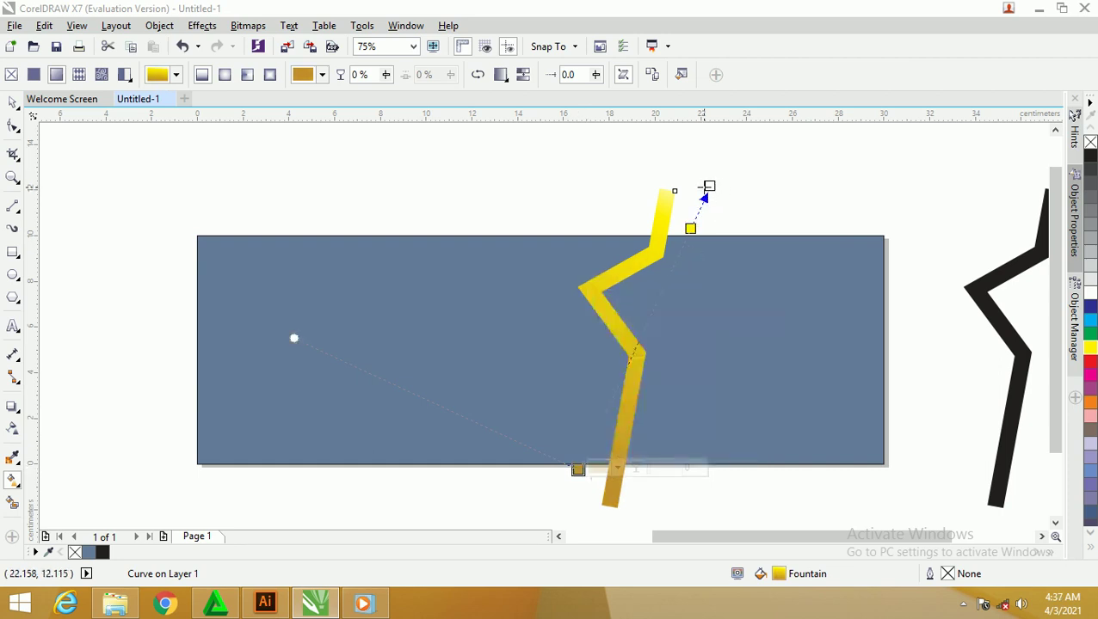
Add a pale yellow colour stop at the zigzag's middle.
double_click(634, 349)
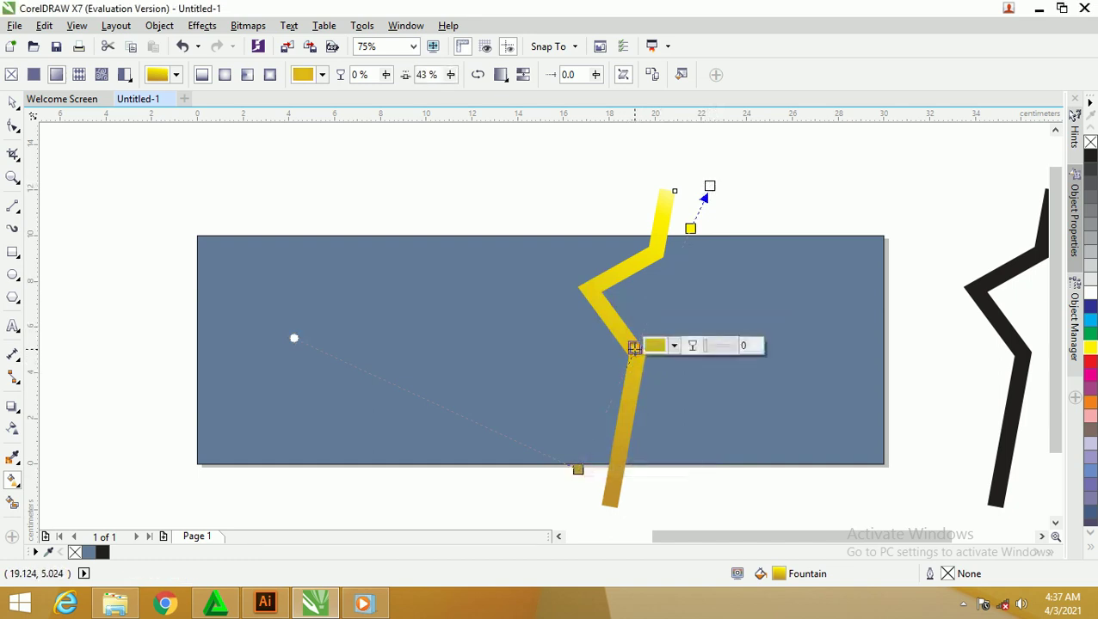
left_click(676, 346)
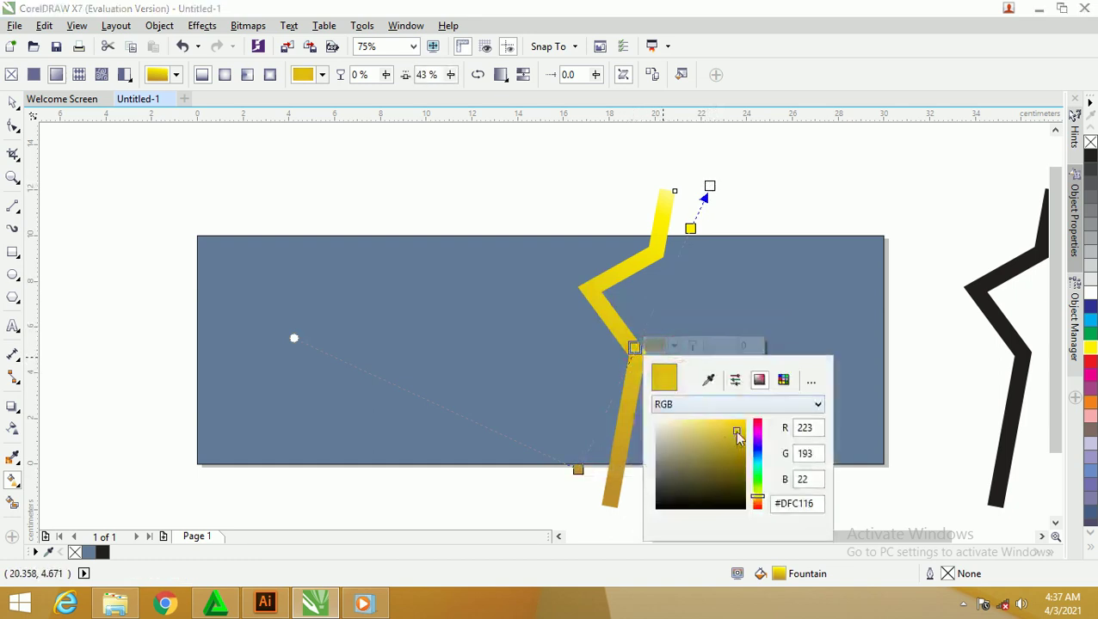
left_click_drag(738, 437, 723, 420)
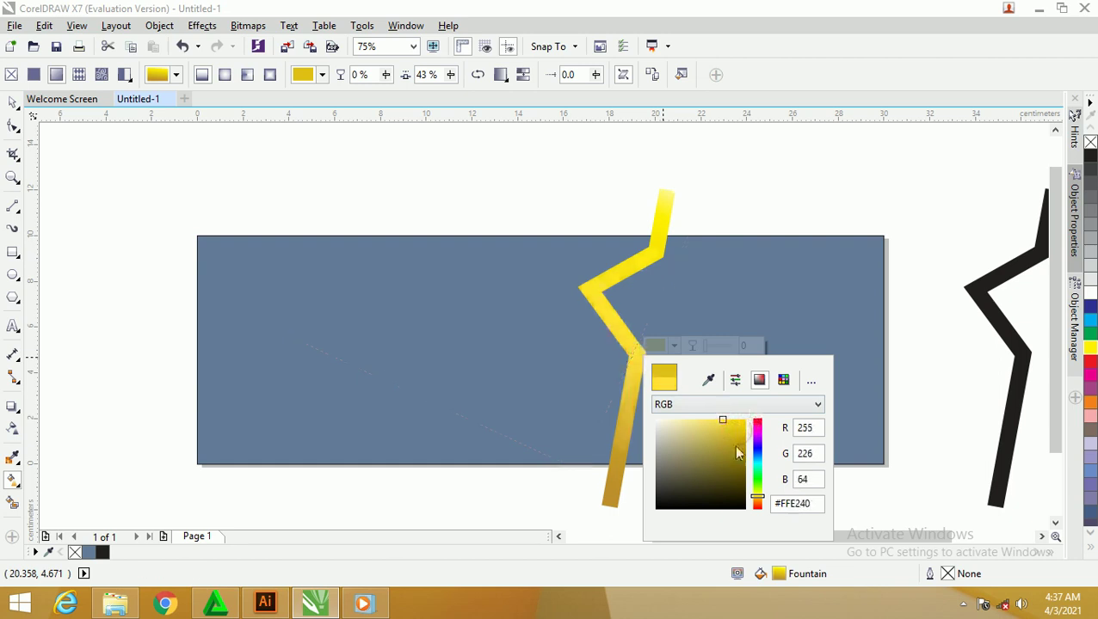
left_click_drag(759, 502, 760, 505)
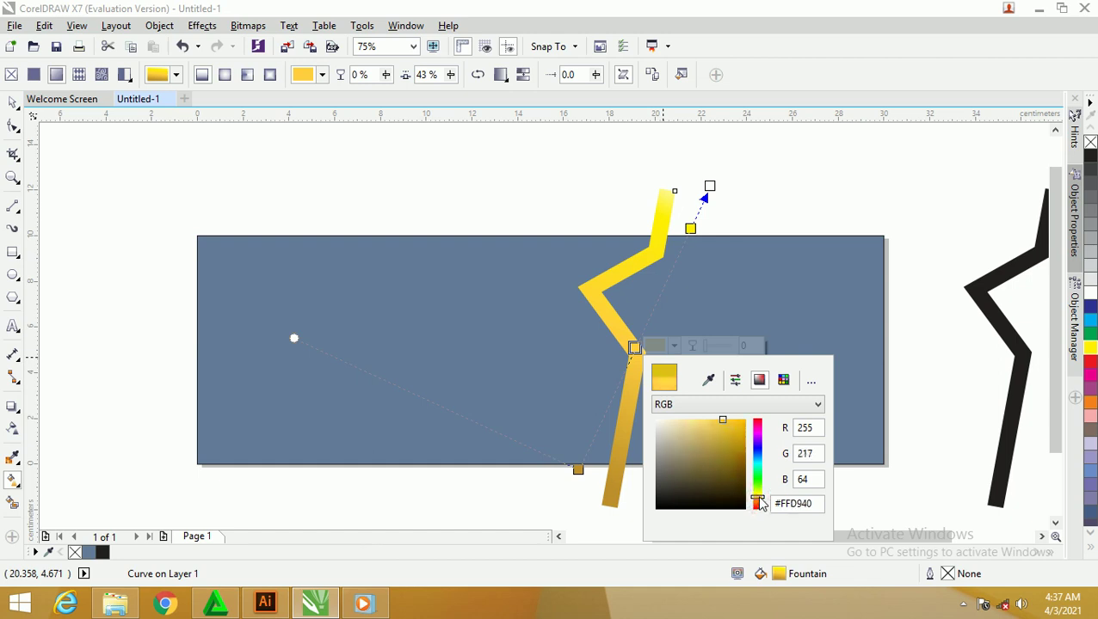
left_click_drag(723, 424, 712, 419)
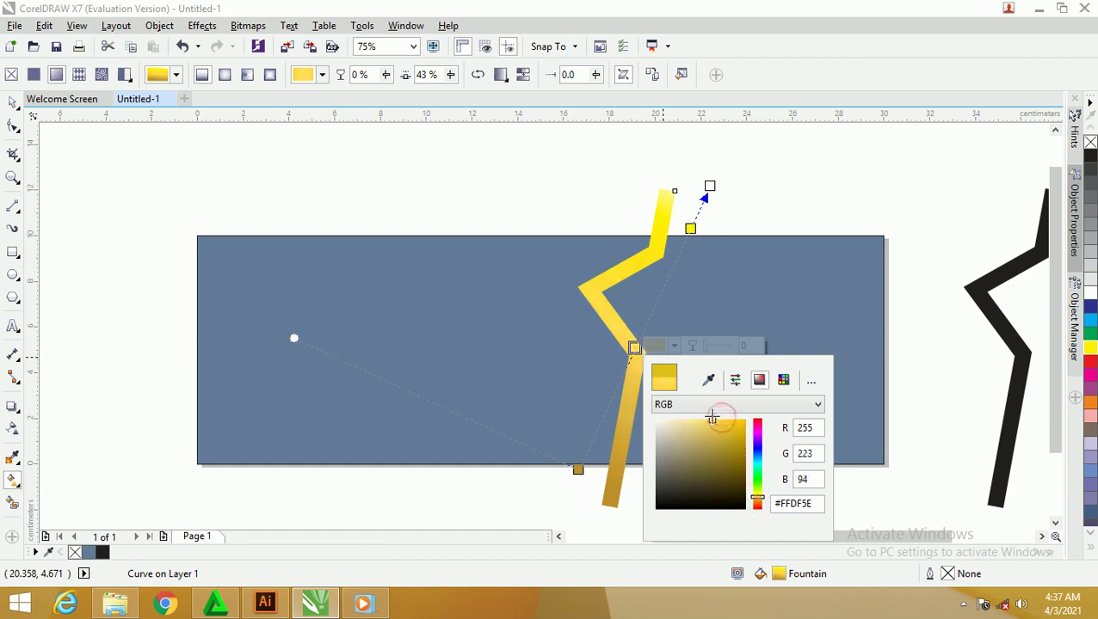
left_click(578, 471)
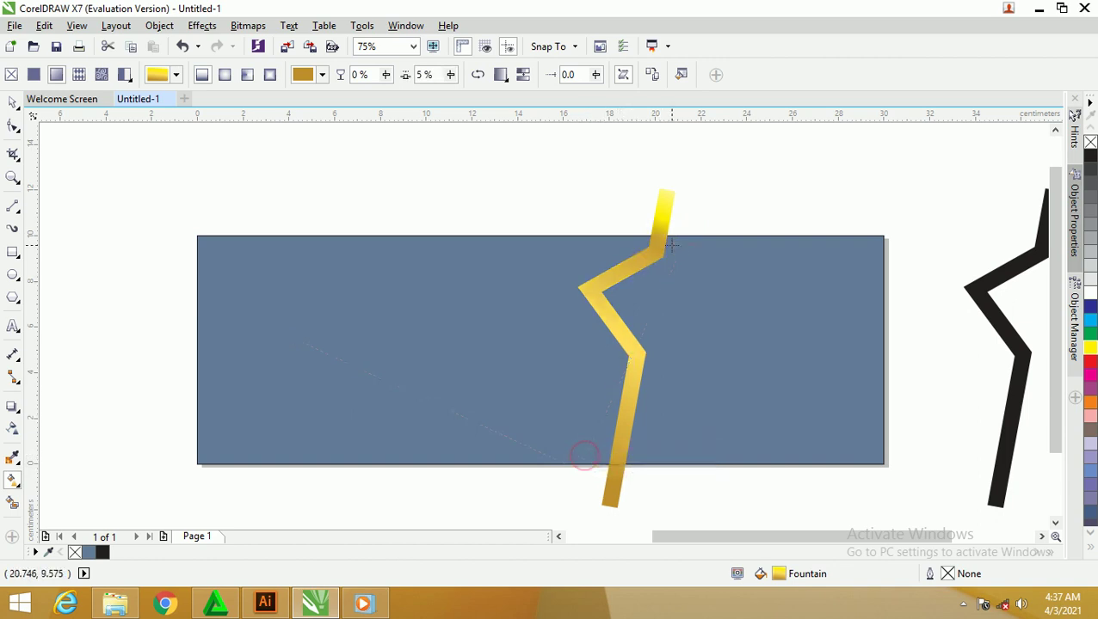
Eyedrop the middle pale yellow onto the gradient's top stop.
left_click(690, 228)
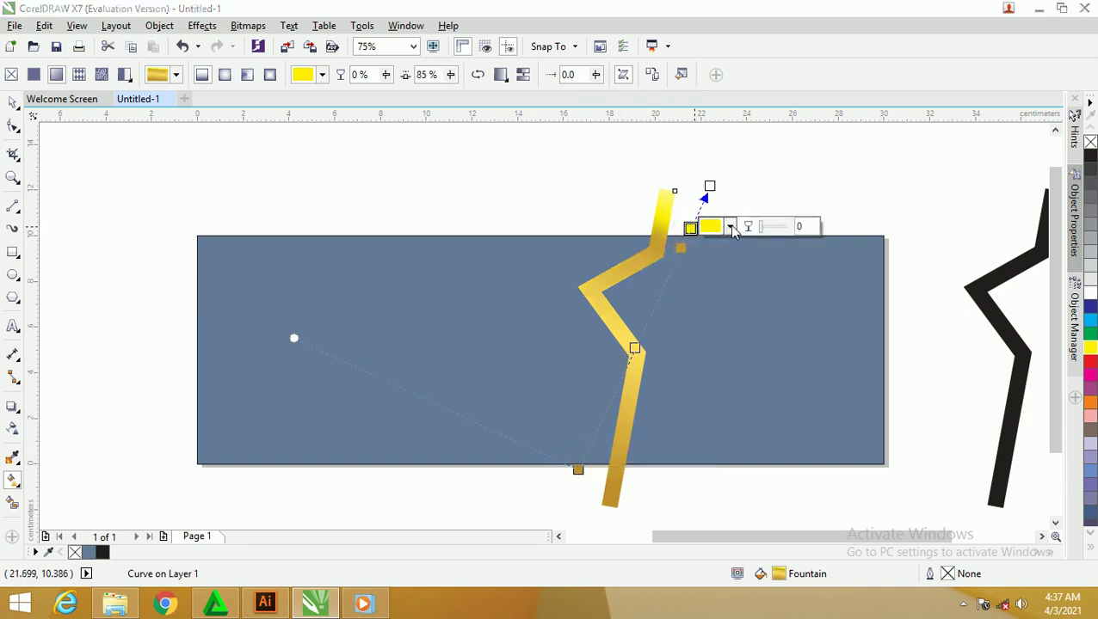
left_click(730, 227)
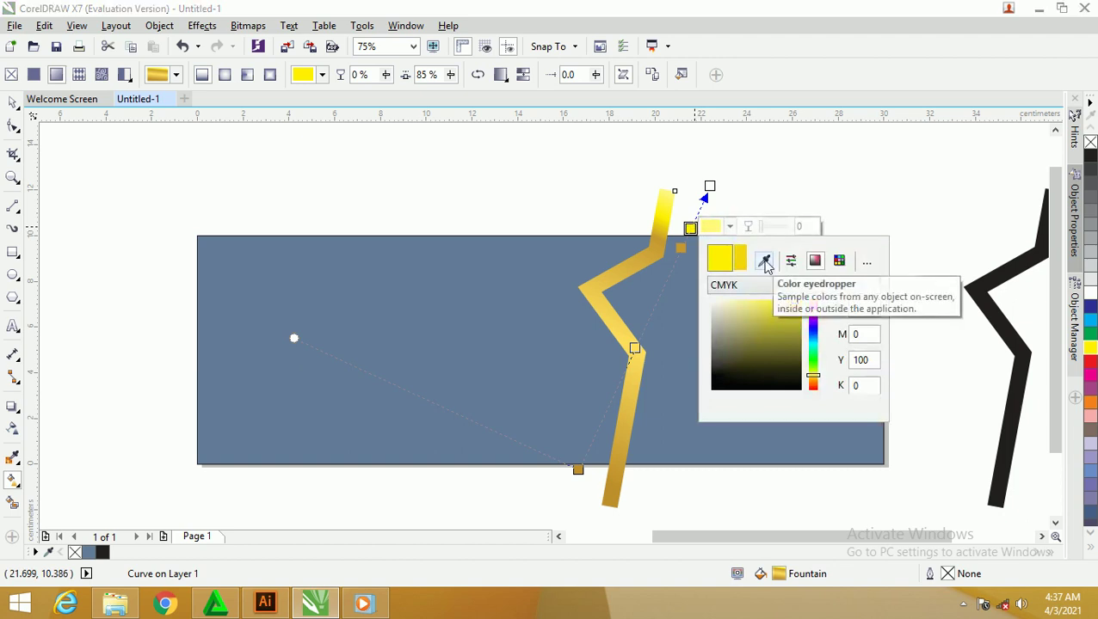
left_click(765, 262)
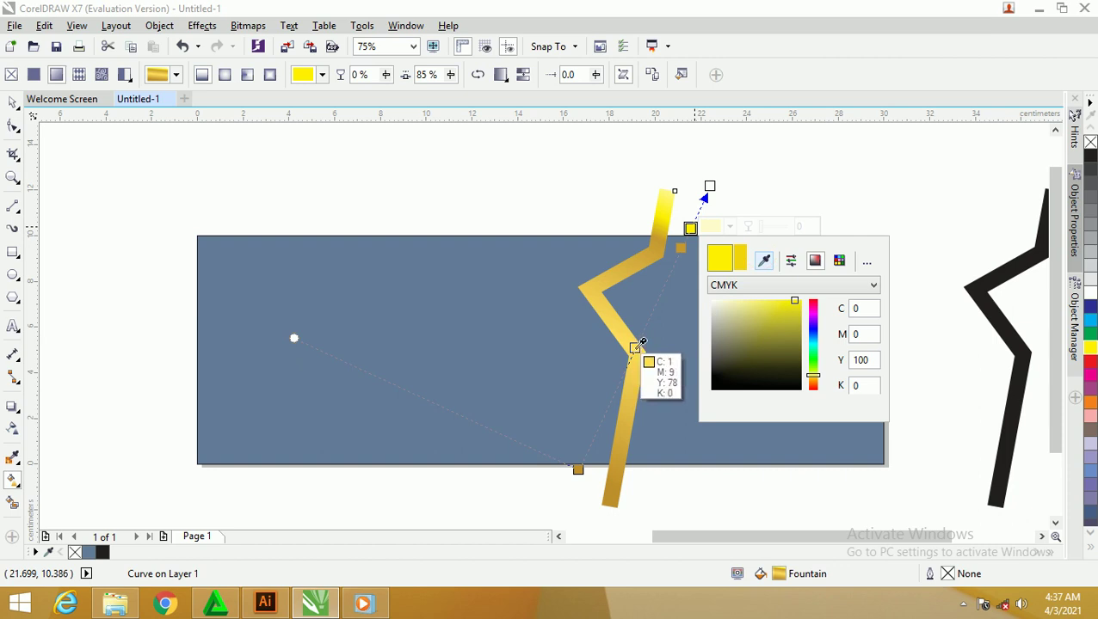
left_click(634, 349)
left_click_drag(691, 227, 707, 191)
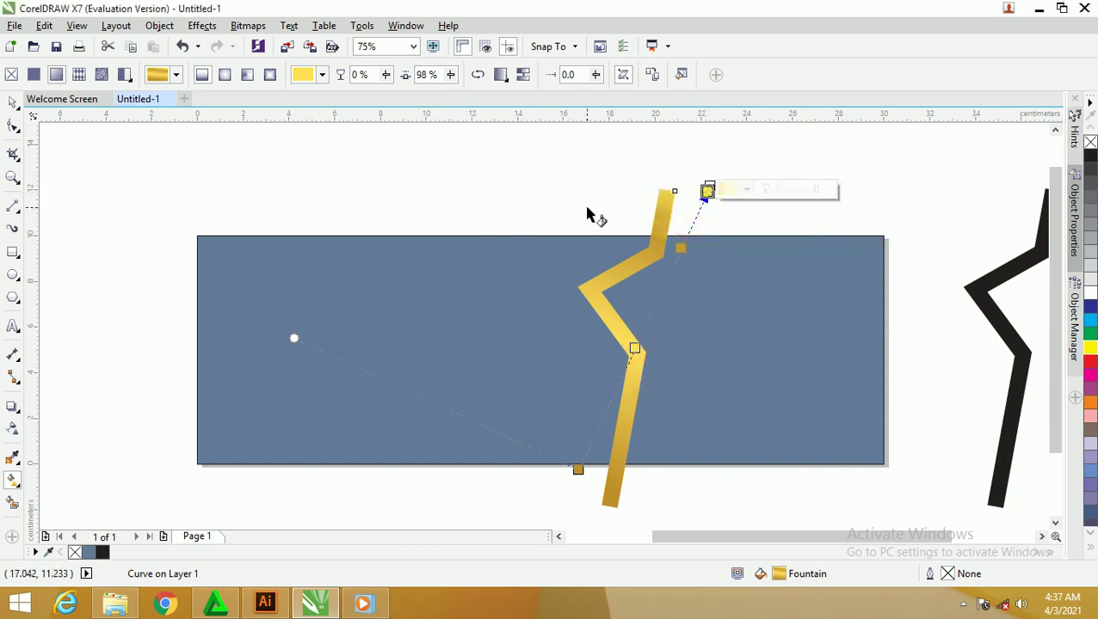
left_click(13, 105)
left_click(436, 186)
left_click(601, 283)
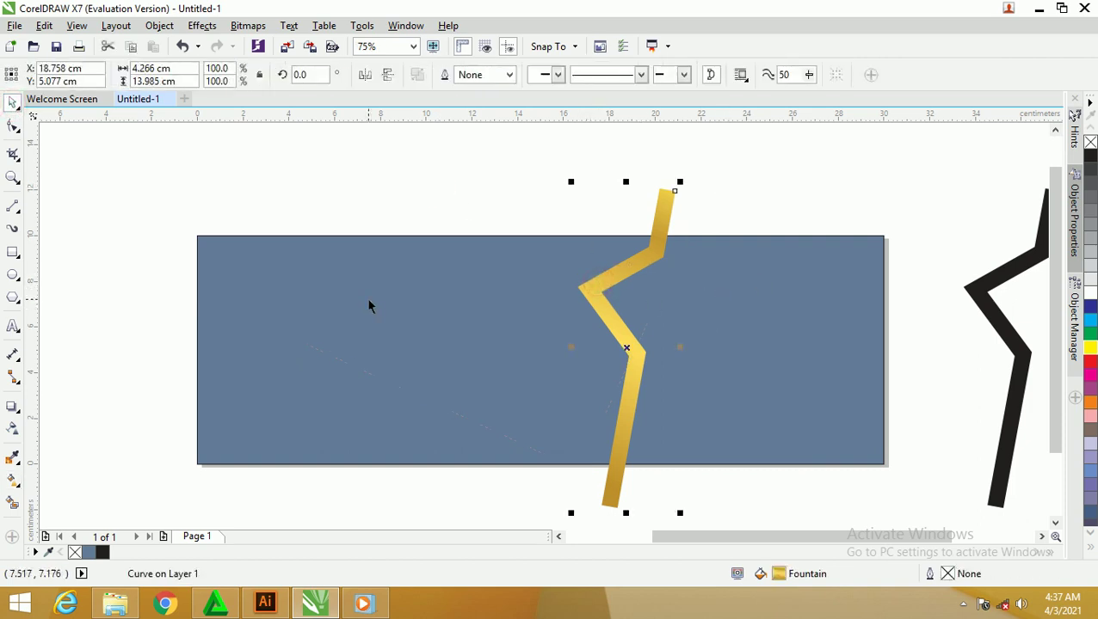
left_click(12, 480)
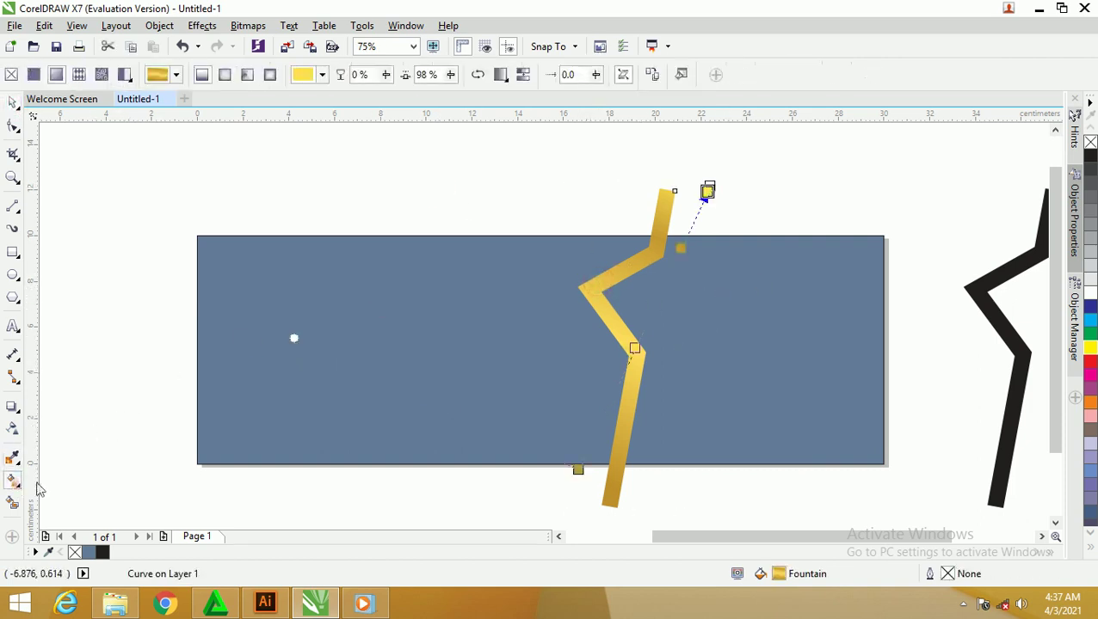
Make the middle stop bright yellow #FFE866 and move it near the top end (98%).
left_click(635, 349)
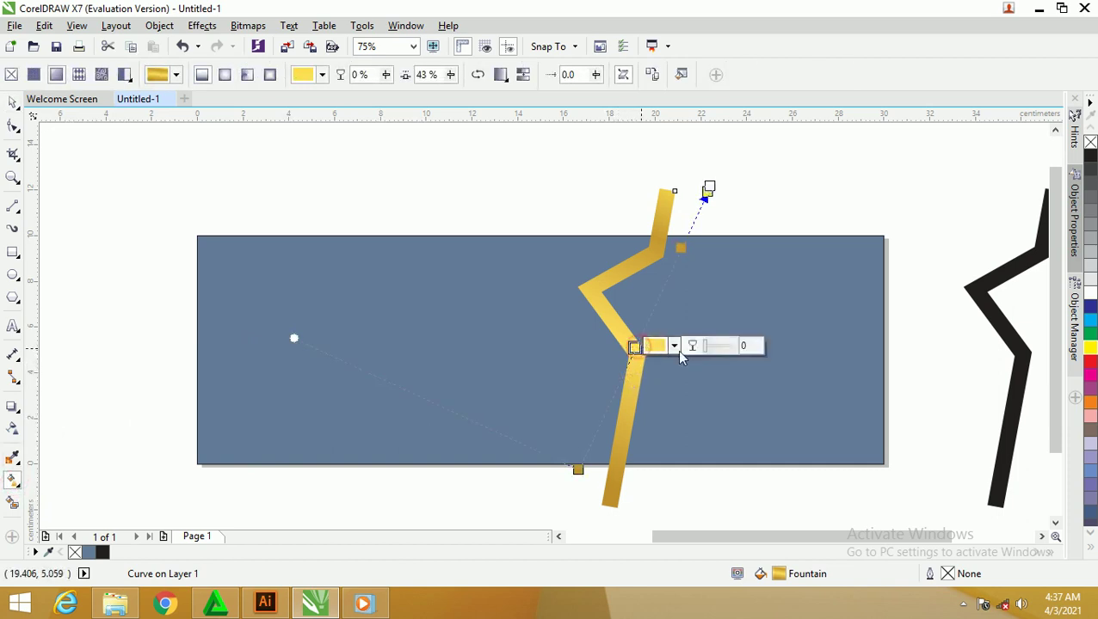
left_click(674, 346)
left_click_drag(712, 425, 681, 416)
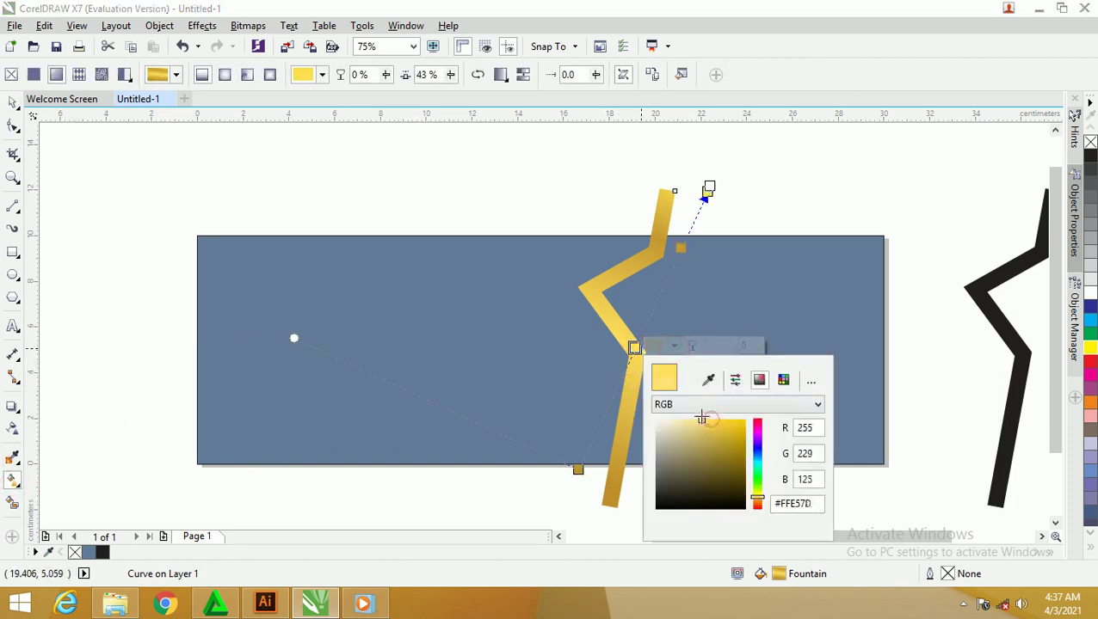
left_click_drag(680, 416, 707, 417)
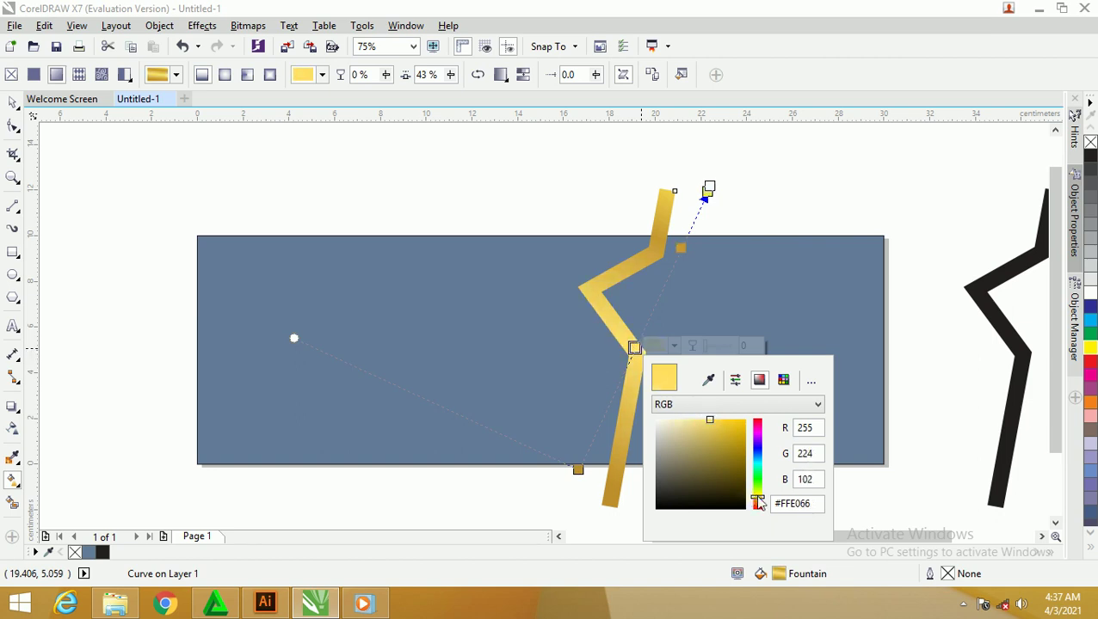
left_click_drag(758, 502, 761, 495)
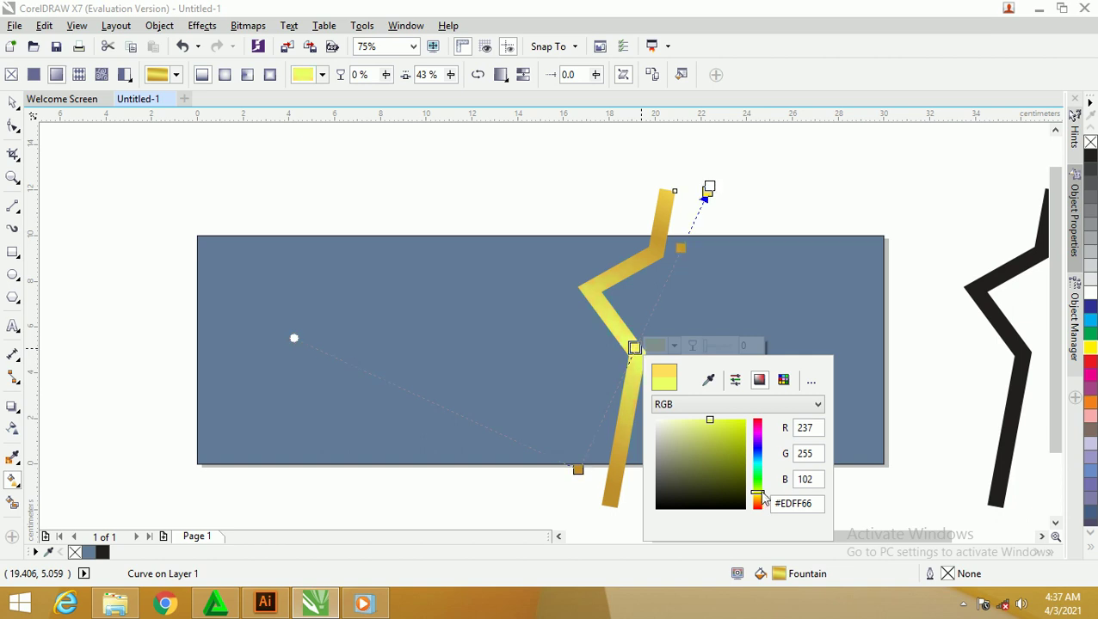
left_click_drag(761, 496, 761, 499)
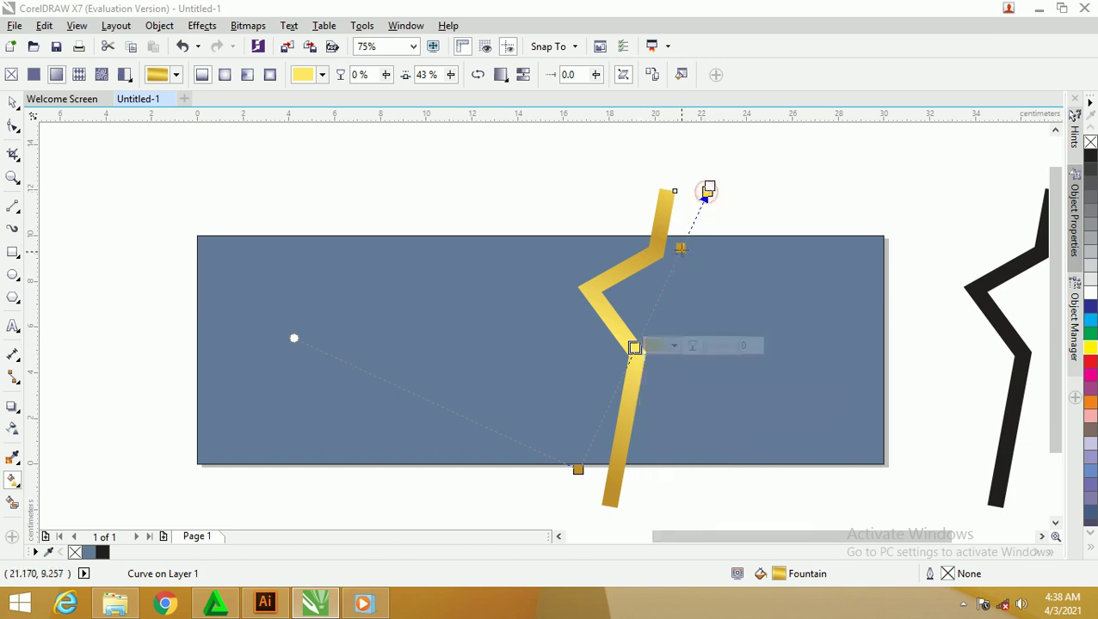
left_click_drag(680, 248, 705, 191)
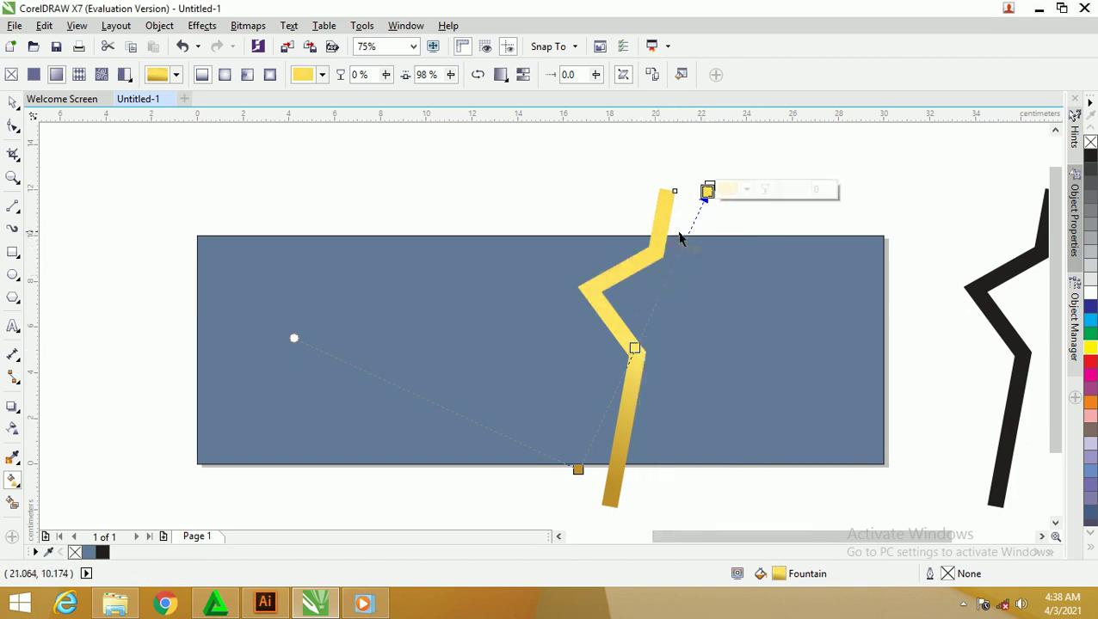
key("z")
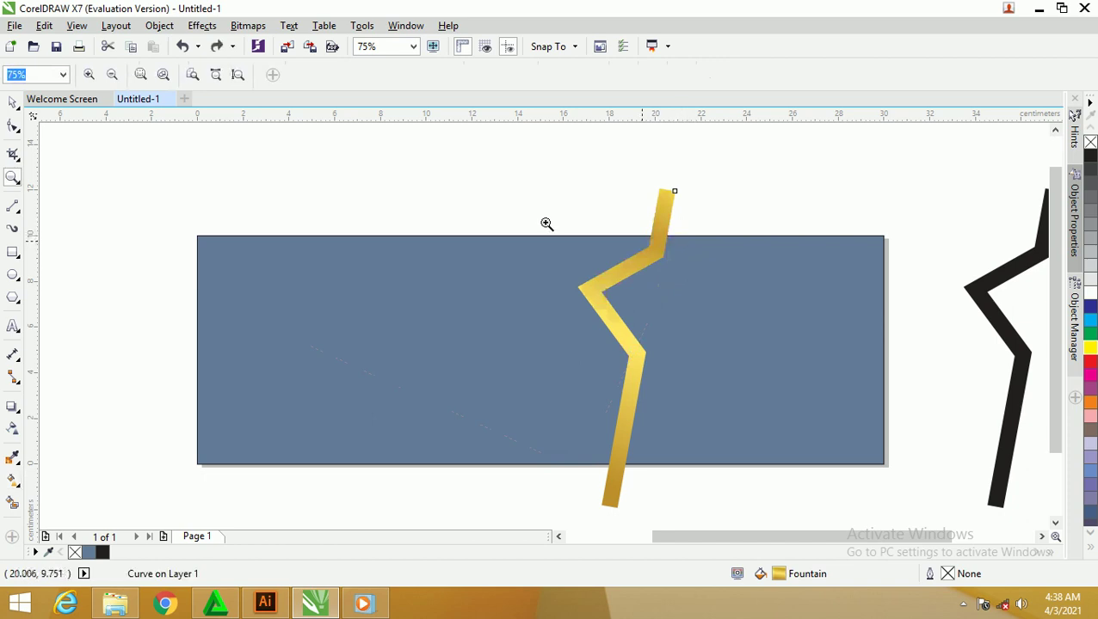
Add a new gradient stop and reposition the midpoint, top and bottom stops.
left_click(12, 480)
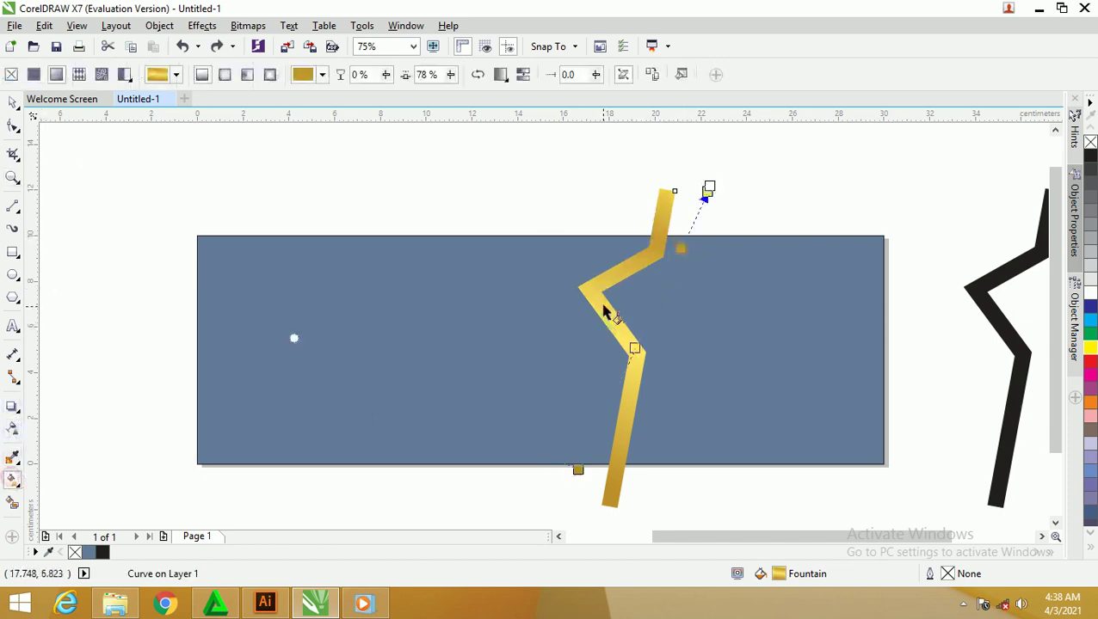
left_click(663, 284)
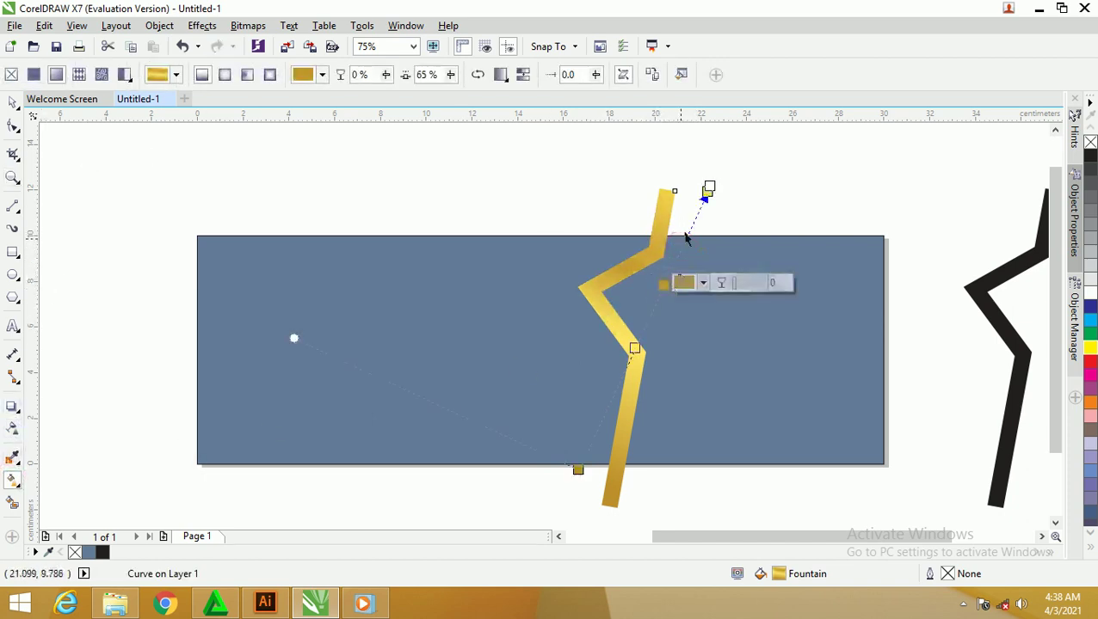
left_click_drag(707, 187, 710, 177)
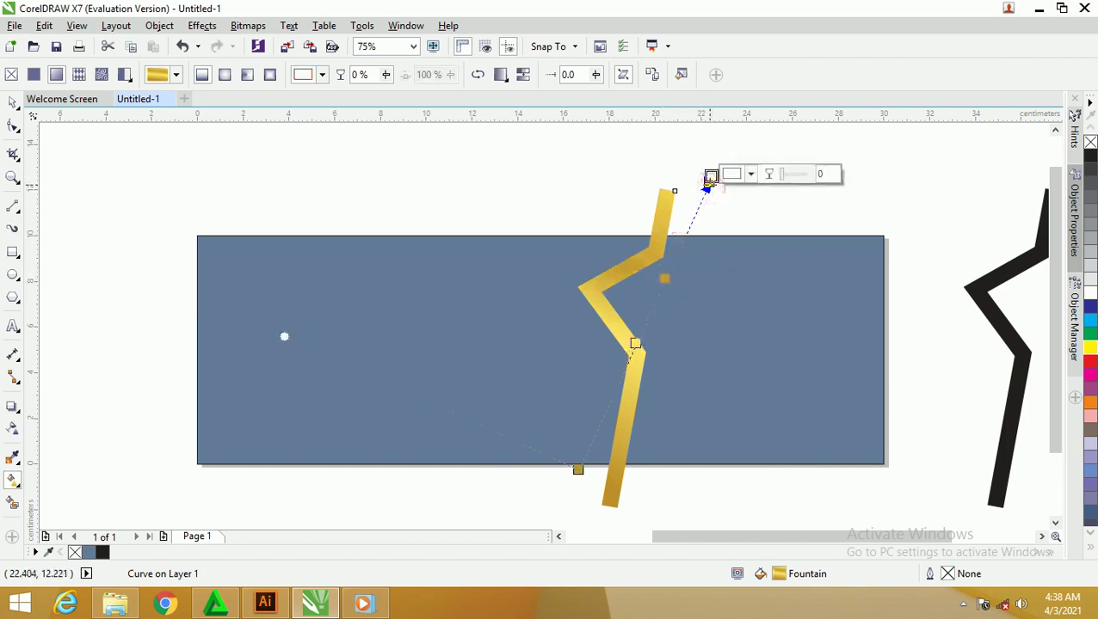
left_click(689, 224)
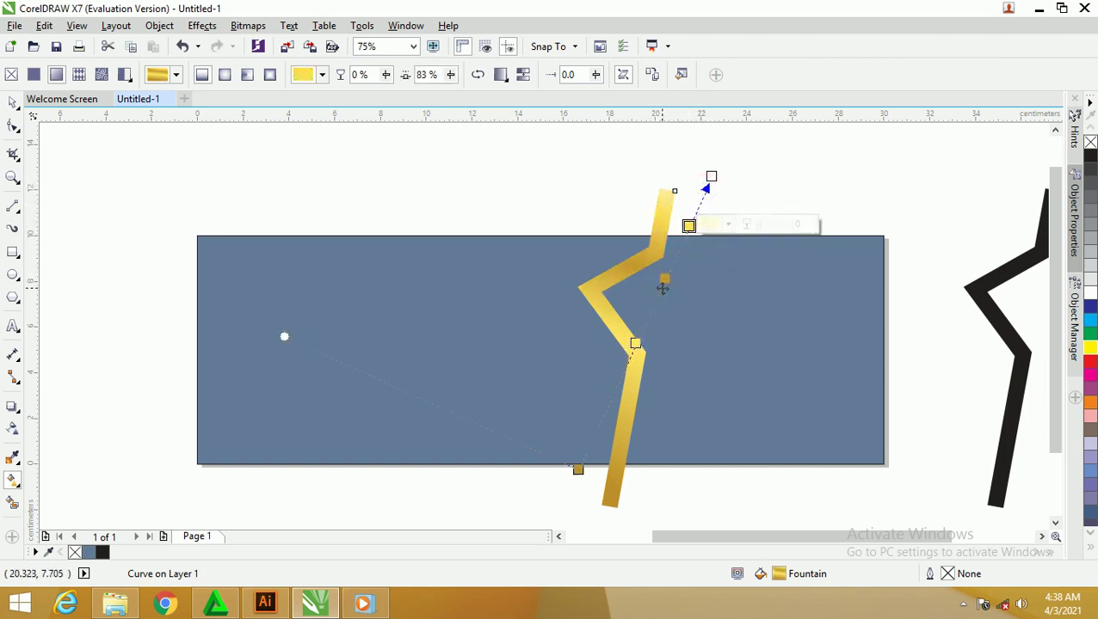
left_click_drag(664, 282, 652, 307)
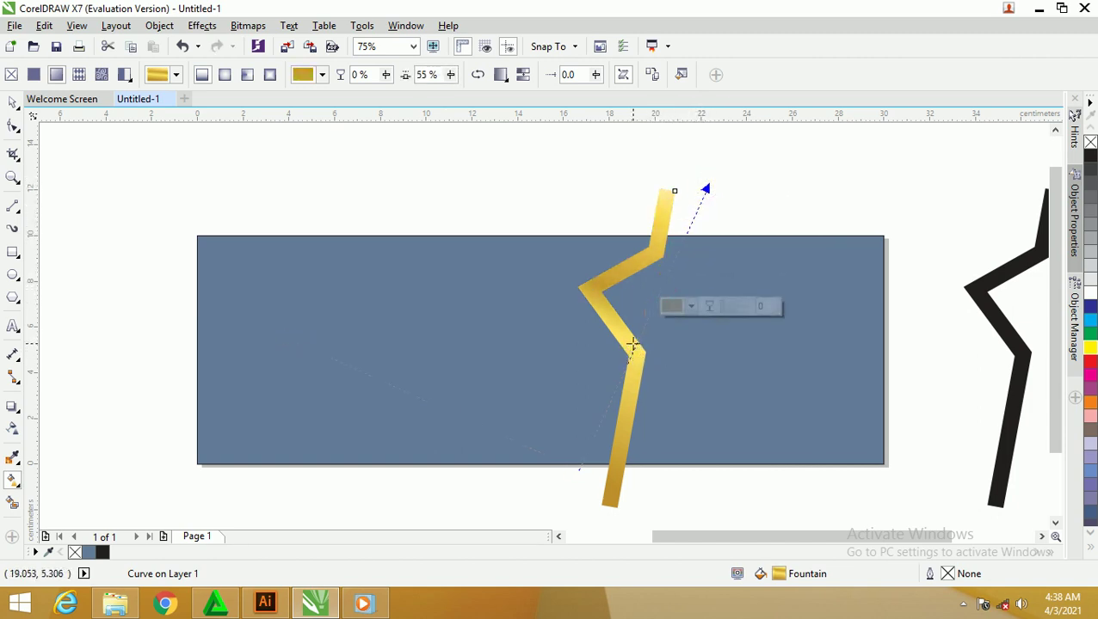
double_click(617, 377)
left_click_drag(689, 226, 682, 235)
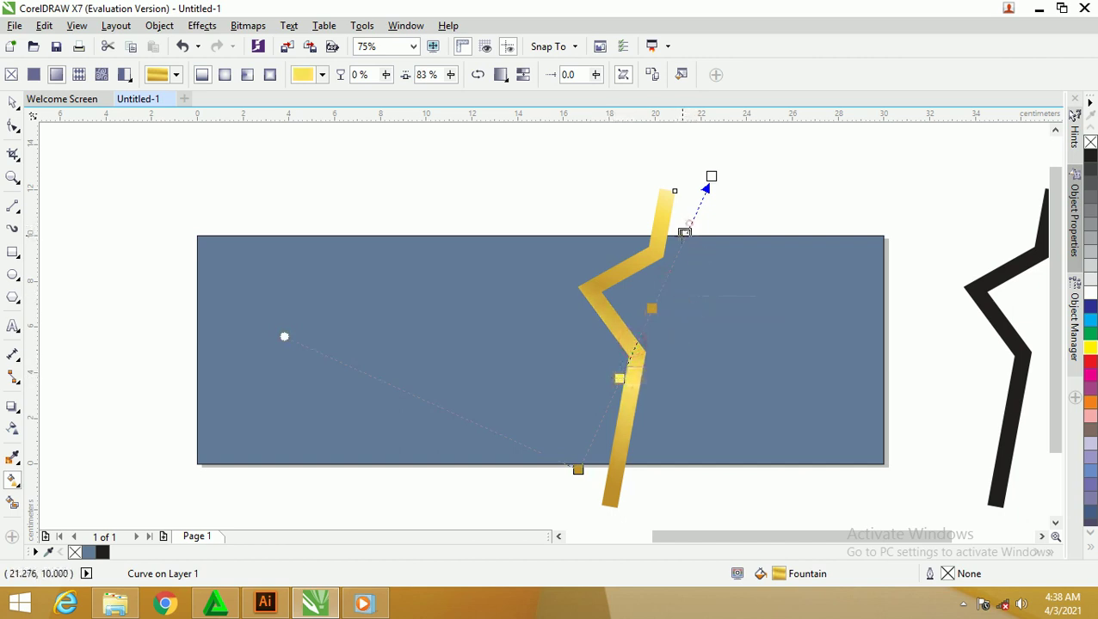
left_click_drag(590, 472, 589, 434)
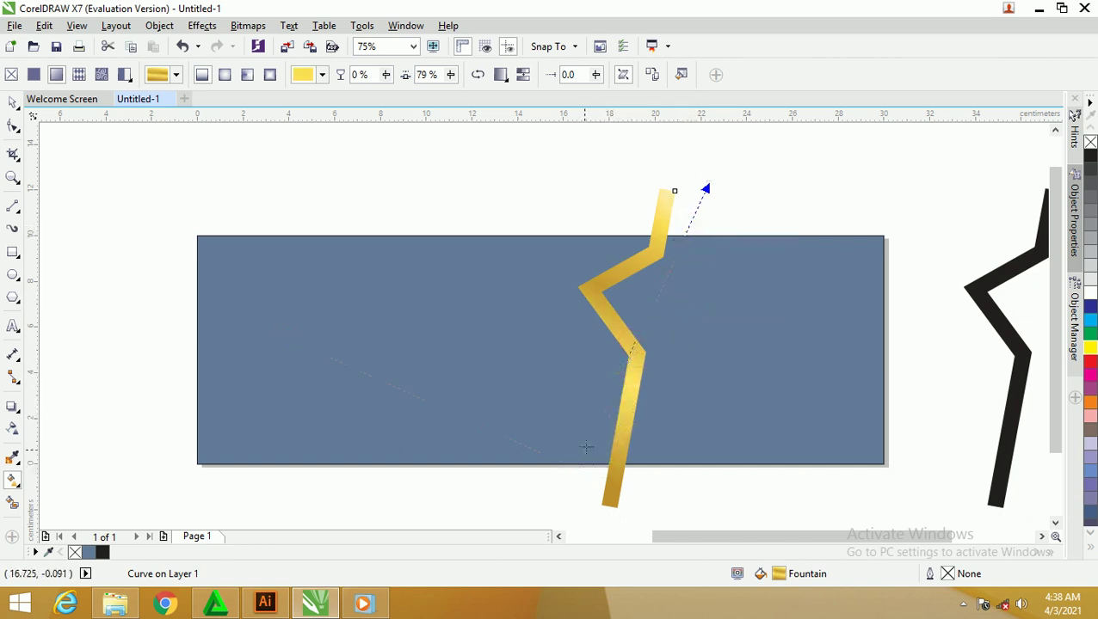
left_click_drag(628, 353, 622, 364)
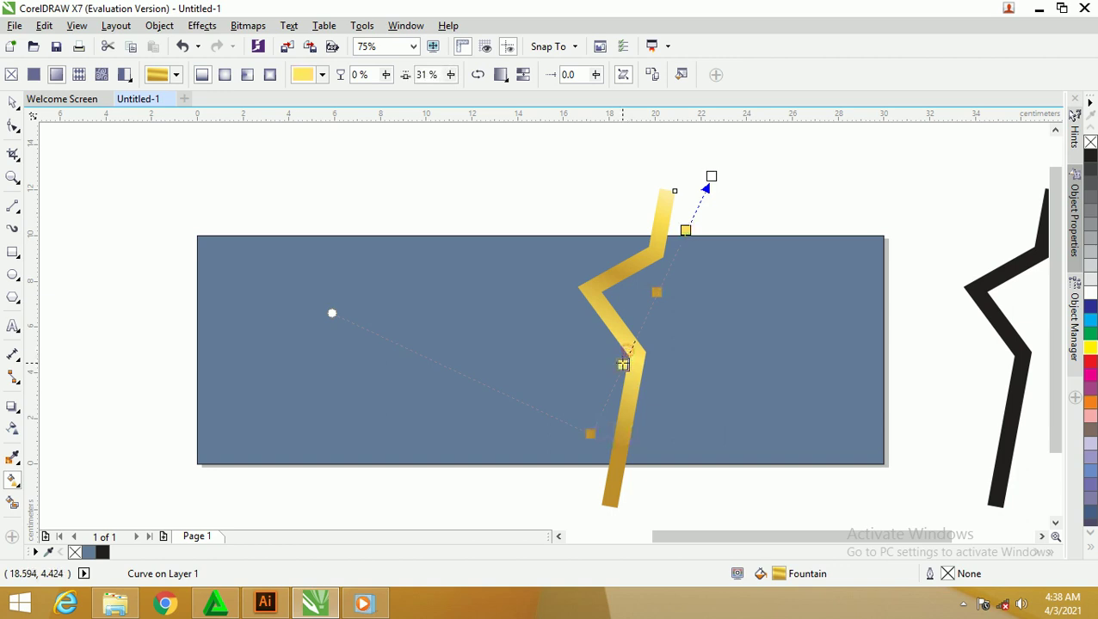
left_click_drag(657, 293, 651, 301)
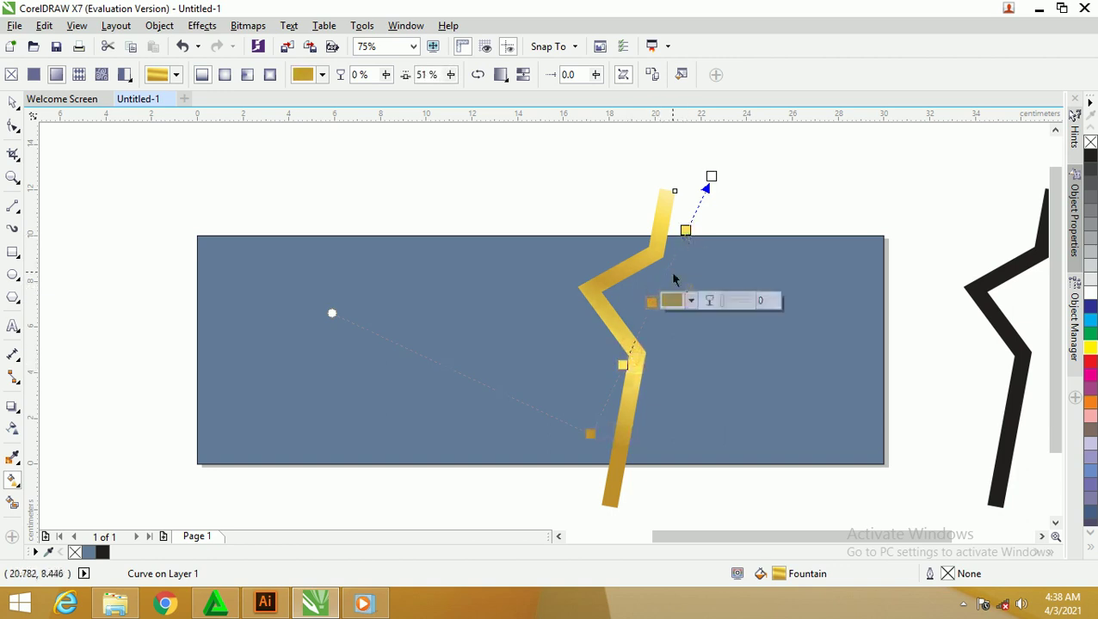
Rearrange the upper stops into alternating gold and yellow bands, restoring a deleted stop.
left_click_drag(684, 230, 666, 271)
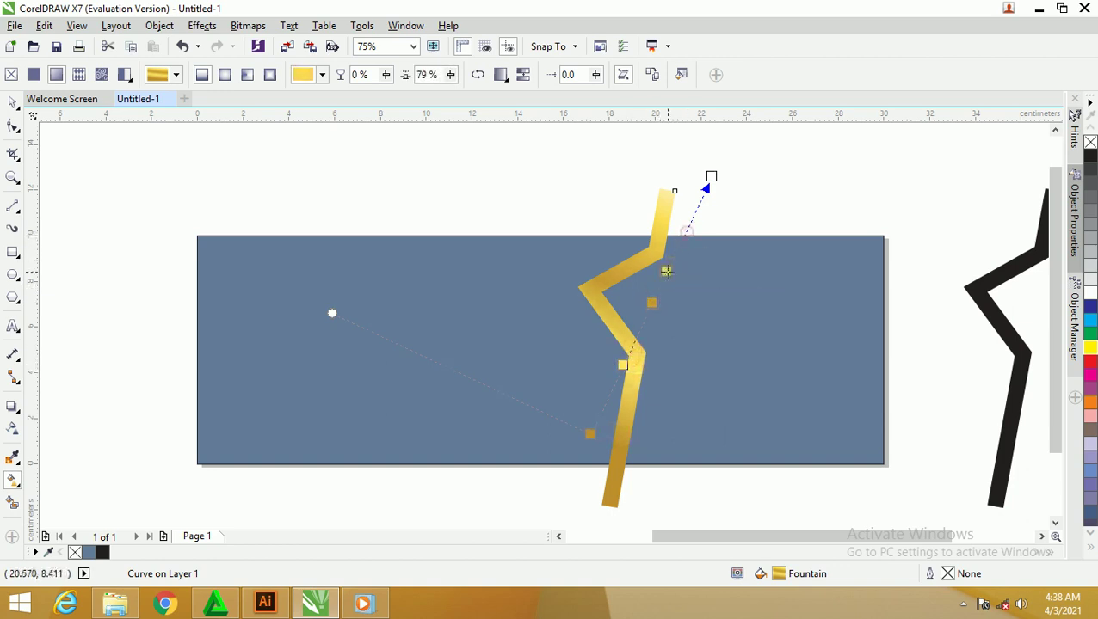
left_click(647, 311)
left_click_drag(647, 312, 690, 219)
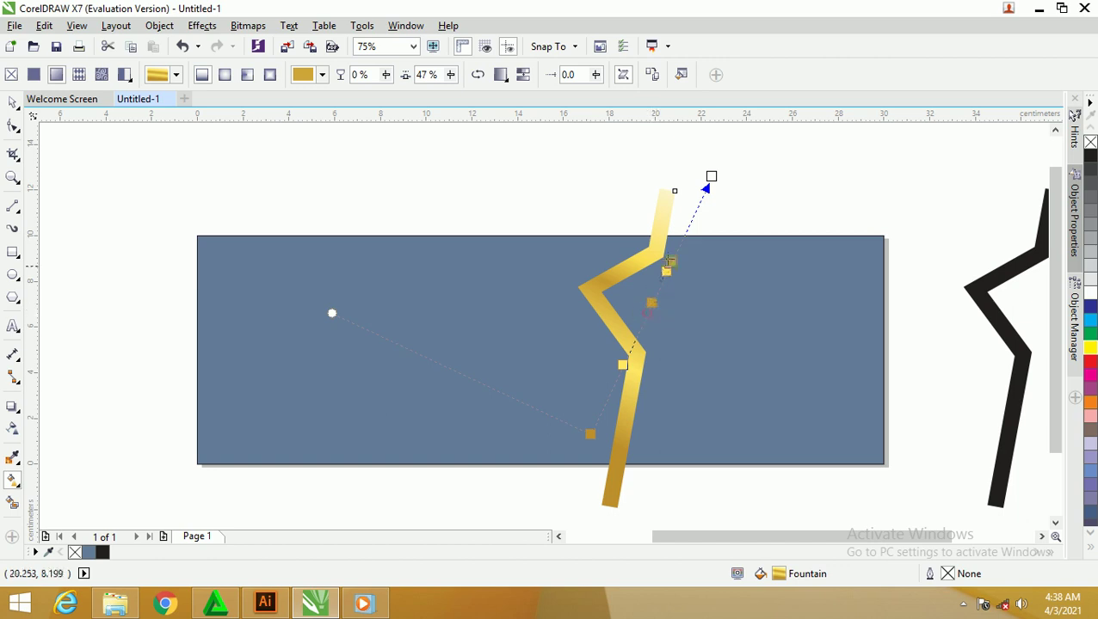
left_click_drag(622, 364, 639, 330)
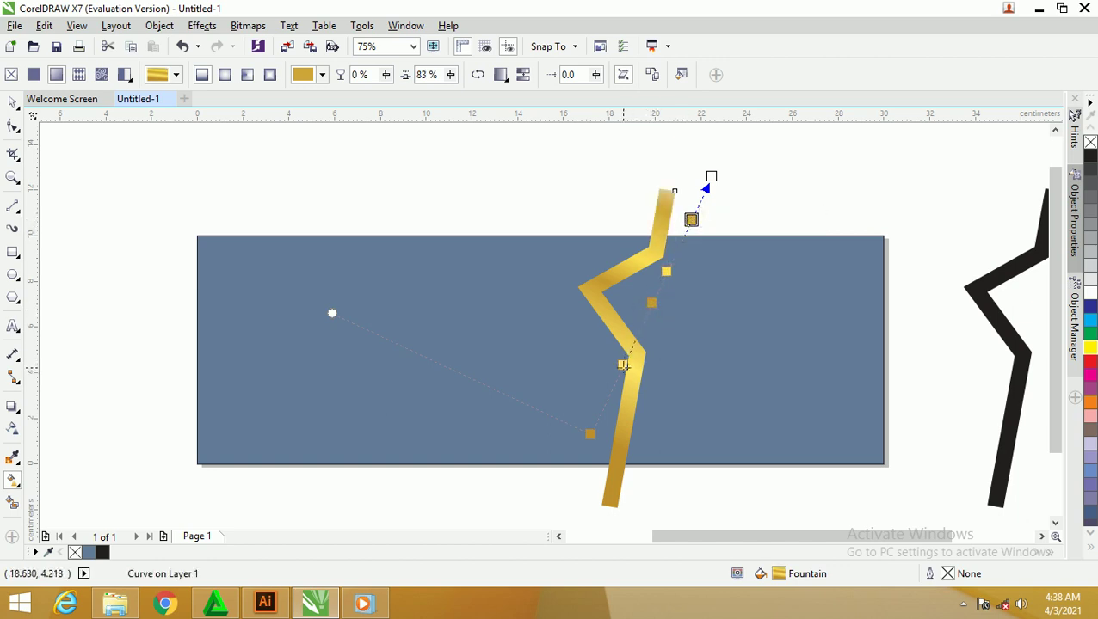
left_click(651, 303)
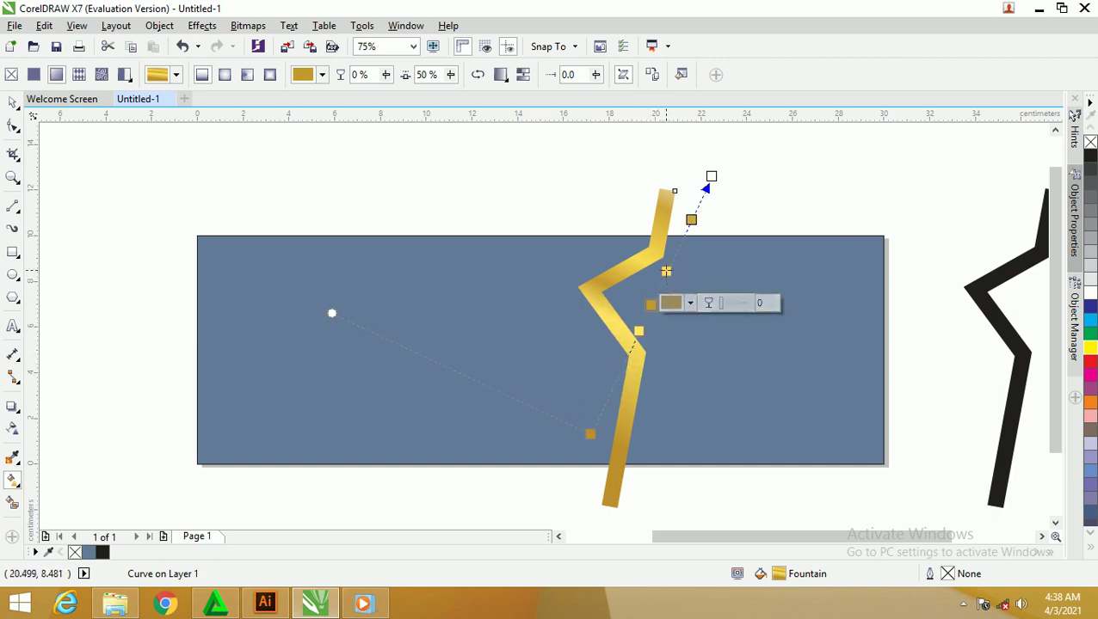
double_click(666, 272)
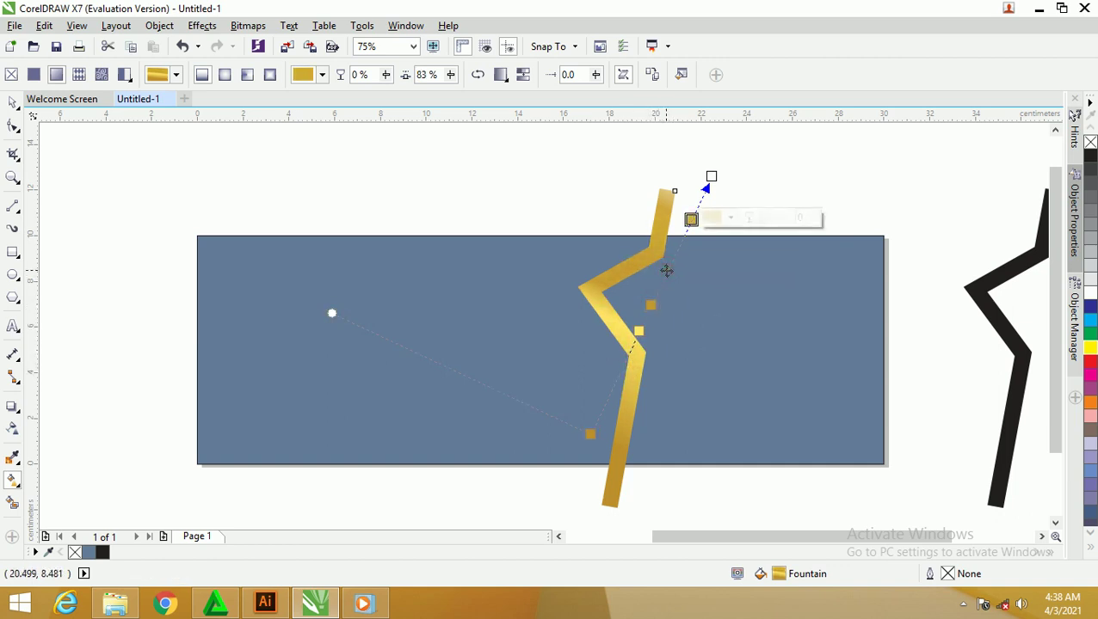
key("ctrl+z")
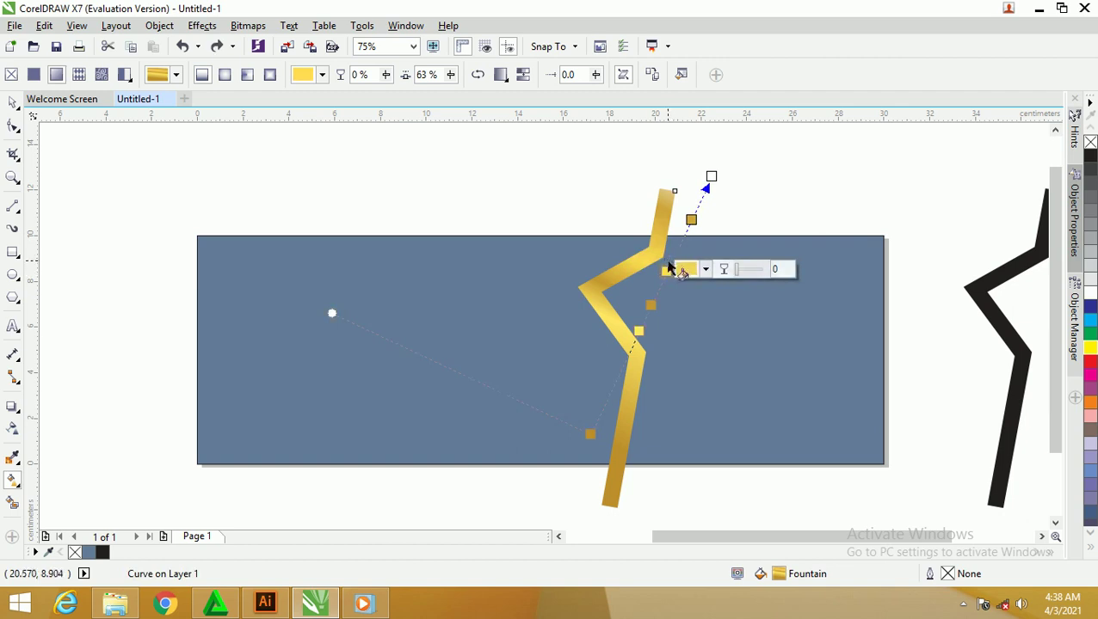
left_click(670, 266)
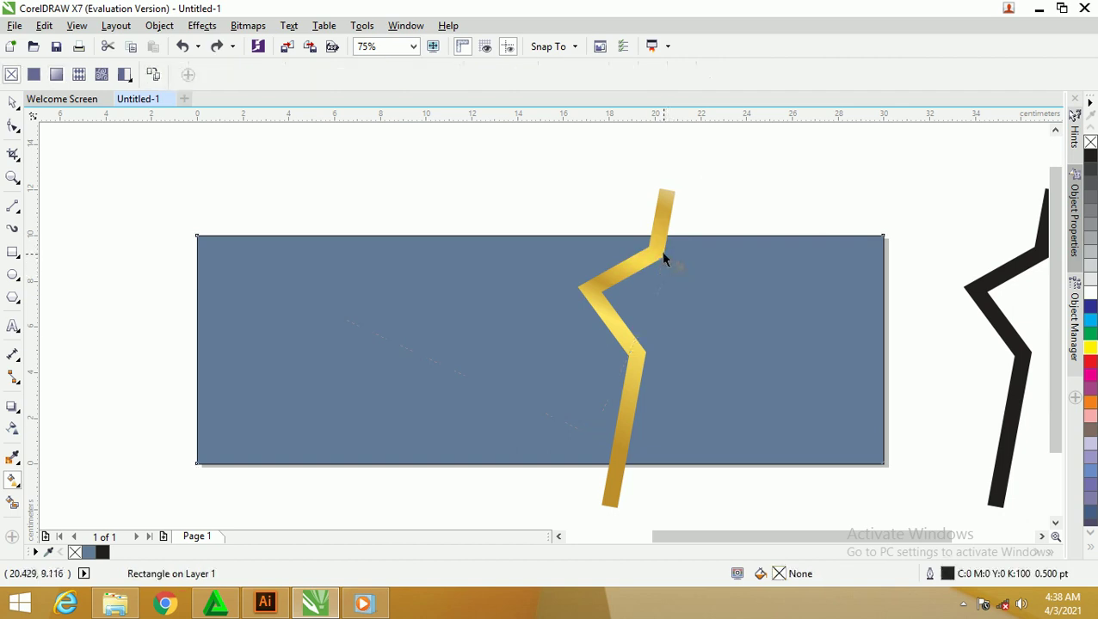
Add a lower gradient stop on the zigzag coloured darker gold #CCA235, sampled from the zigzag.
left_click(666, 259)
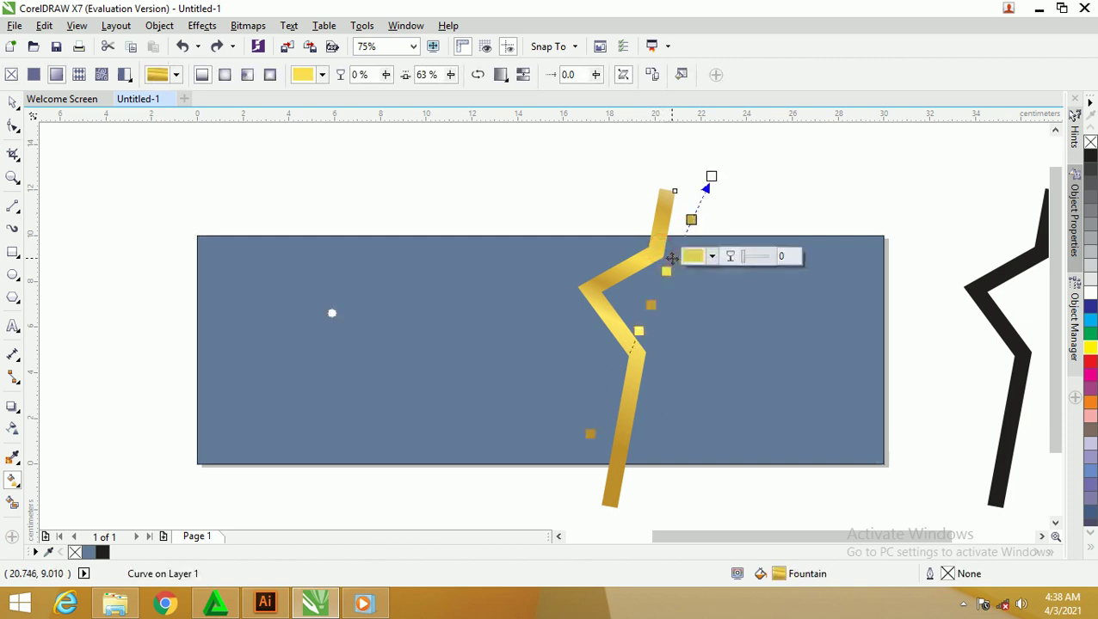
left_click(630, 367)
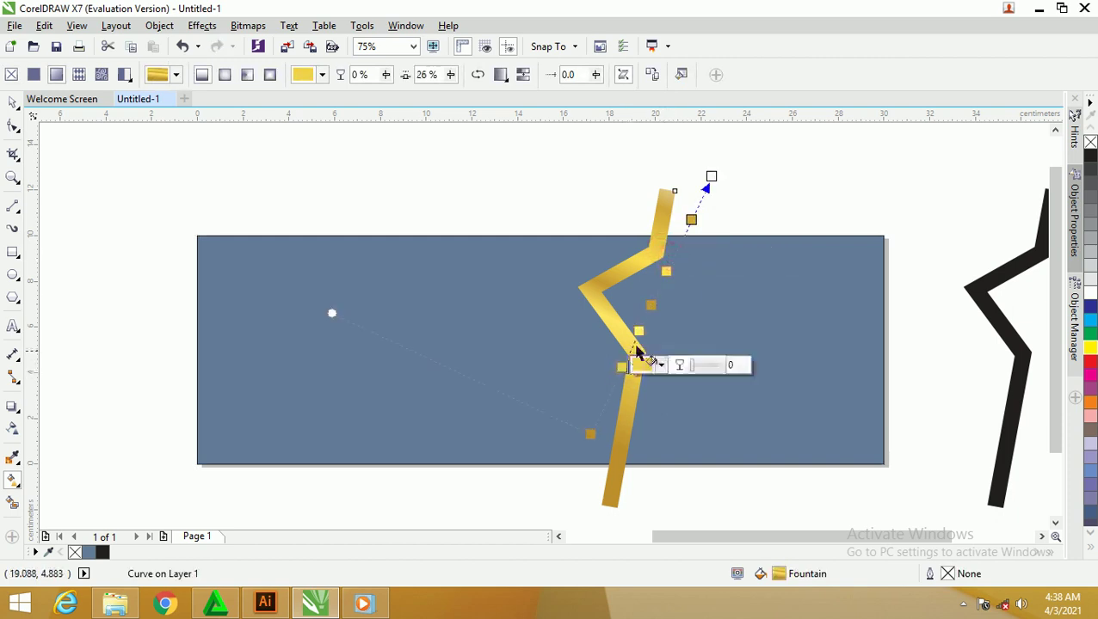
double_click(605, 399)
left_click_drag(626, 368, 630, 346)
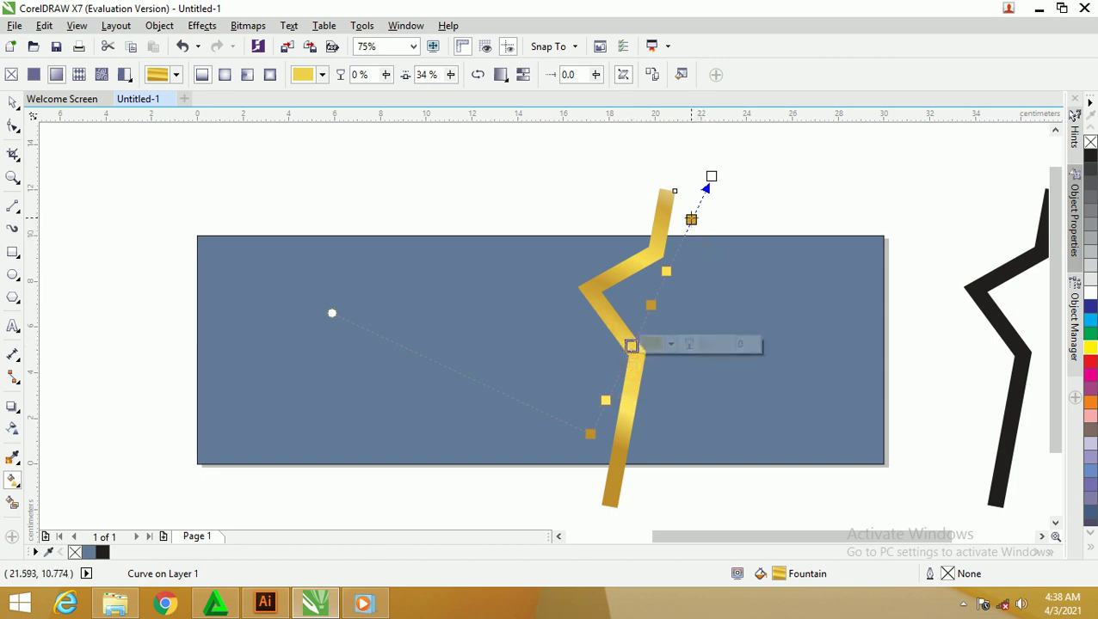
left_click_drag(606, 400, 610, 389)
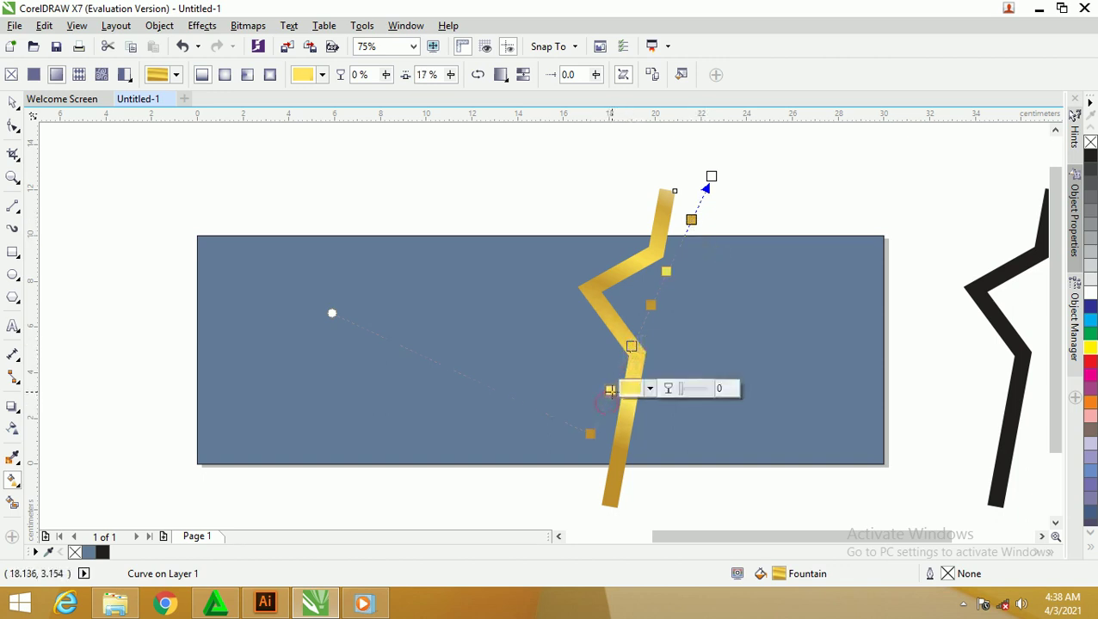
left_click(650, 388)
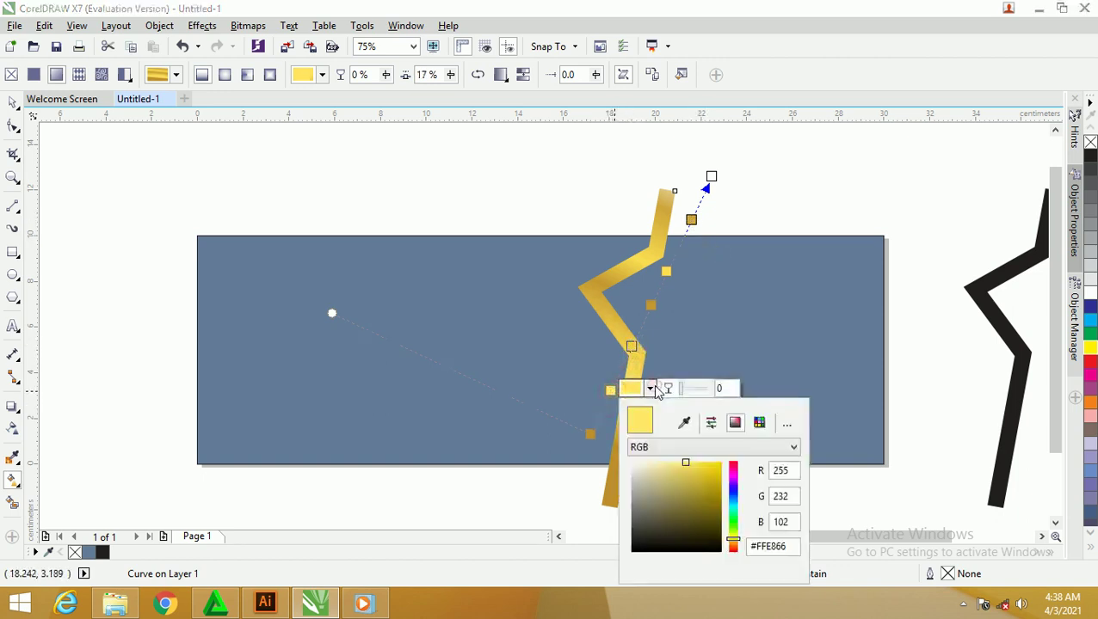
left_click(686, 424)
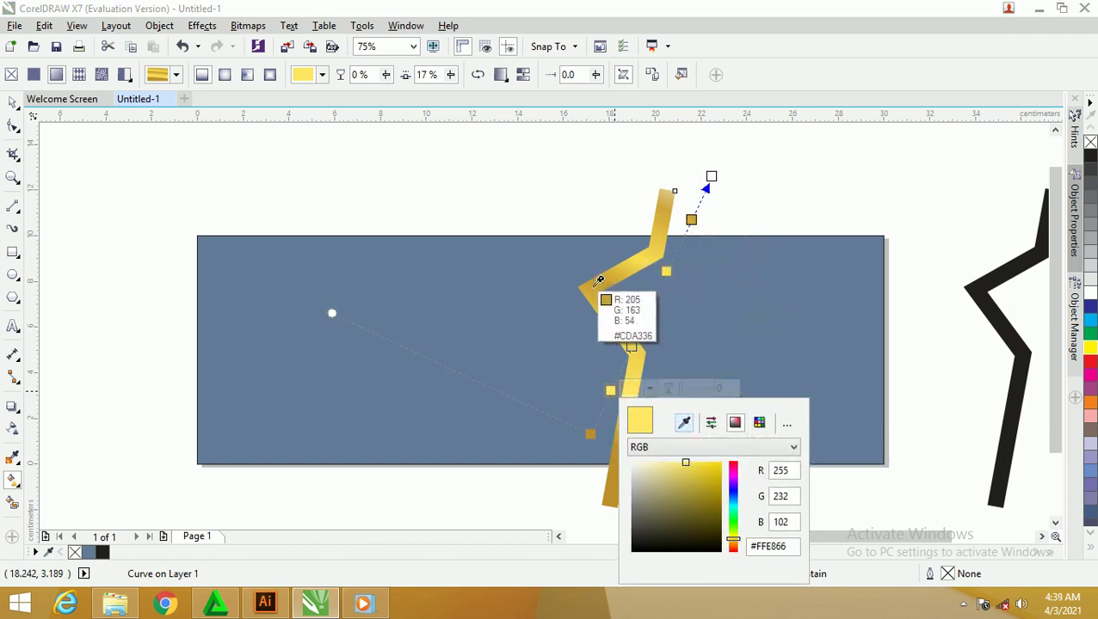
left_click(599, 282)
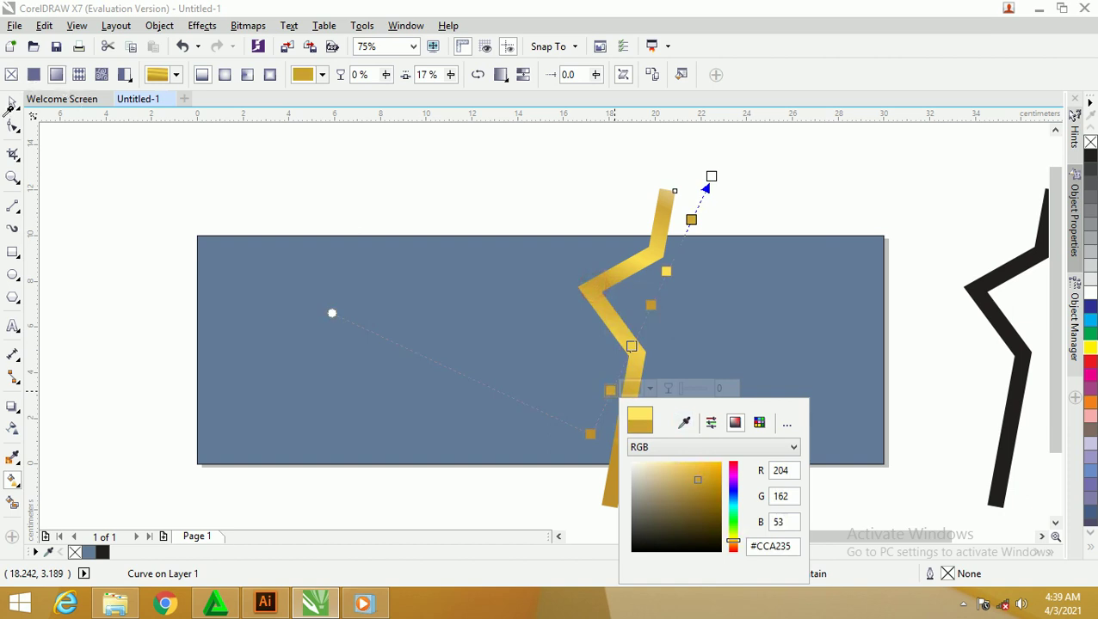
left_click(12, 101)
left_click(12, 101)
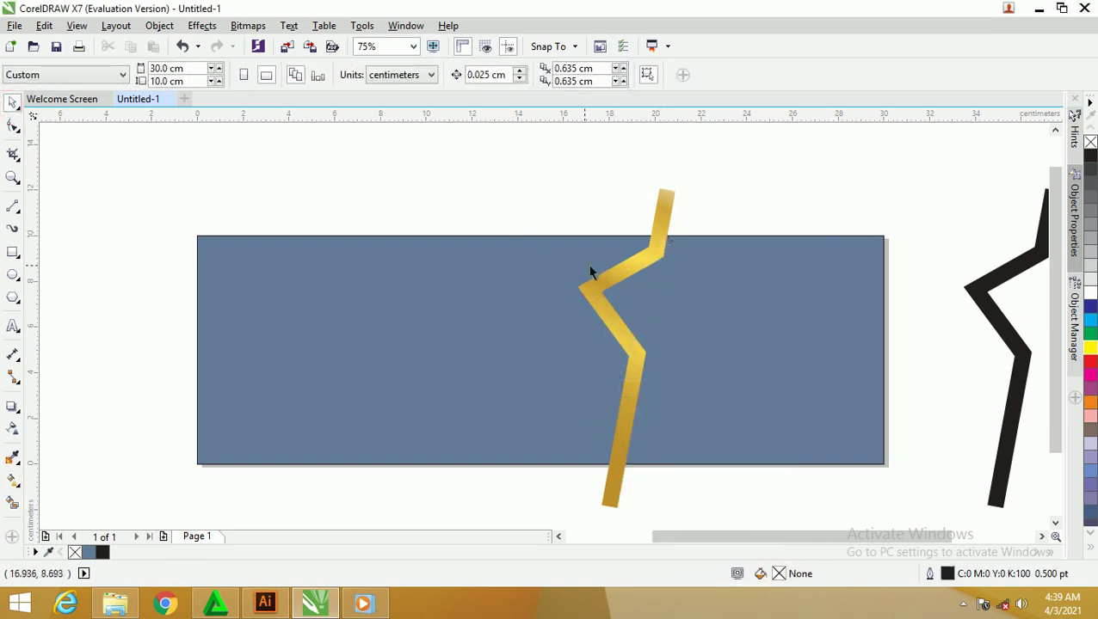
Select the blue banner rectangle.
scroll(603, 266, "down", 2)
scroll(647, 258, "up", 2)
left_click(764, 265)
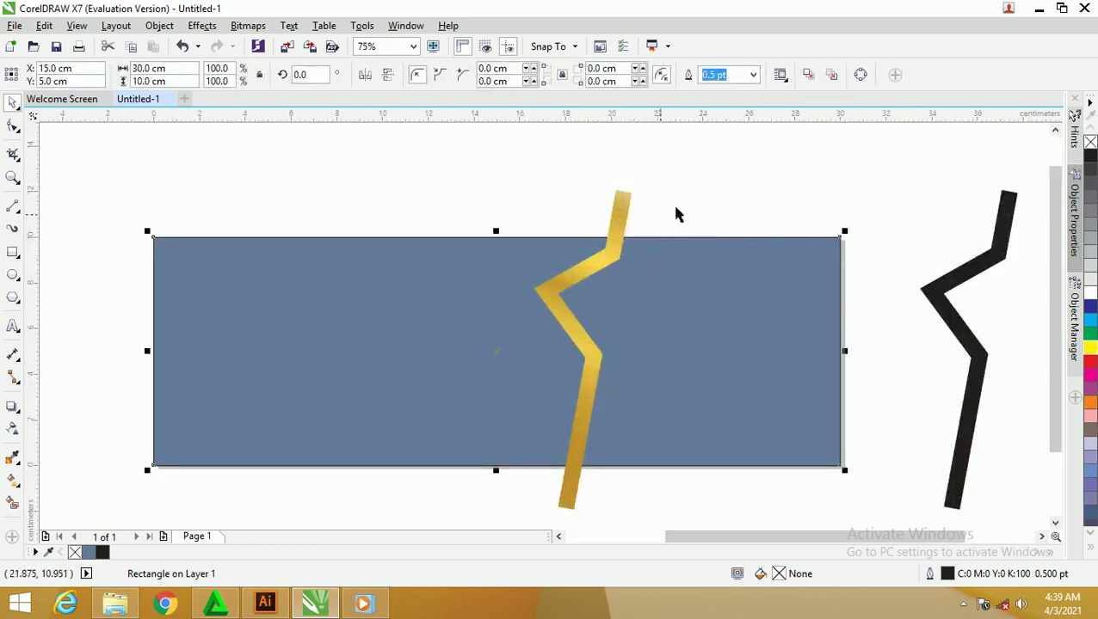
left_click(695, 192)
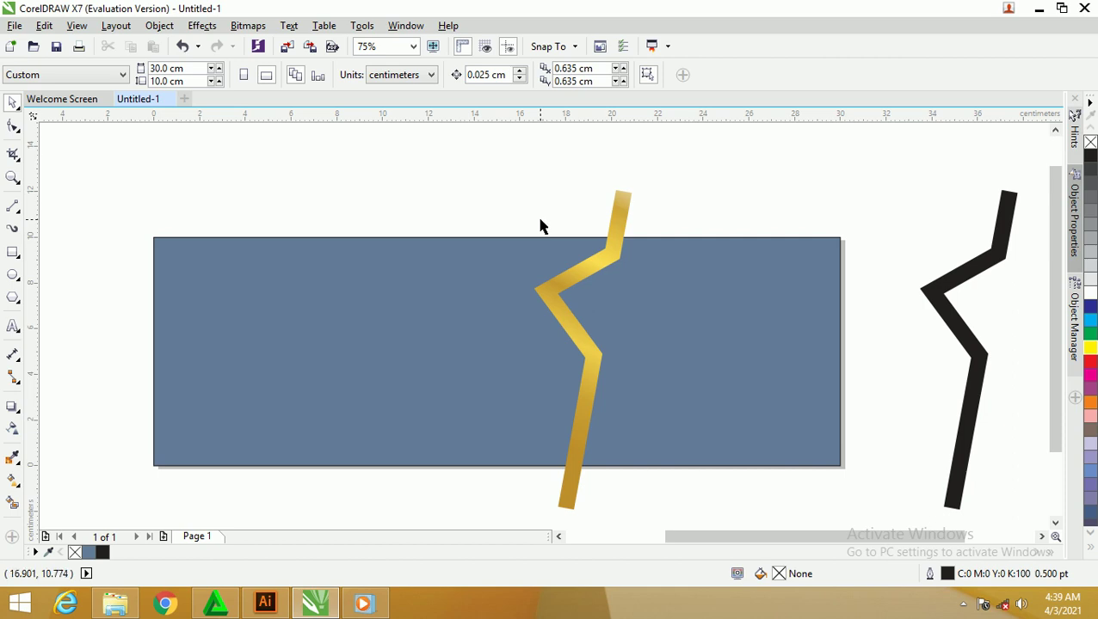
left_click(488, 244)
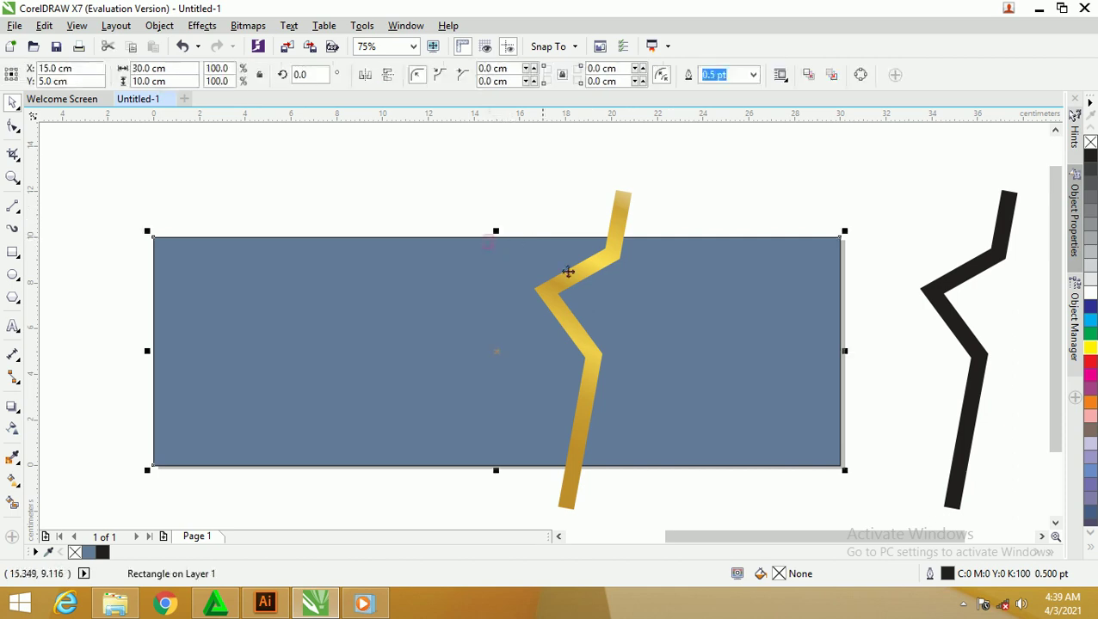
Undo the accidental shift of the blue piece and remove the outlines from both banner pieces.
left_click(835, 155)
left_click_drag(751, 264, 792, 297)
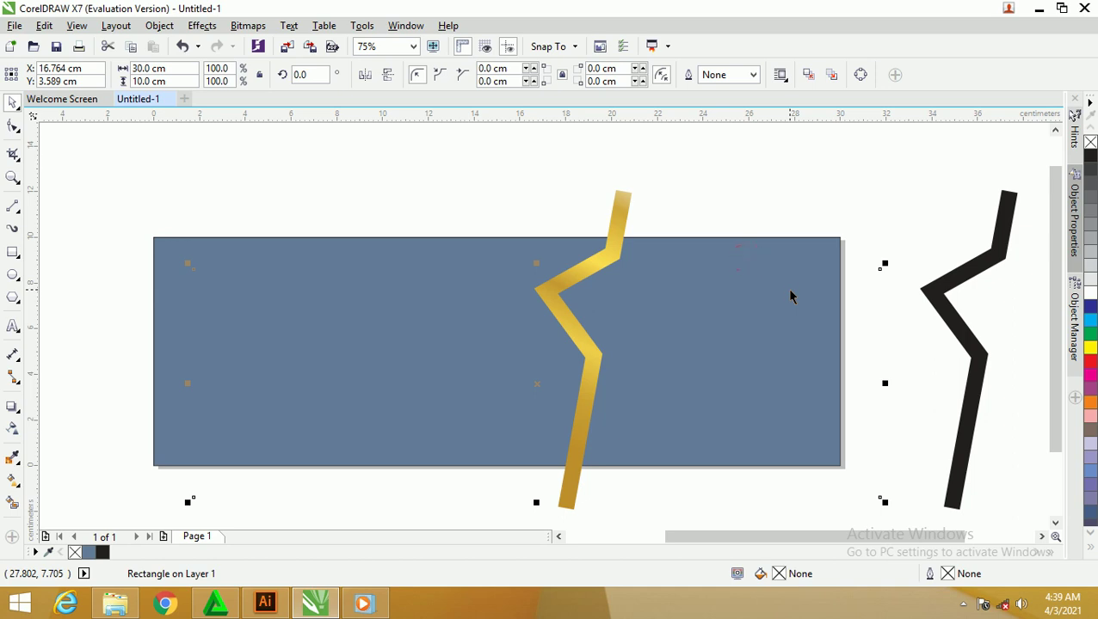
key("ctrl+z")
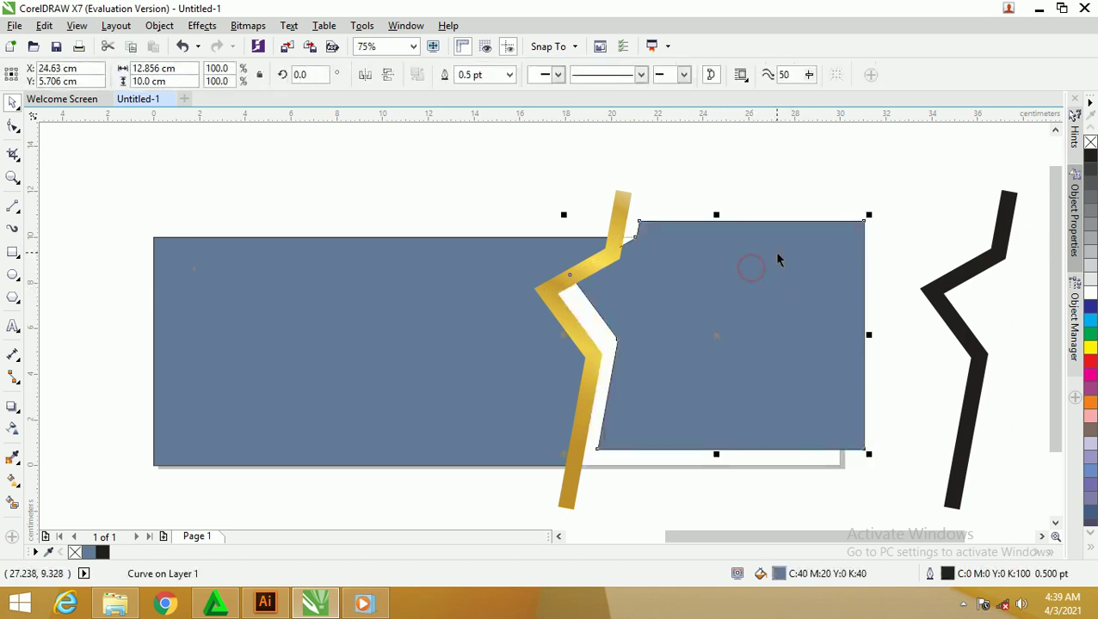
key("ctrl+z")
left_click(434, 256, "shift")
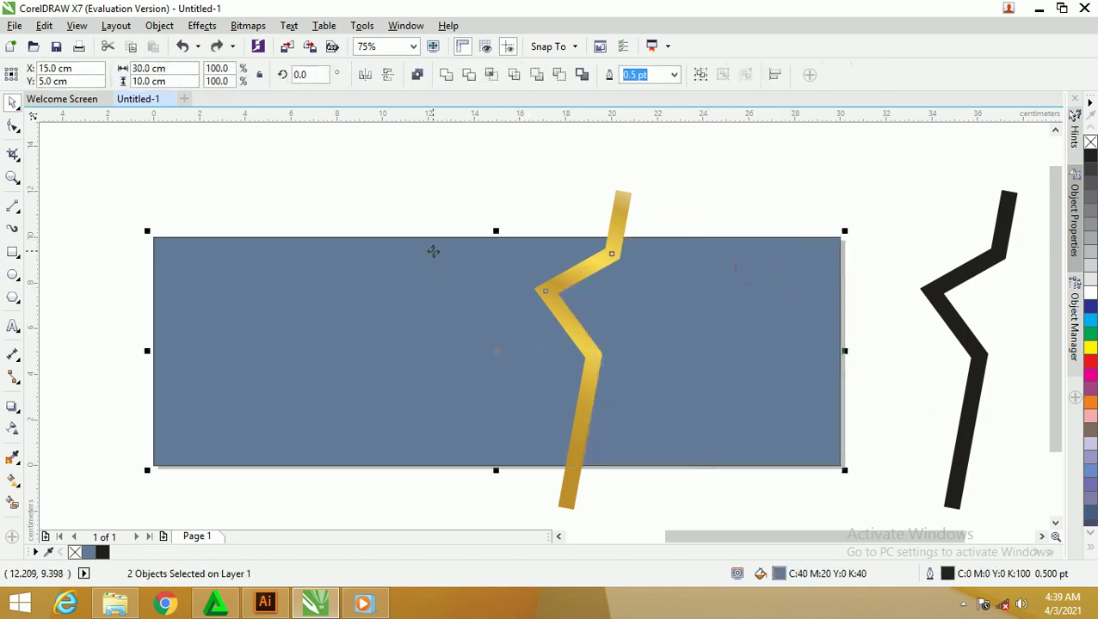
right_click(1090, 146)
left_click(748, 189)
Intersect the gold zigzag with a rectangle spanning the banner's height.
left_click(612, 219)
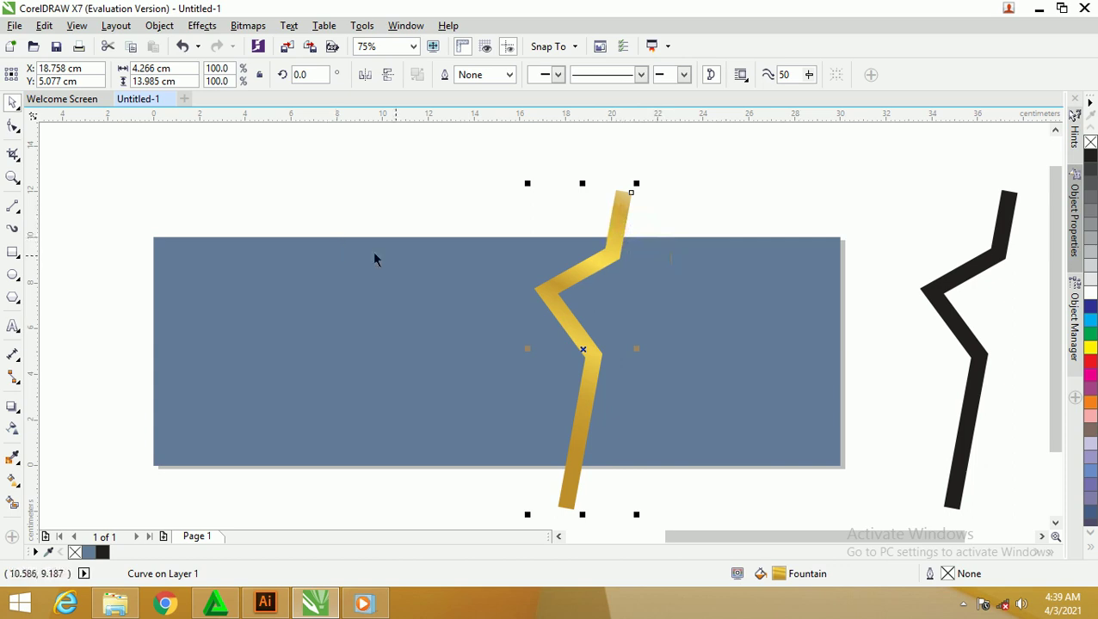
left_click(13, 252)
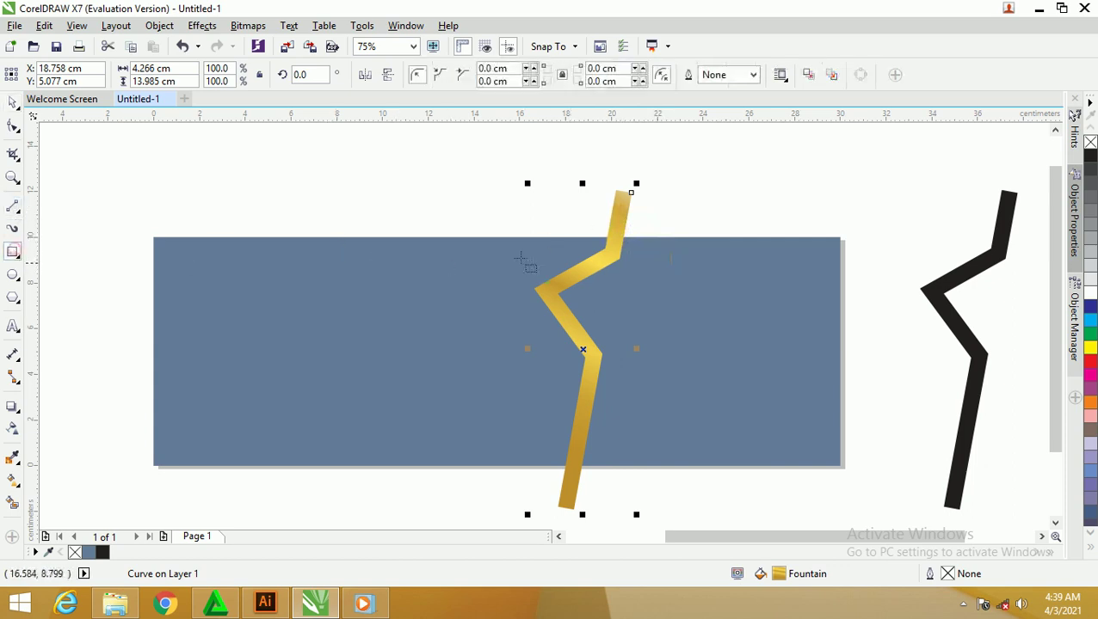
left_click_drag(468, 237, 713, 467)
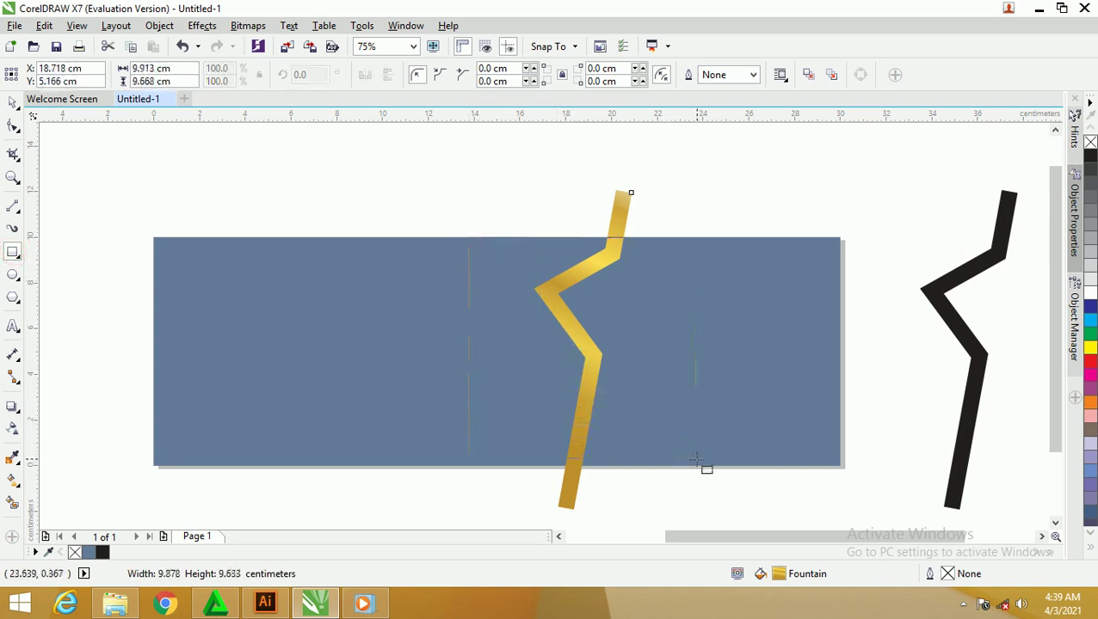
left_click(13, 101)
left_click(618, 222, "shift")
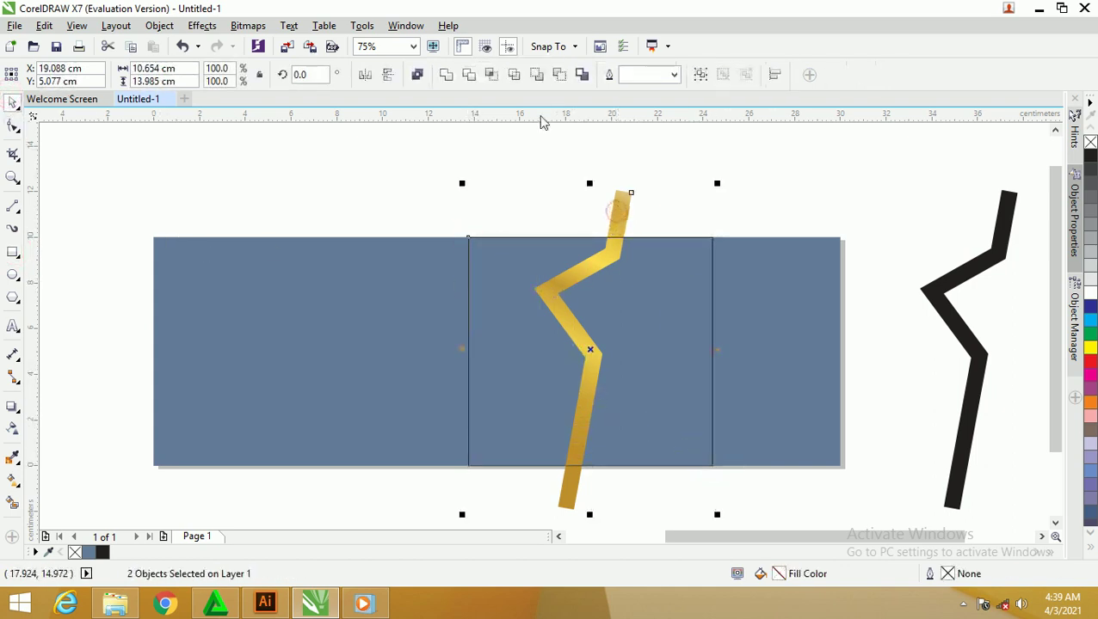
left_click(491, 77)
Delete the original untrimmed zigzag, leaving the trimmed gold zigzag selected.
left_click(560, 154)
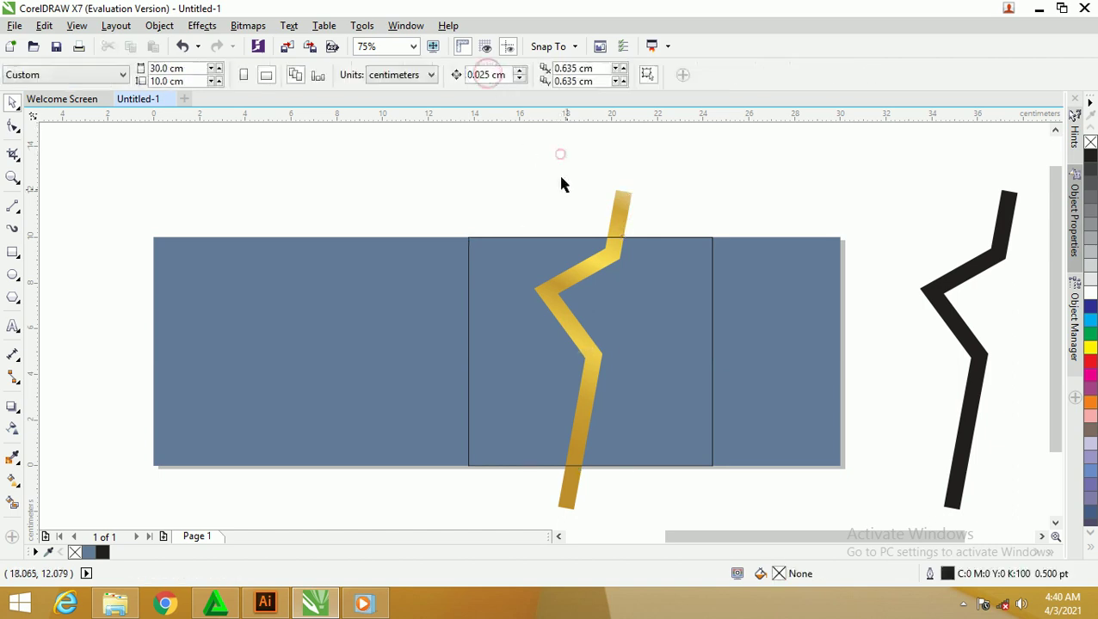
left_click(625, 217)
key("Delete")
left_click(661, 238)
left_click(601, 263)
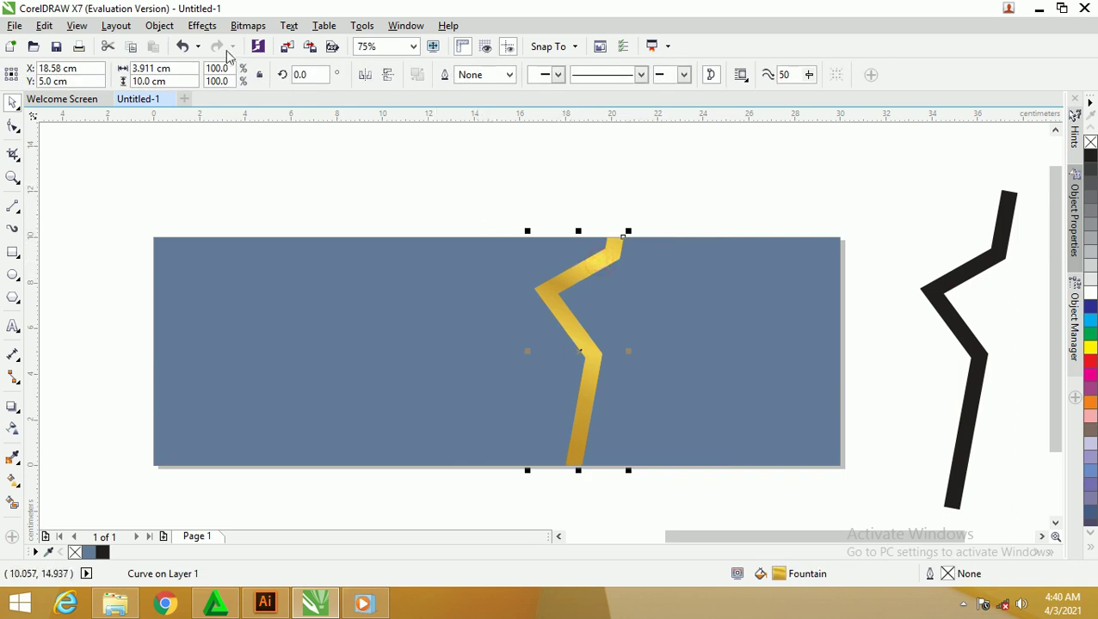
Add a centred drop shadow under the gold zigzag with increased feathering and opacity.
left_click(12, 408)
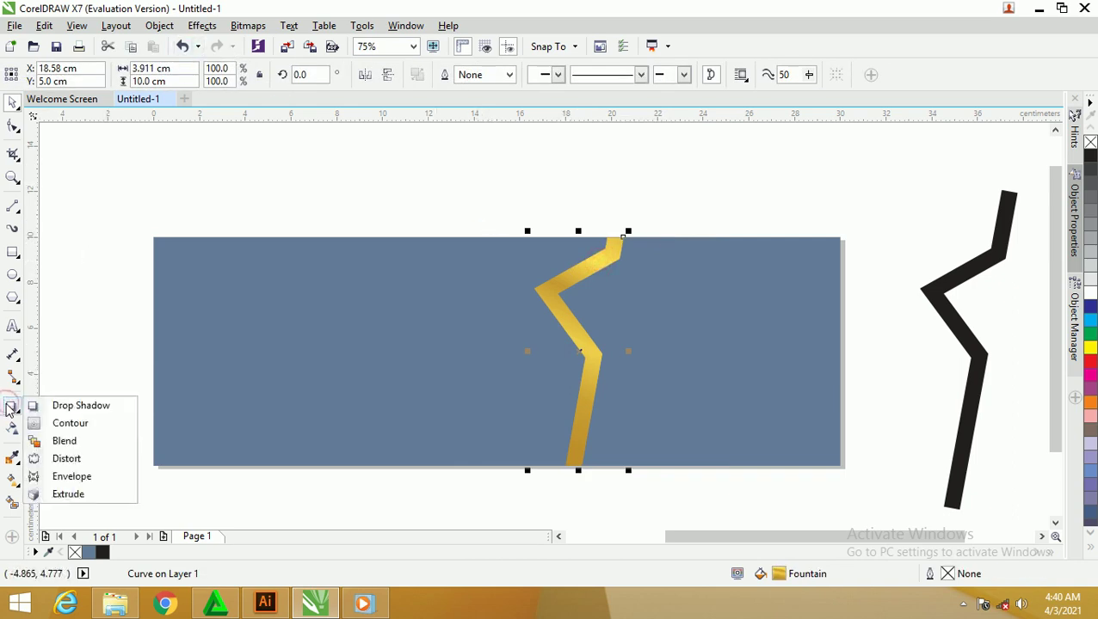
left_click(73, 405)
left_click_drag(578, 351, 610, 348)
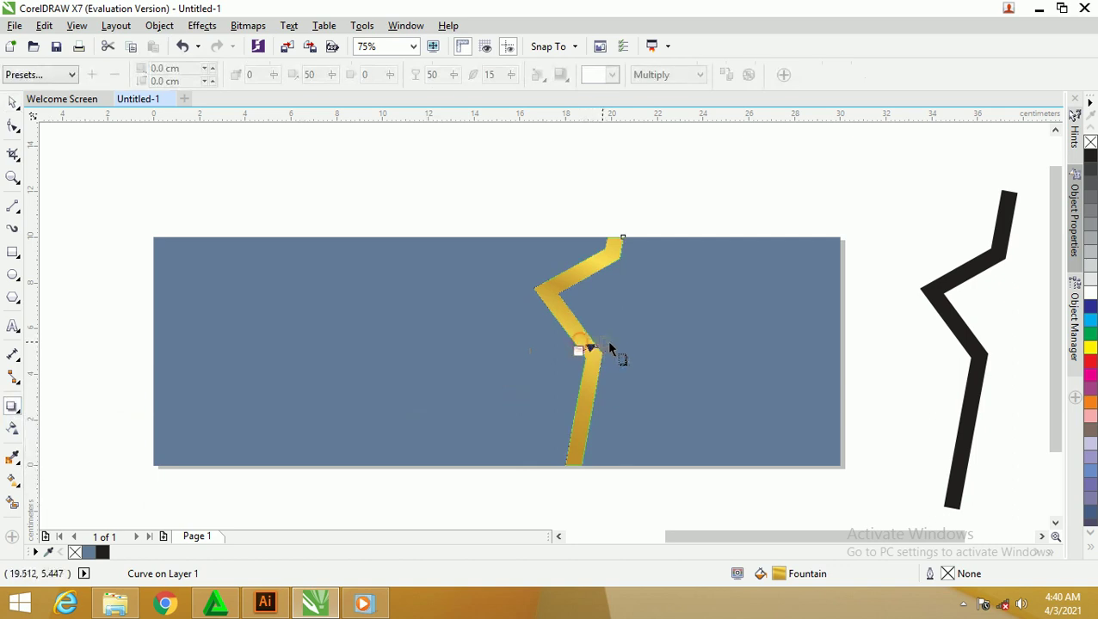
left_click_drag(617, 346, 628, 348)
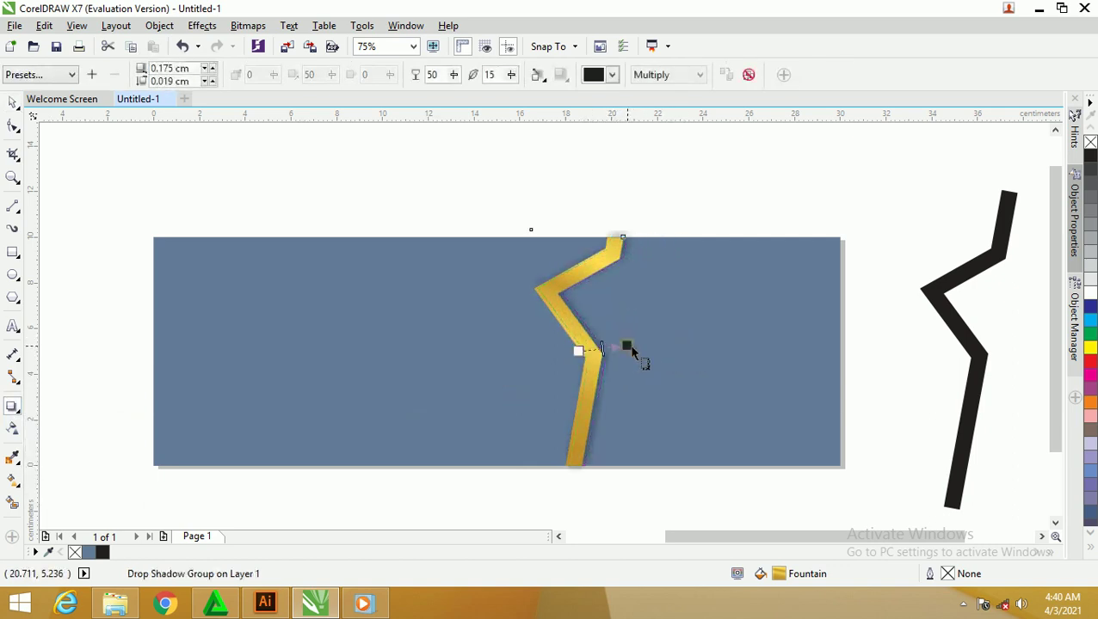
left_click(513, 79)
mouse_move(519, 97)
left_mouse_down()
mouse_move(552, 105)
mouse_move(529, 83)
left_mouse_up()
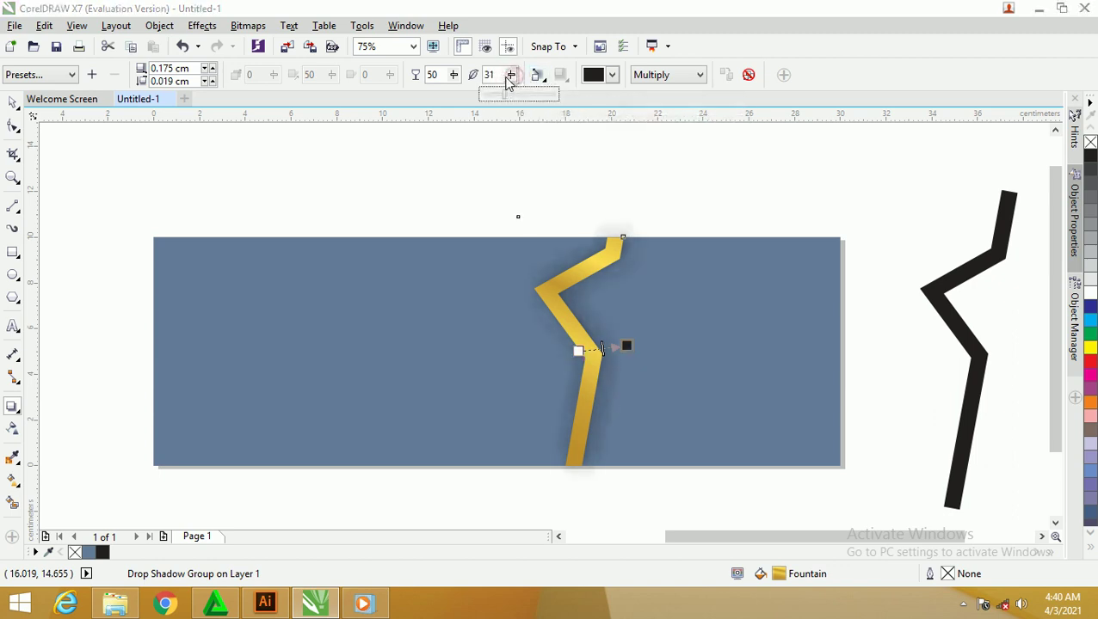
left_click_drag(454, 75, 462, 91)
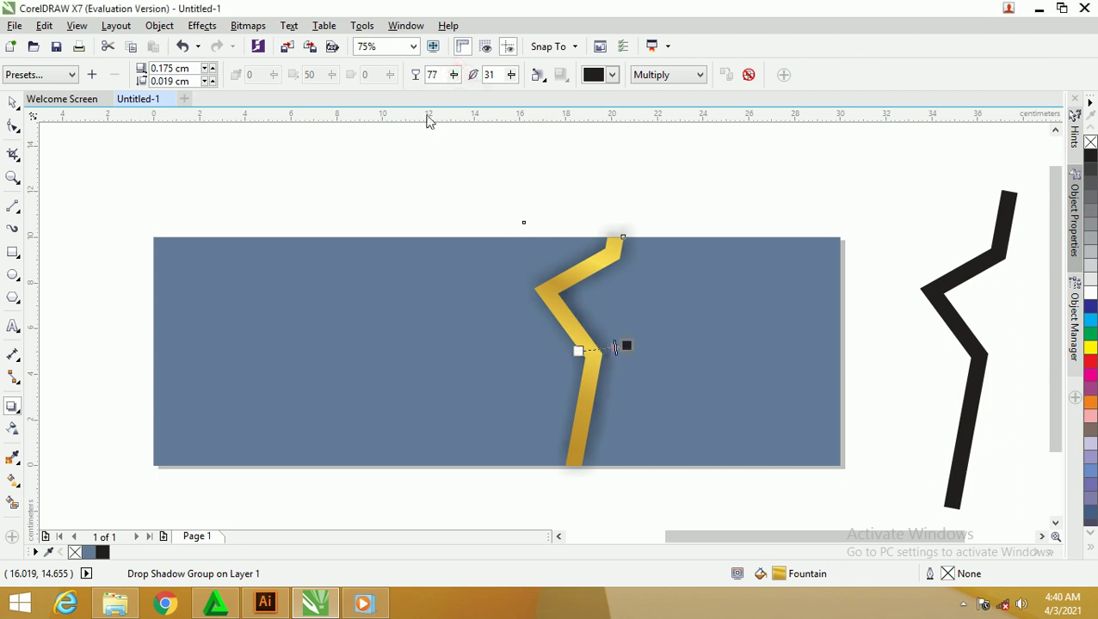
left_click(12, 104)
left_click(169, 146)
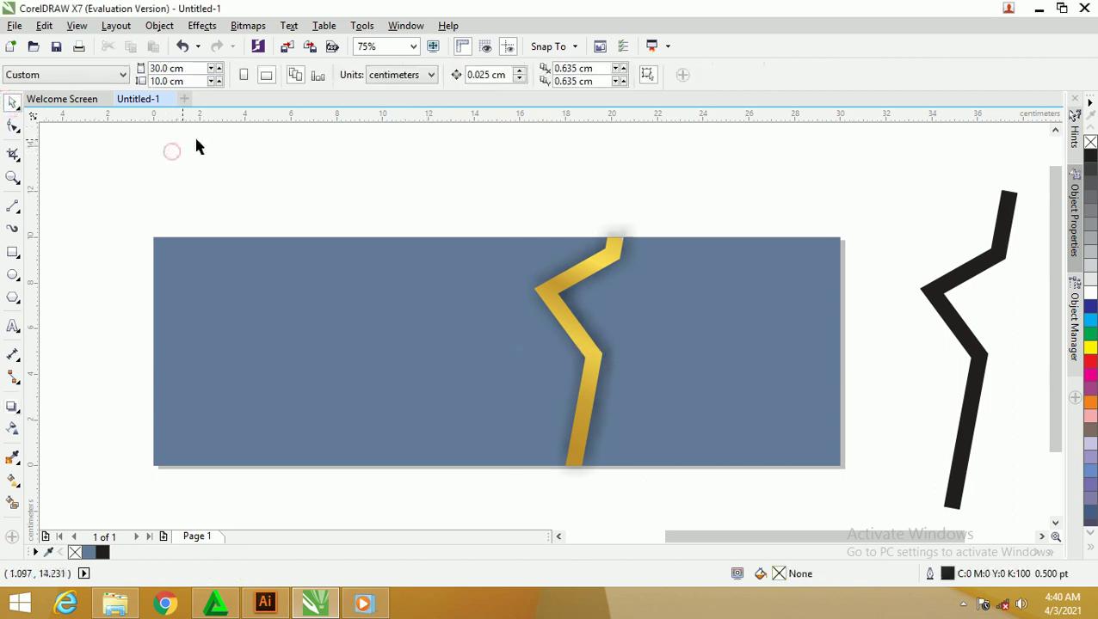
Give the left banner piece an elliptical fountain fill centred beside the zigzag with a wide radius.
left_click(359, 275)
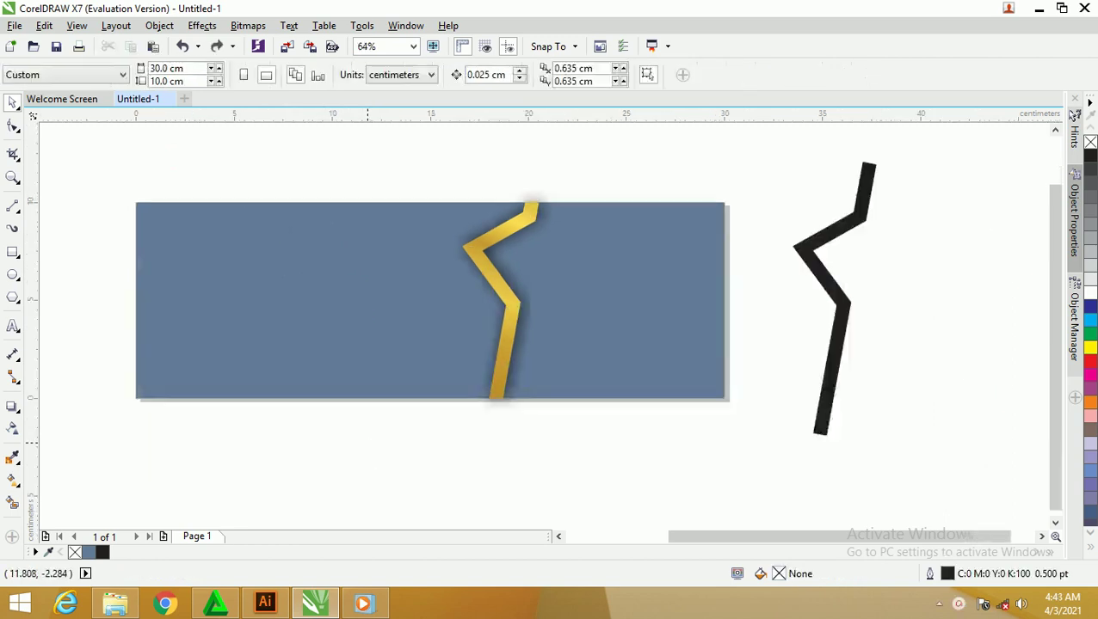
left_click(306, 281)
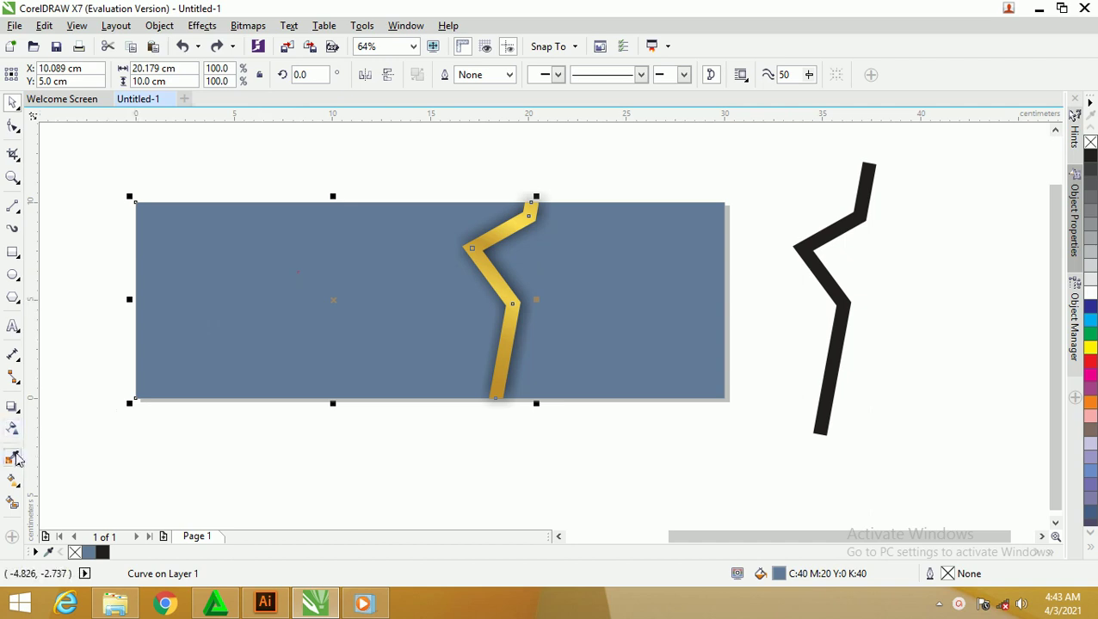
left_click(13, 480)
left_click_drag(142, 310, 488, 312)
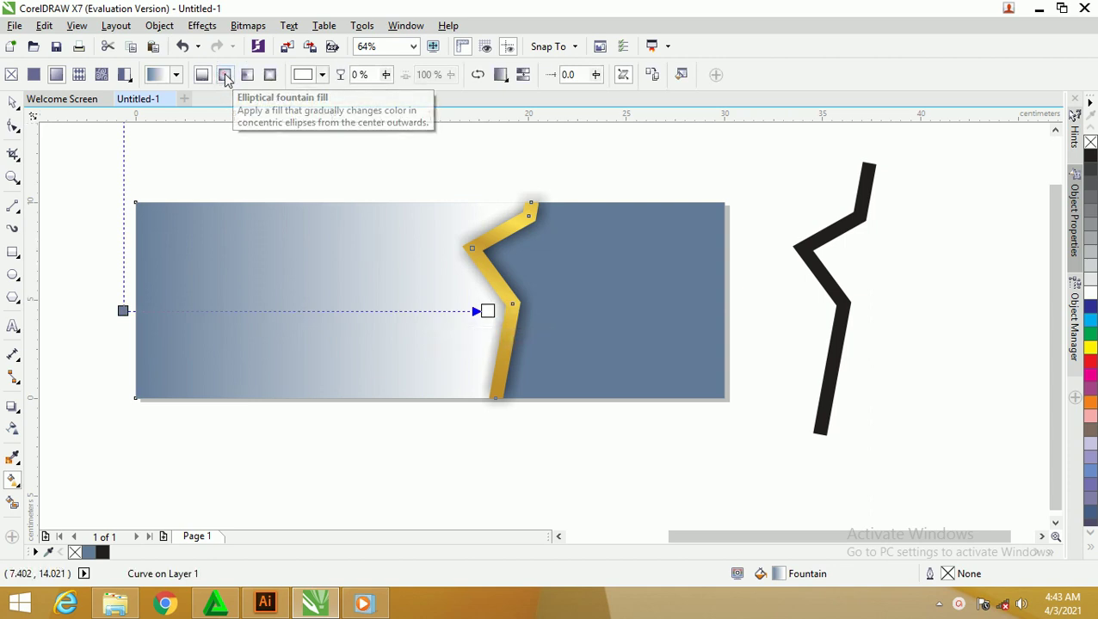
left_click(225, 74)
left_click_drag(307, 221, 306, 135)
left_click_drag(326, 311, 505, 311)
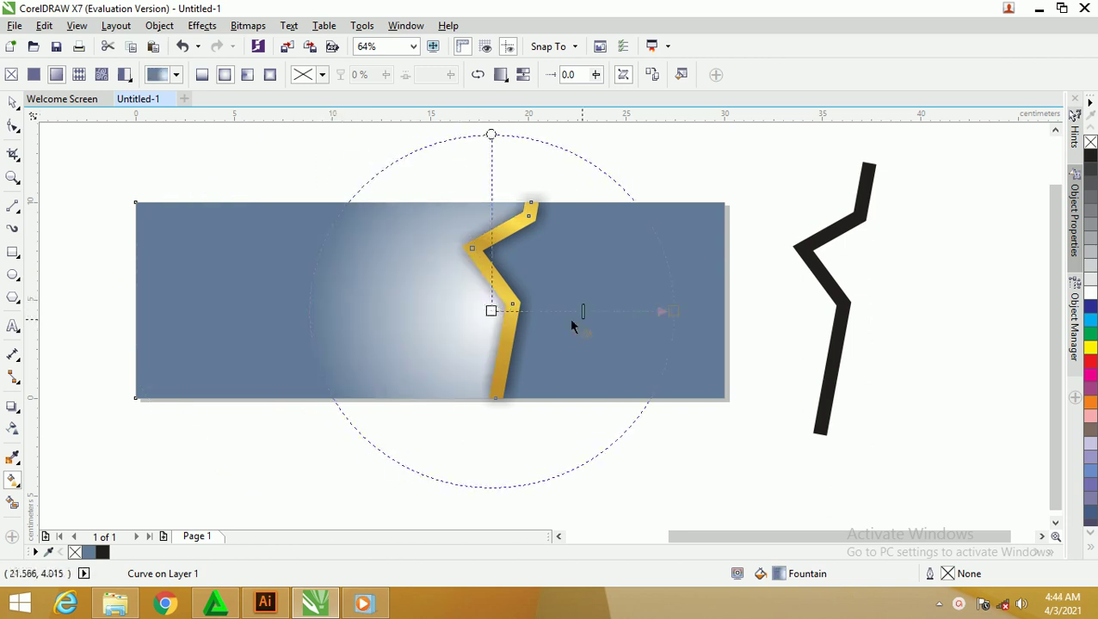
left_click_drag(675, 313, 853, 310)
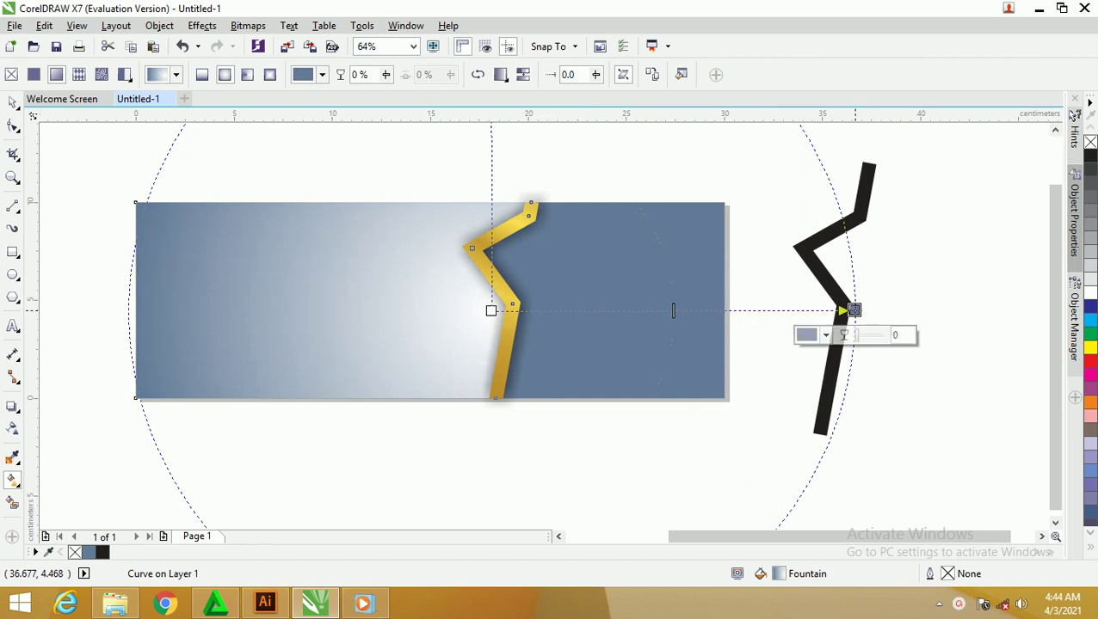
Set the left gradient's outer node to dark navy RGB hex #1D2530.
left_click(490, 311)
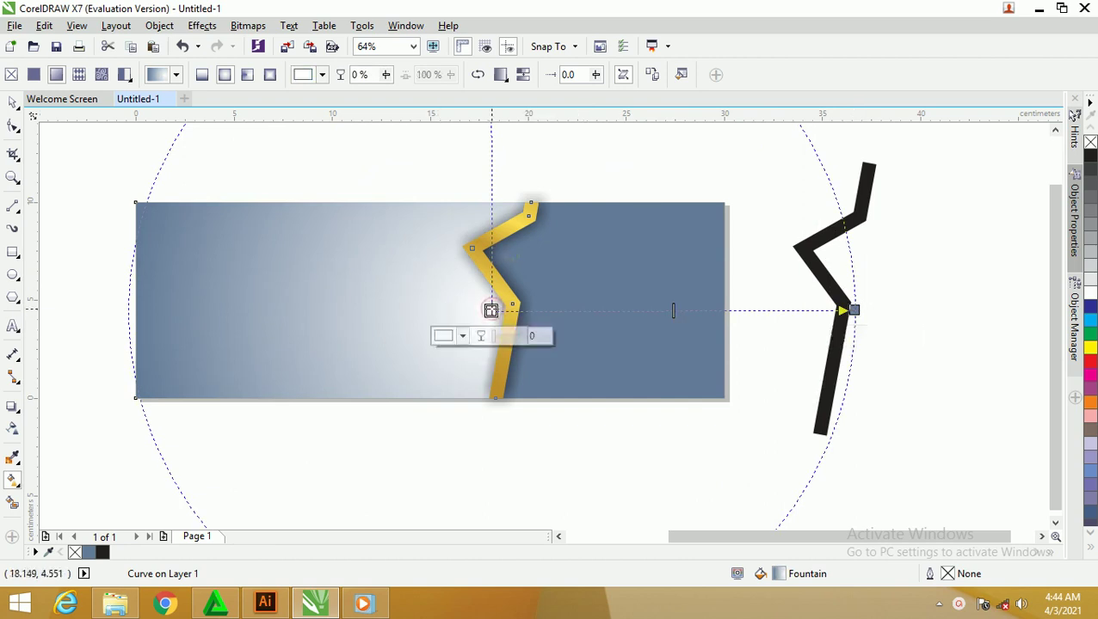
left_click(850, 312)
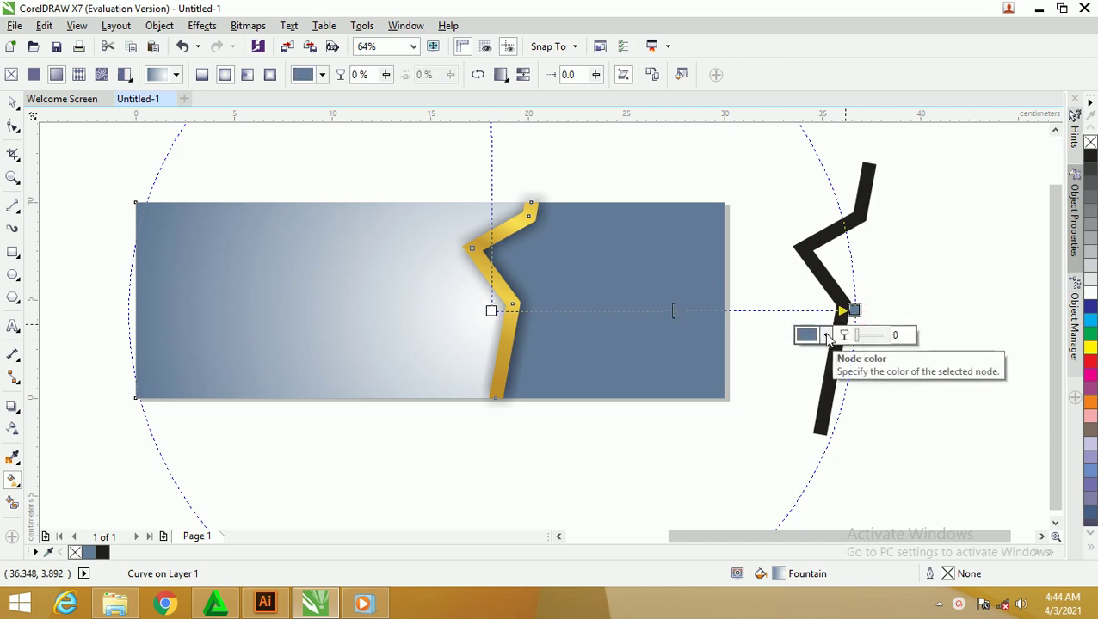
left_click(826, 335)
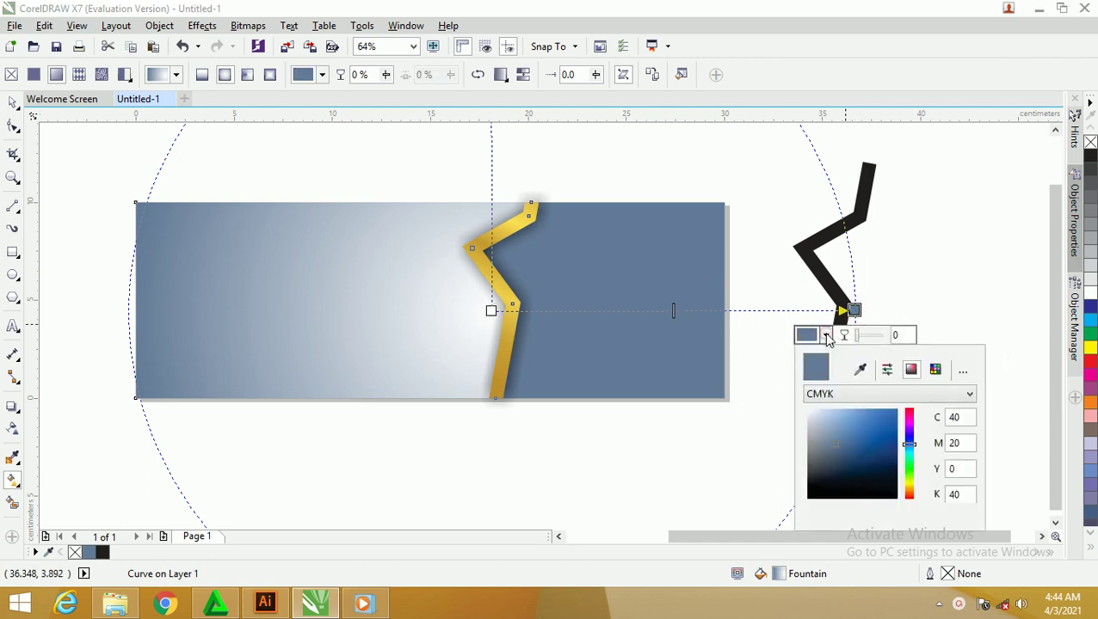
left_click(875, 394)
left_click(851, 434)
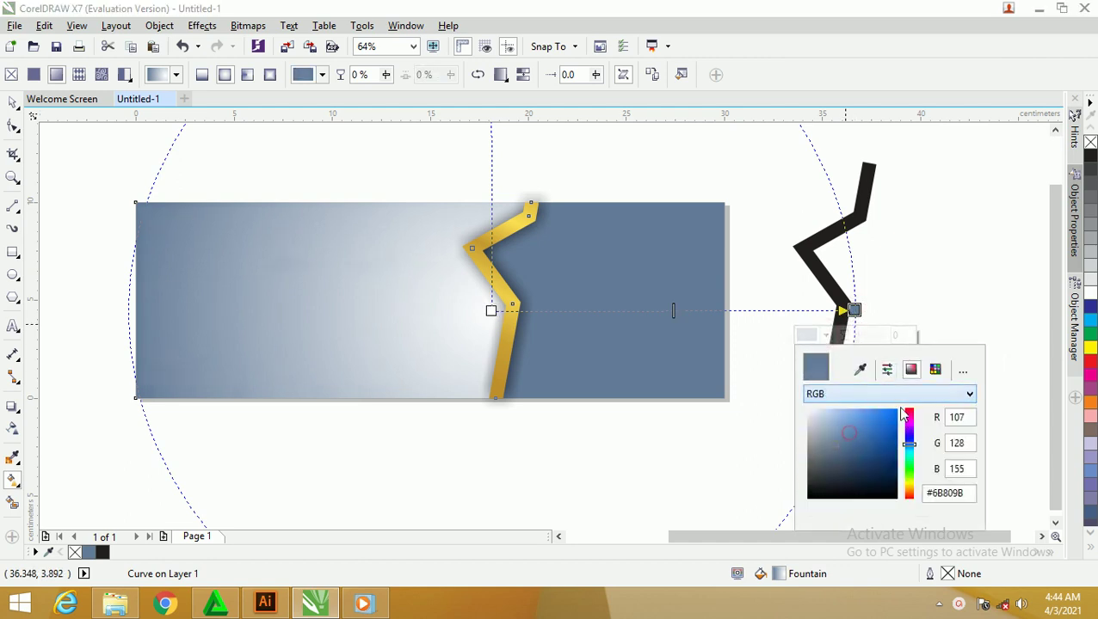
left_click(954, 495)
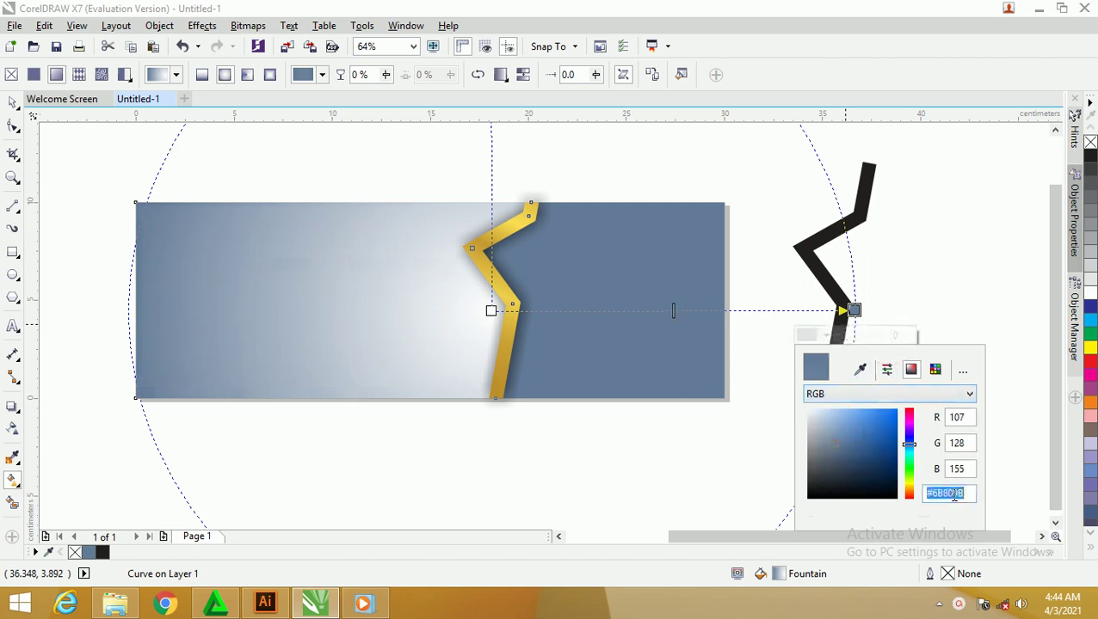
left_click_drag(964, 495, 933, 493)
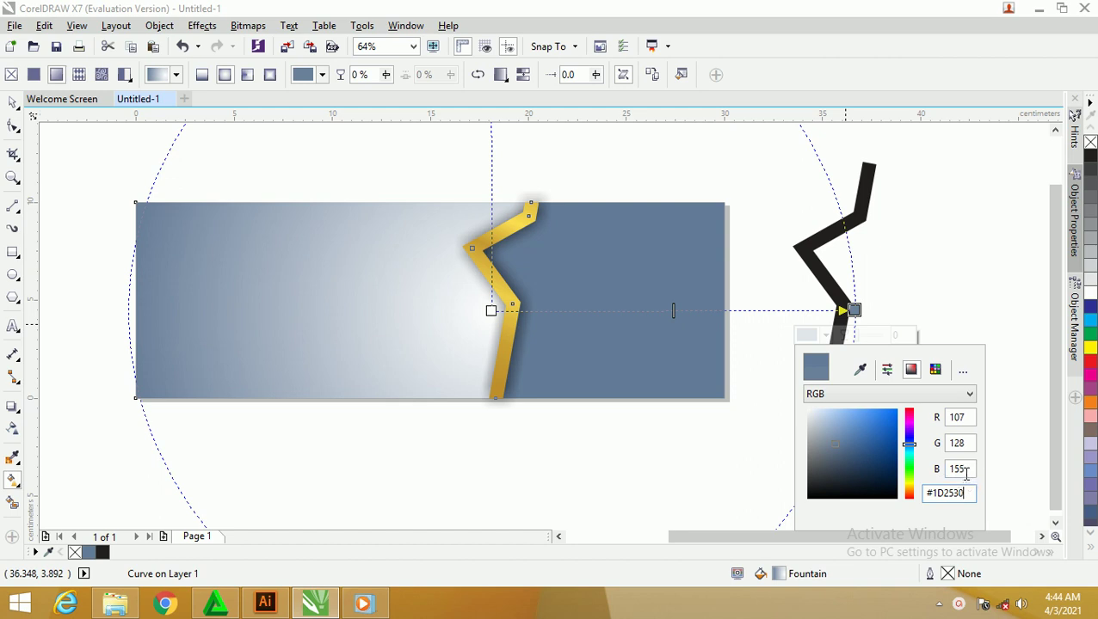
key("Return")
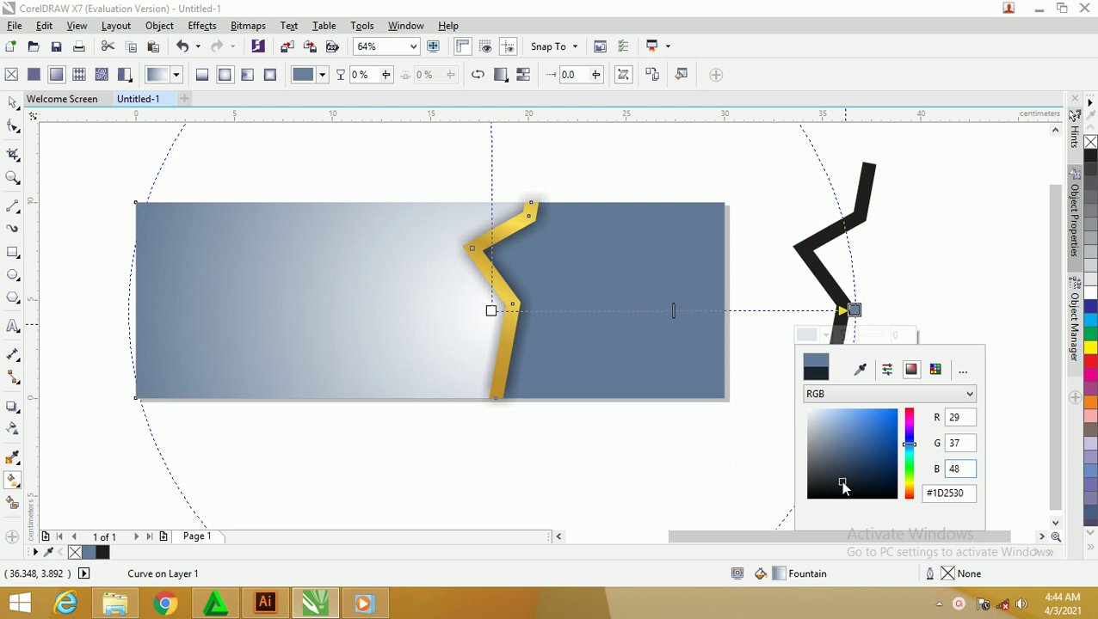
left_click(842, 483)
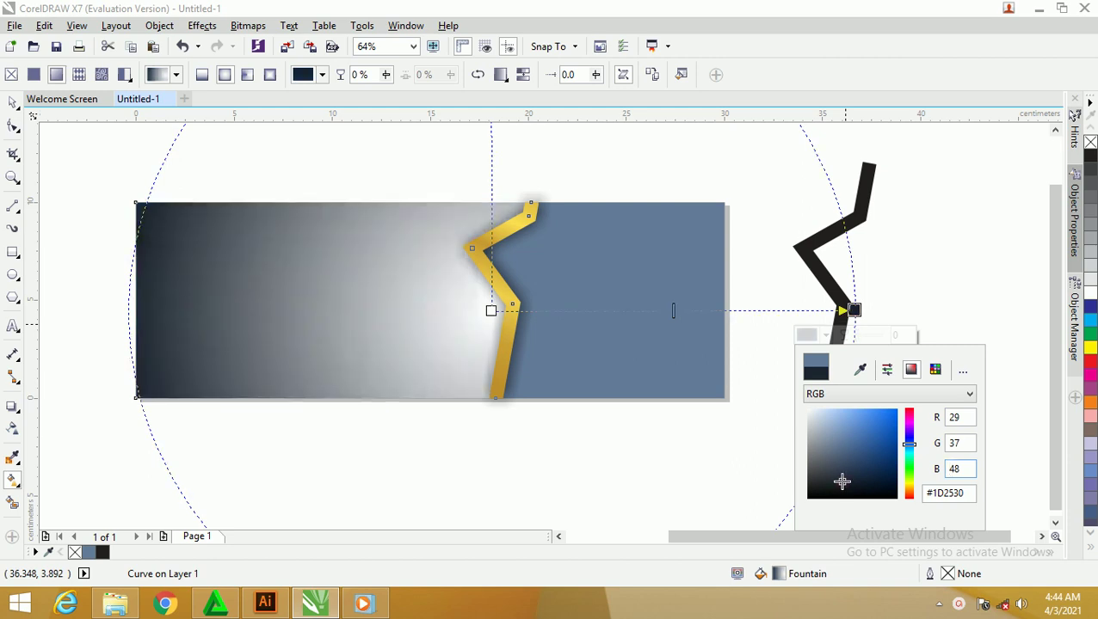
left_click(490, 310)
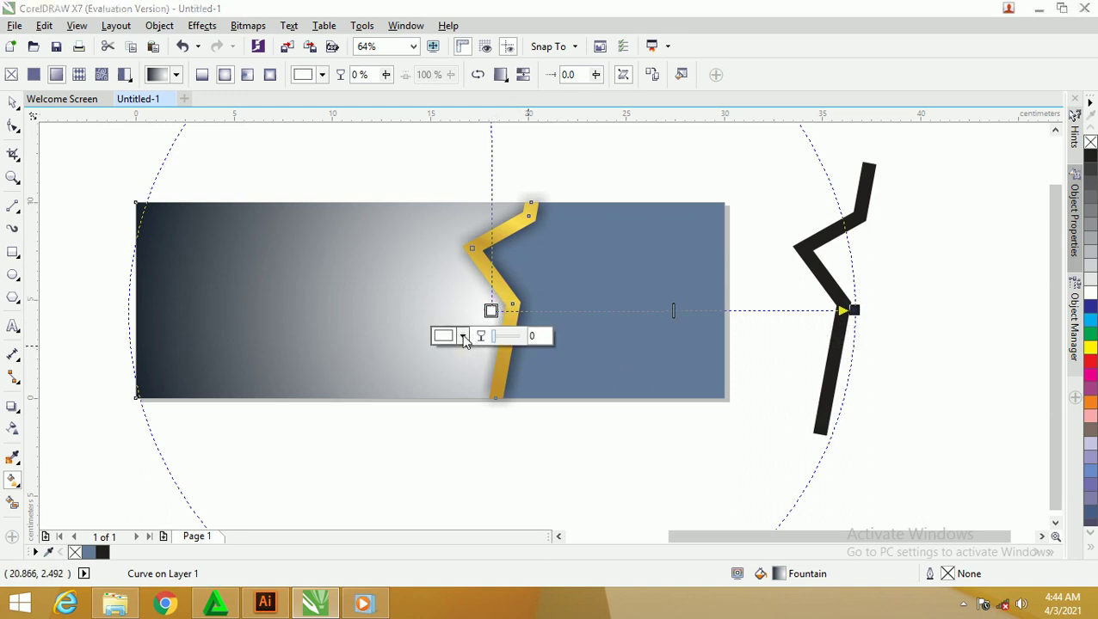
Change the gradient's centre node to a slightly lighter navy, #374354.
left_click(463, 336)
double_click(588, 494)
type("#1D2530")
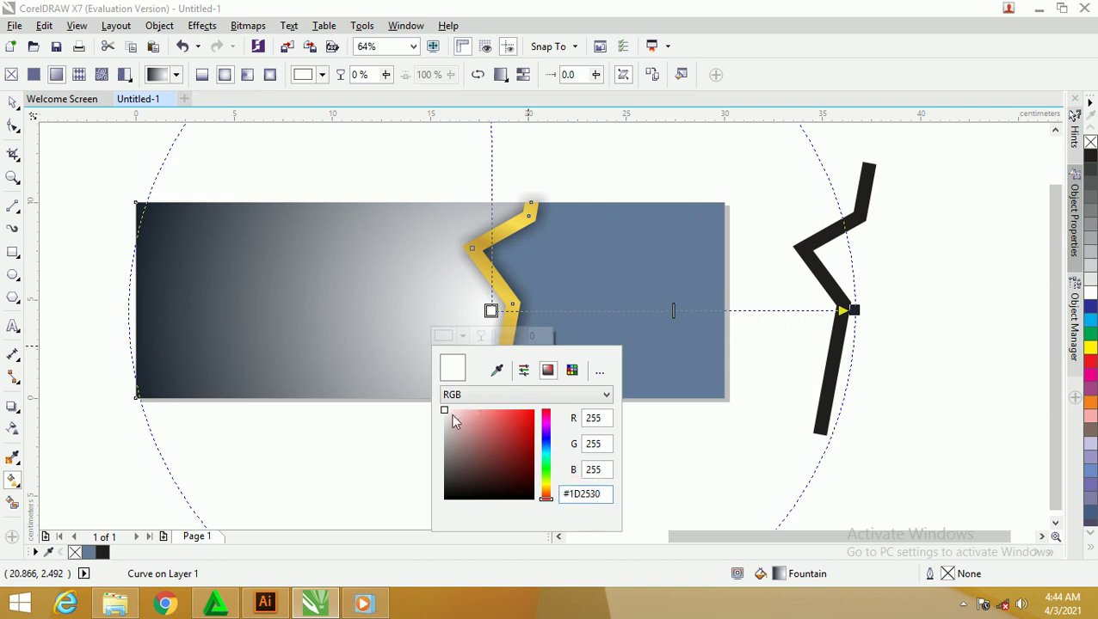
key("Return")
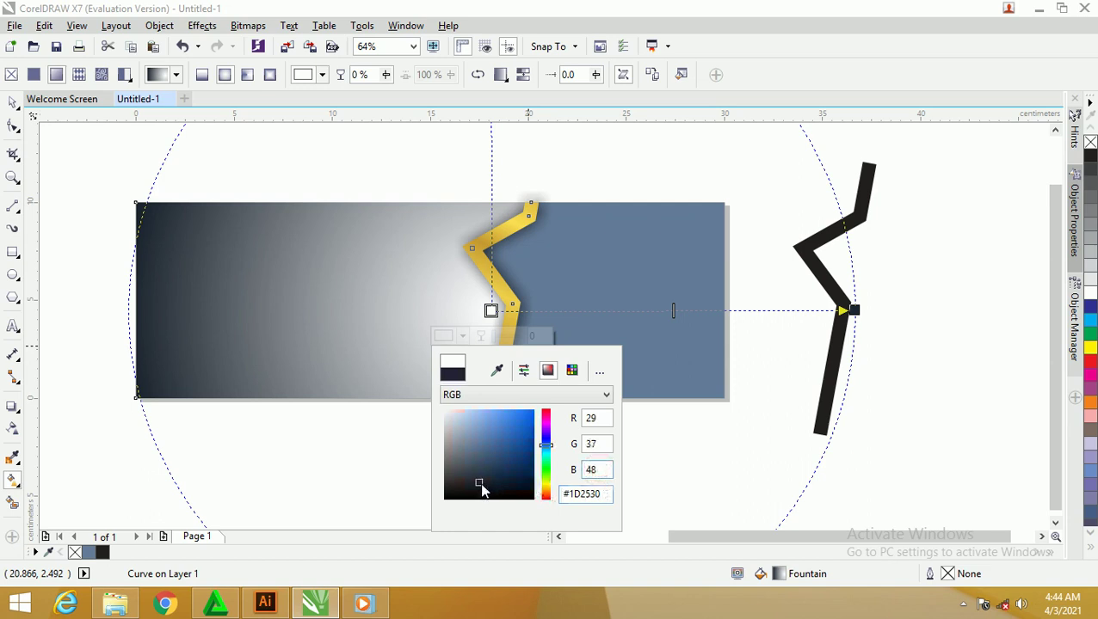
left_click(478, 481)
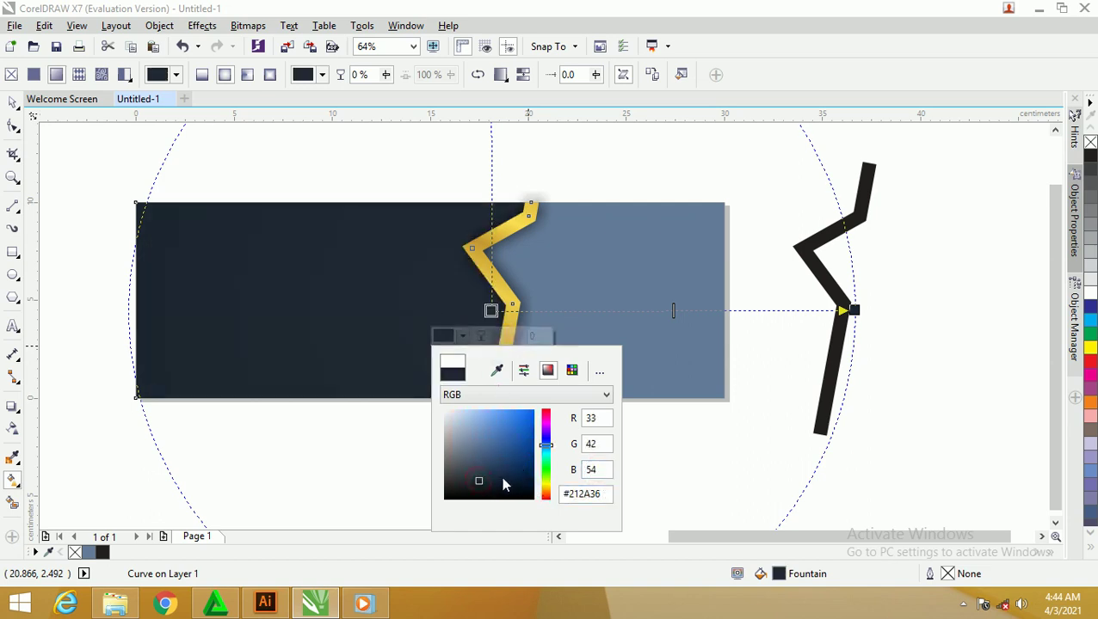
left_click_drag(479, 481, 479, 476)
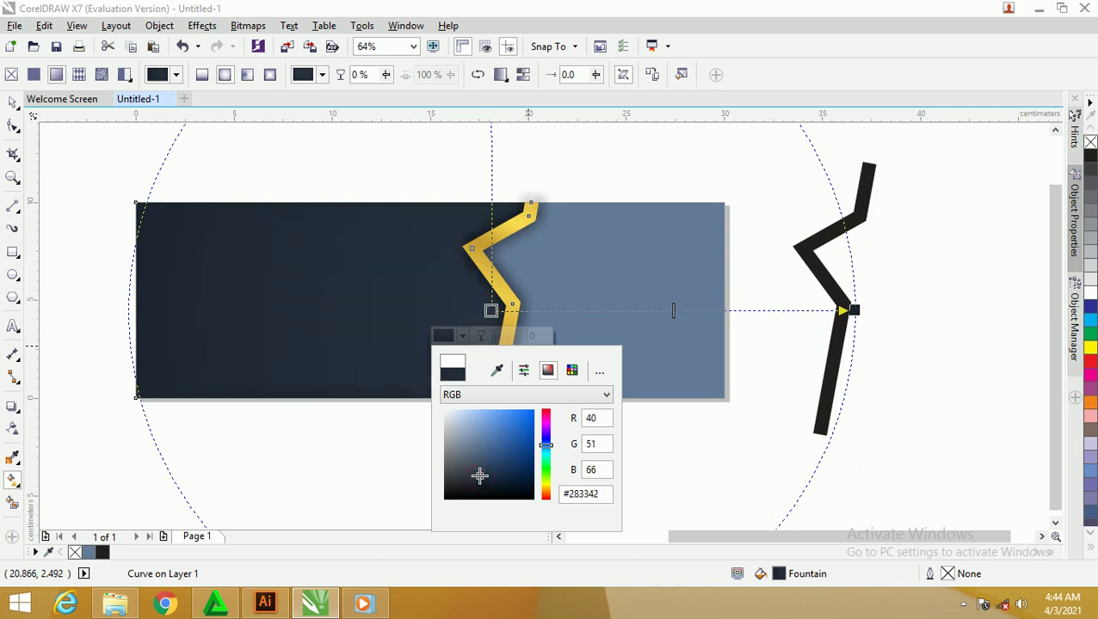
left_click(478, 473)
left_click(476, 470)
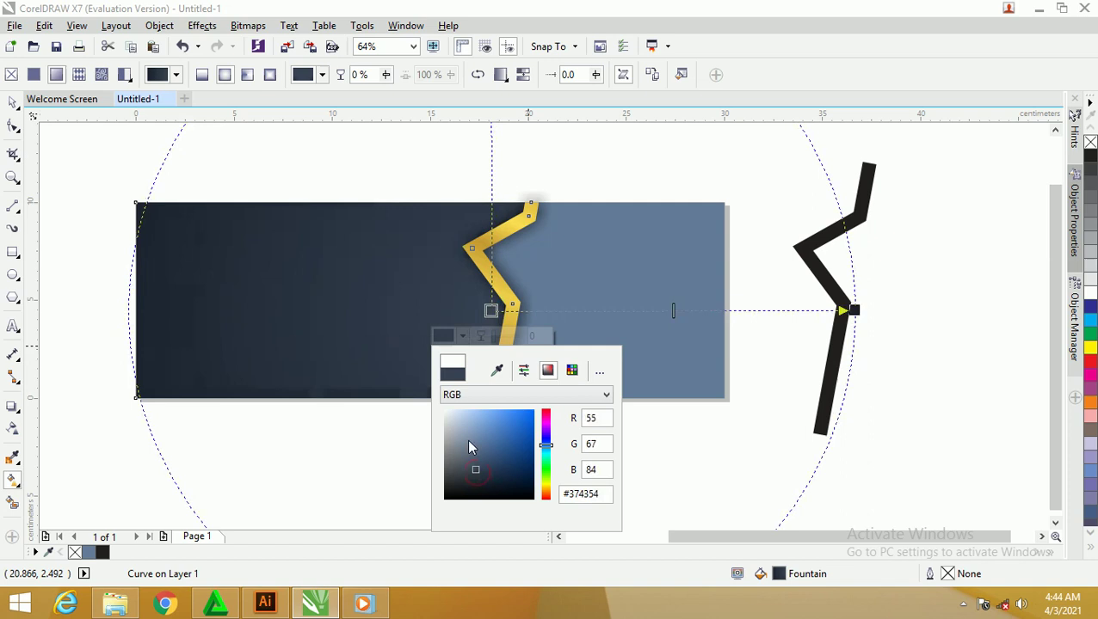
left_click(55, 135)
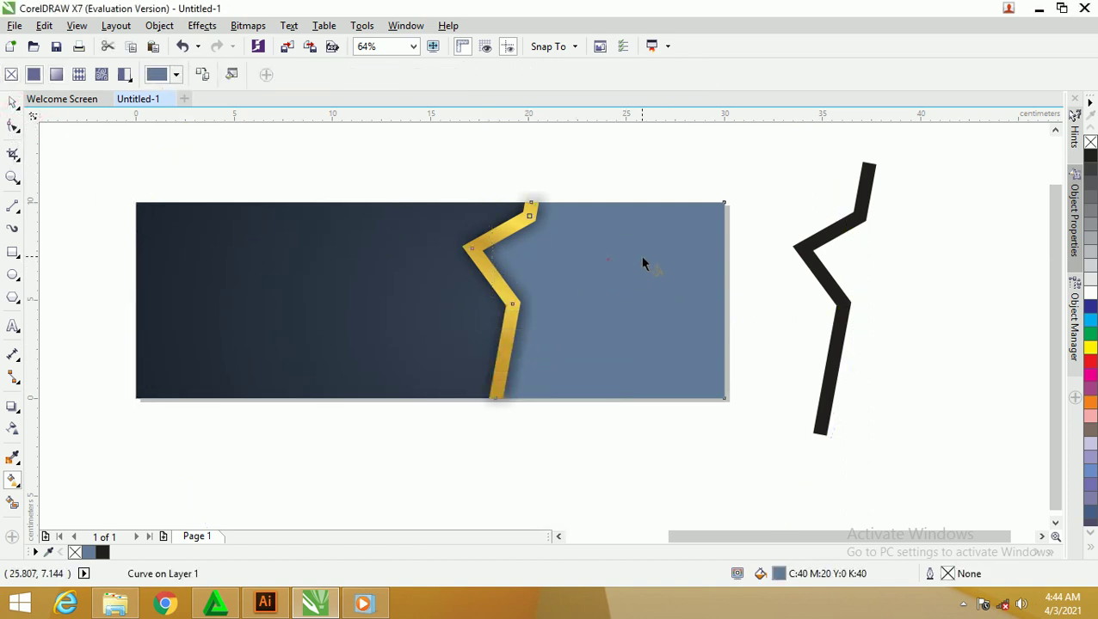
Copy the left panel's navy radial fill onto the right panel and adjust its centre and reach.
left_click(204, 78)
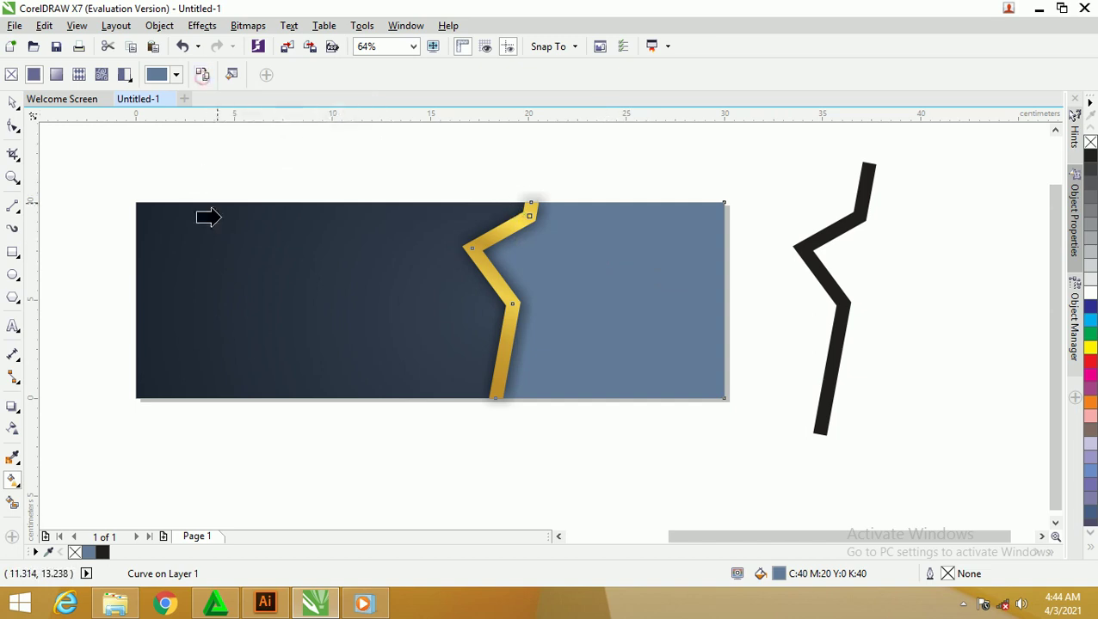
left_click(229, 270)
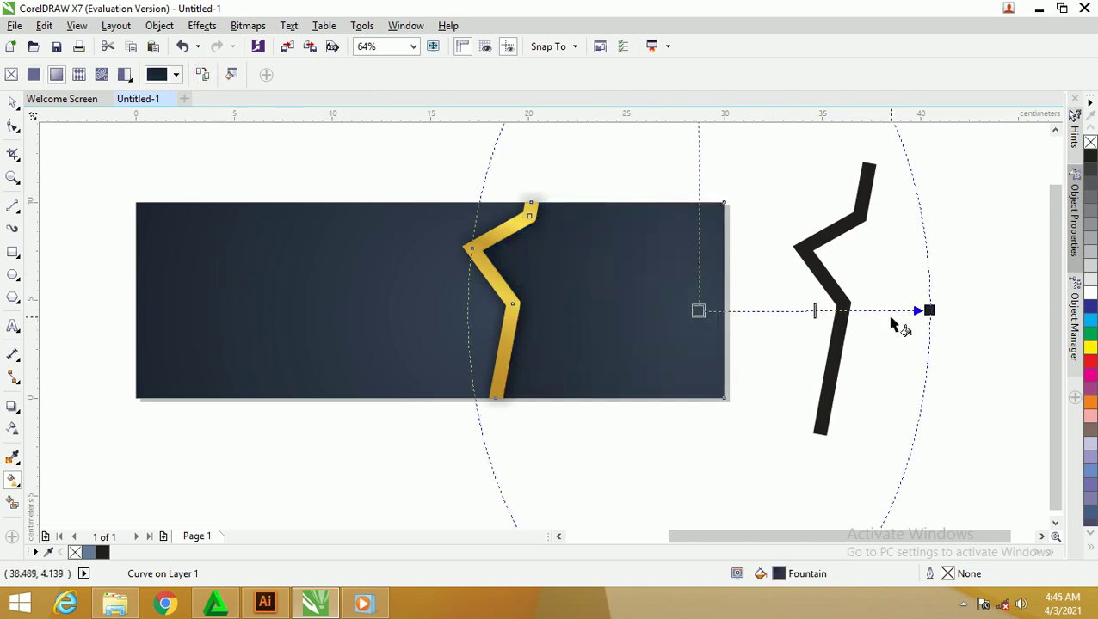
scroll(762, 294, "down", 2)
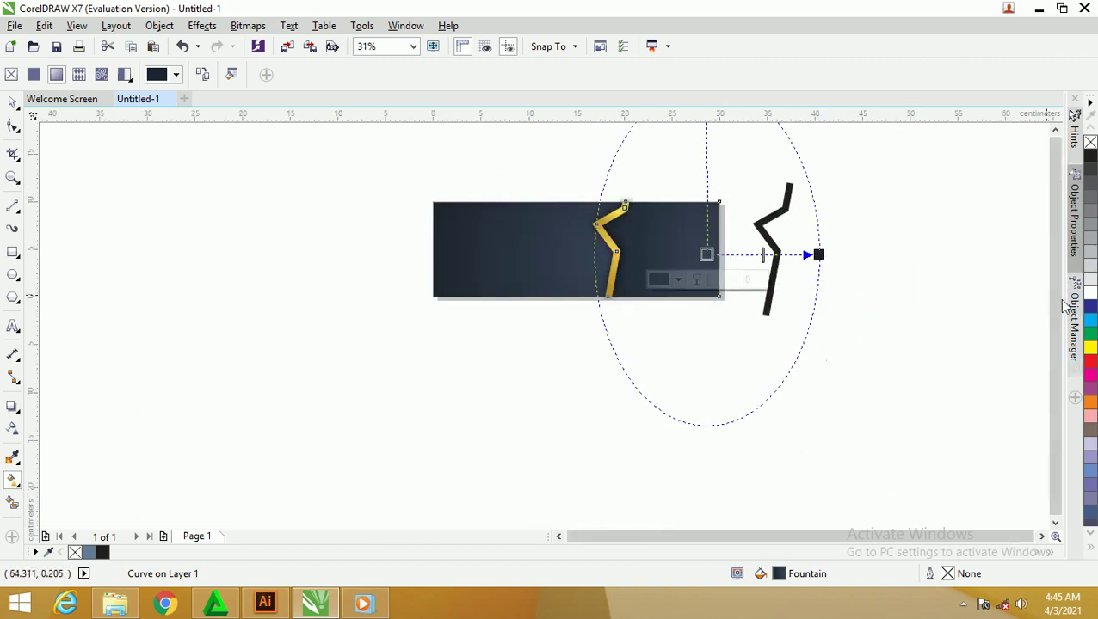
scroll(764, 228, "down", 2)
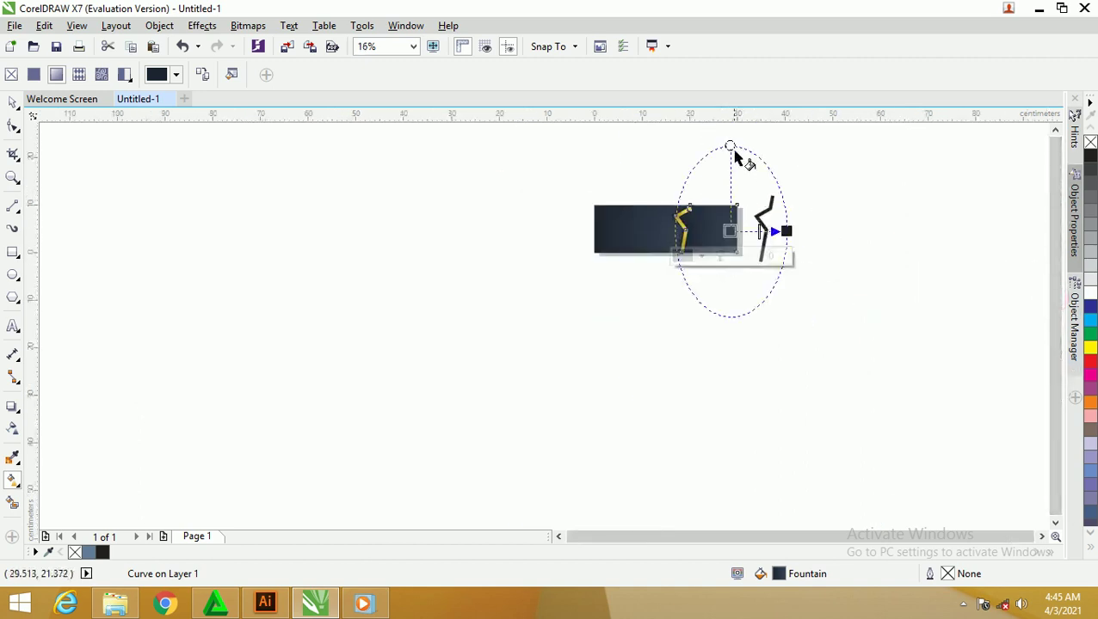
scroll(728, 176, "up", 1)
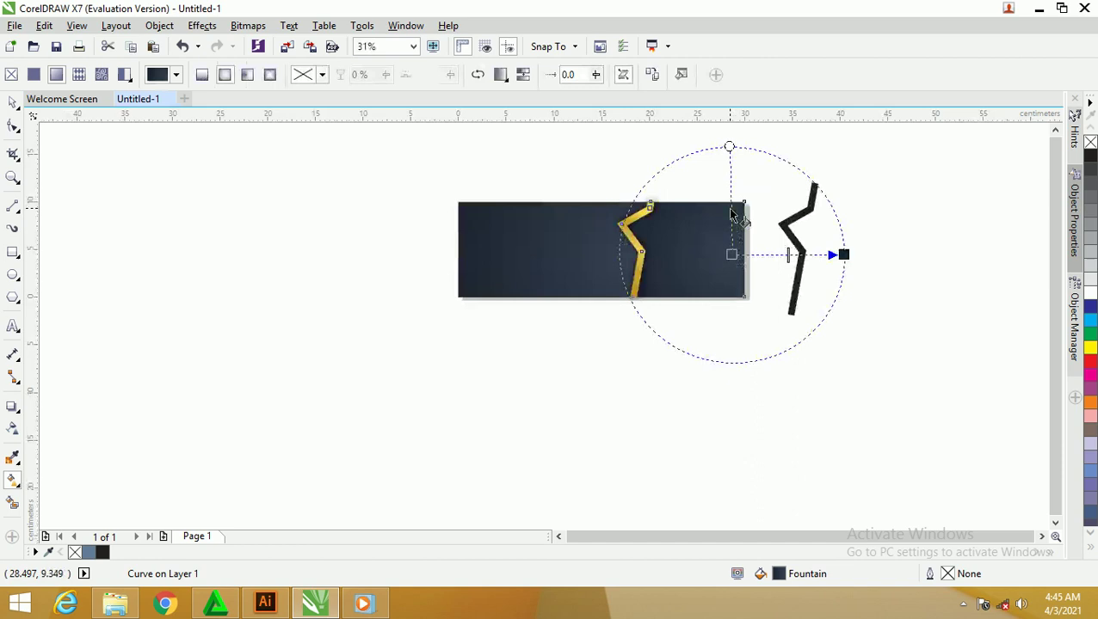
scroll(731, 216, "up", 1)
left_click_drag(733, 301, 554, 295)
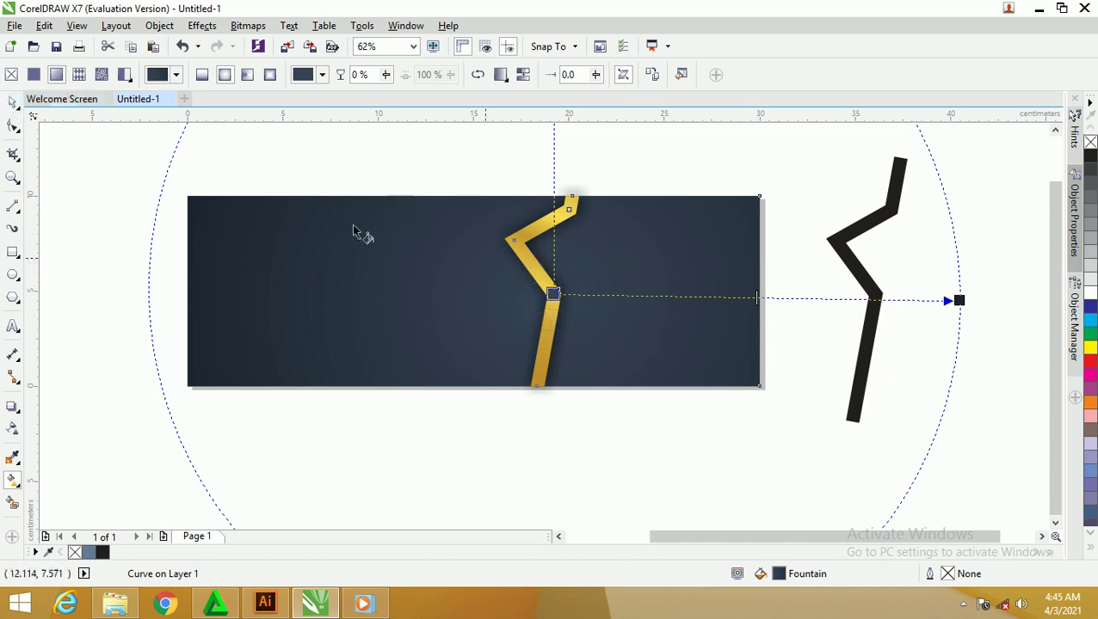
left_click_drag(960, 300, 886, 301)
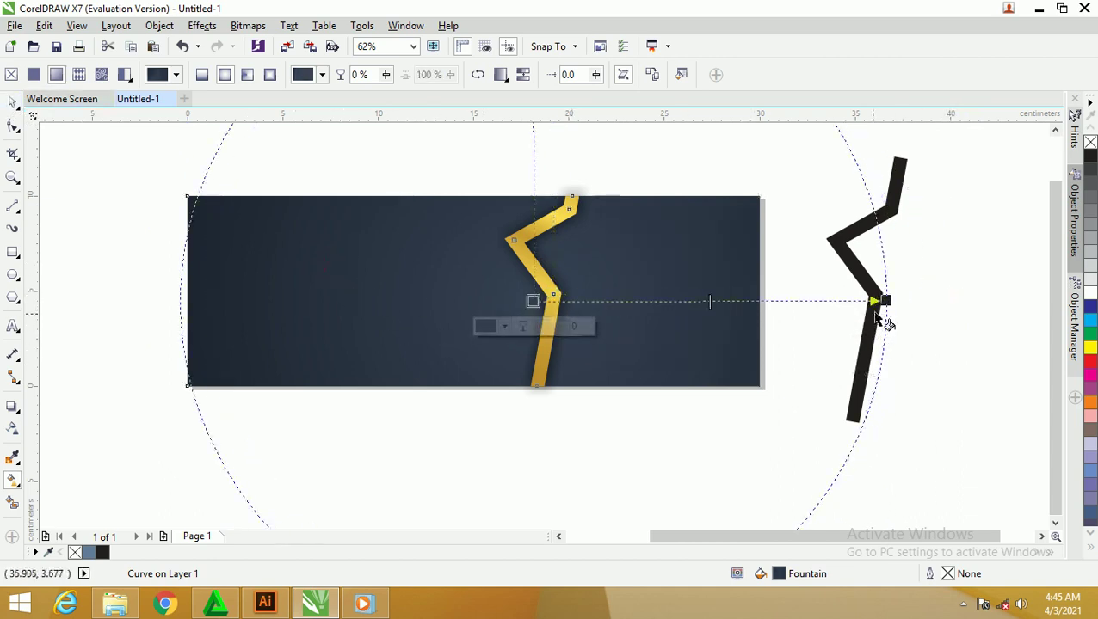
left_click_drag(885, 300, 841, 298)
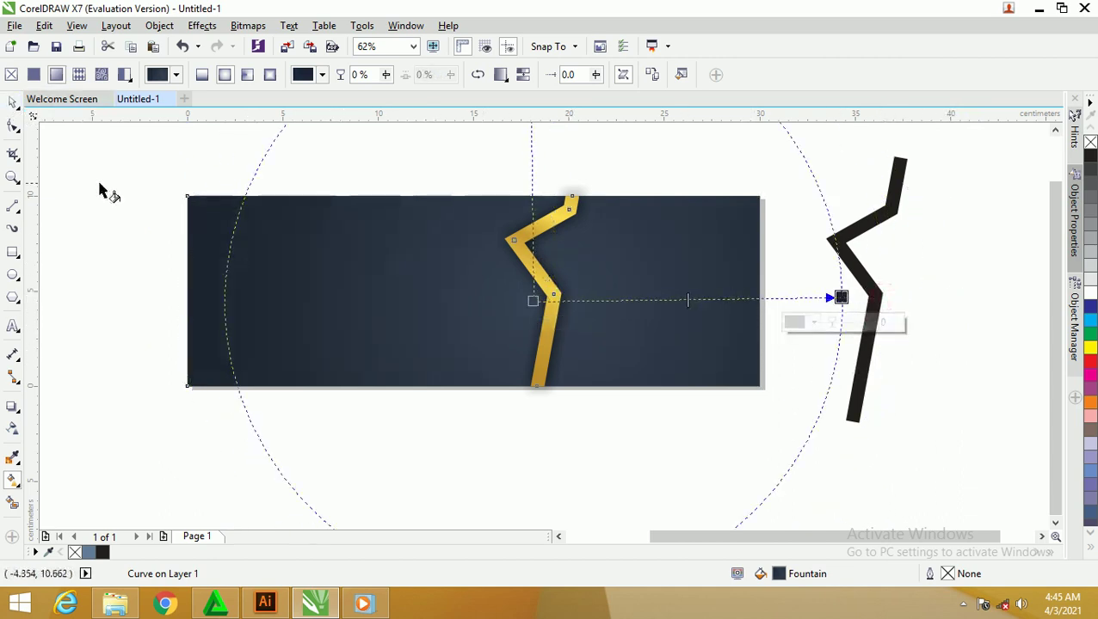
left_click(14, 103)
left_click(65, 144)
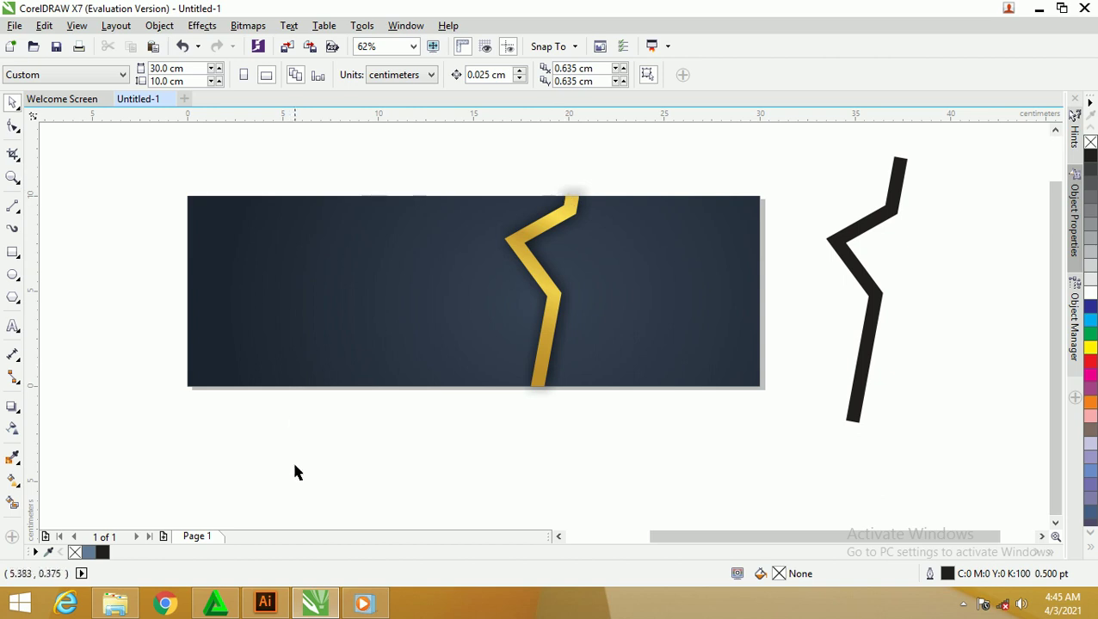
Drag the sohaib reading-man photo from the Model folder onto the CorelDRAW page.
left_click(115, 604)
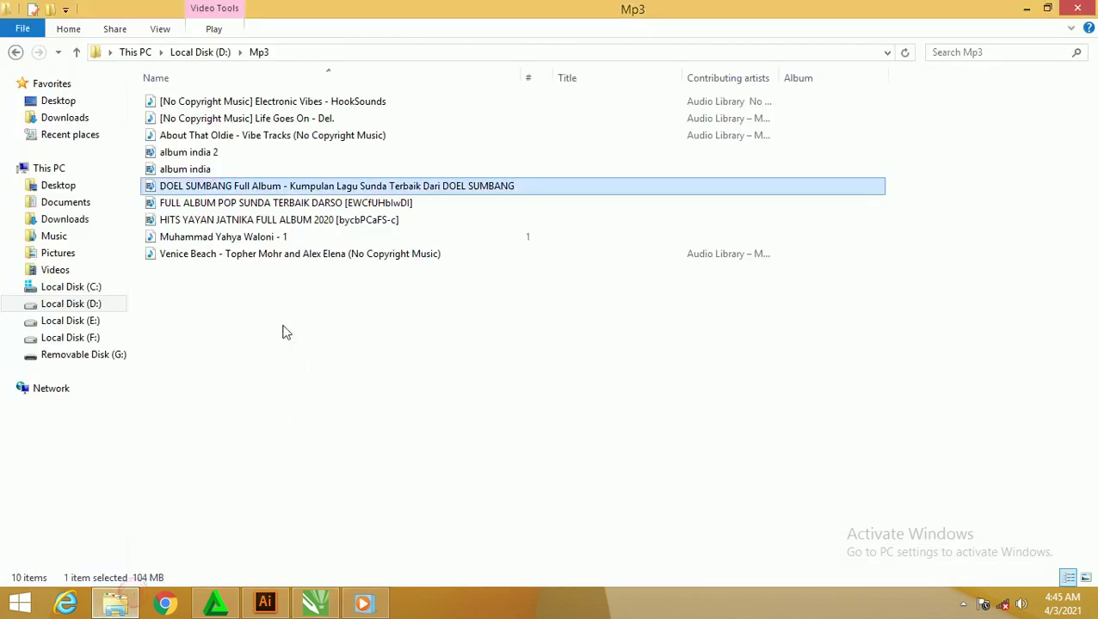
key("BackSpace")
key("BackSpace")
key("BackSpace")
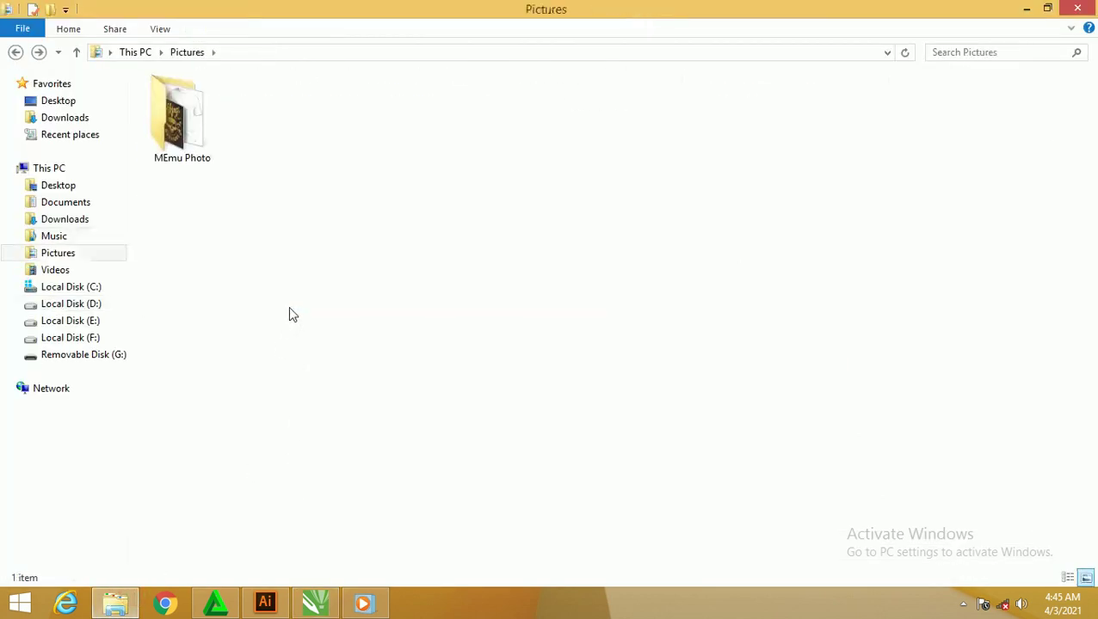
key("BackSpace")
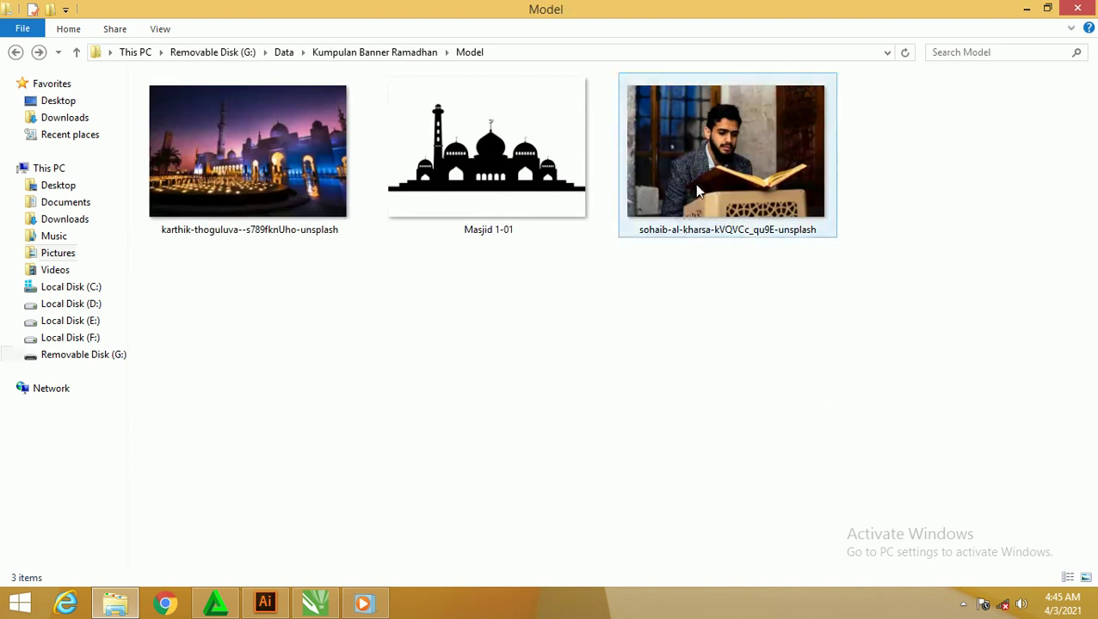
mouse_move(695, 180)
left_mouse_down()
mouse_move(381, 512)
mouse_move(624, 467)
mouse_move(823, 343)
left_mouse_up()
scroll(606, 398, "down", 2)
left_click(666, 325)
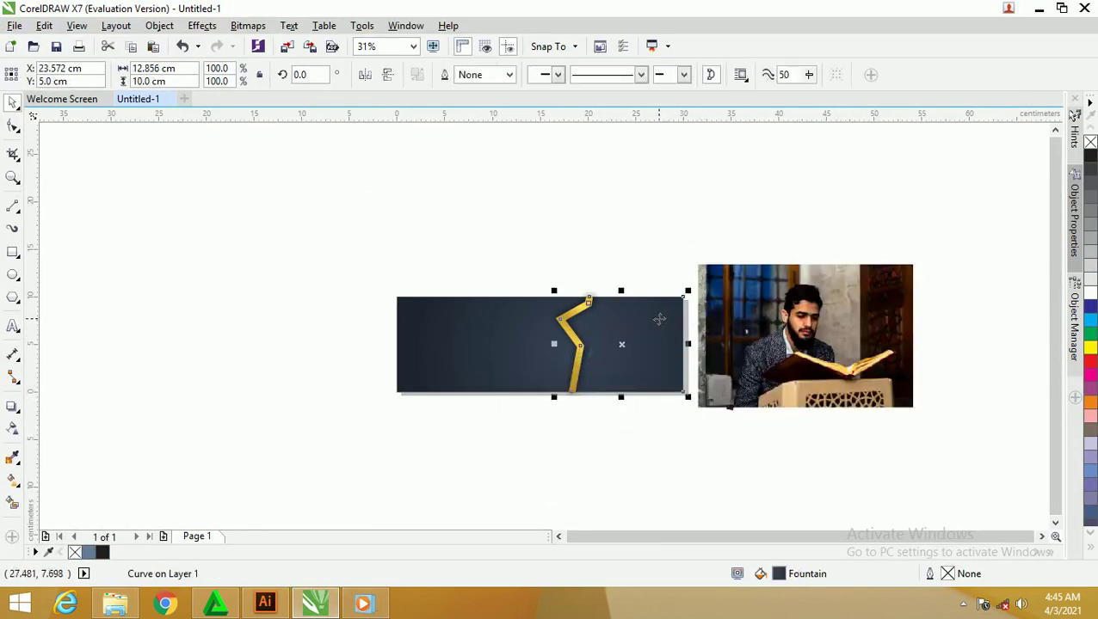
Place a white-filled copy of the right banner section above the banner.
left_click_drag(648, 340, 658, 216)
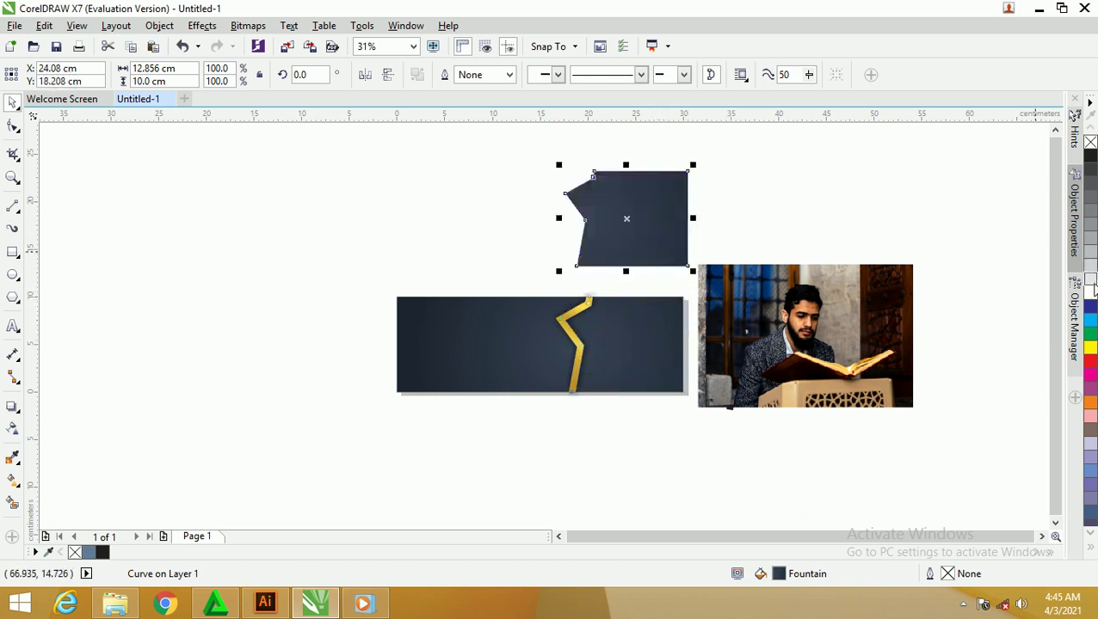
left_click(1090, 293)
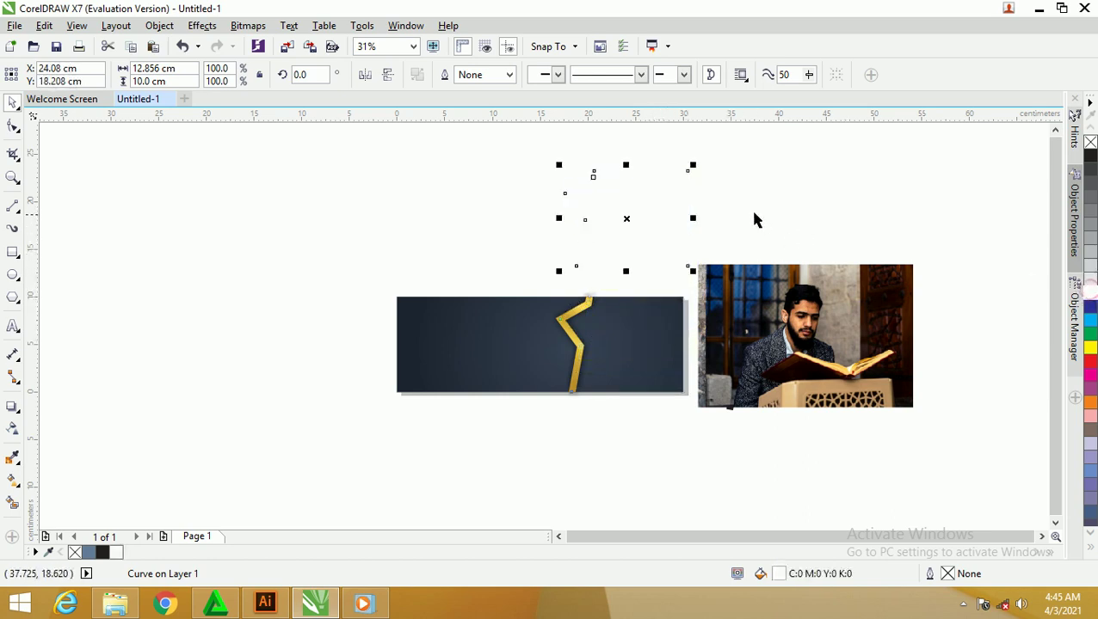
left_click(742, 285)
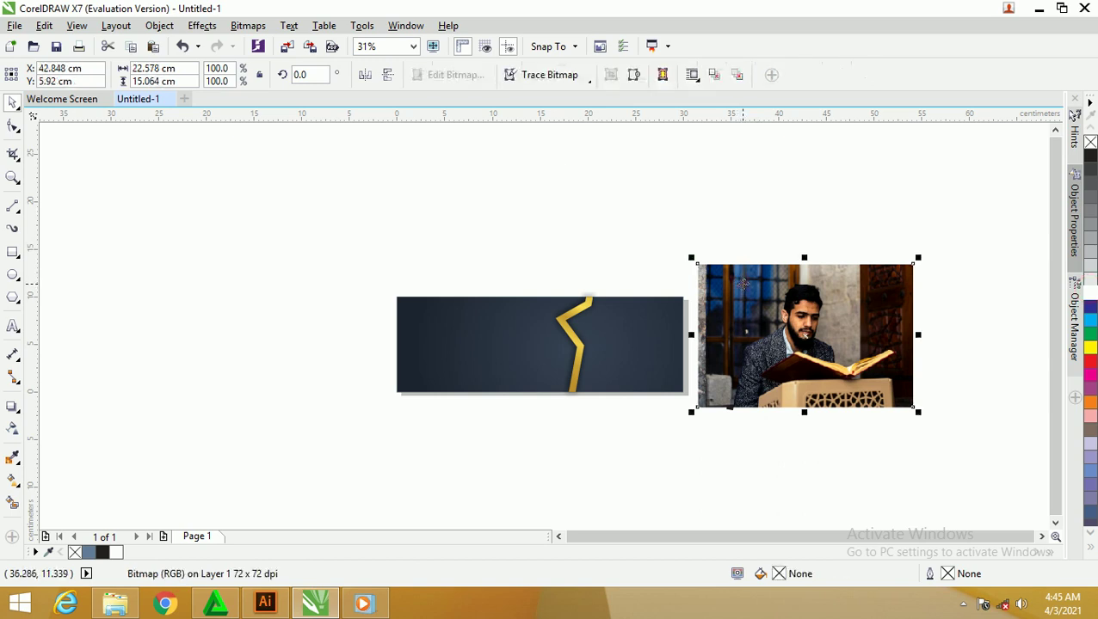
right_click(742, 285)
left_click(800, 160)
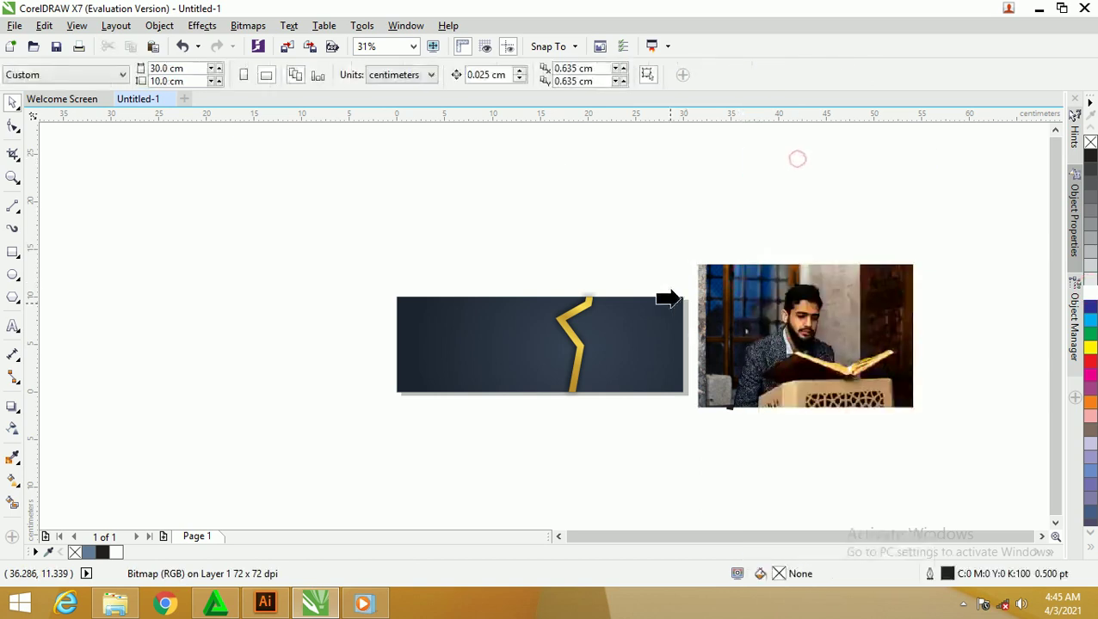
left_click(673, 294)
scroll(641, 318, "up", 1)
scroll(641, 318, "down", 1)
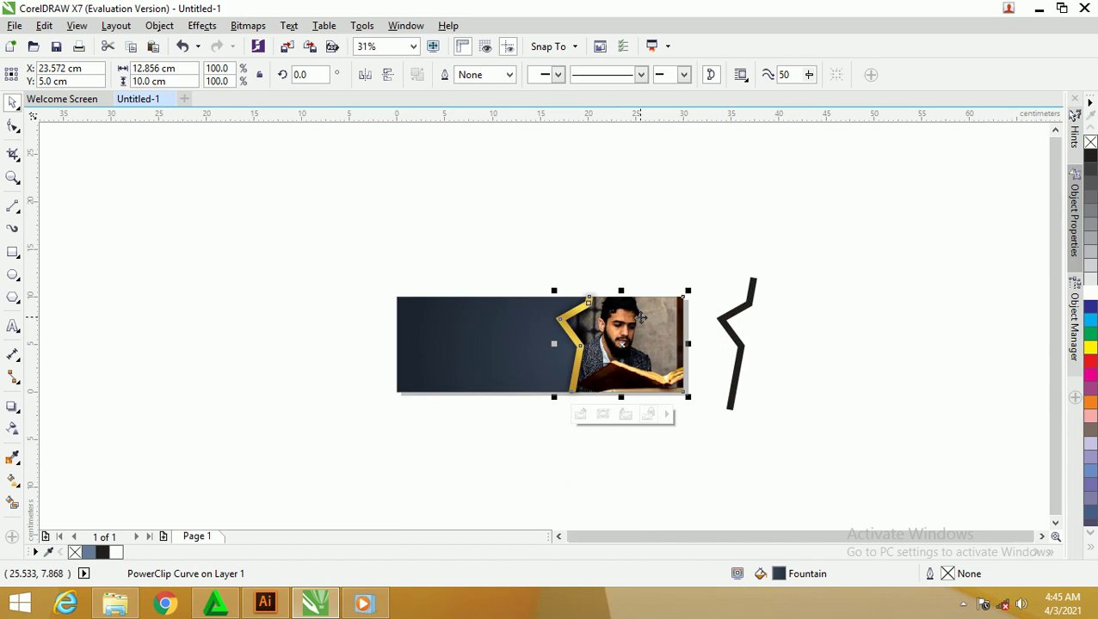
key("ctrl+z")
PowerClip the reading-man photo inside the banner's right section.
left_click(893, 170)
left_click(817, 295)
right_click(818, 294)
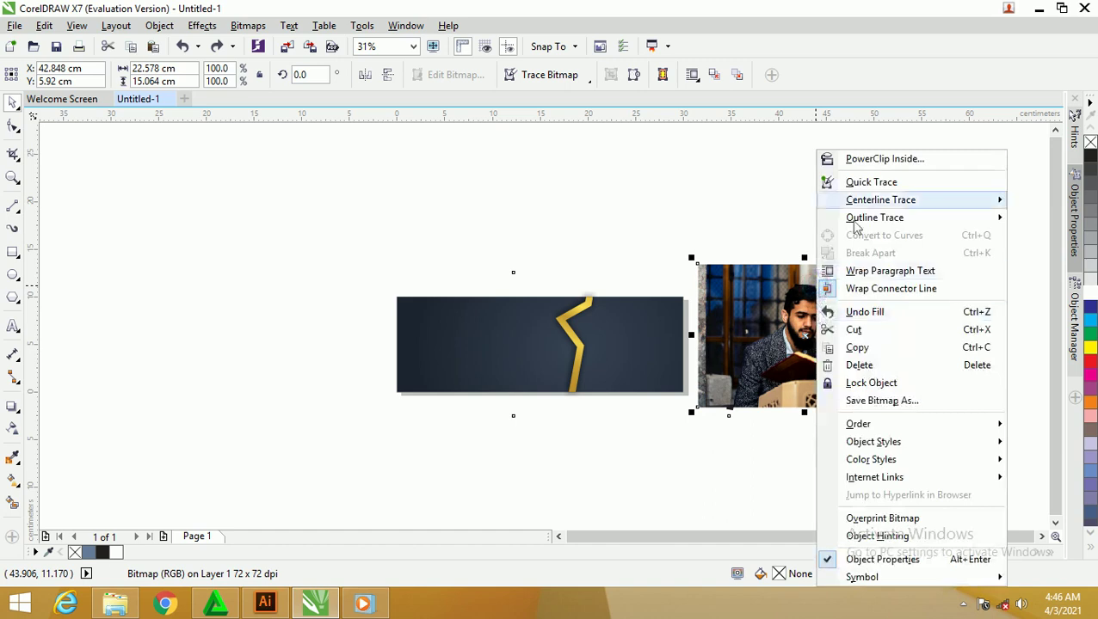
left_click(881, 160)
left_click(594, 306)
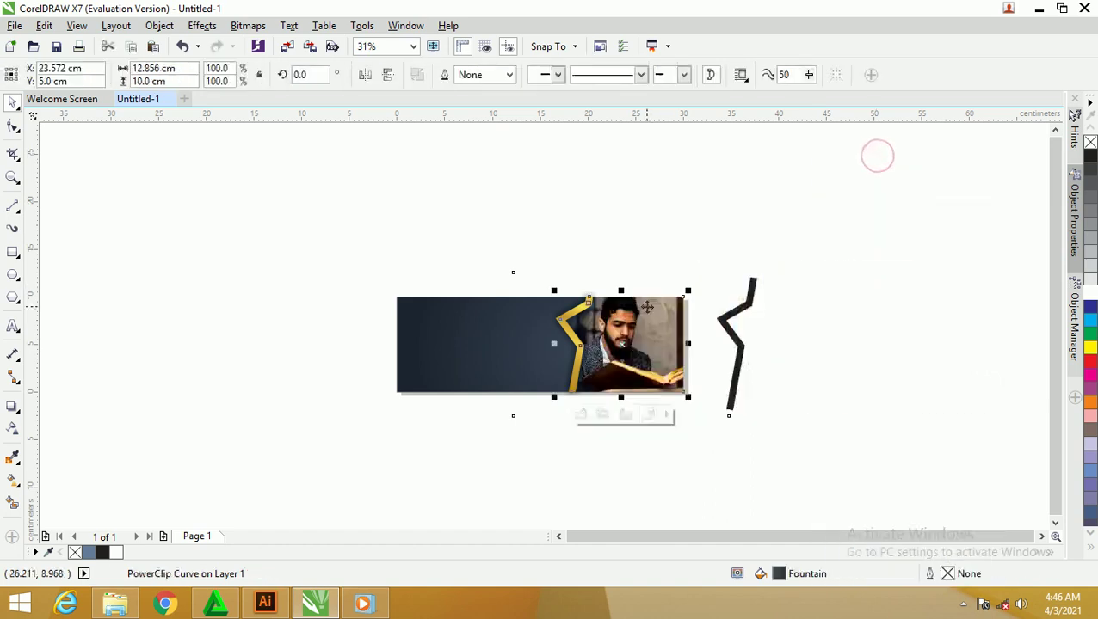
Scale the photo down inside its PowerClip frame to fit beside the zigzag.
right_click(647, 306)
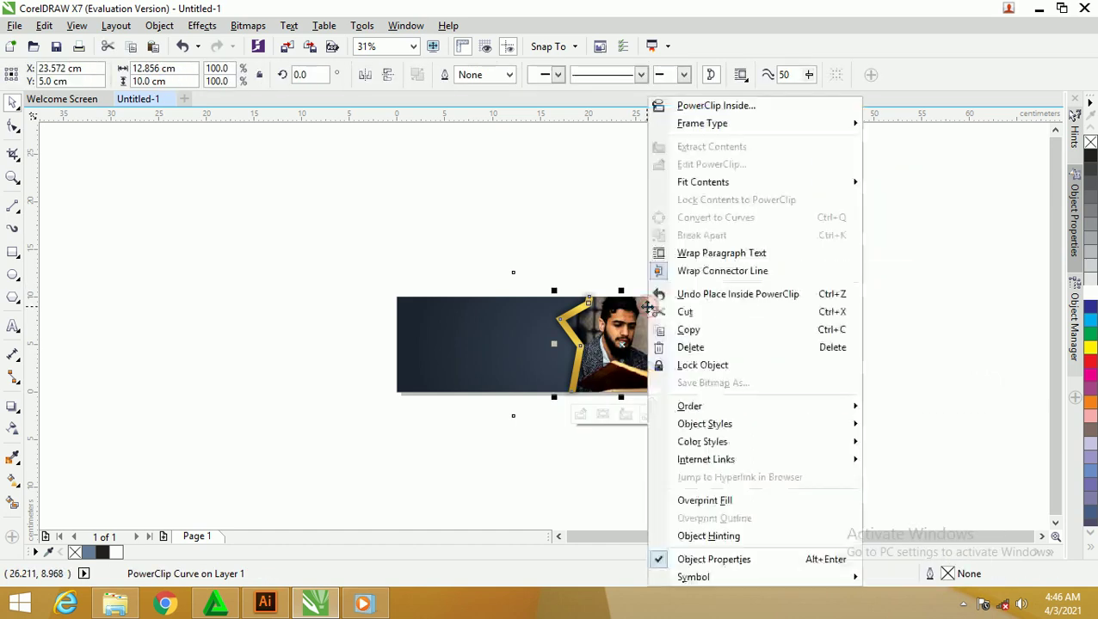
left_click(745, 172)
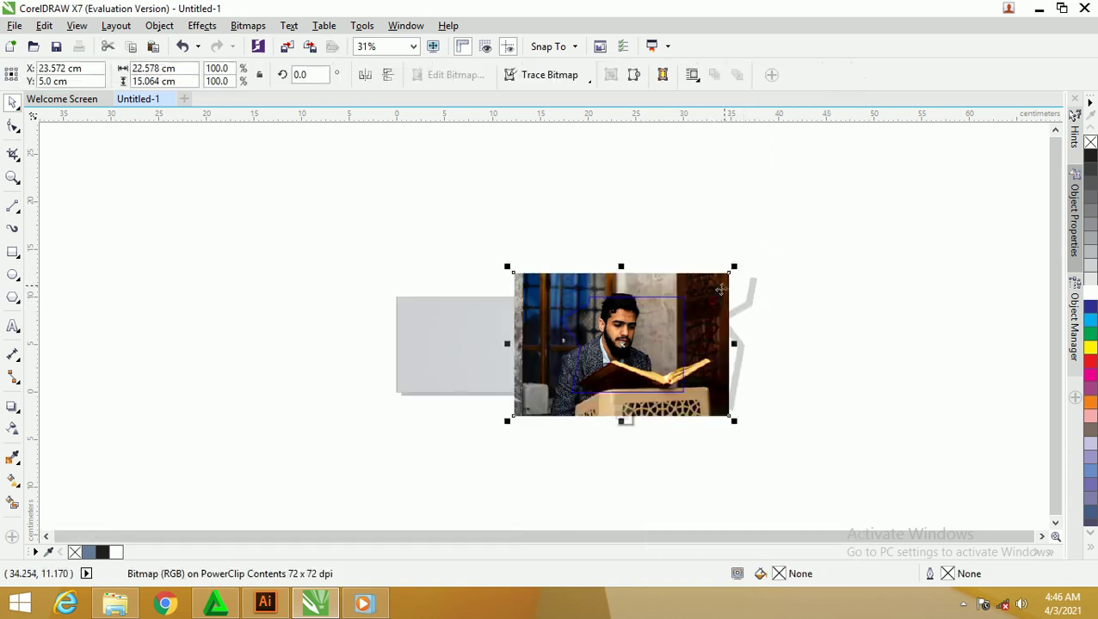
left_click_drag(738, 270, 702, 294)
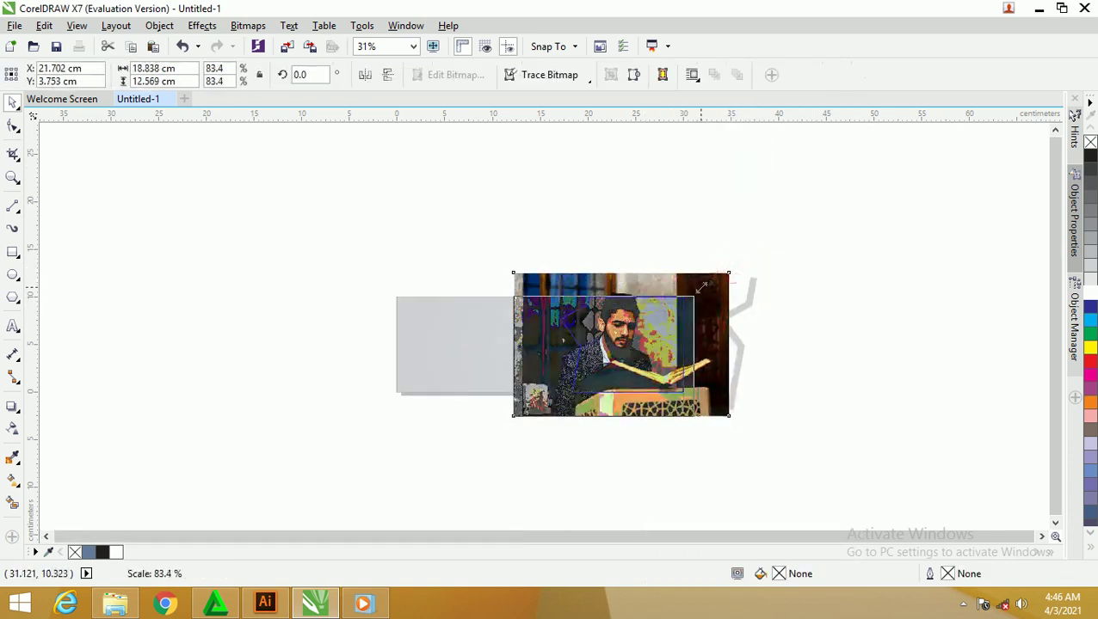
left_click_drag(511, 427, 548, 398)
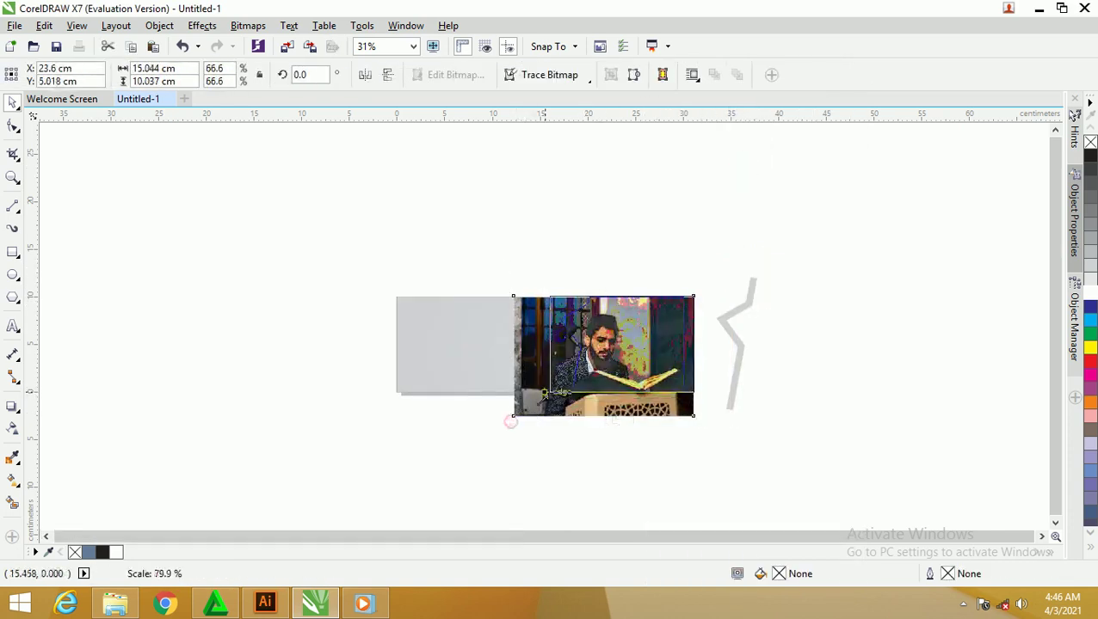
left_click(754, 412)
left_click(646, 336)
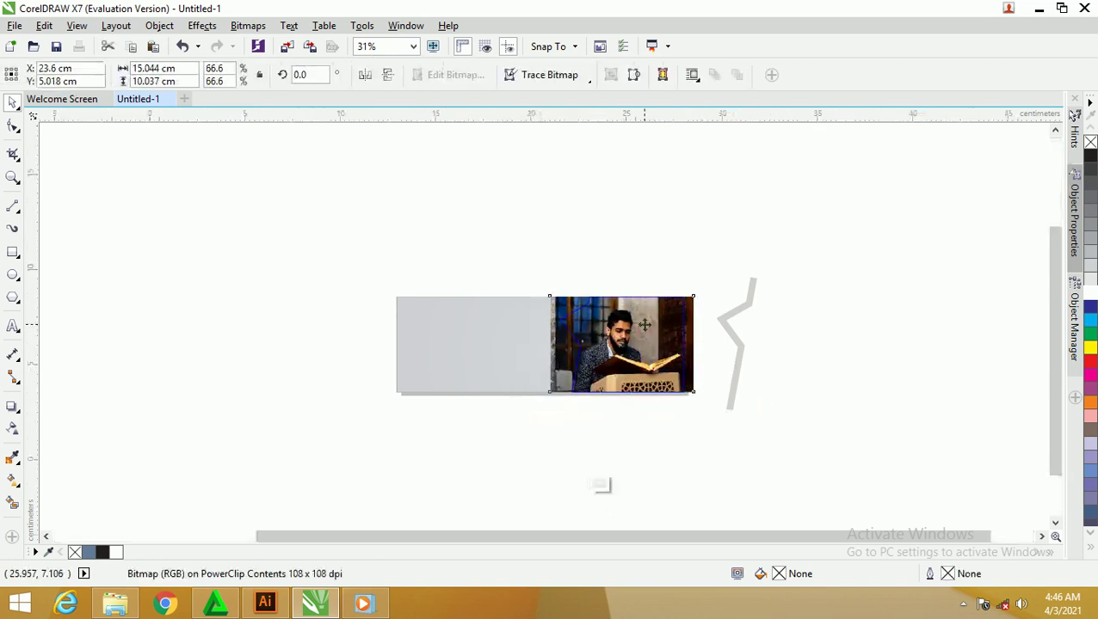
scroll(646, 310, "up", 1)
right_click(656, 301)
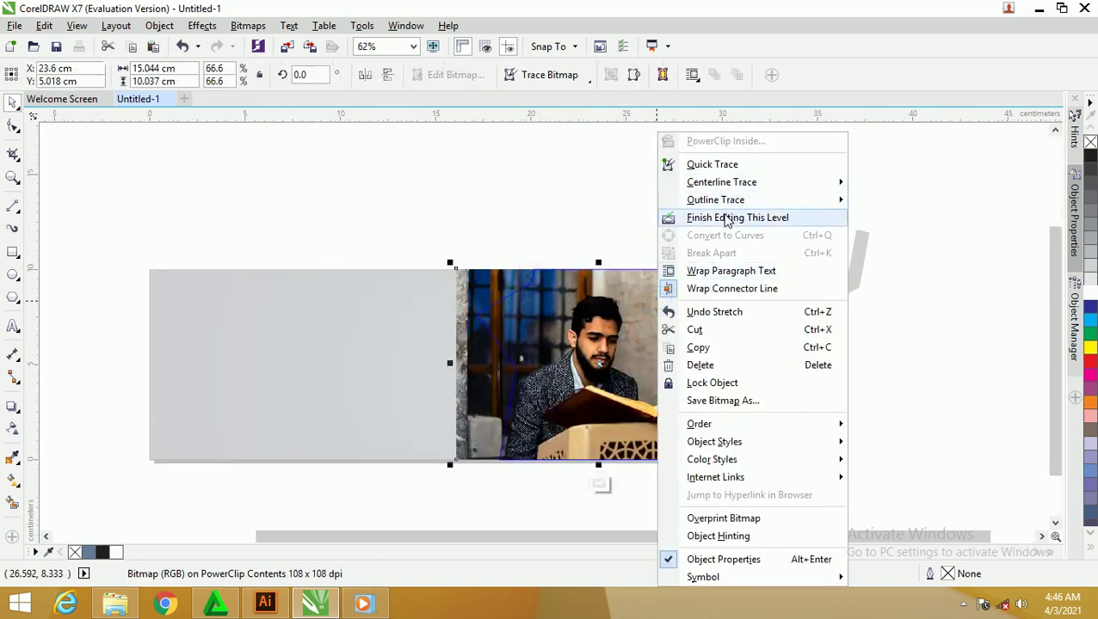
left_click(723, 217)
left_click(780, 165)
left_click(670, 172)
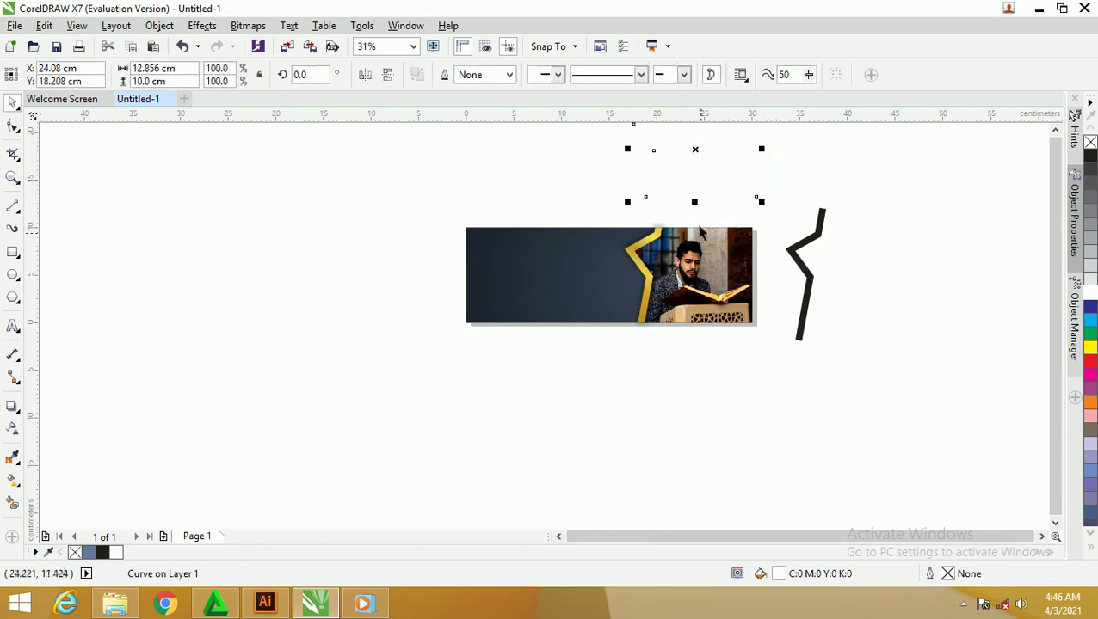
Restore the white shape above the photo and select it.
left_click(717, 282, "shift")
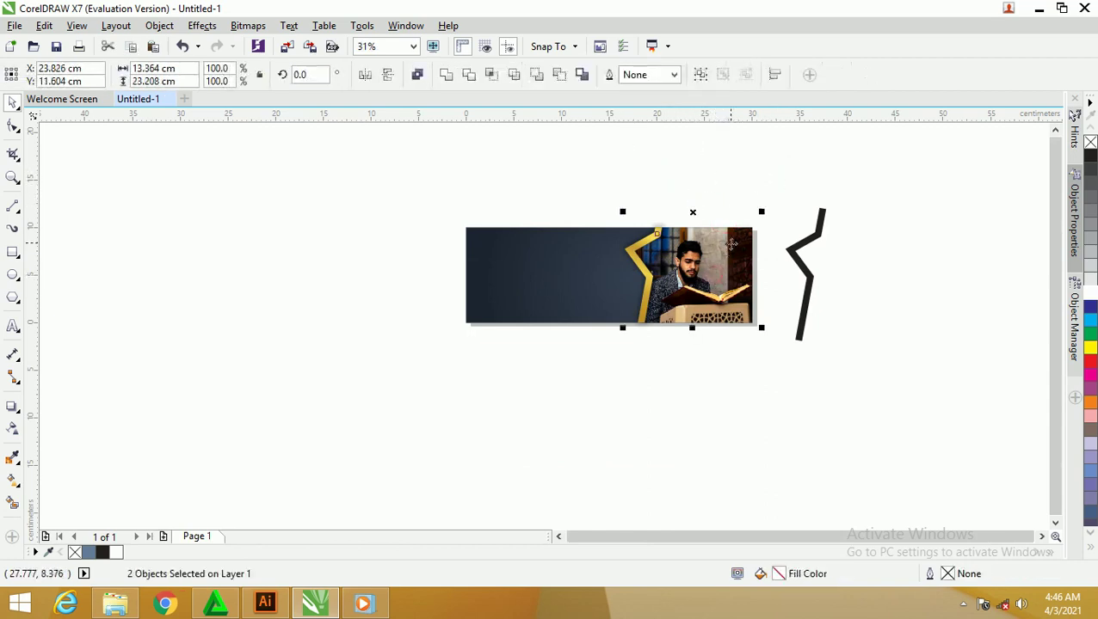
key("ctrl+z")
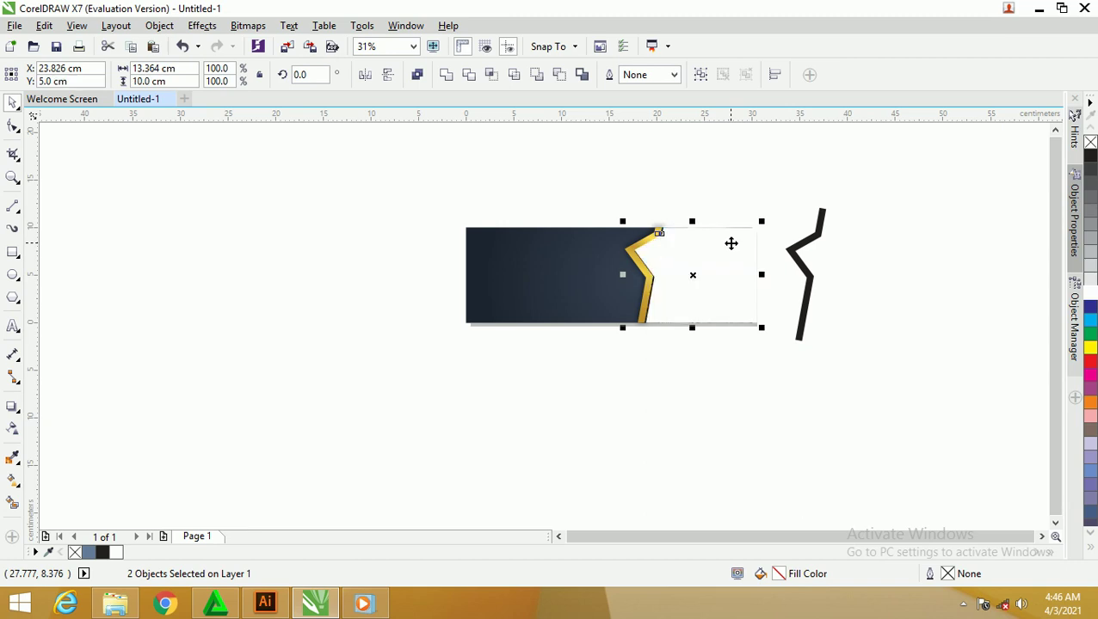
left_click(703, 178)
scroll(701, 252, "up", 2)
left_click(685, 254)
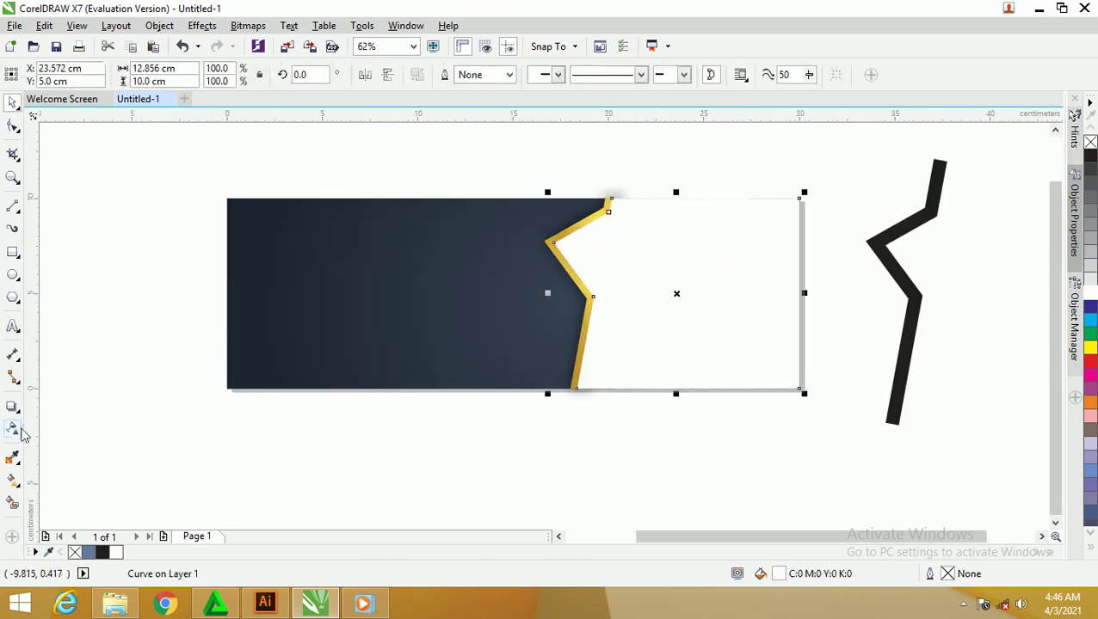
Give the white shape Uniform transparency in Overlay mode at about 68.
left_click(13, 430)
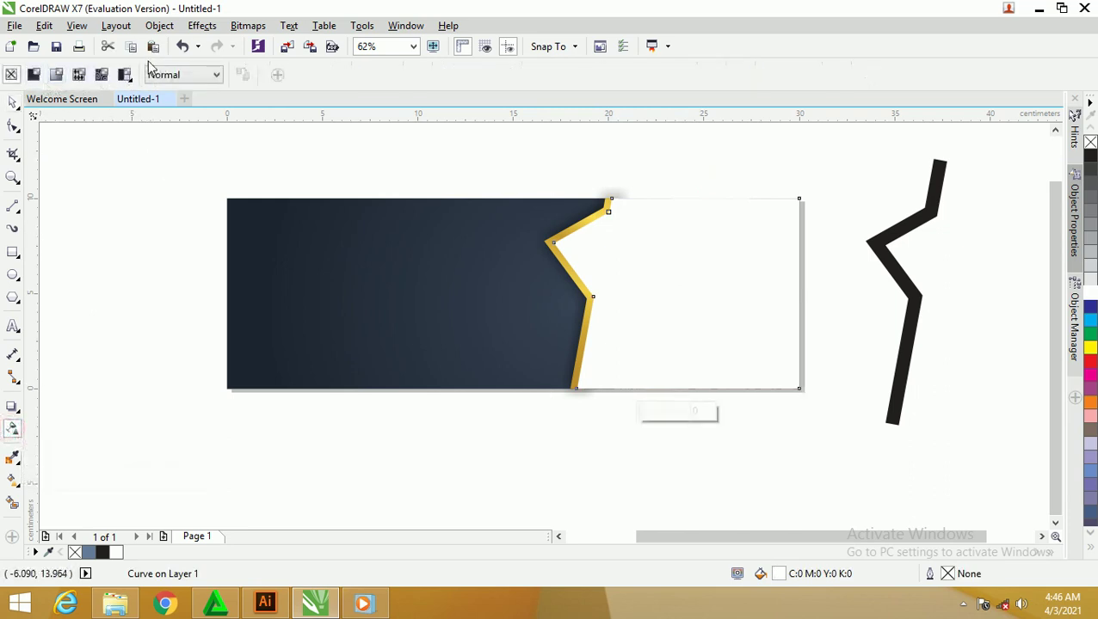
left_click(35, 76)
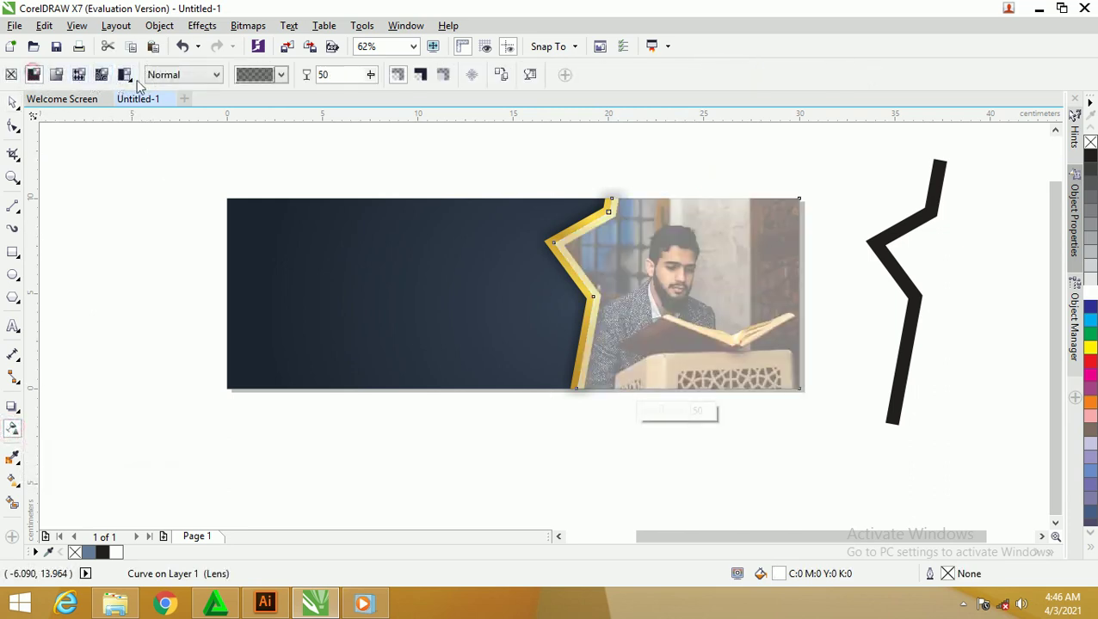
left_click(216, 75)
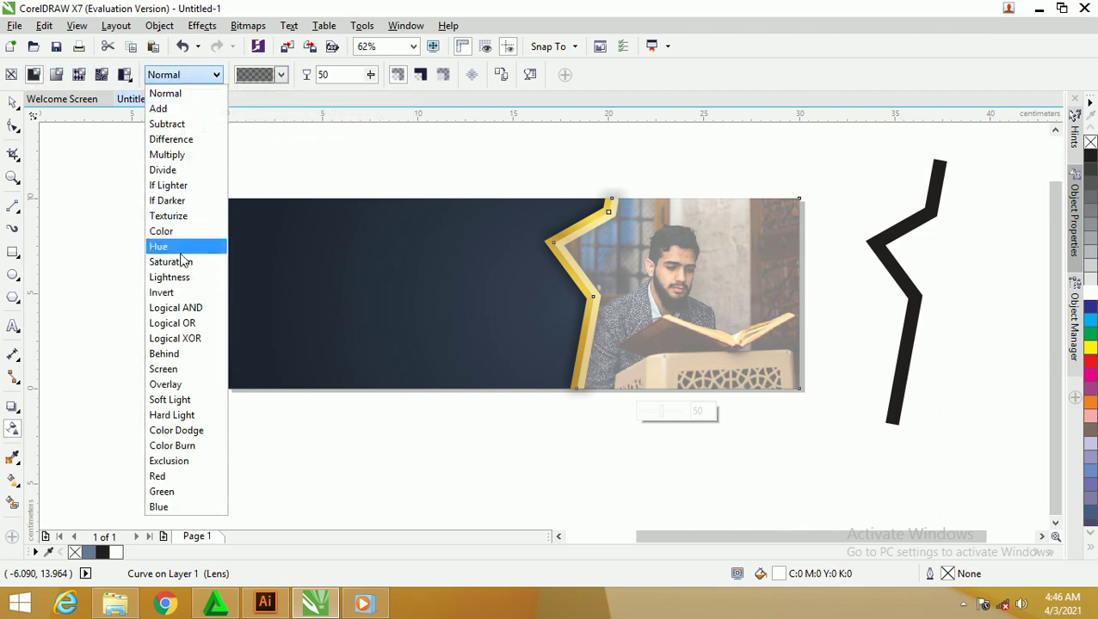
left_click(167, 385)
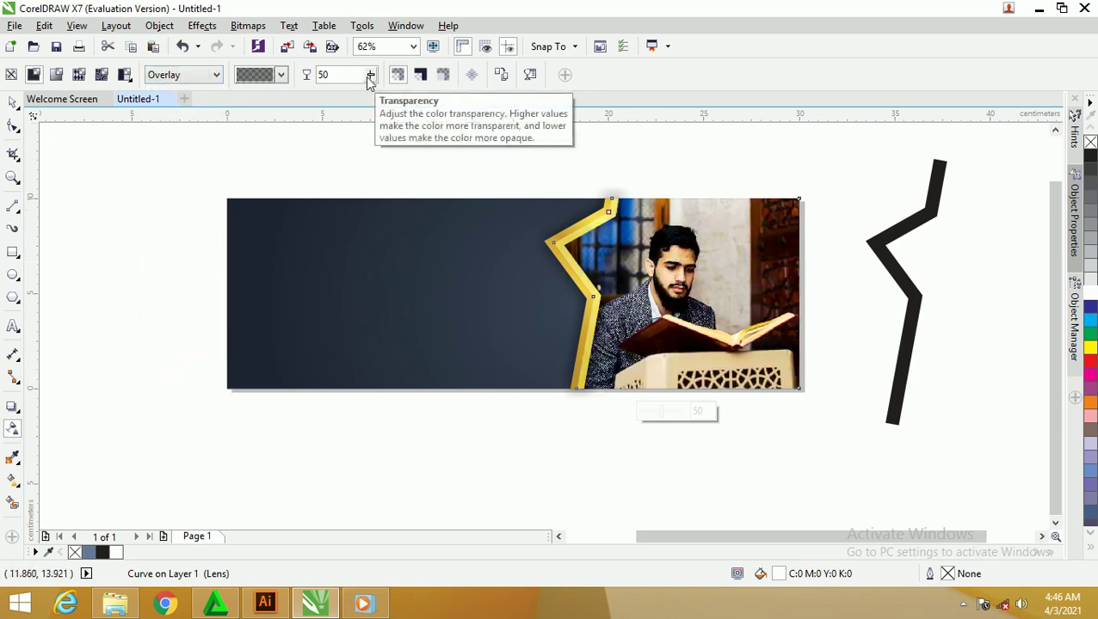
mouse_move(370, 79)
left_mouse_down()
mouse_move(350, 100)
mouse_move(373, 79)
mouse_move(405, 81)
left_mouse_up()
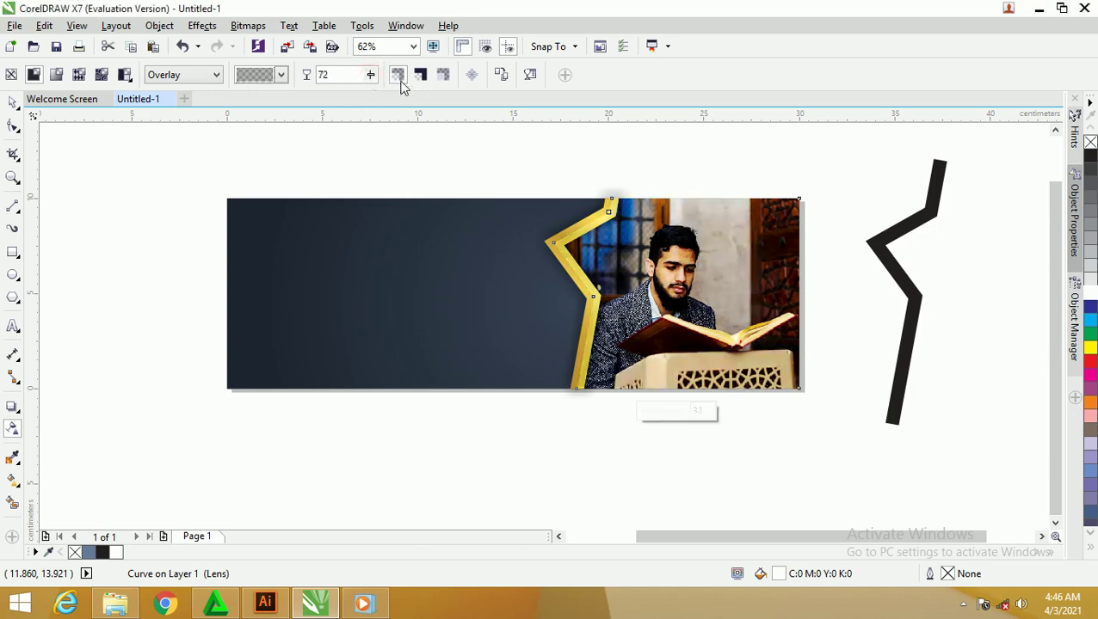
left_click_drag(373, 78, 370, 82)
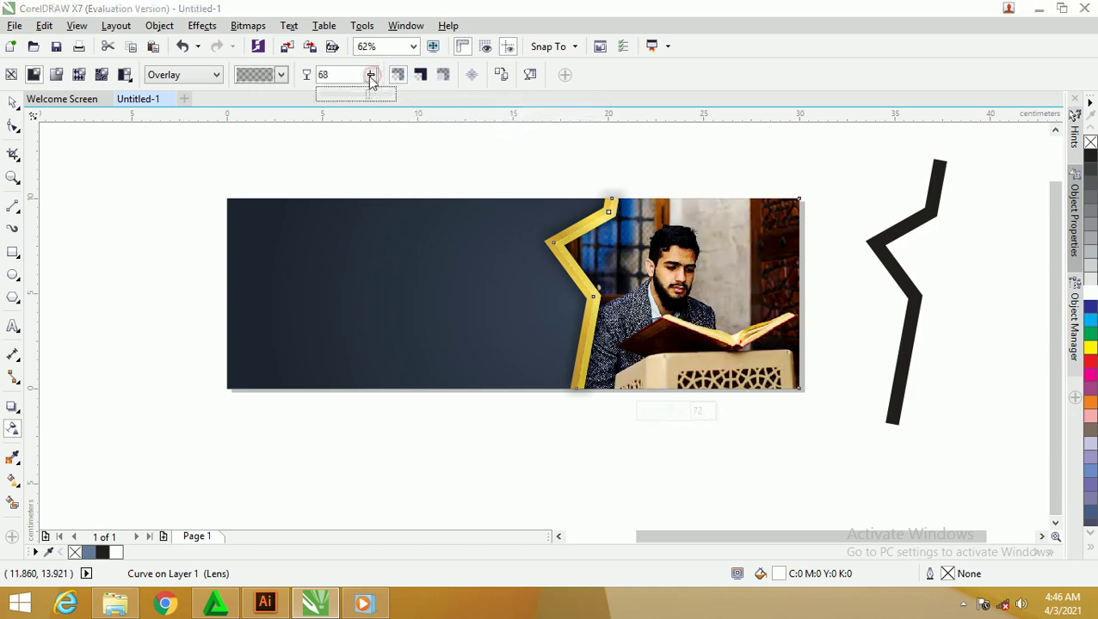
left_click(14, 103)
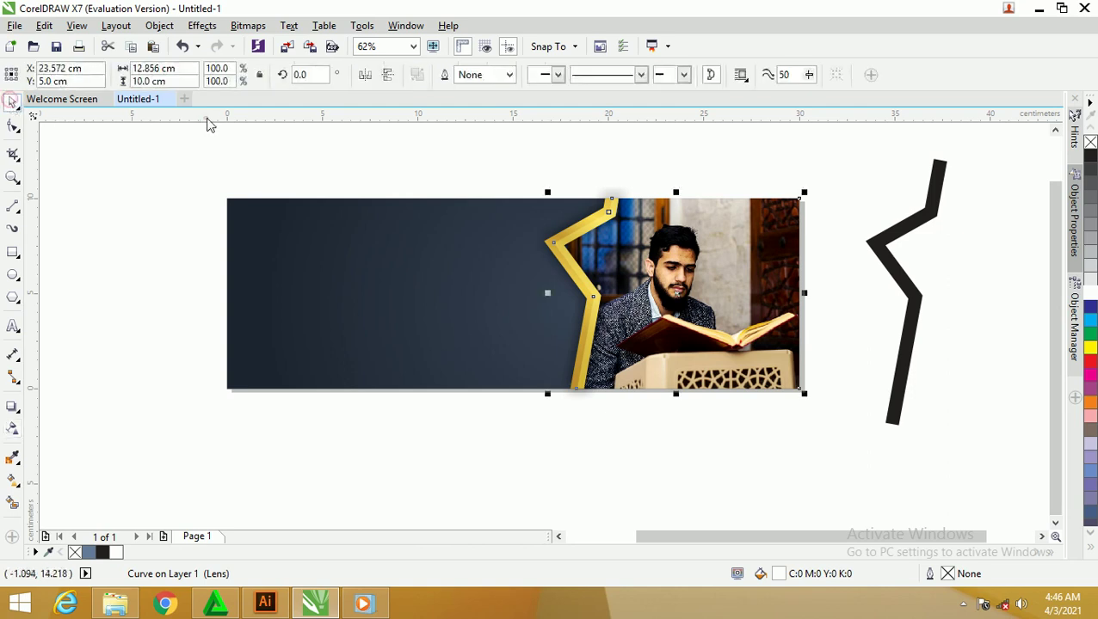
Marquee-select the photo and its overlay and send them To Back of Layer.
left_click(712, 166)
scroll(663, 221, "up", 3)
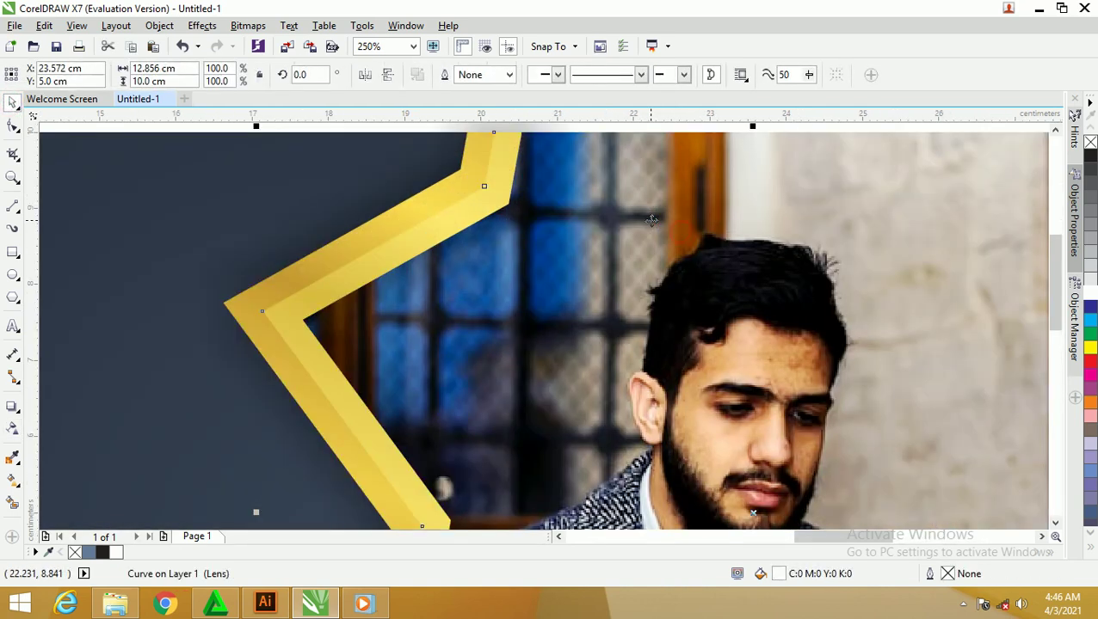
scroll(652, 220, "down", 2)
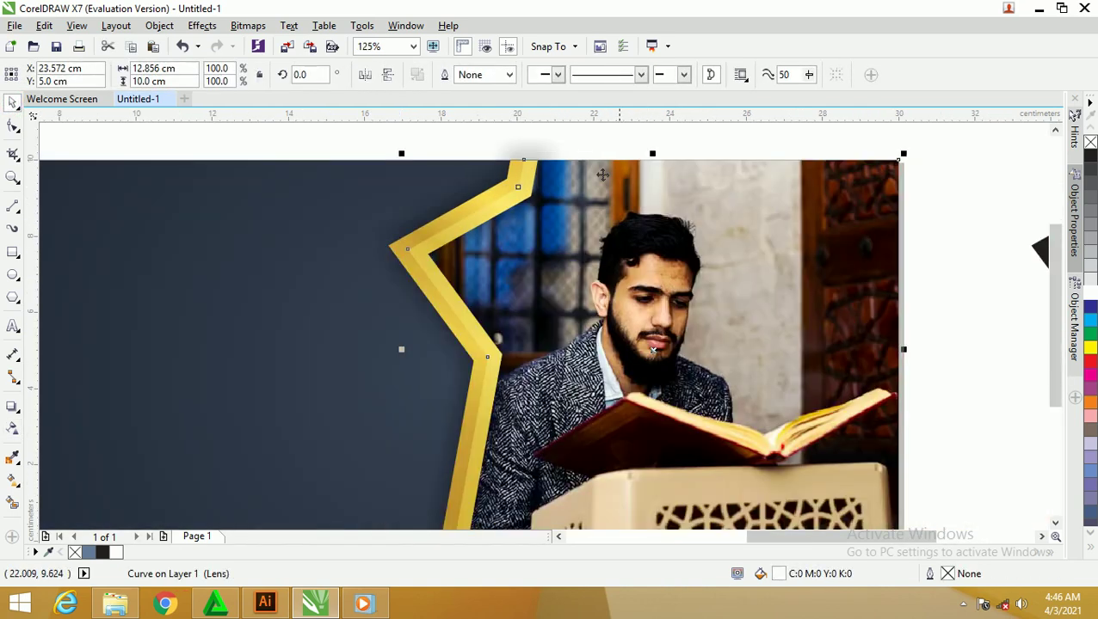
left_click(924, 192)
scroll(835, 228, "down", 2)
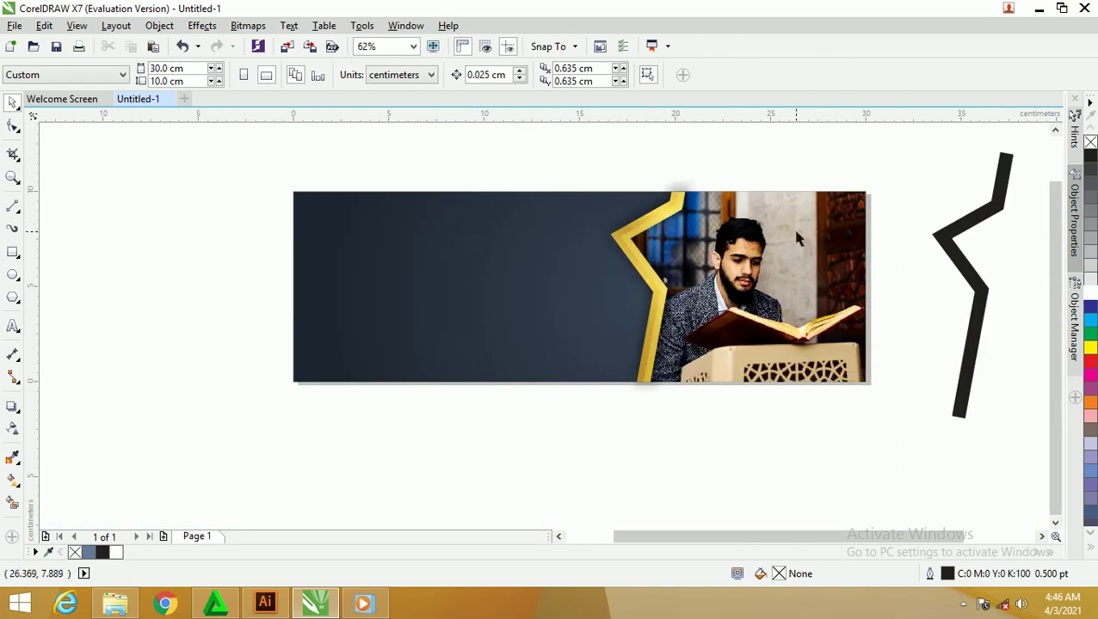
left_click_drag(915, 290, 795, 293)
right_click(795, 293)
mouse_move(883, 424)
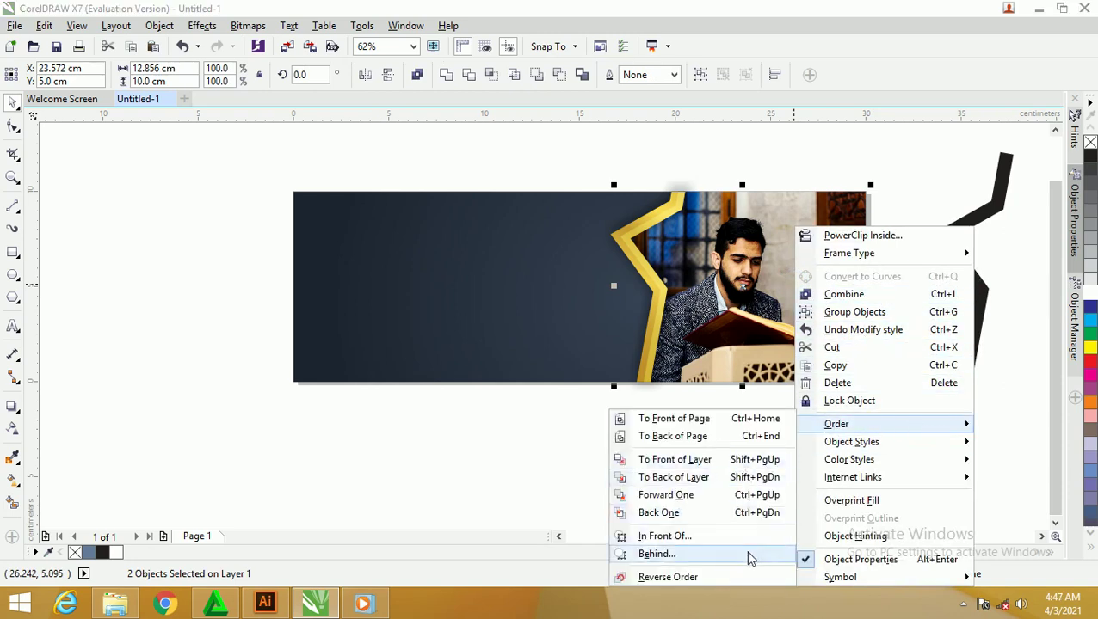
left_click(725, 482)
Deselect and check that the gold zigzag's shadow now shows over the photo.
left_click(711, 467)
scroll(610, 180, "up", 2)
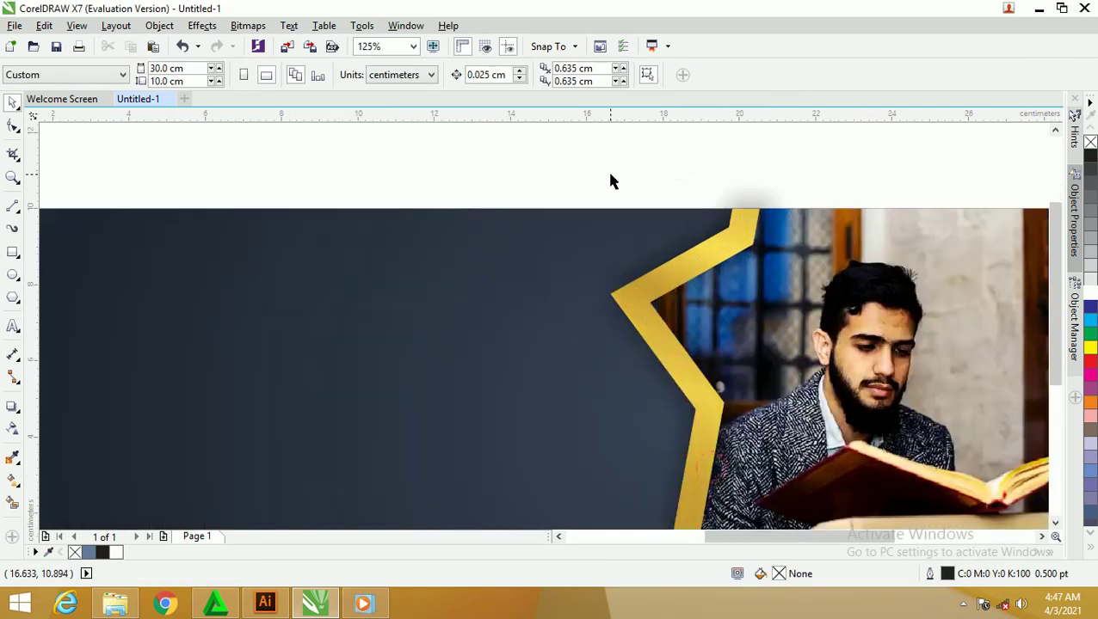
scroll(611, 180, "down", 2)
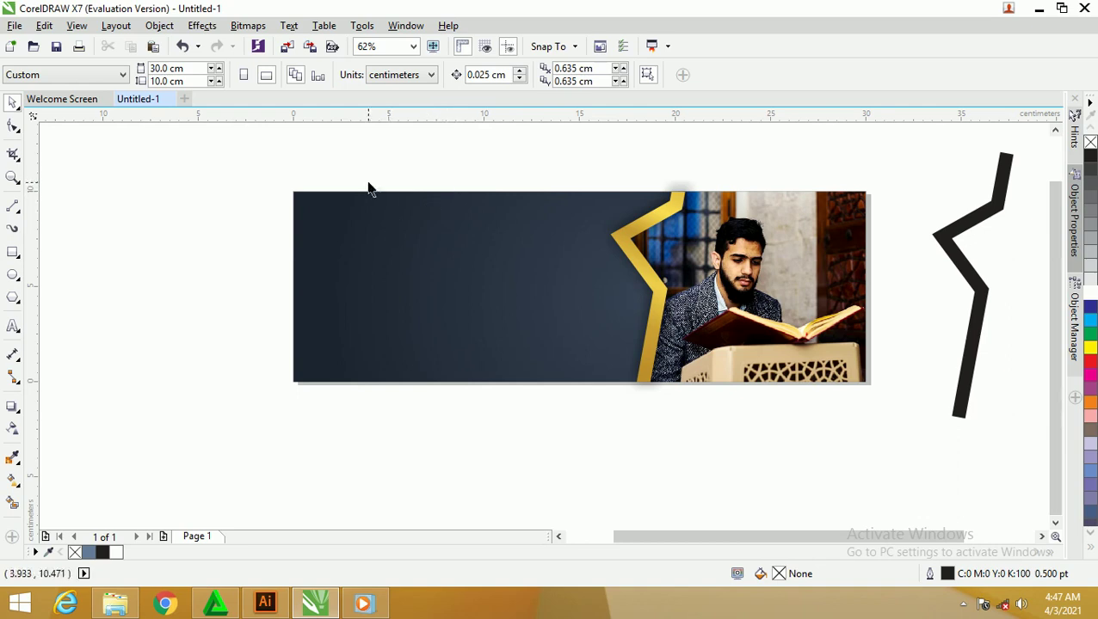
scroll(367, 185, "up", 2)
scroll(270, 220, "down", 2)
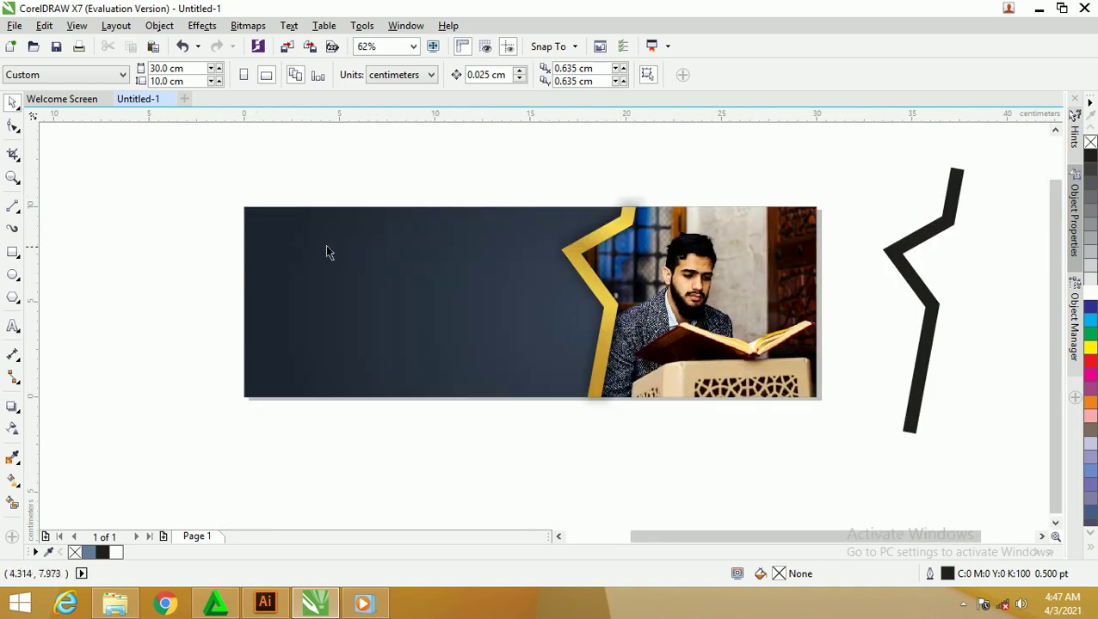
left_click(15, 280)
Draw a tall ellipse left of the banner and convert it to curves.
scroll(334, 235, "down", 2)
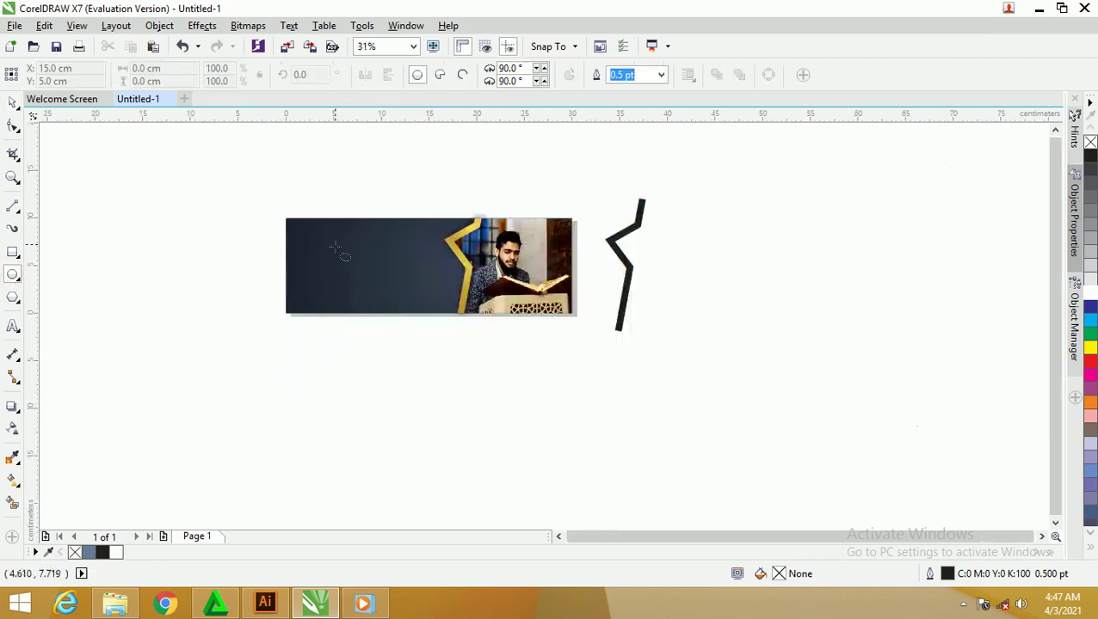
scroll(304, 188, "up", 2)
left_click_drag(191, 174, 253, 299)
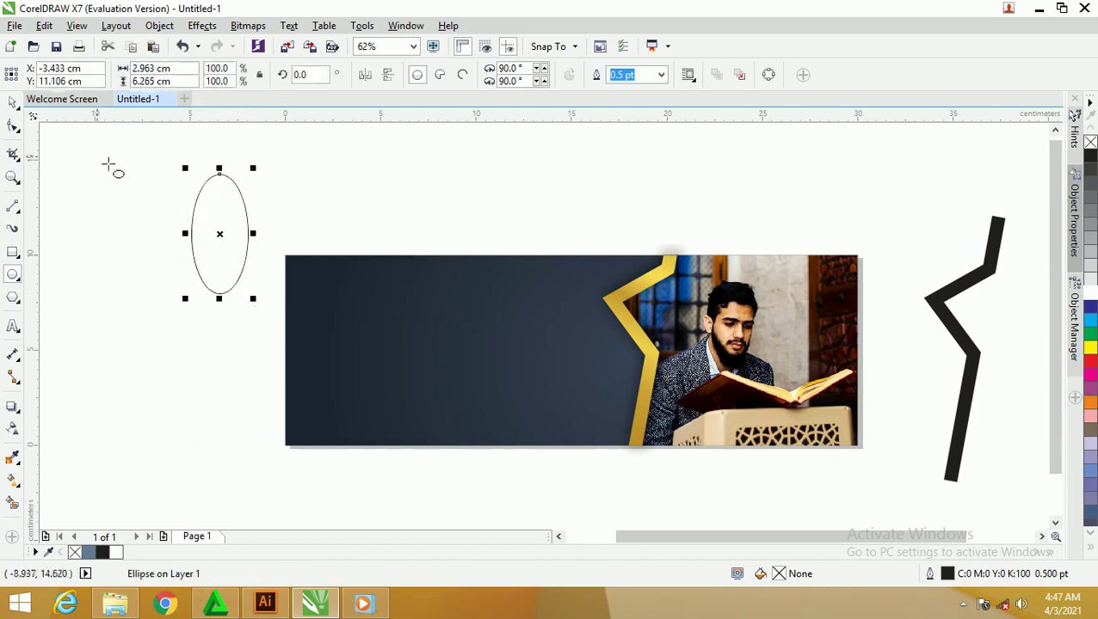
left_click(13, 126)
scroll(208, 173, "up", 2)
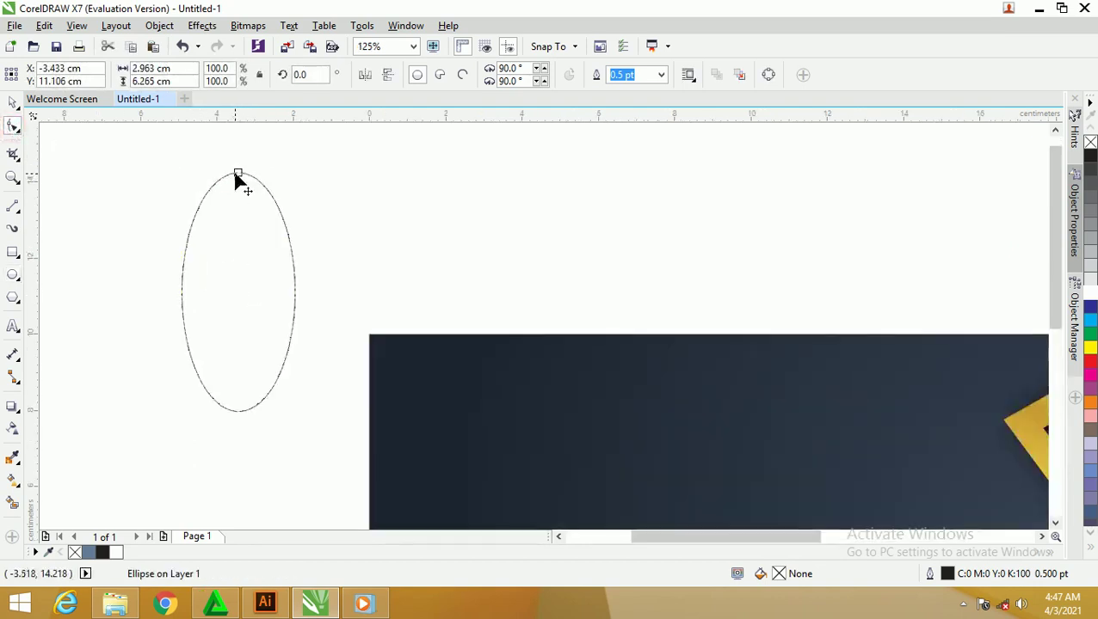
left_click(160, 27)
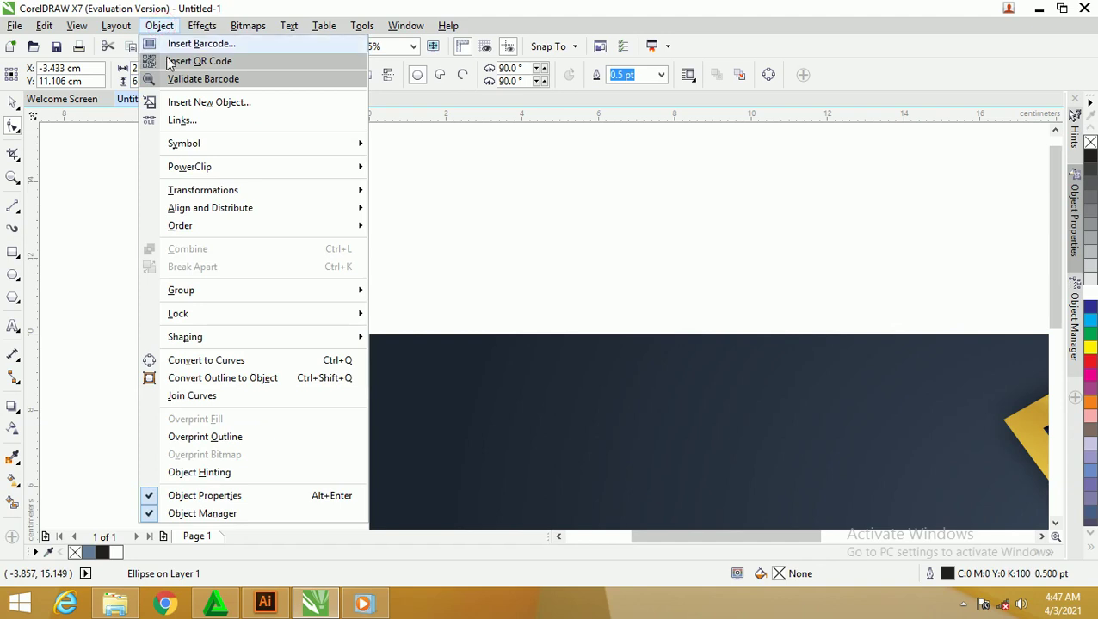
left_click(254, 362)
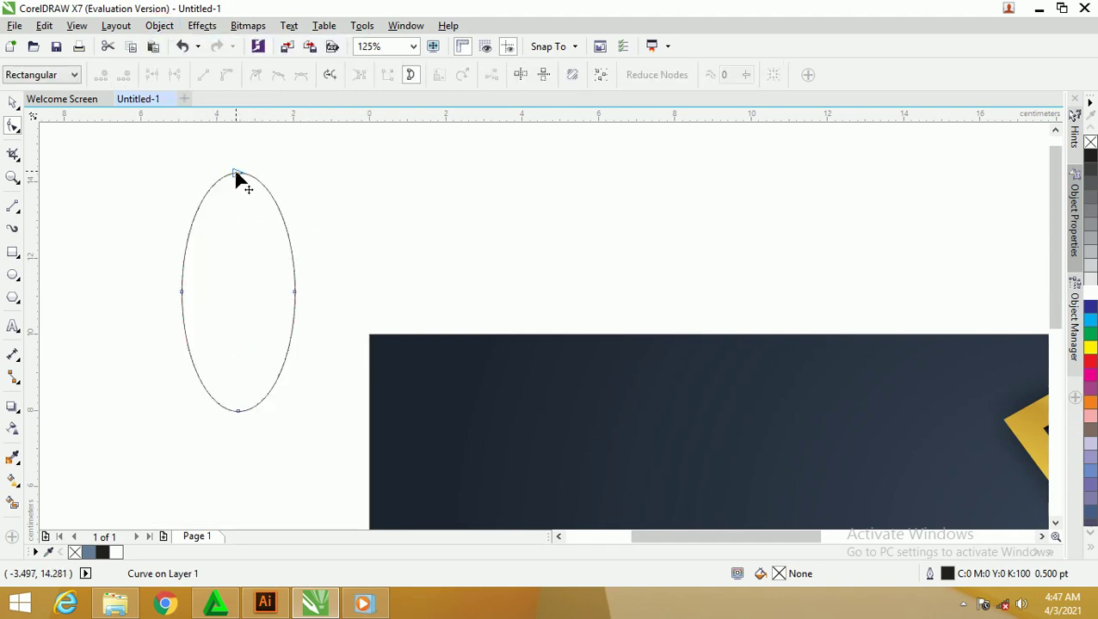
Turn the ellipse's top and bottom nodes into sharp cusped tips.
left_click(238, 173)
left_click_drag(268, 173, 239, 174)
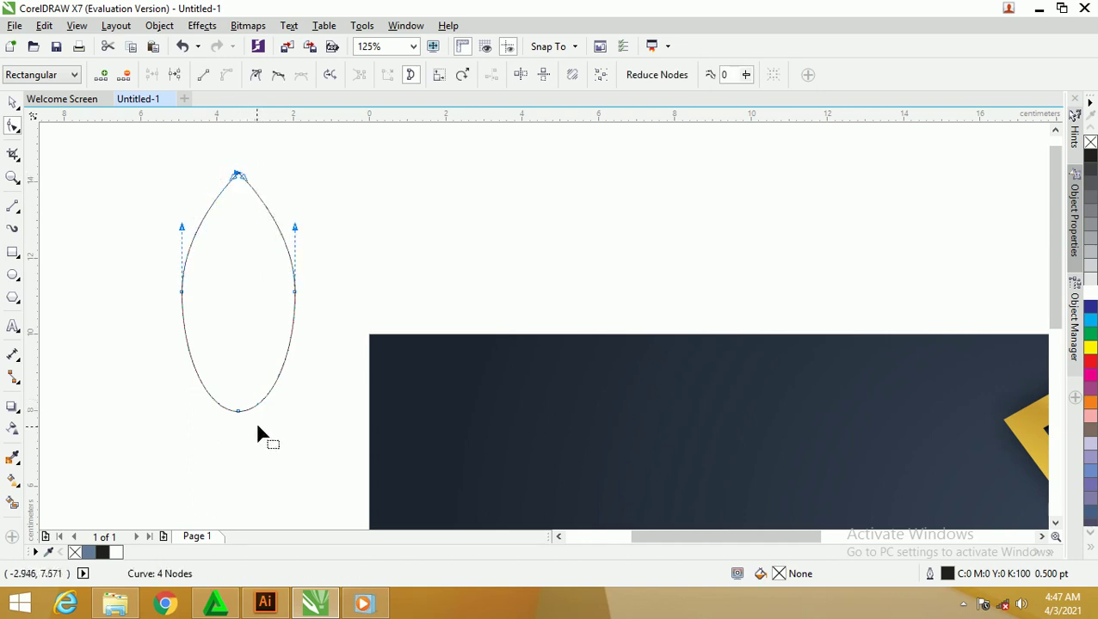
left_click_drag(266, 413, 239, 413)
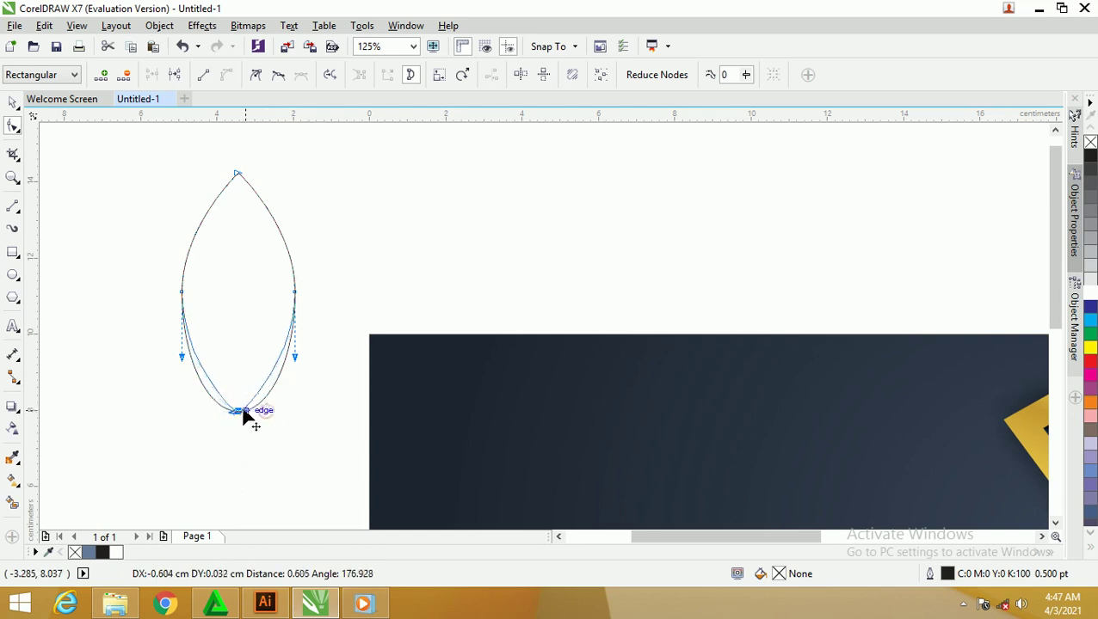
scroll(232, 175, "up", 2)
scroll(219, 173, "up", 1)
scroll(212, 176, "down", 1)
Narrow the pointed almond shape and position it beside the banner.
left_click(13, 103)
scroll(451, 230, "down", 1)
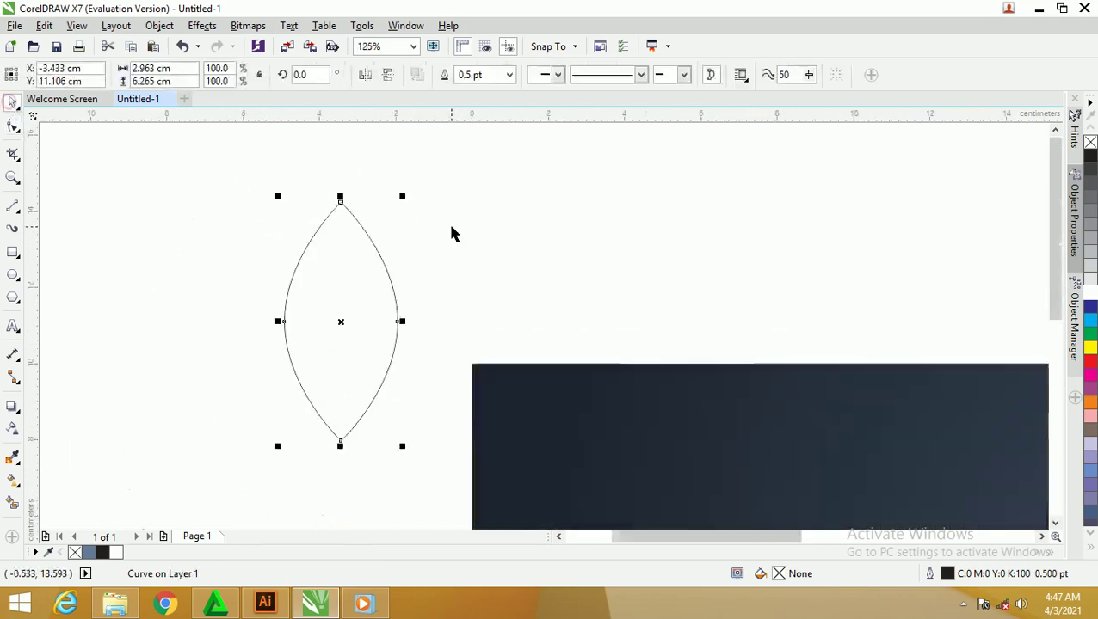
left_click_drag(398, 321, 363, 321)
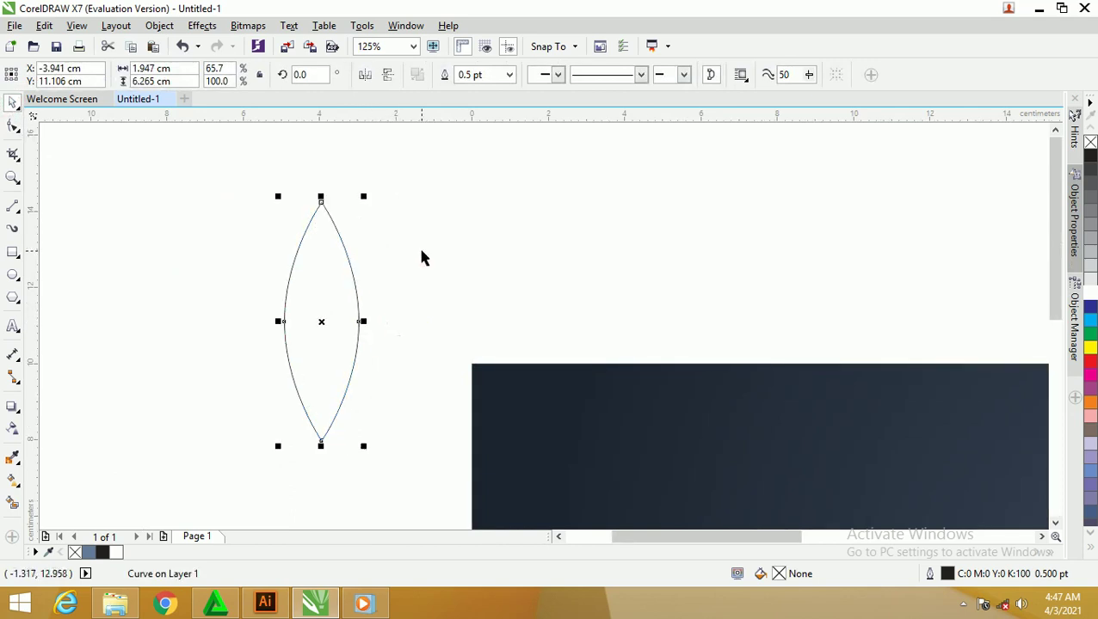
scroll(417, 246, "down", 1)
left_click(434, 239)
left_click_drag(385, 267, 299, 259)
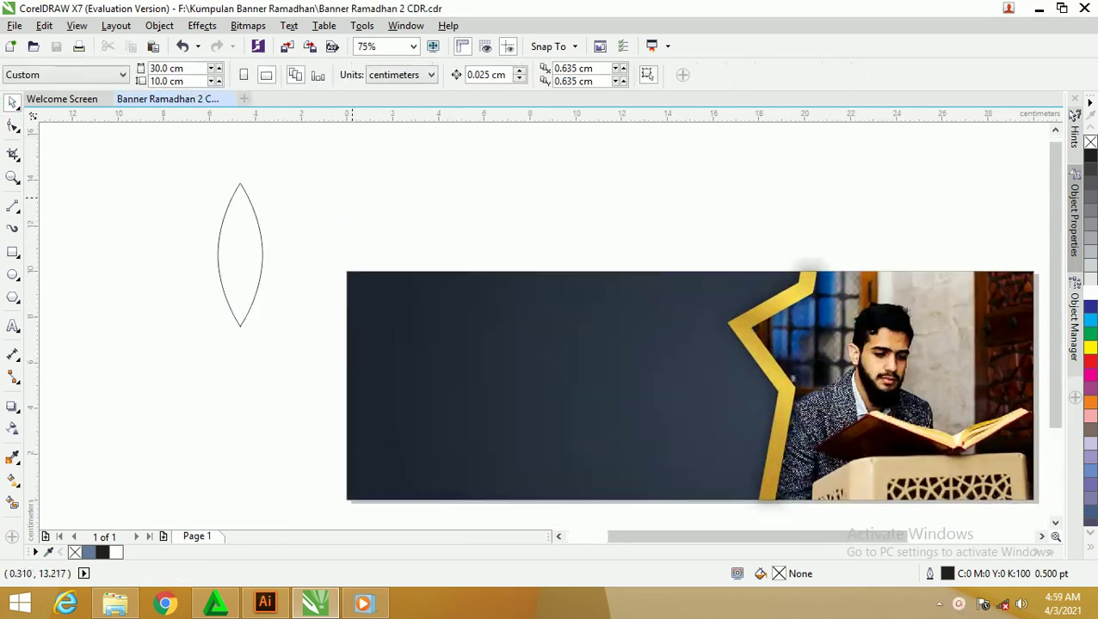
left_click_drag(260, 239, 281, 232)
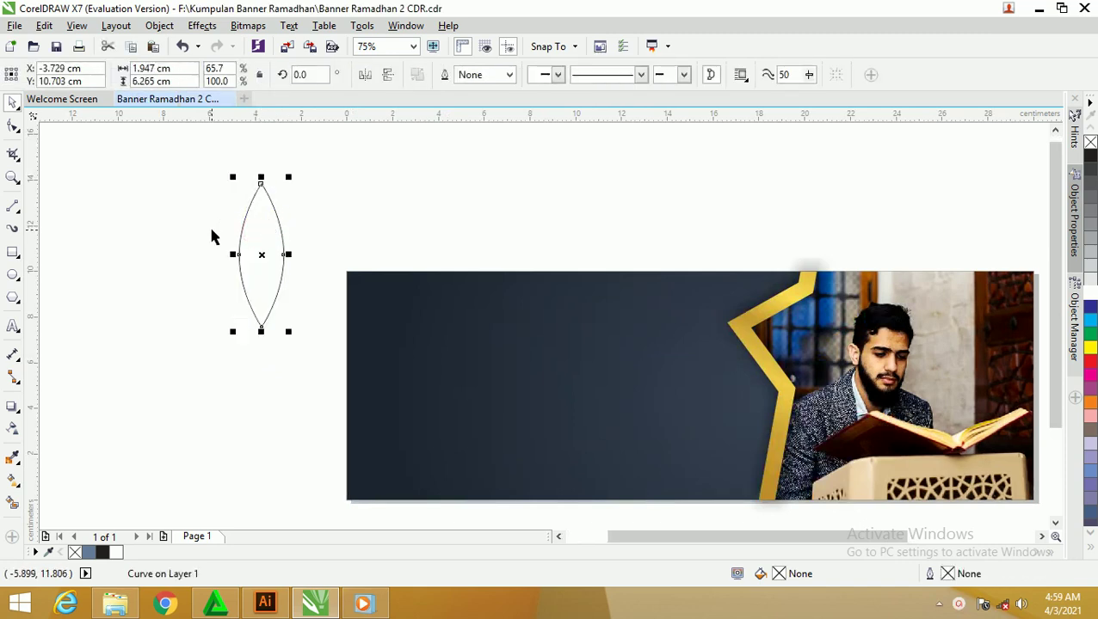
Zoom in closely on the pointed almond shape.
scroll(214, 232, "down", 1)
key("z")
left_click(214, 228)
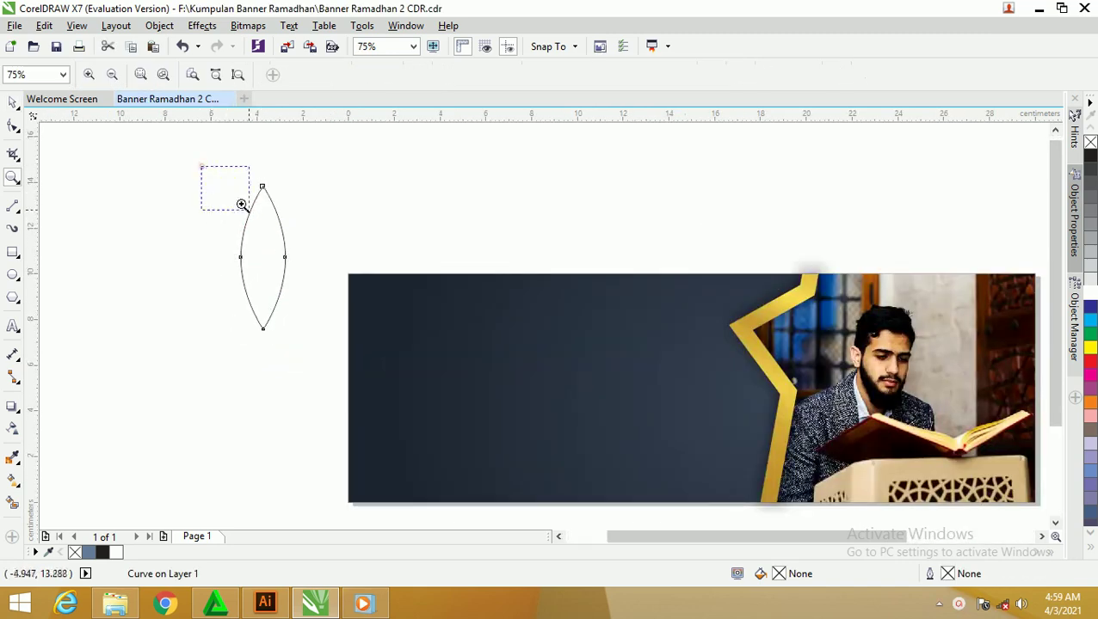
left_click_drag(241, 205, 377, 348)
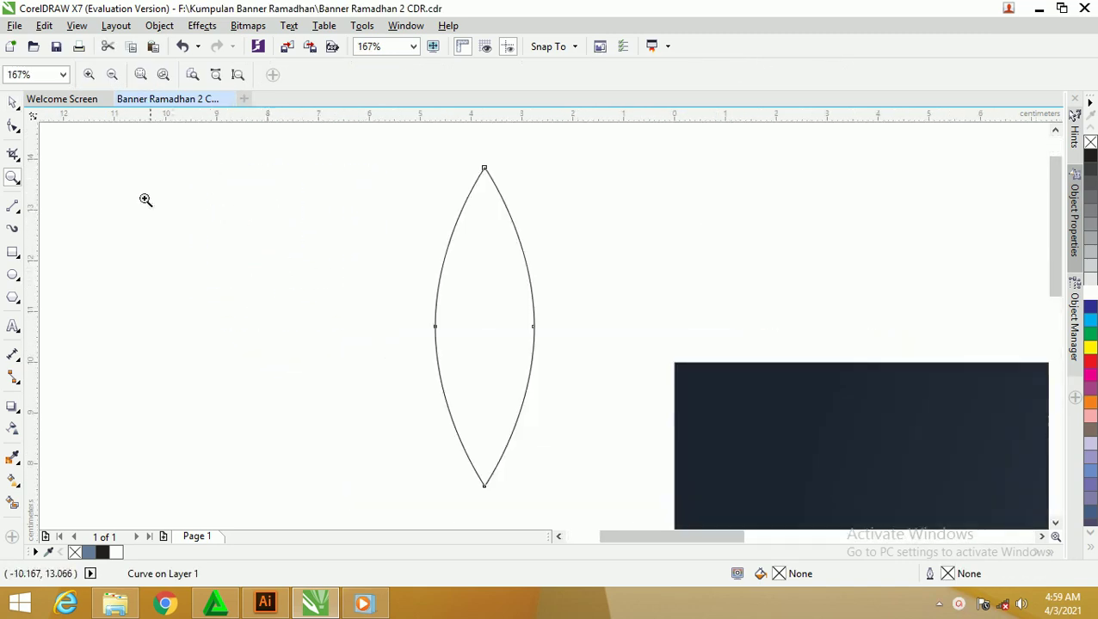
Shift the lens left and break its curve at the right-middle and bottom nodes.
left_click(14, 104)
left_click_drag(511, 220, 455, 221)
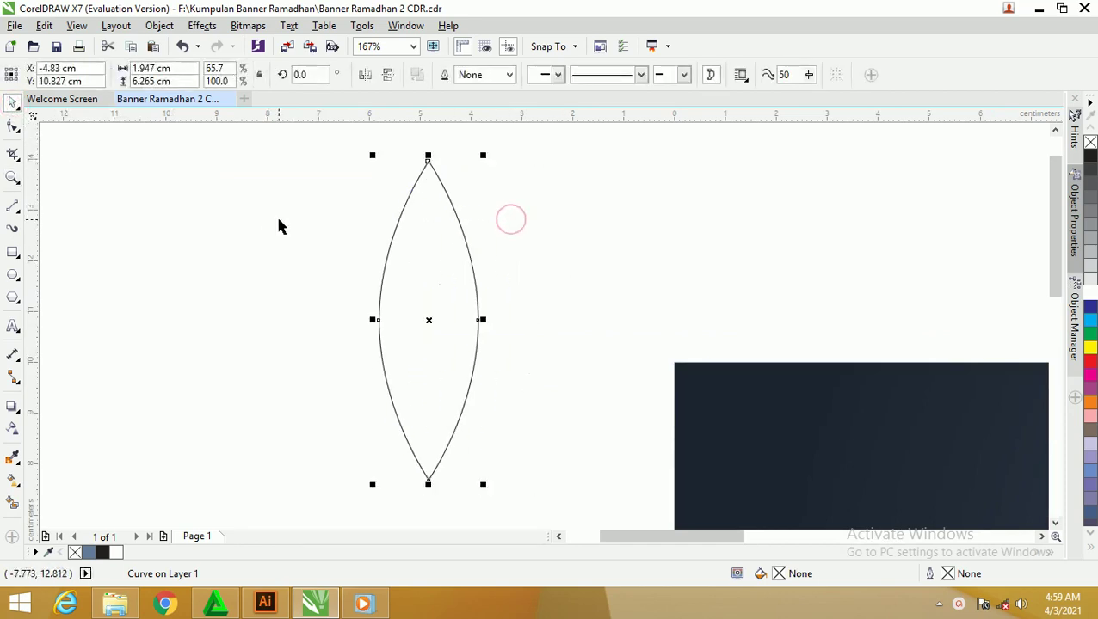
left_click(14, 127)
left_click(478, 321)
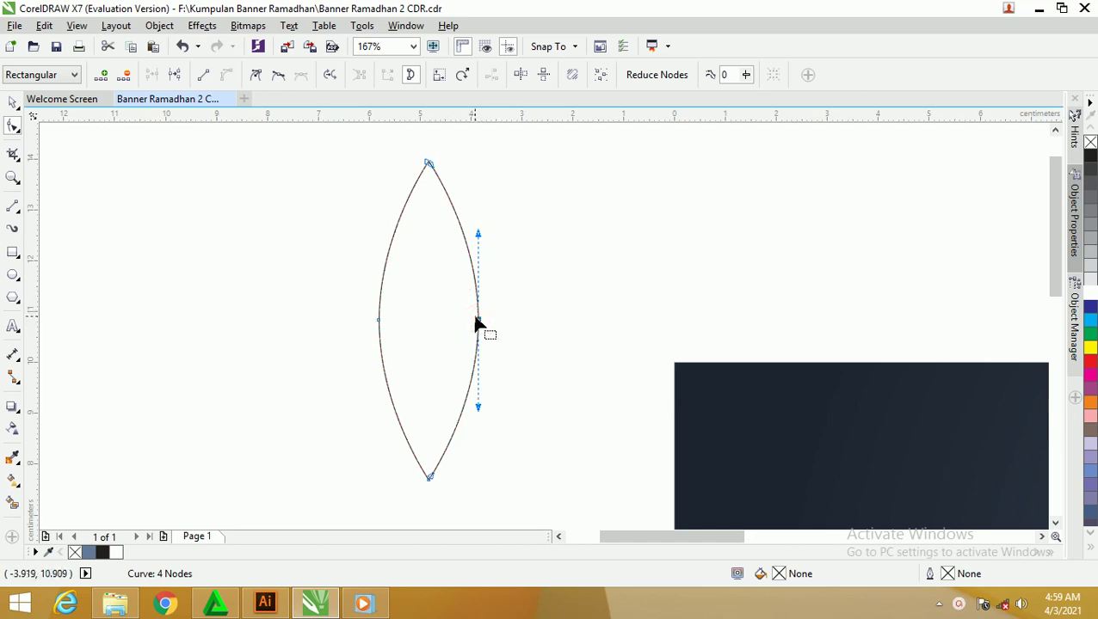
left_click(175, 76)
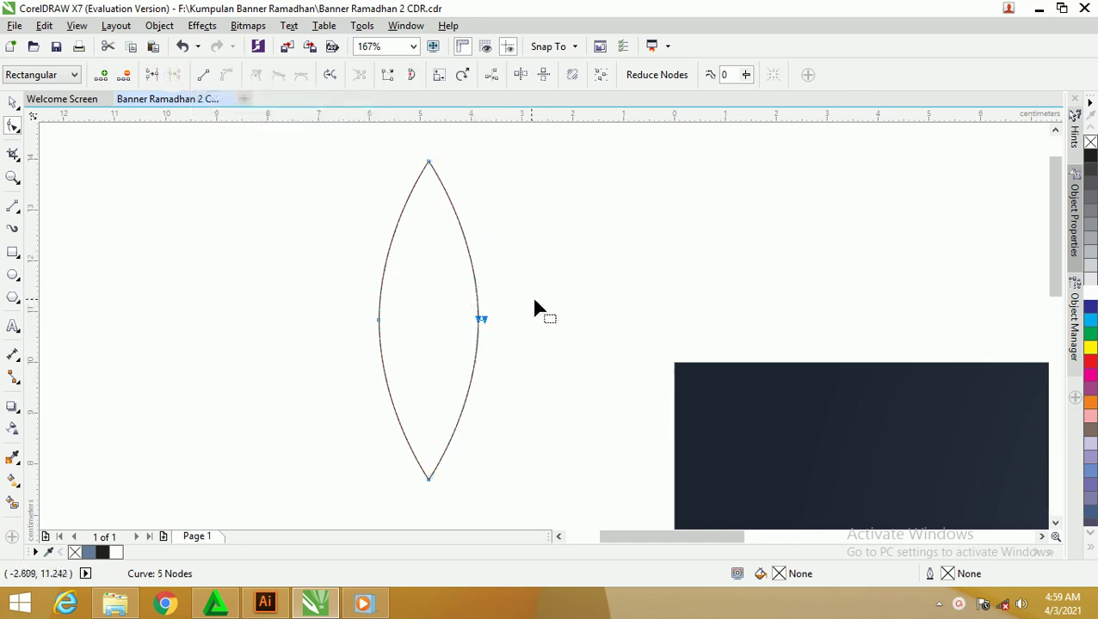
left_click(428, 480)
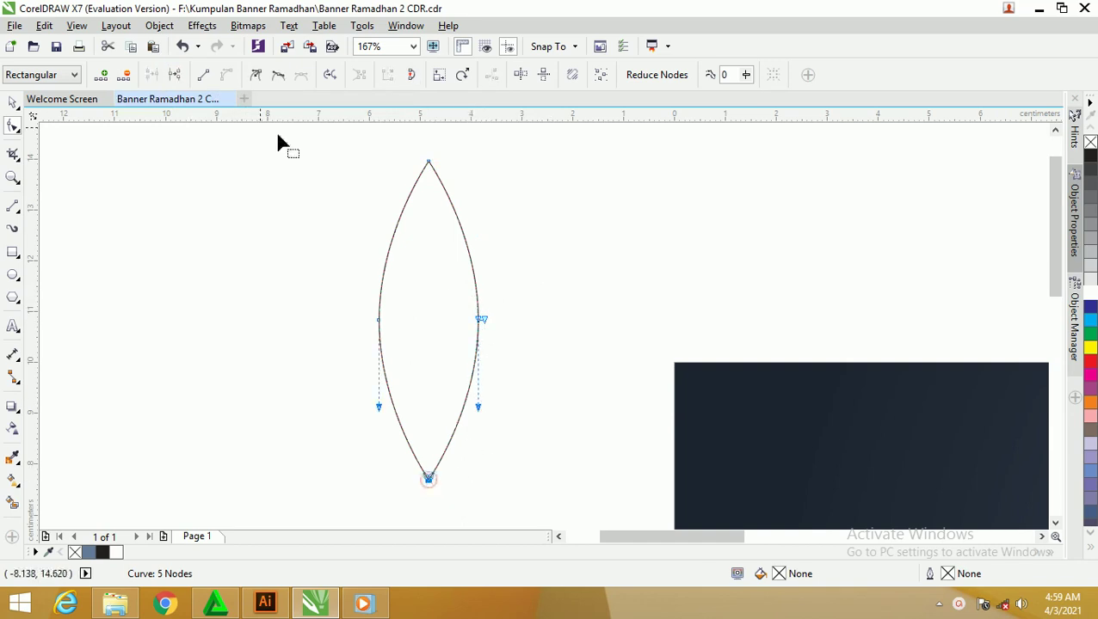
left_click(177, 76)
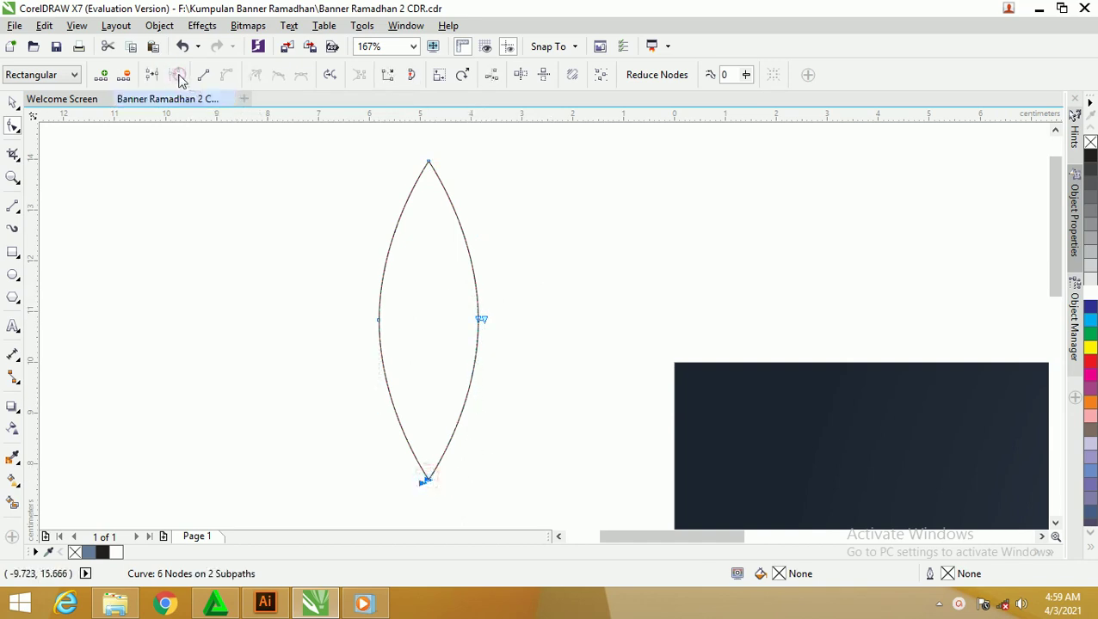
Select the split right-side node, then nudge the lens right and back left.
left_click(12, 102)
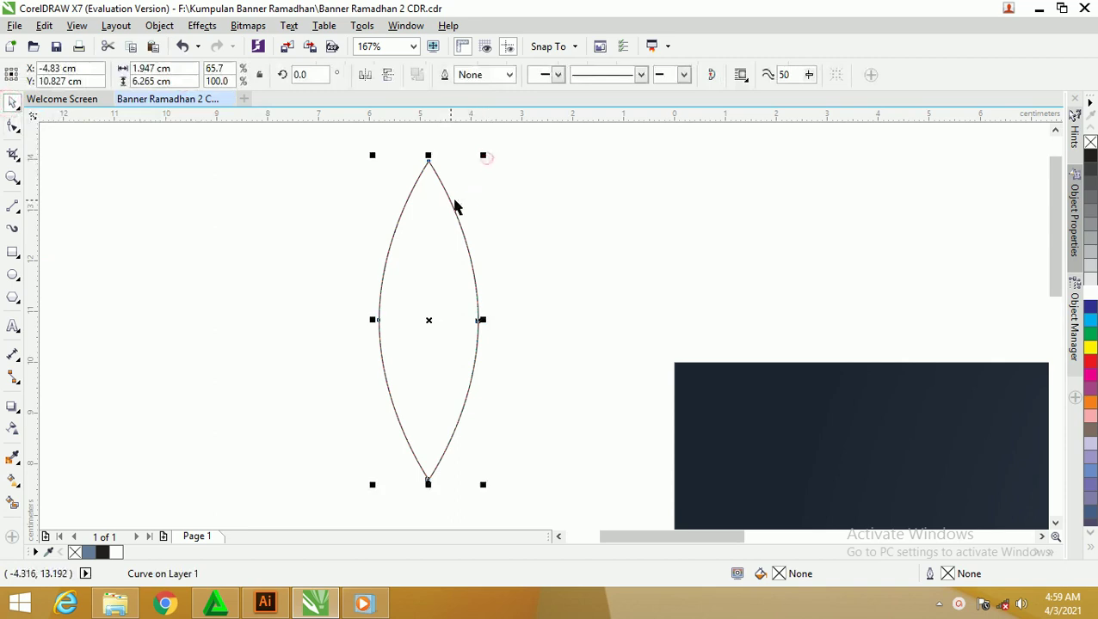
key("F10")
left_click_drag(535, 342, 461, 292)
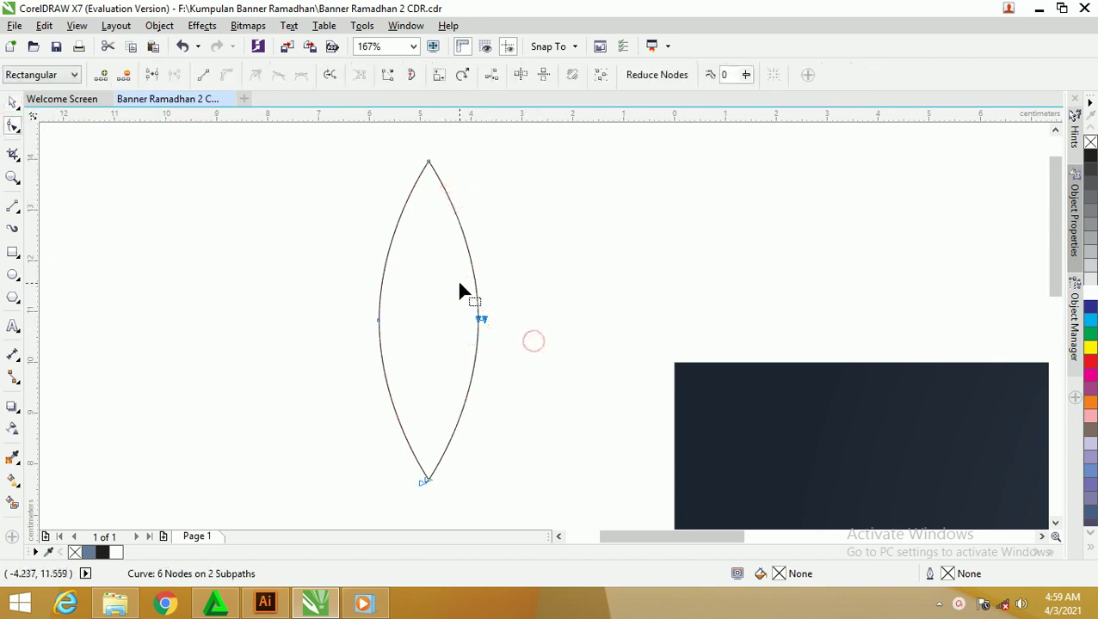
left_click(12, 103)
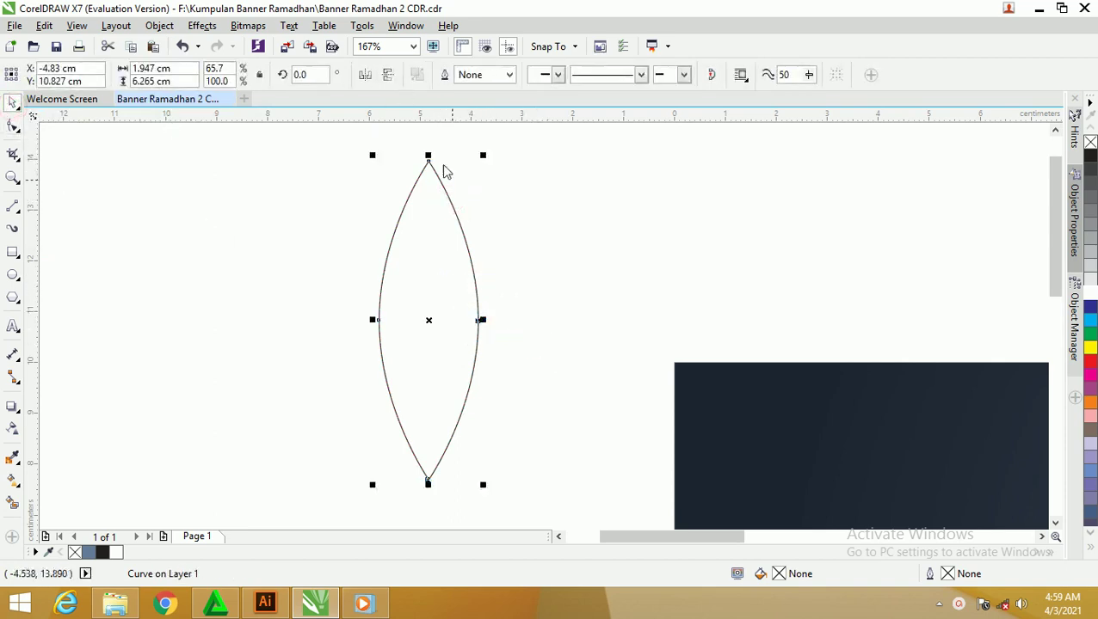
left_click_drag(461, 225, 485, 226)
key("F10")
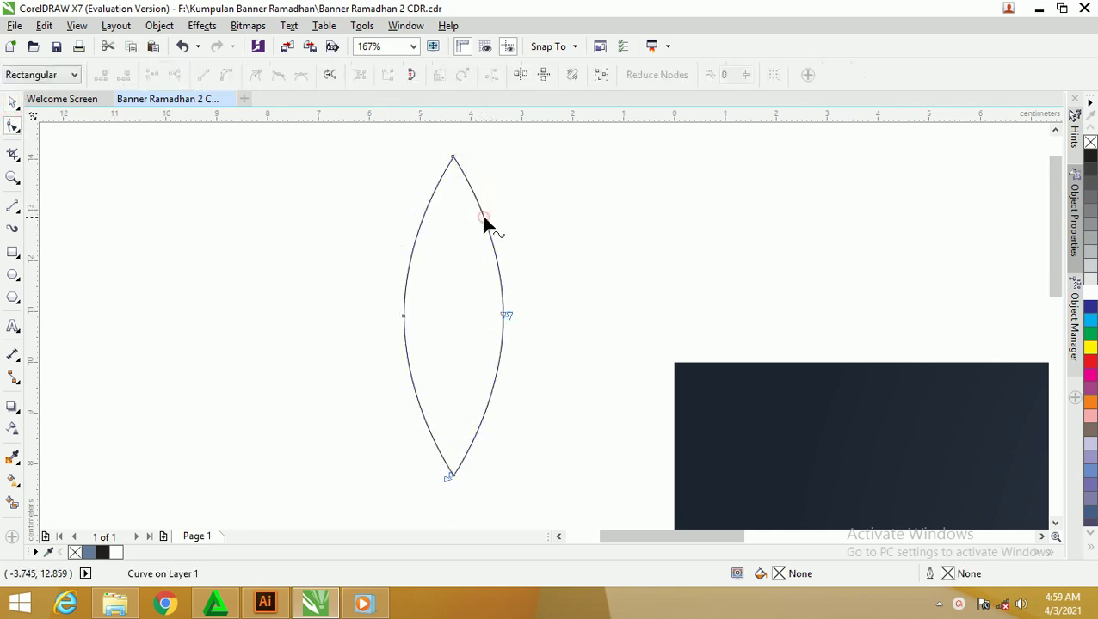
left_click(13, 102)
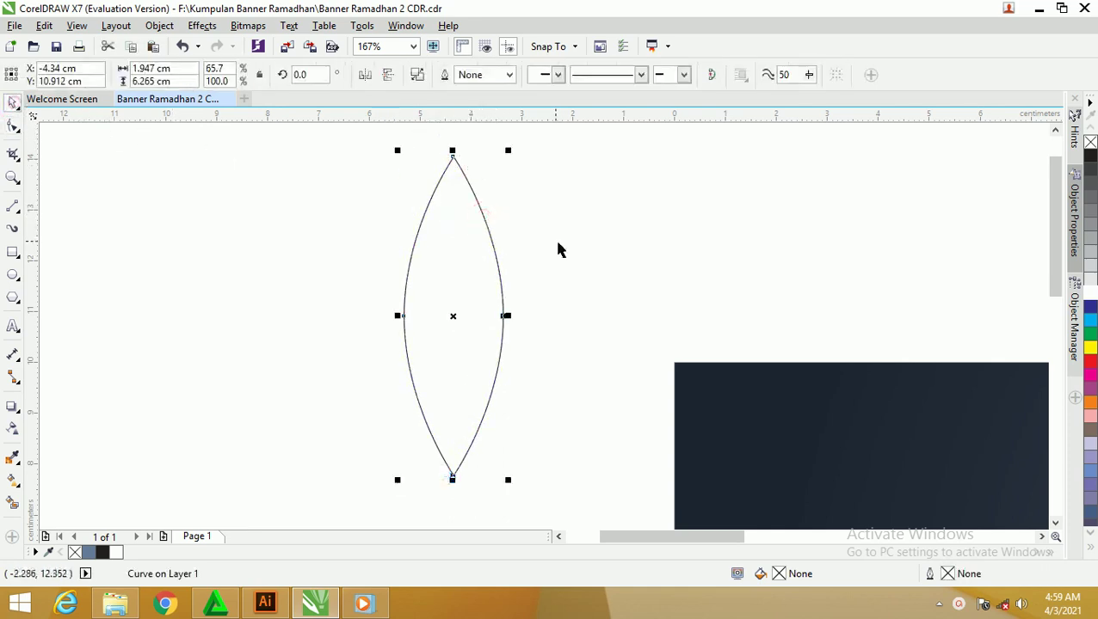
left_click_drag(484, 214, 456, 209)
Apply Break Curve Apart, test-move the right piece, and undo the move.
right_click(456, 209)
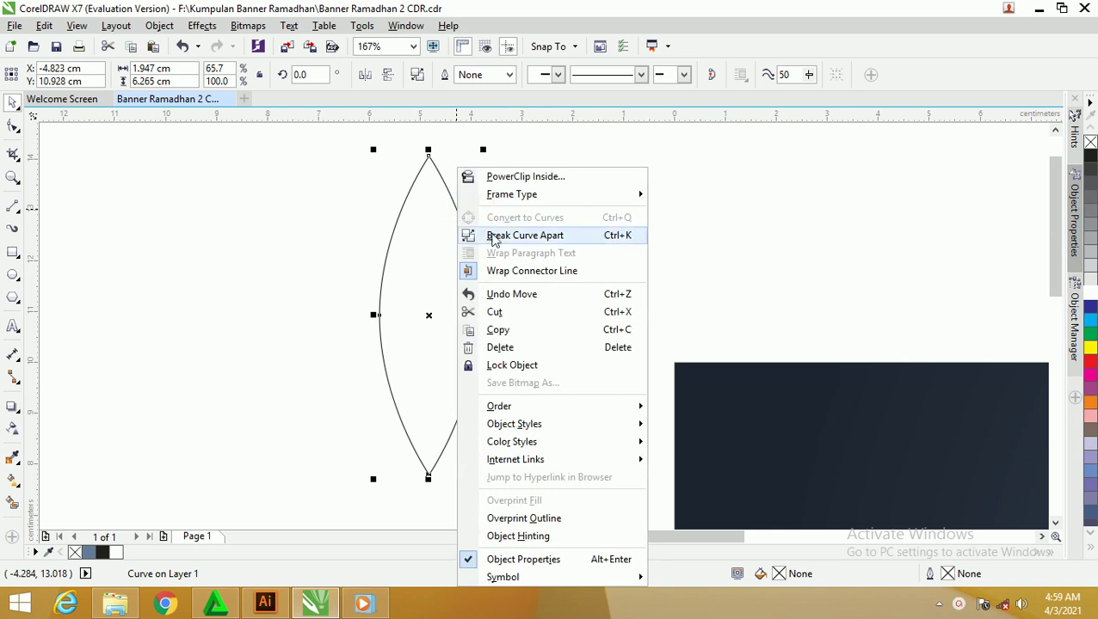
left_click(494, 236)
left_click(505, 205)
left_click_drag(465, 236, 502, 238)
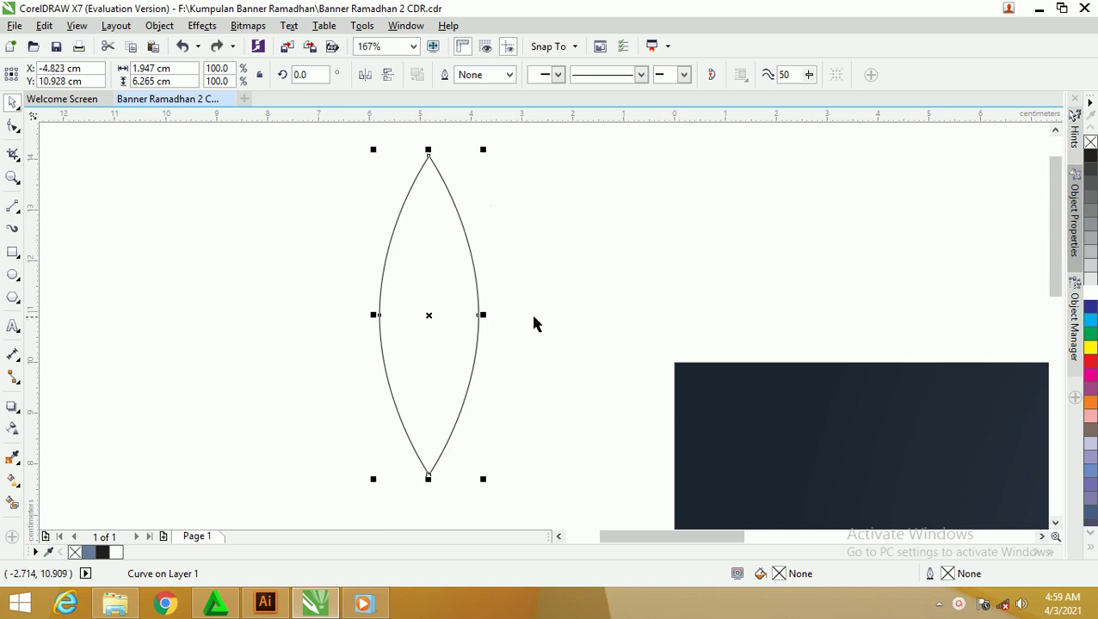
left_click_drag(458, 231, 445, 230)
key("ctrl+z")
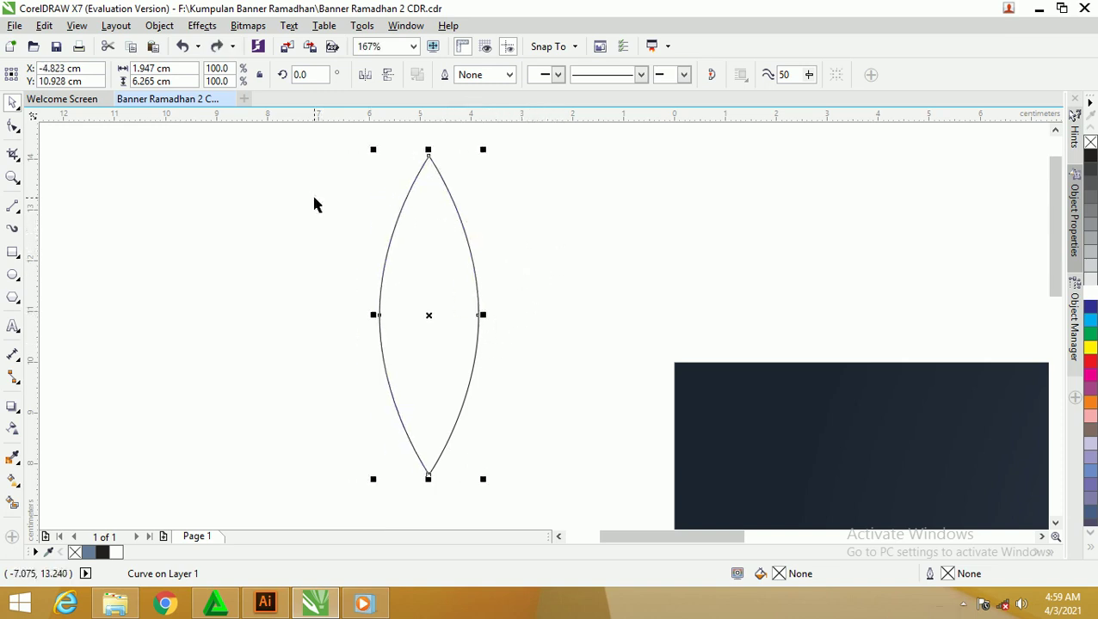
Give the long left curve a tapered Artistic Media brush stroke about 0.2762 cm wide.
left_click(13, 233)
left_click(207, 75)
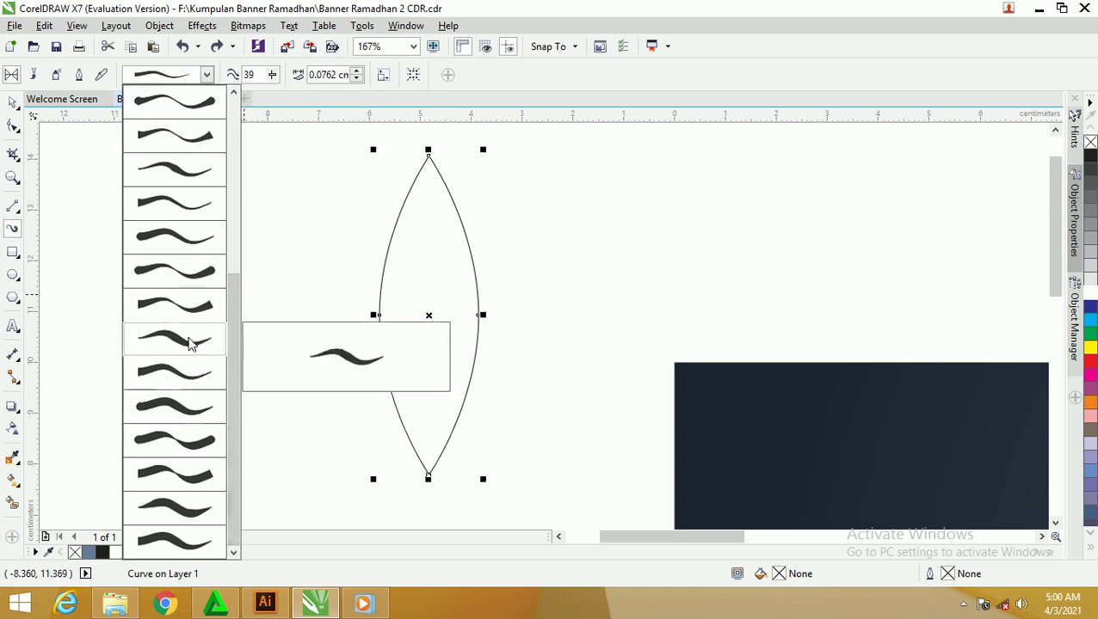
left_click(191, 342)
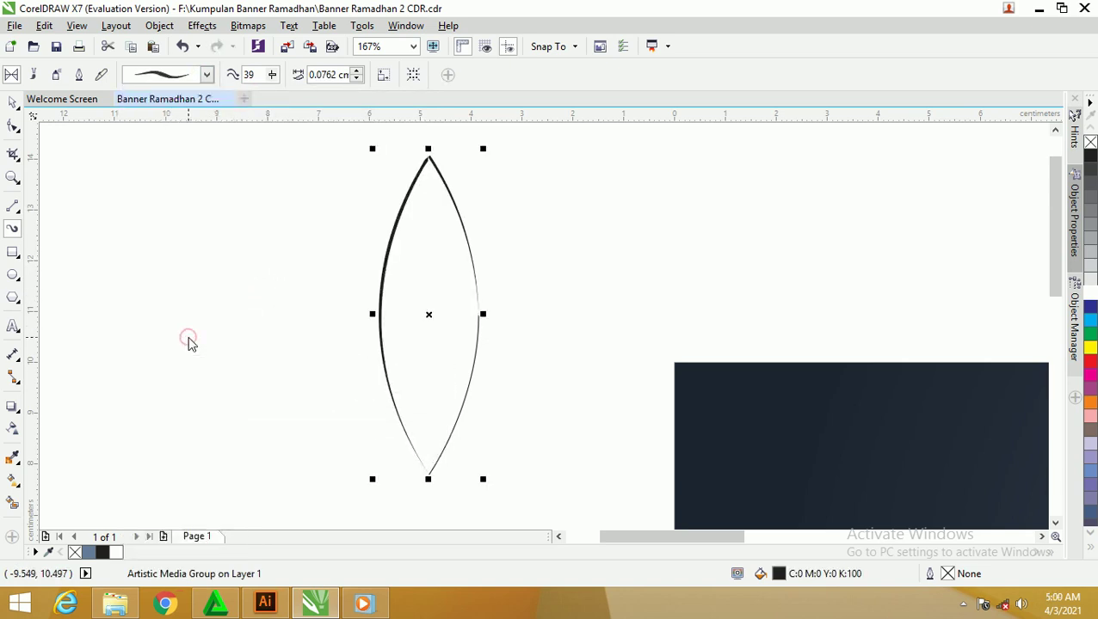
left_click(358, 74)
left_click(358, 74)
left_click(358, 73)
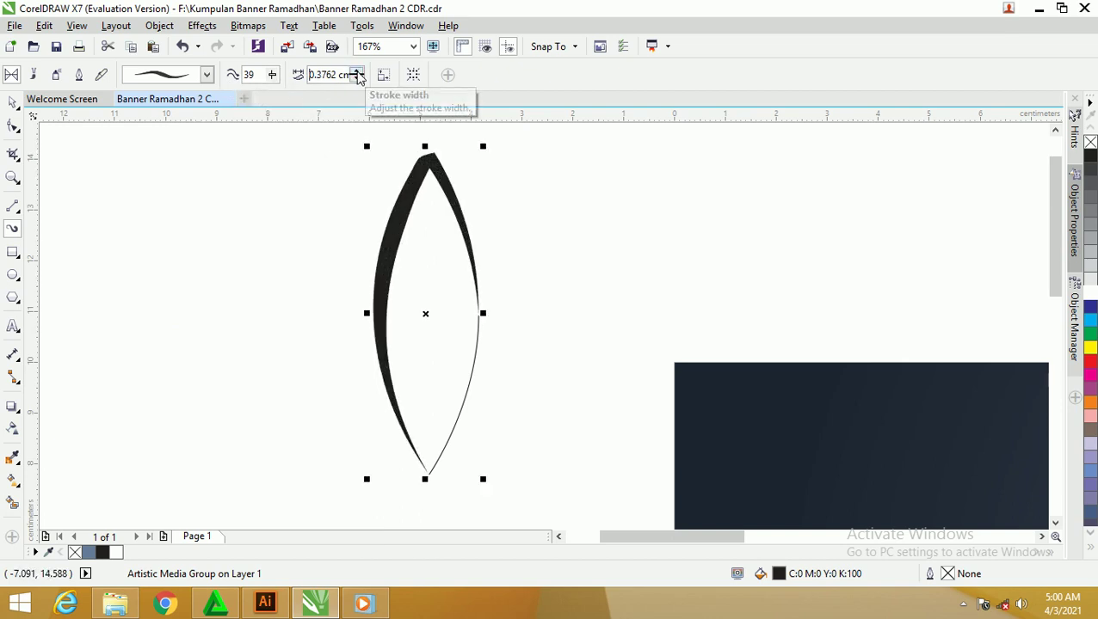
left_click(358, 77)
Apply the same tapered brush stroke to the short right-hand curve piece.
left_click(13, 101)
left_click(47, 132)
left_click(475, 345)
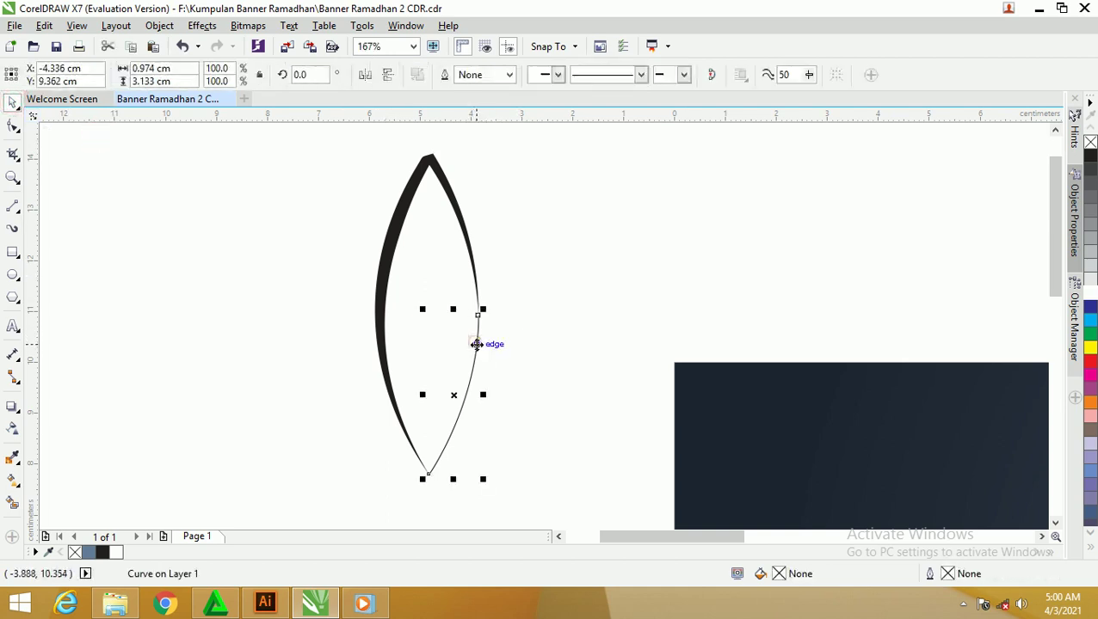
scroll(474, 344, "up", 2)
scroll(468, 309, "down", 3)
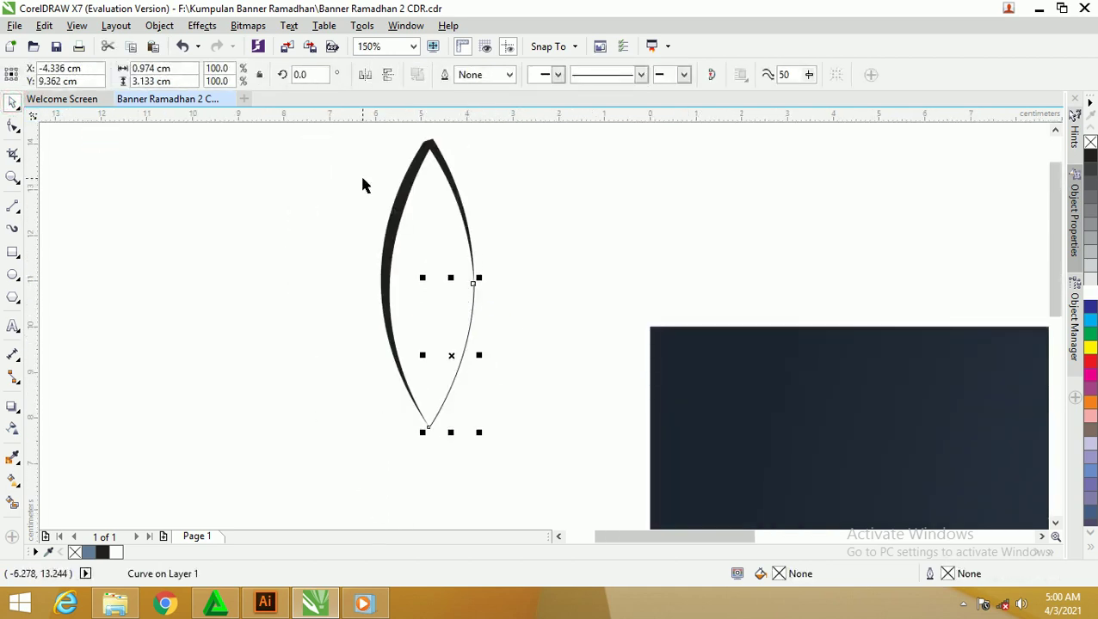
left_click(13, 231)
left_click(176, 75)
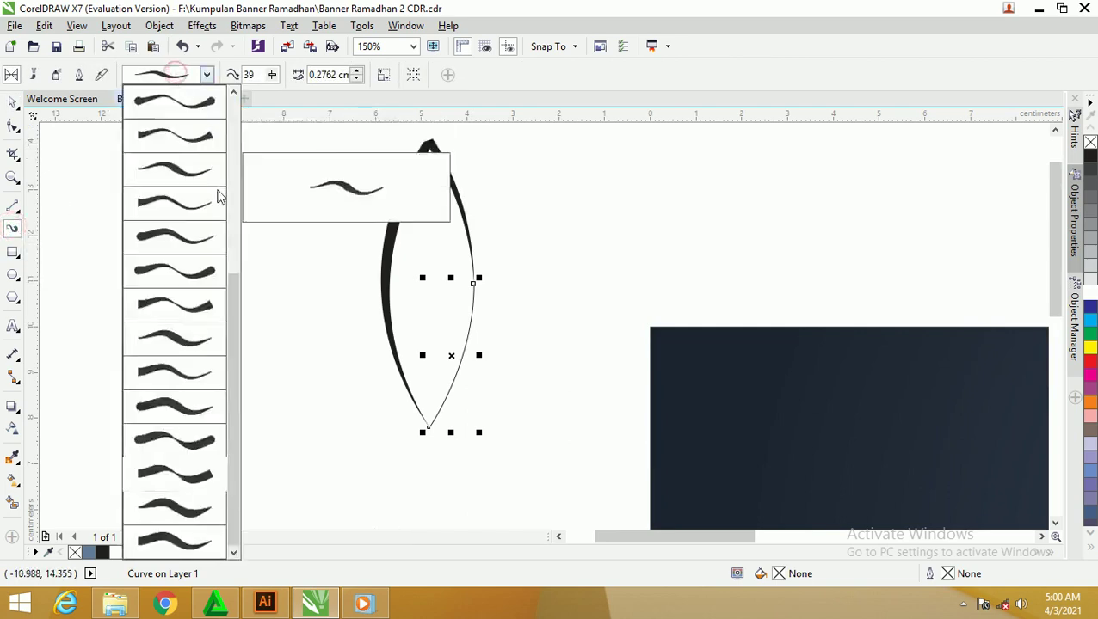
left_click(191, 374)
scroll(559, 334, "up", 3)
scroll(560, 334, "up", 2)
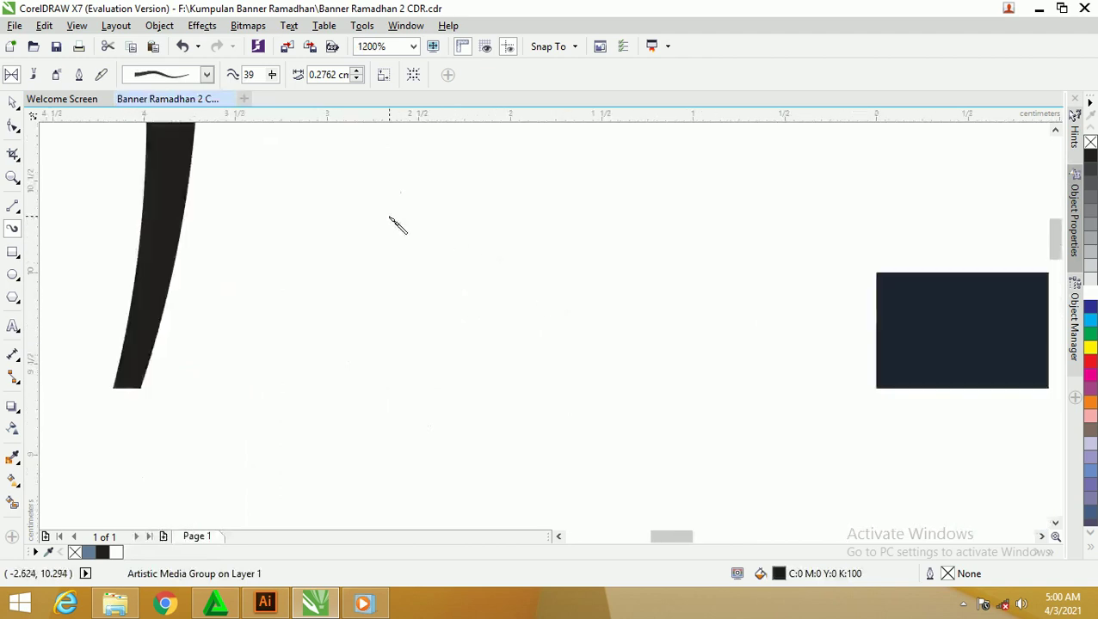
scroll(391, 222, "down", 5)
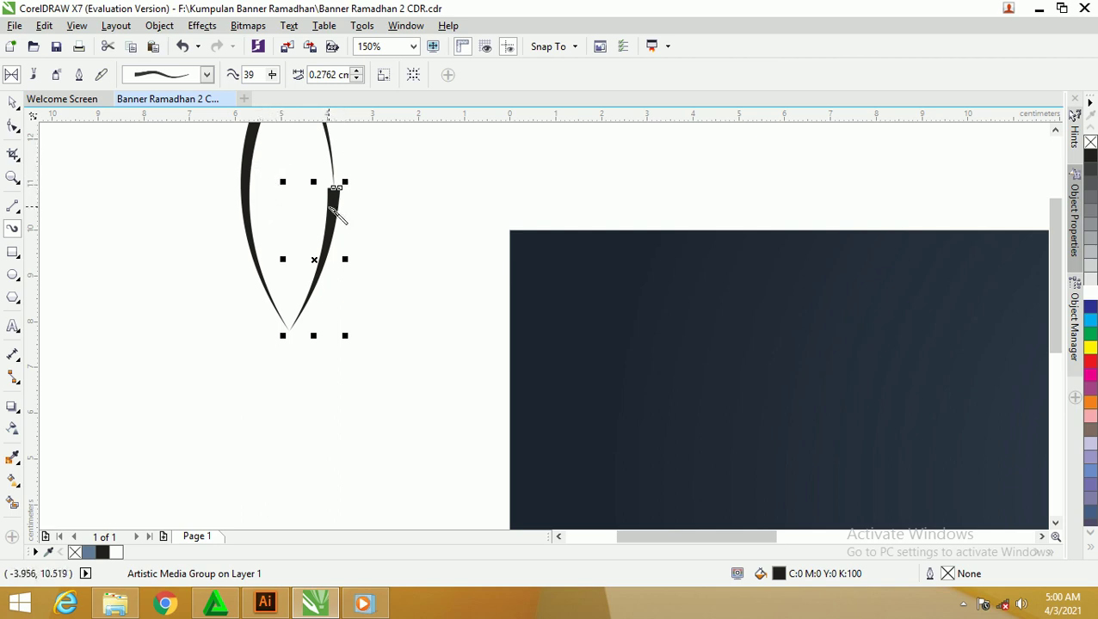
Thin the short piece's brush stroke to 0.0762 cm.
scroll(336, 214, "down", 1)
scroll(333, 198, "up", 2)
scroll(344, 155, "up", 2)
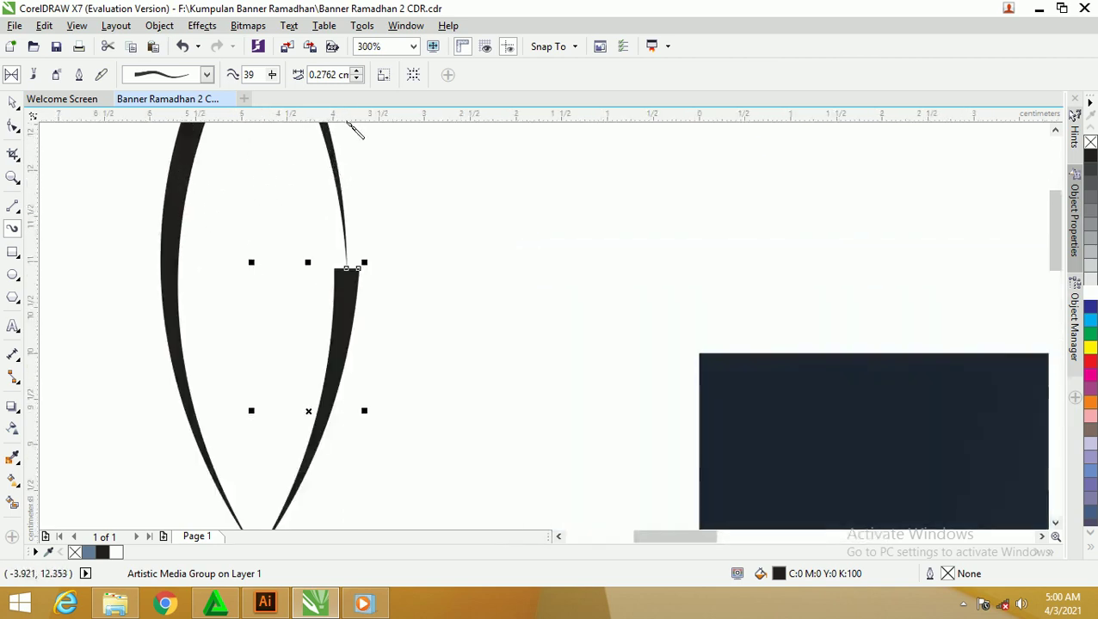
left_click(357, 78)
left_click(13, 102)
left_click(392, 185)
scroll(354, 296, "down", 1)
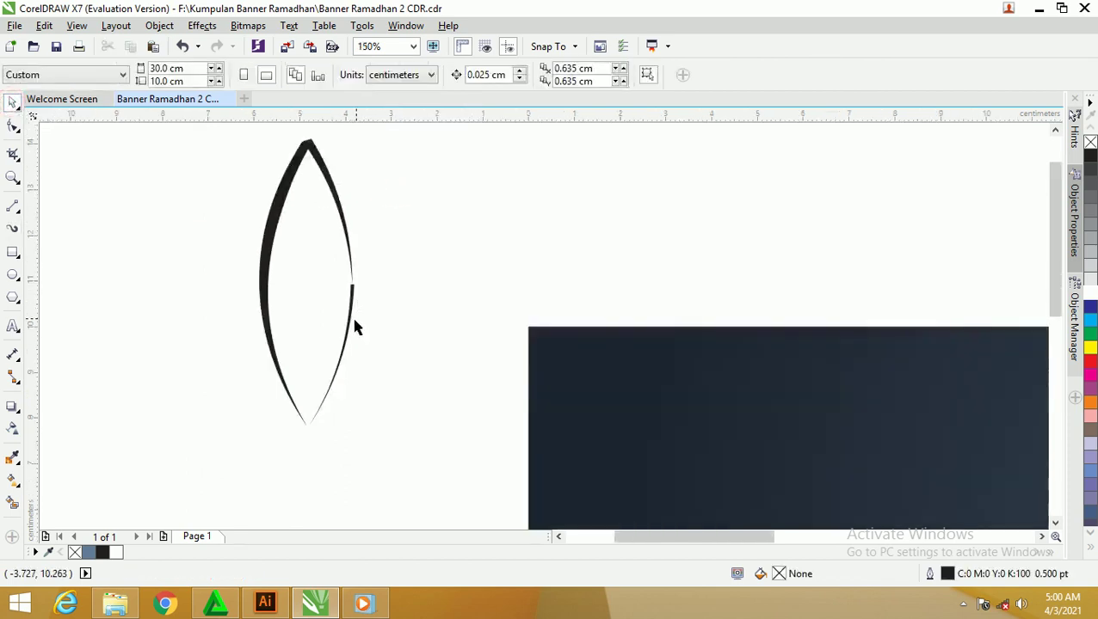
scroll(353, 326, "up", 1)
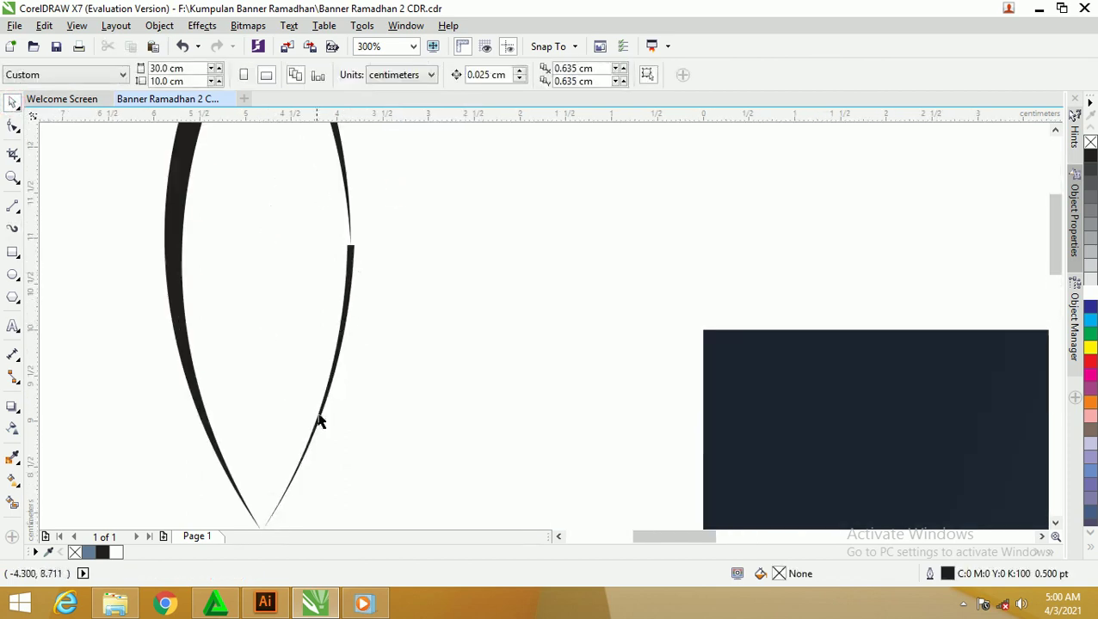
Select the short stroke's curve and mirror it vertically.
left_click(347, 288)
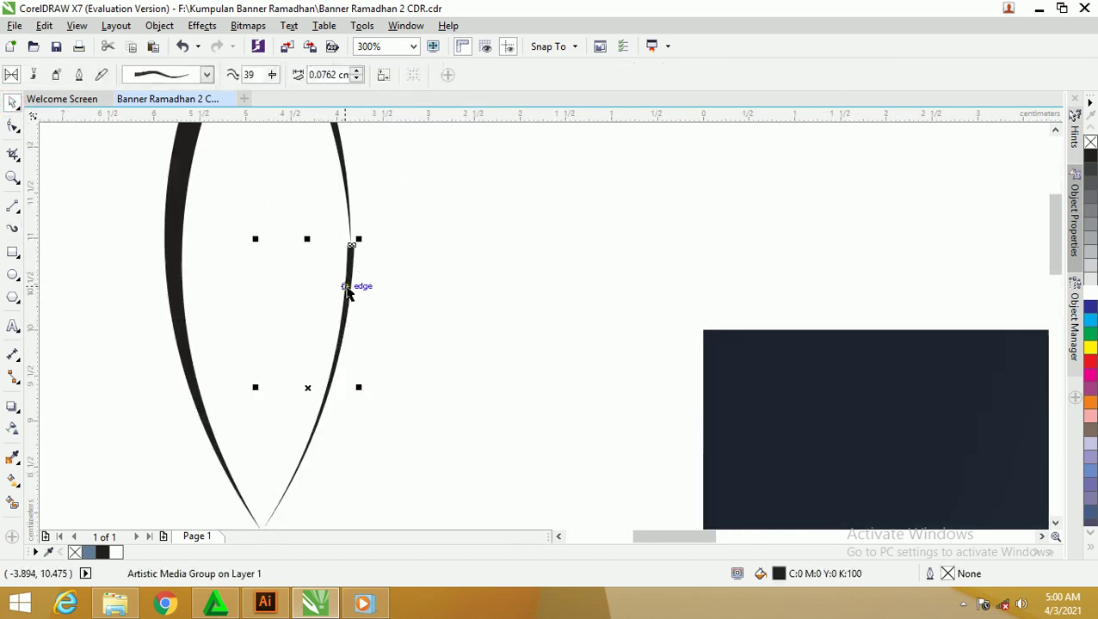
left_click(409, 196)
left_click(346, 325)
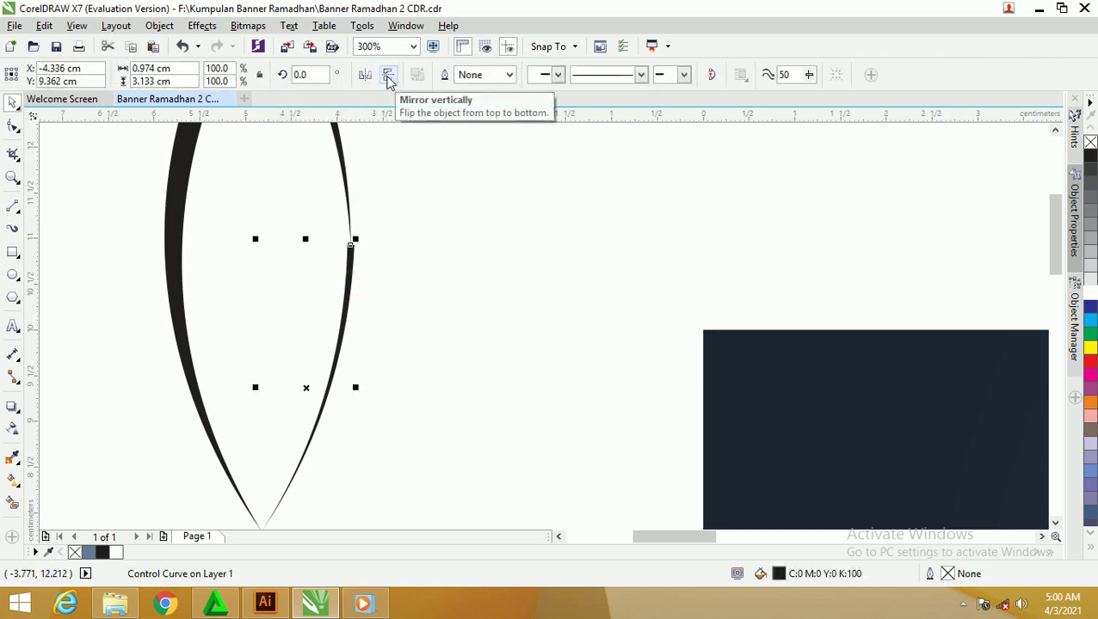
left_click(388, 79)
scroll(314, 246, "down", 1)
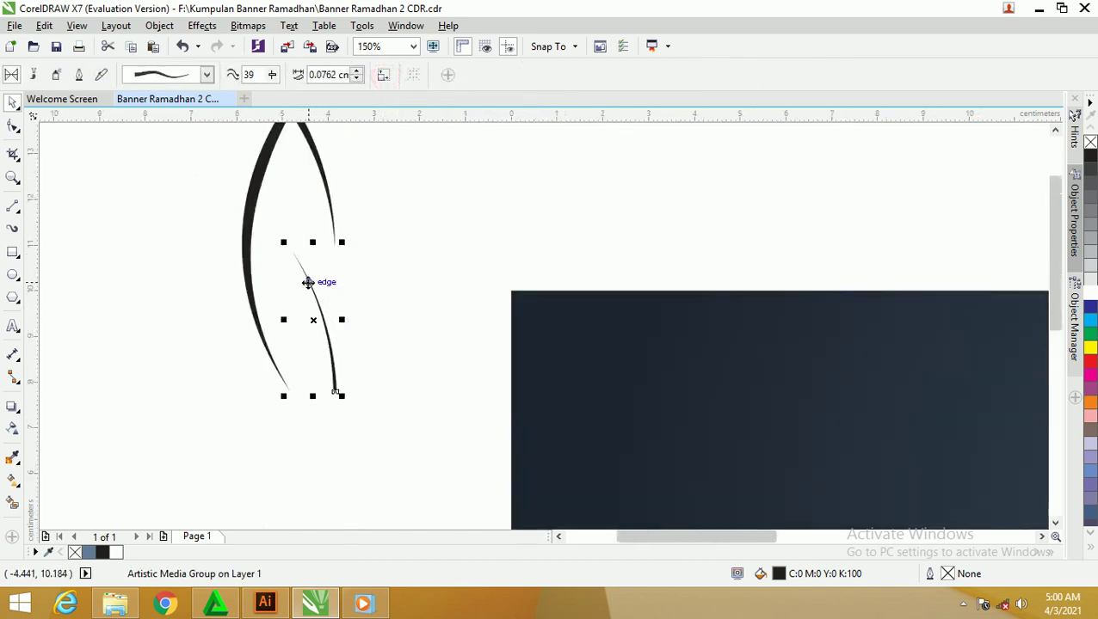
Rotate the short stroke until its tip meets the long stroke.
left_click(308, 282)
left_click_drag(341, 242, 378, 278)
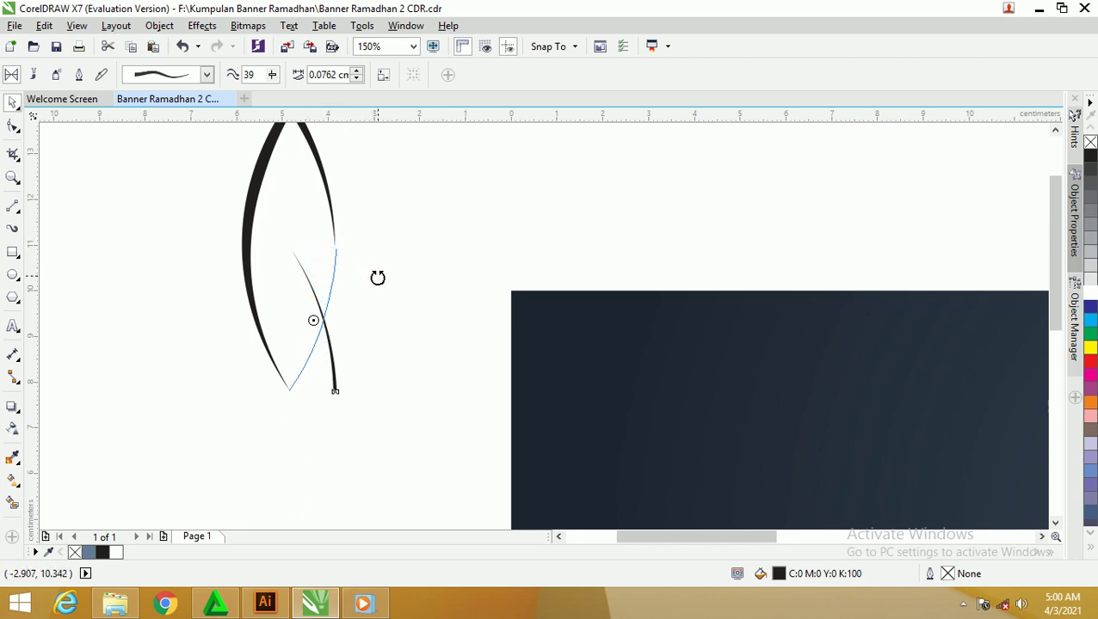
left_click_drag(375, 276, 375, 276)
scroll(344, 243, "up", 4)
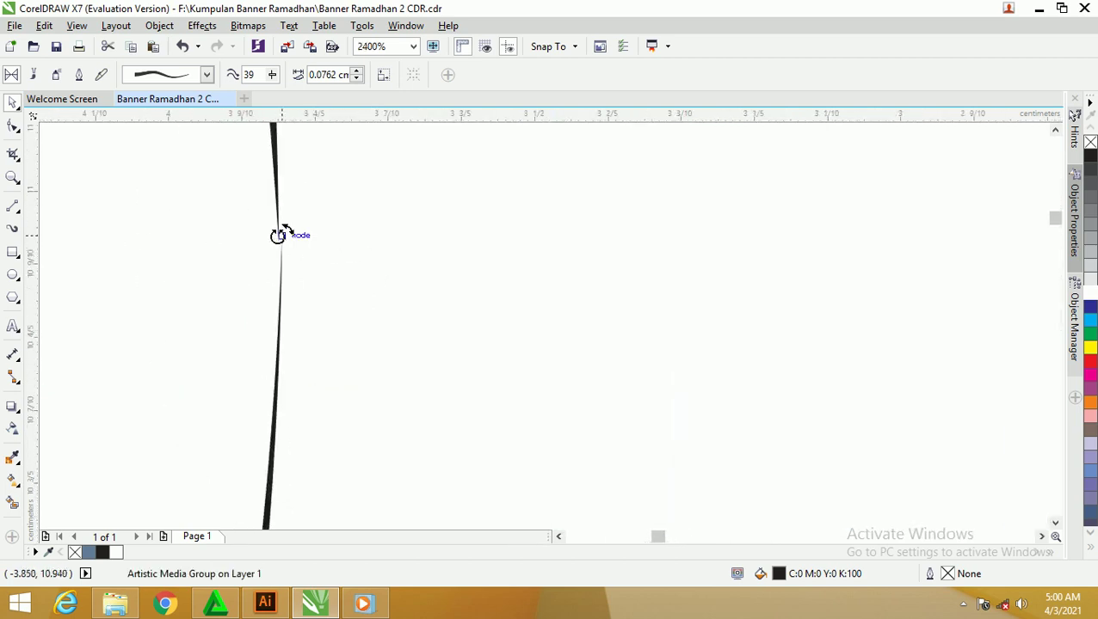
mouse_move(288, 230)
left_mouse_down()
mouse_move(274, 229)
mouse_move(262, 256)
left_mouse_up()
scroll(279, 234, "up", 1)
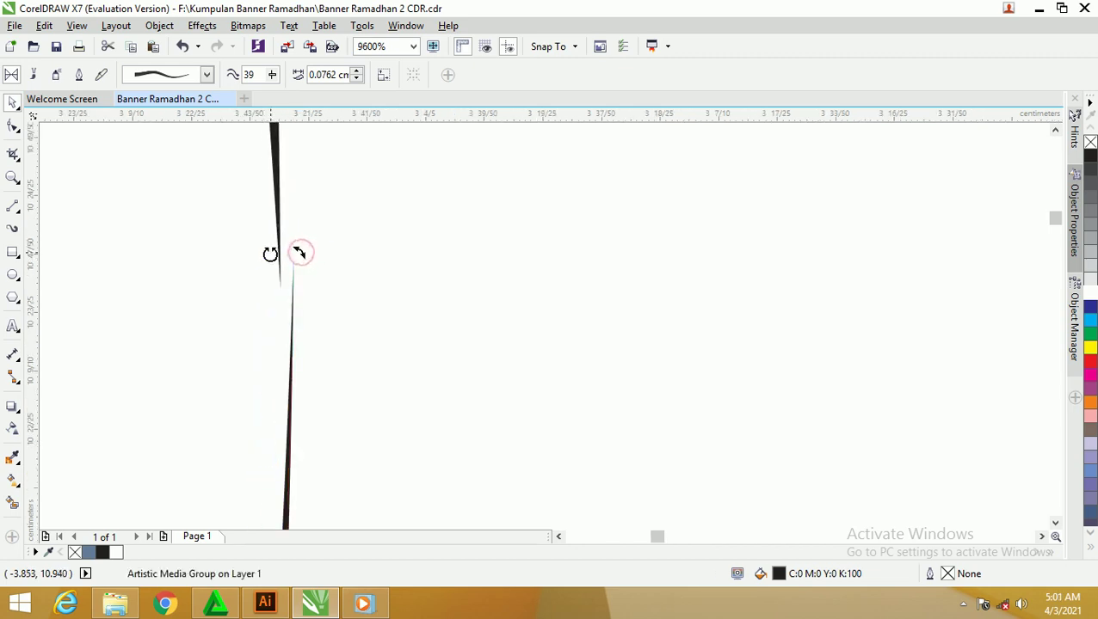
scroll(293, 251, "down", 3)
scroll(274, 251, "down", 3)
scroll(272, 256, "down", 1)
scroll(273, 265, "up", 2)
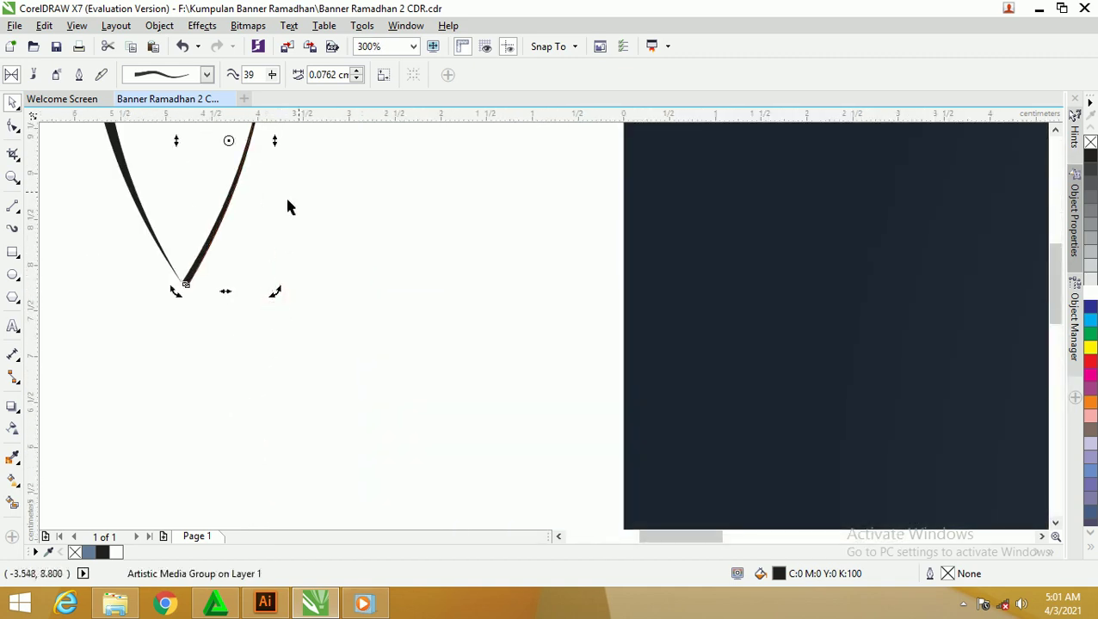
scroll(287, 205, "down", 2)
scroll(318, 151, "up", 1)
scroll(301, 172, "down", 3)
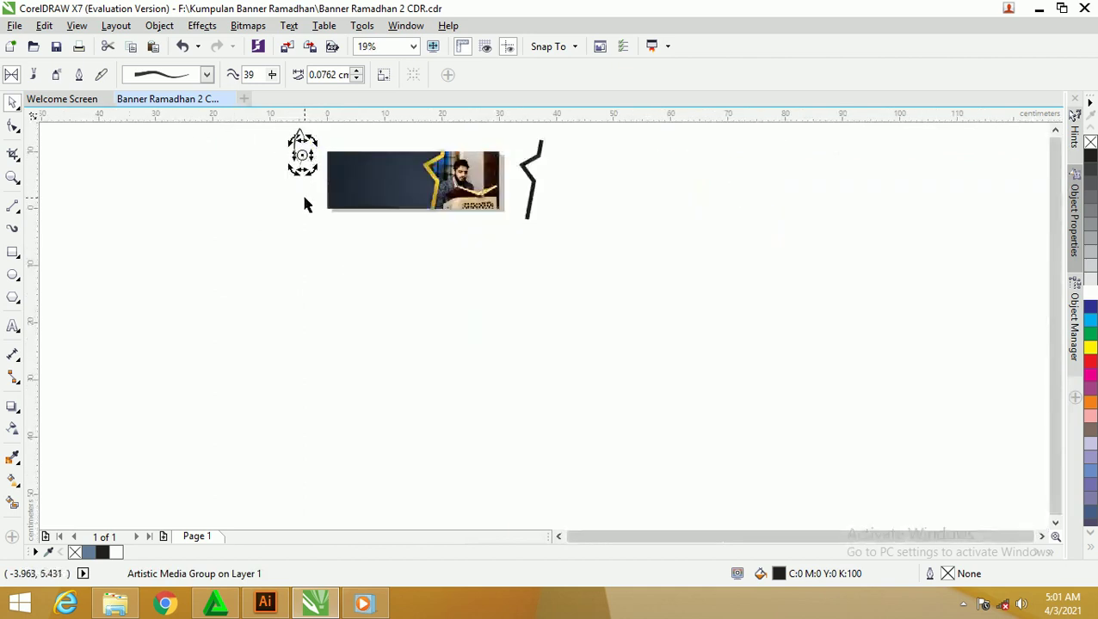
Zoom in closely on the leaf's lower tip.
key("z")
left_click_drag(274, 141, 347, 179)
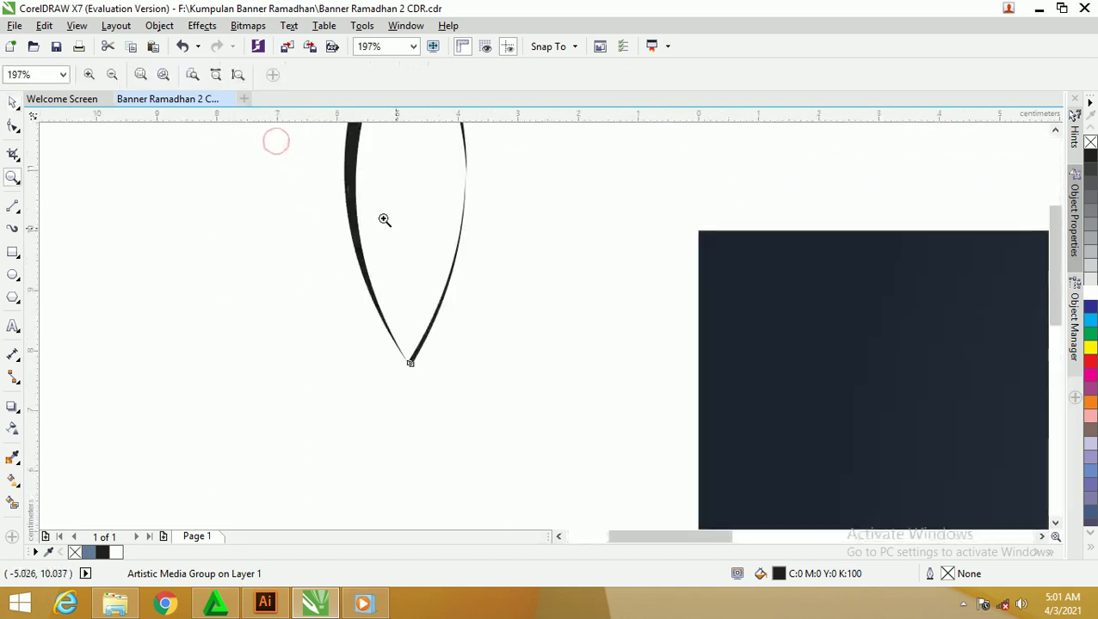
left_click(534, 311)
left_click(451, 212)
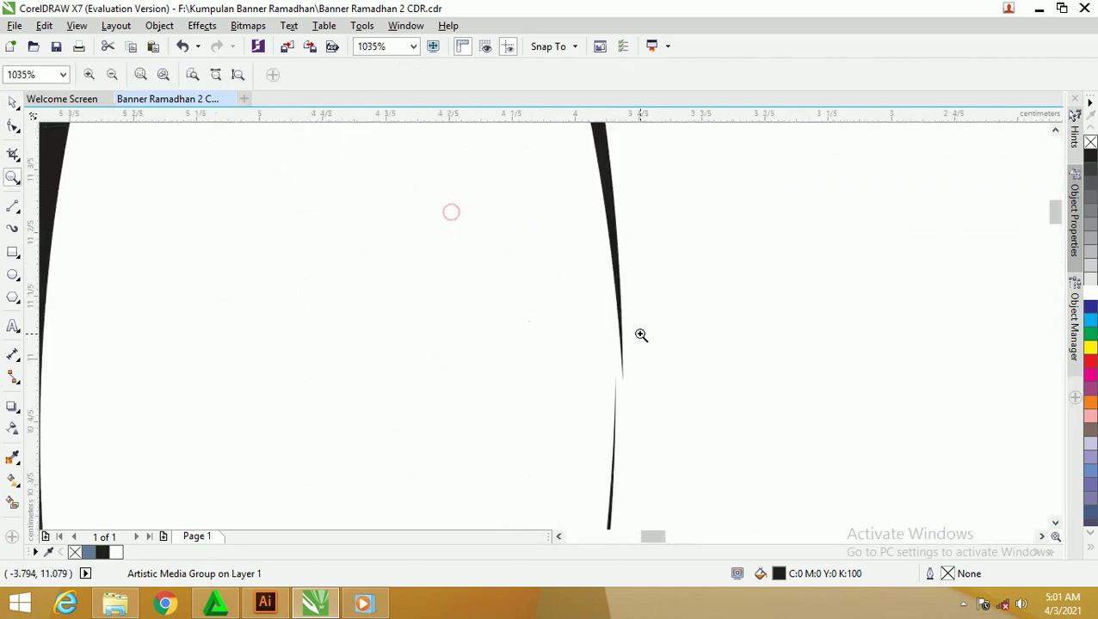
Select the leaf stroke curve with the Pick tool.
left_click(15, 105)
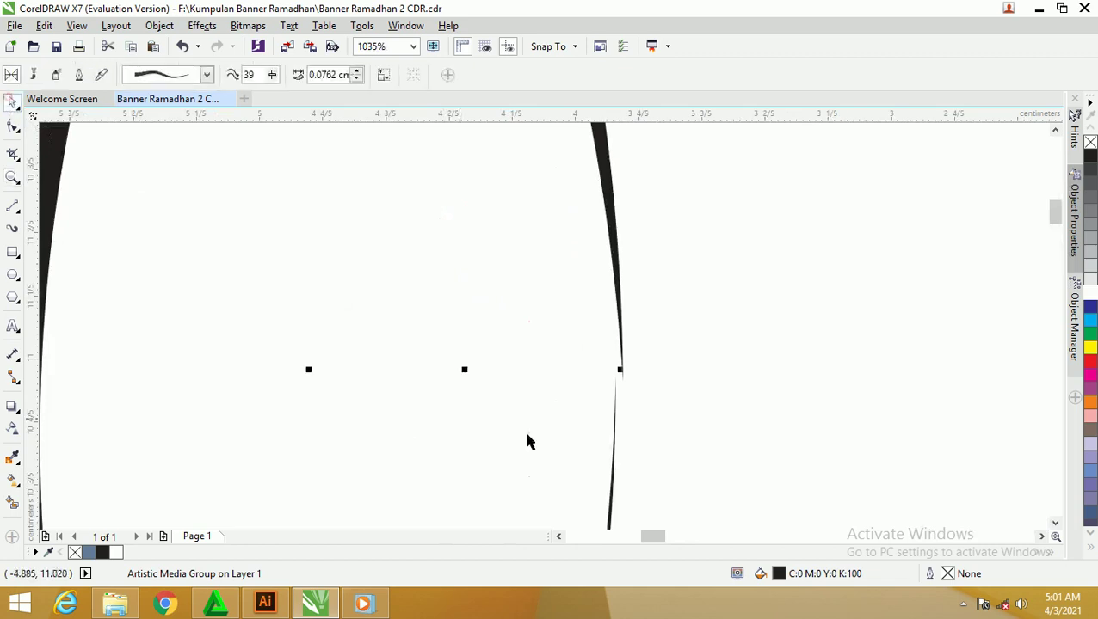
left_click(615, 417)
left_click(622, 370)
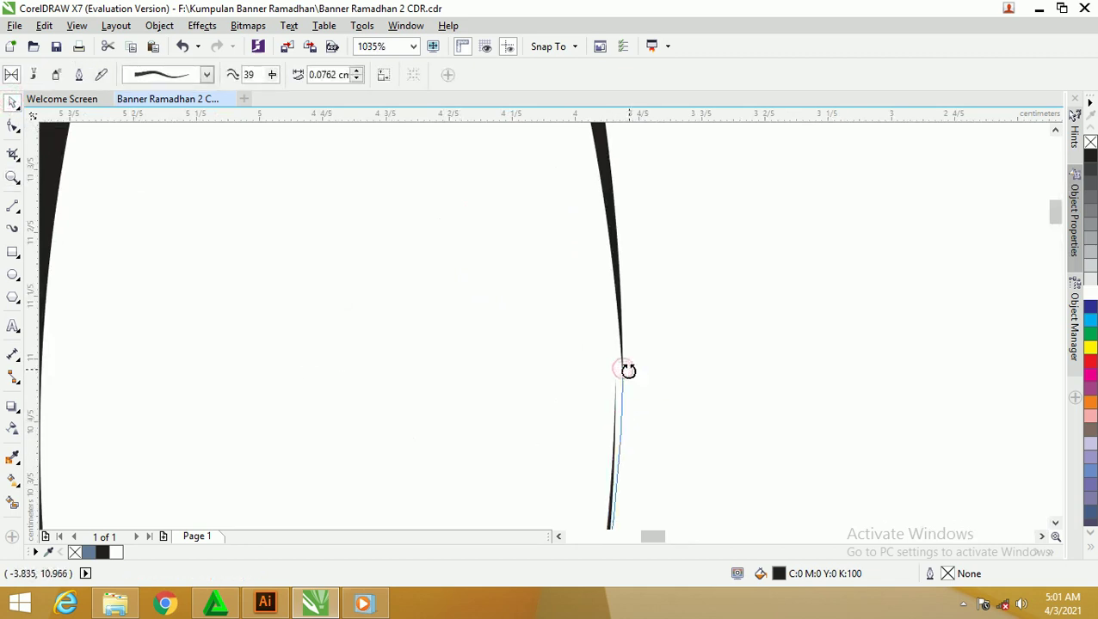
scroll(654, 374, "up", 4)
scroll(548, 331, "down", 1)
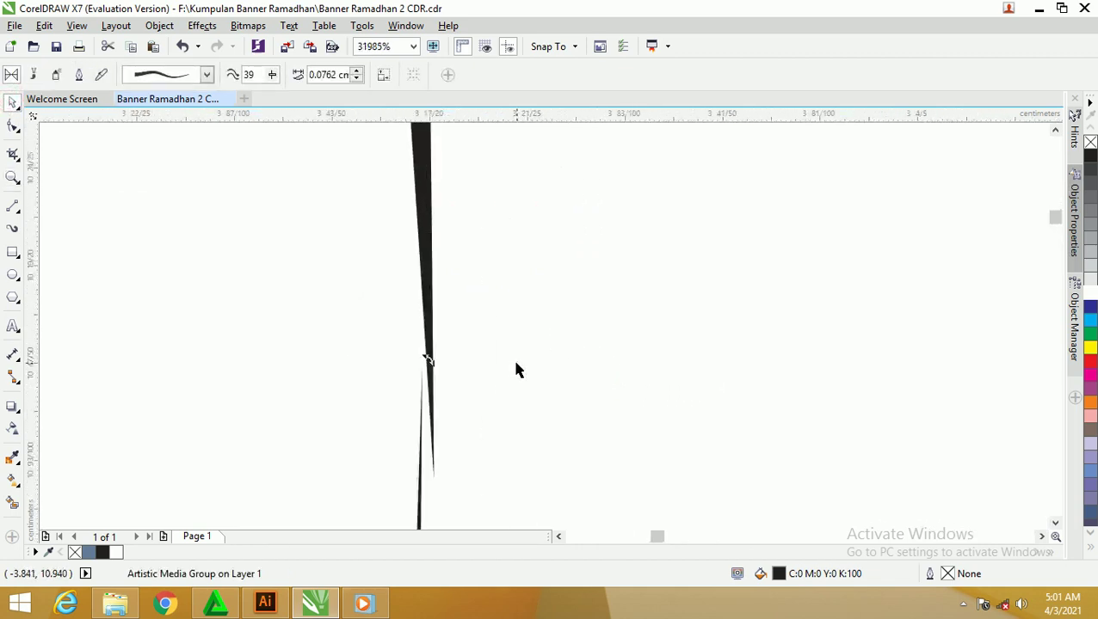
scroll(447, 385, "up", 1)
scroll(454, 384, "down", 2)
scroll(456, 382, "down", 3)
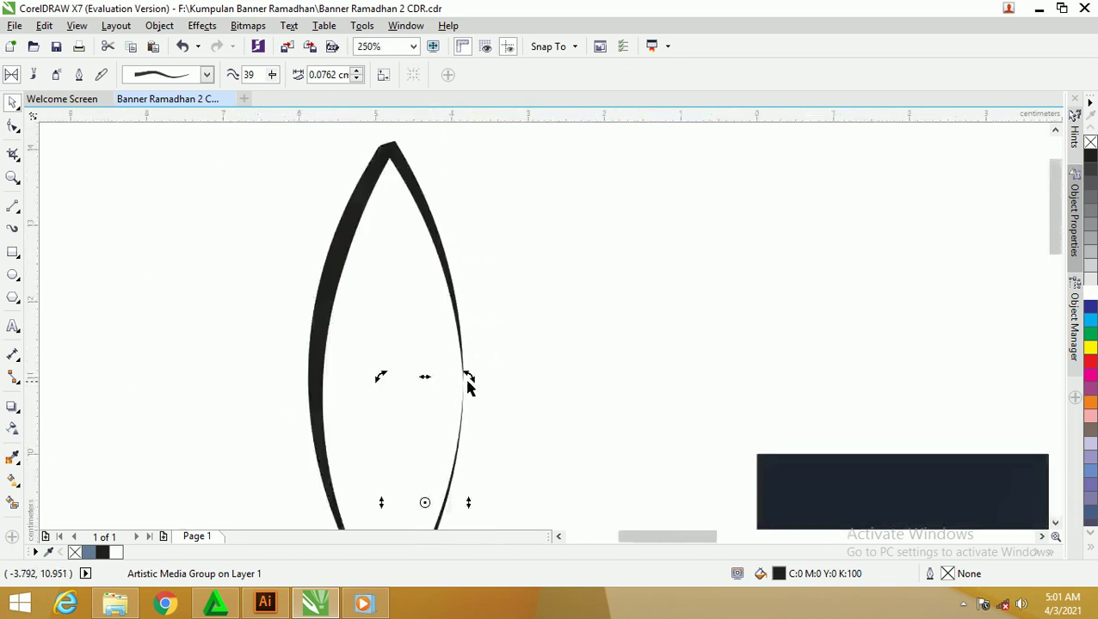
scroll(482, 370, "down", 3)
left_click(504, 370)
scroll(481, 413, "up", 3)
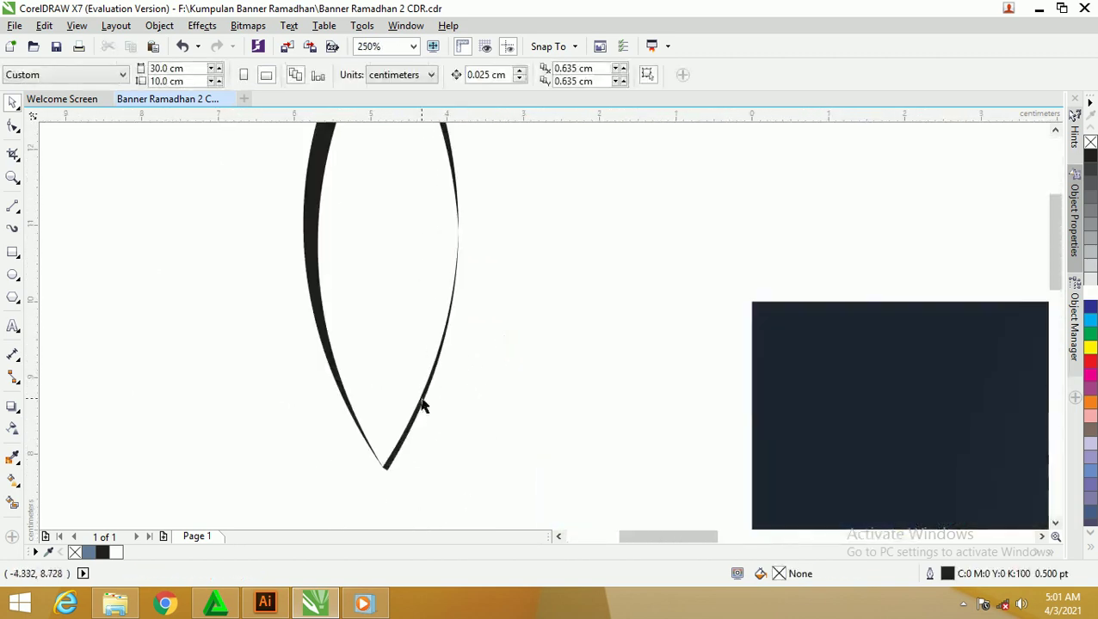
scroll(439, 398, "down", 3)
scroll(439, 391, "up", 3)
left_click(482, 366)
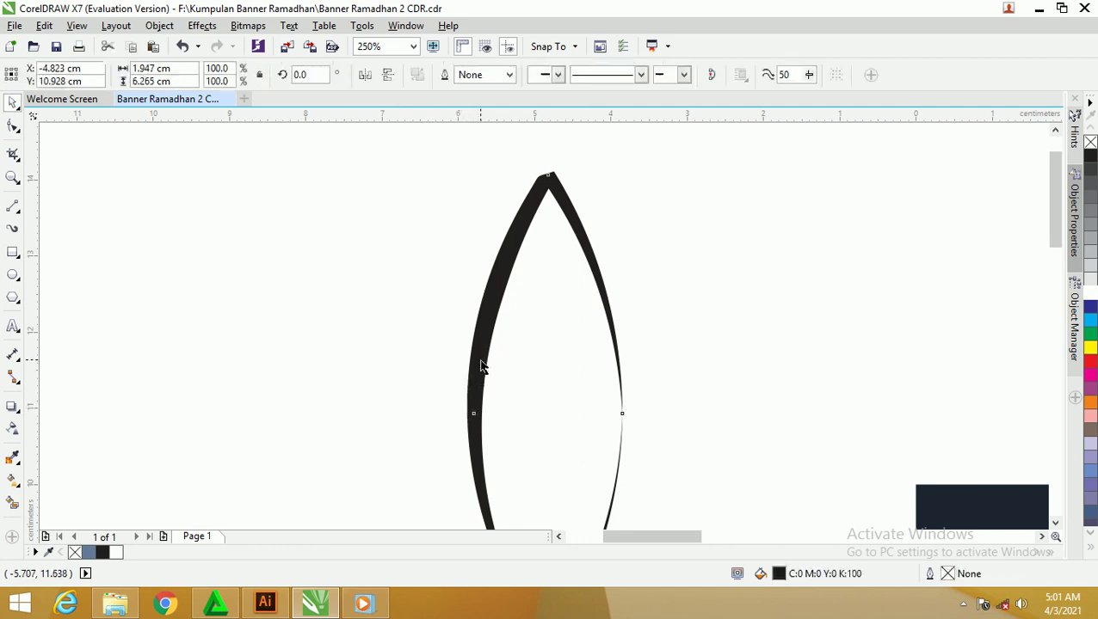
scroll(434, 326, "down", 1)
scroll(447, 320, "down", 1)
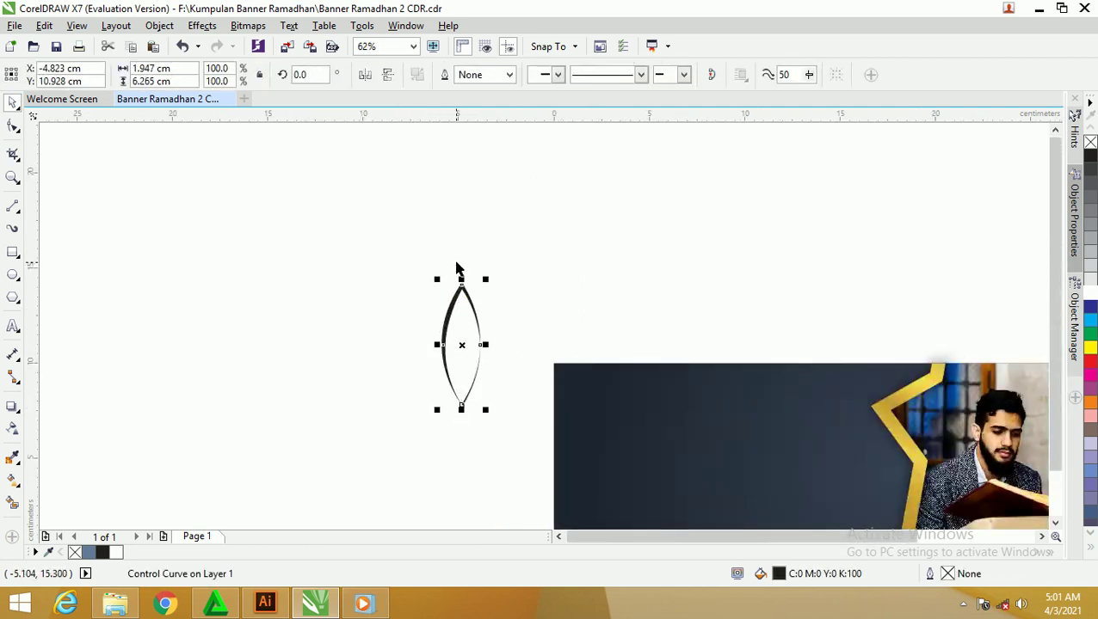
scroll(456, 270, "up", 2)
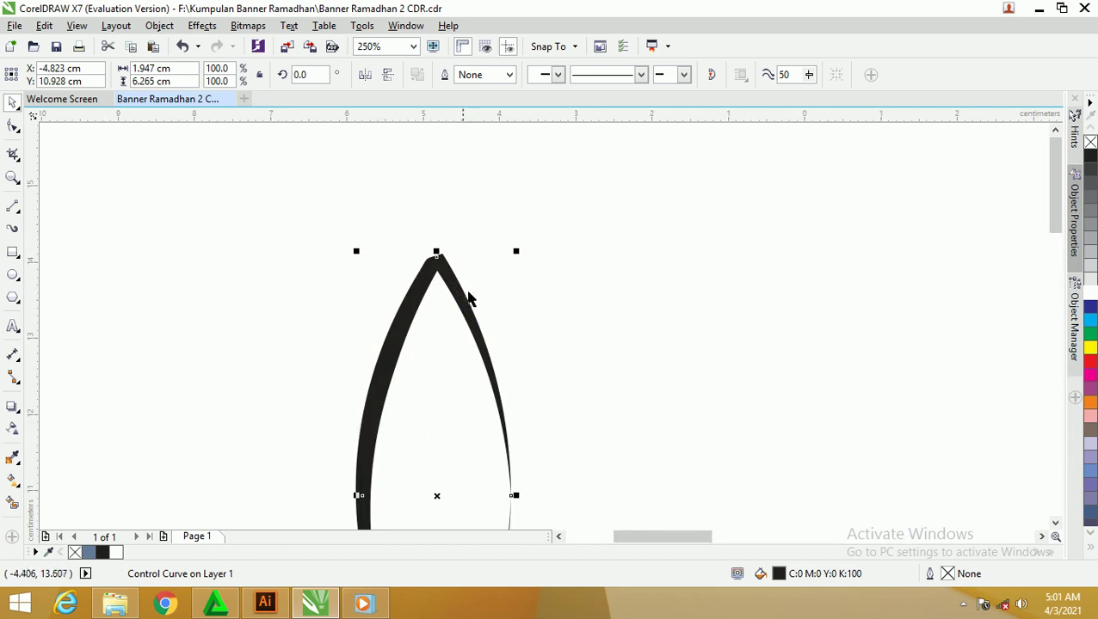
With the Artistic Media tool, bring up the object actions menu over the stroke's left arm.
left_click(14, 229)
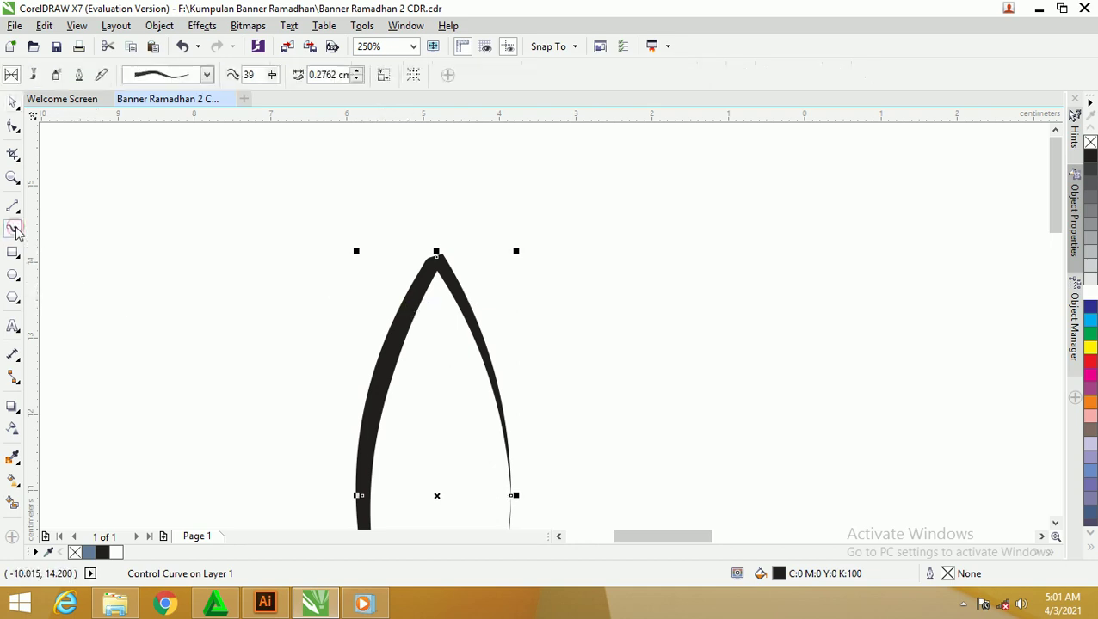
right_click(424, 296)
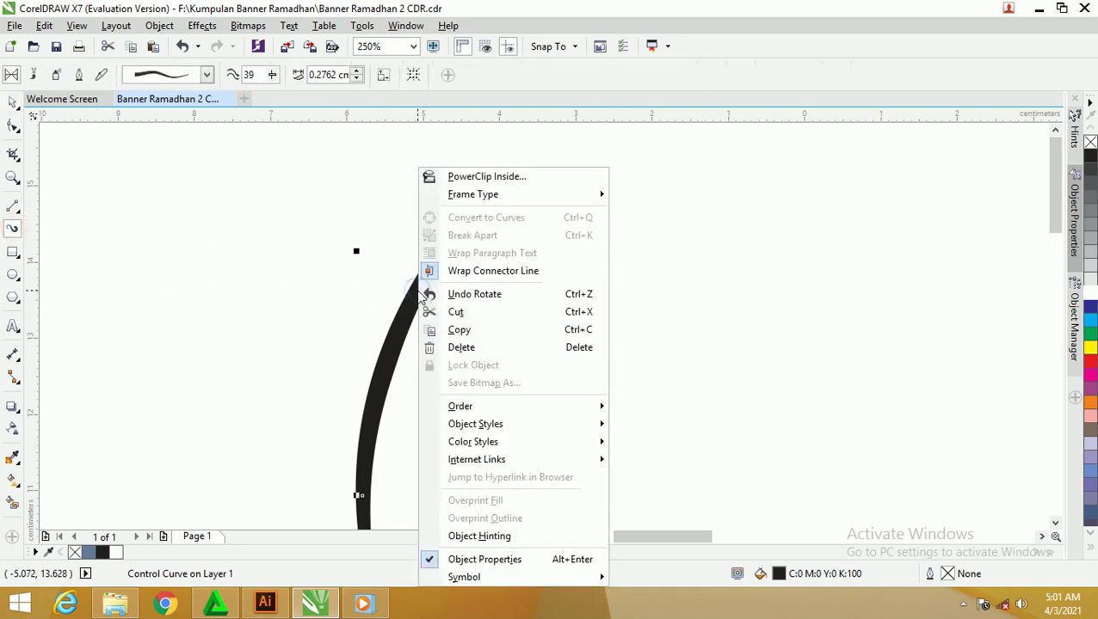
key("Escape")
right_click(427, 277)
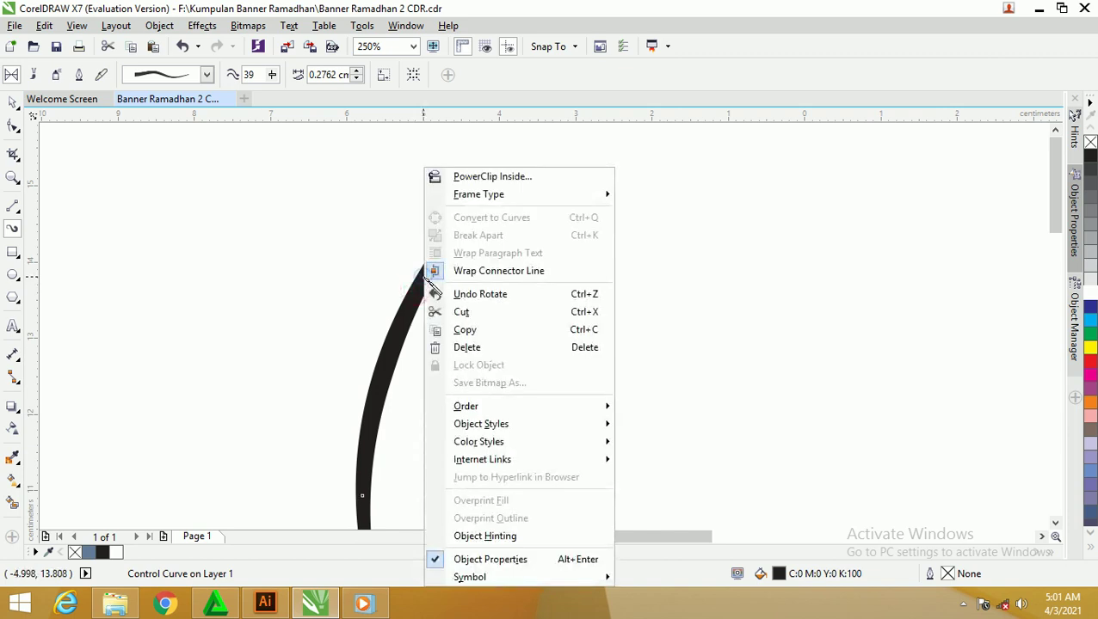
key("Escape")
right_click(416, 306)
Dismiss the object actions menus and undo an accidental move of the leaf stroke.
key("Escape")
right_click(402, 331)
key("Escape")
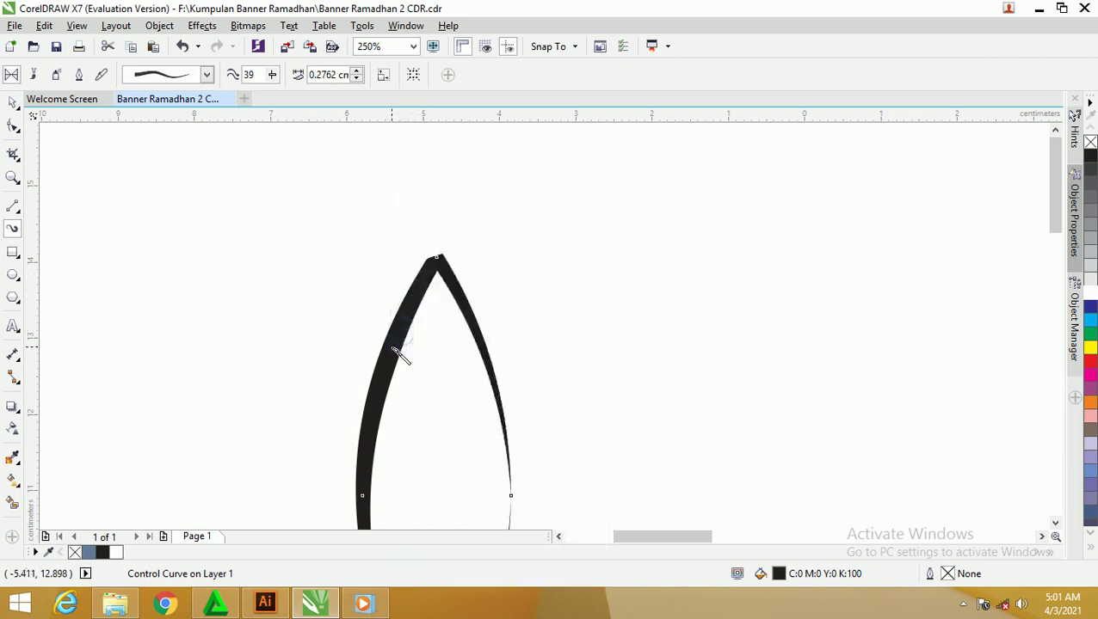
left_click(14, 104)
left_click(115, 169)
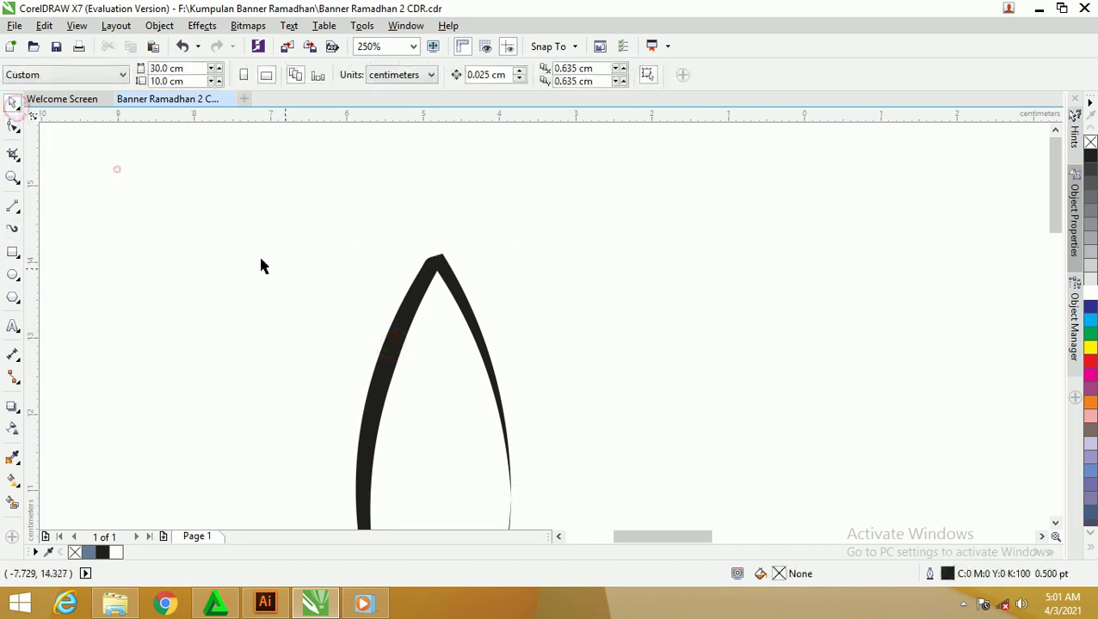
left_click_drag(410, 306, 369, 299)
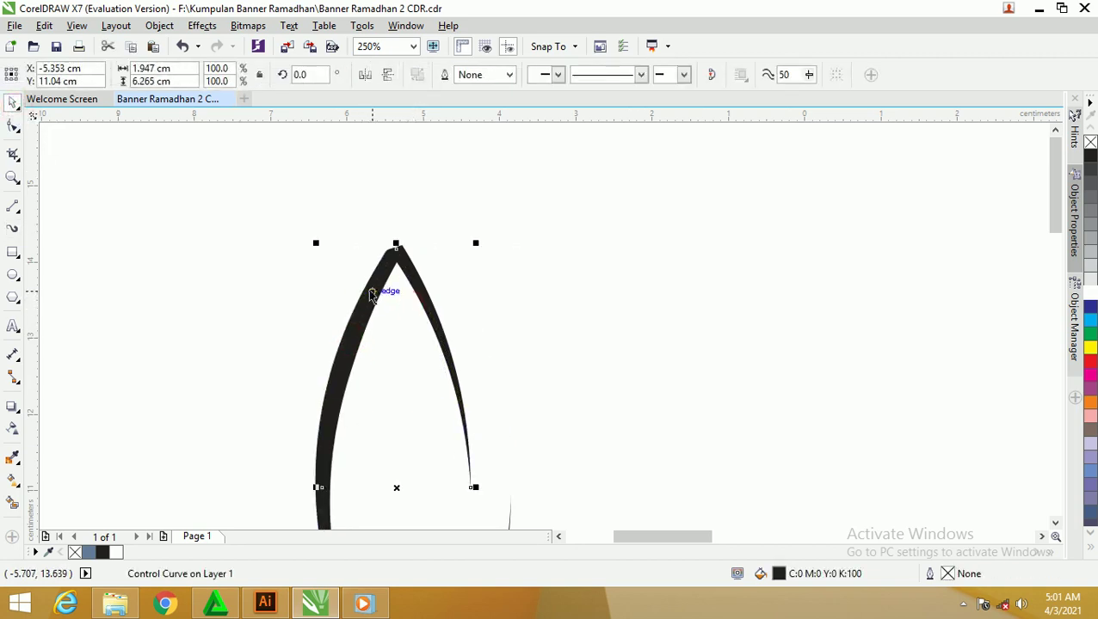
key("ctrl+z")
scroll(422, 301, "up", 2)
Break the leaf's Artistic Media brush stroke group apart into plain curves.
key("F10")
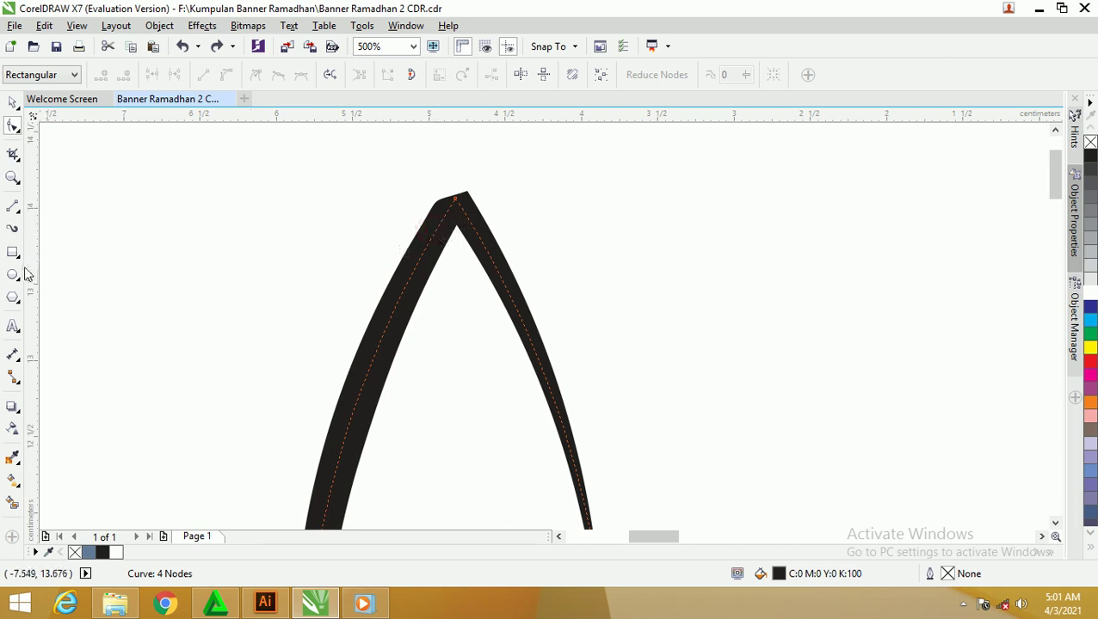
left_click(13, 228)
right_click(448, 222)
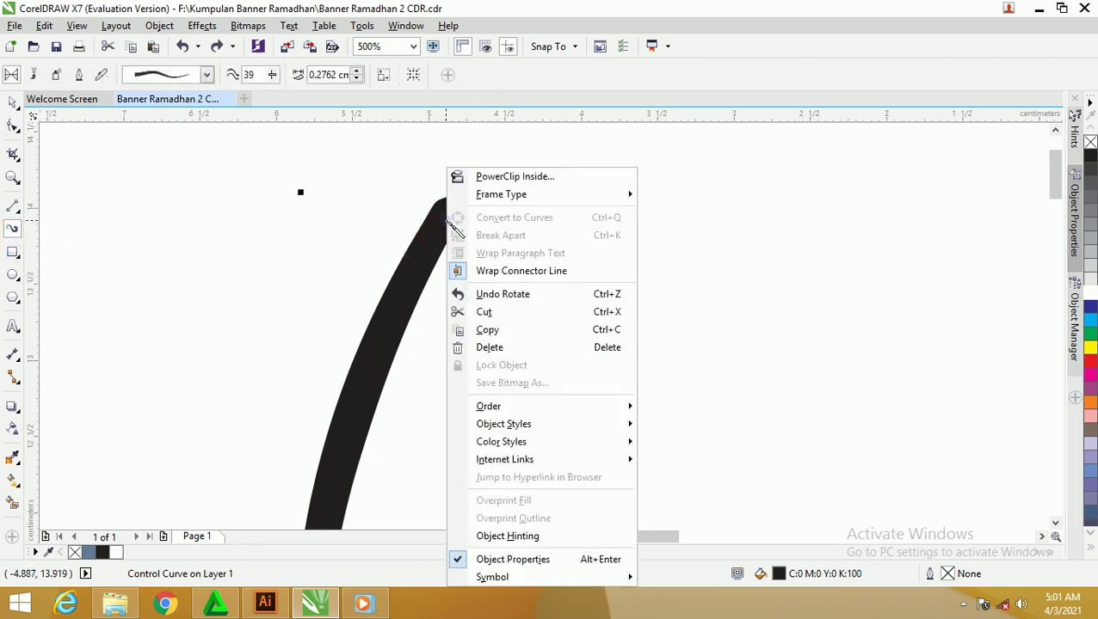
left_click(443, 223)
right_click(439, 221)
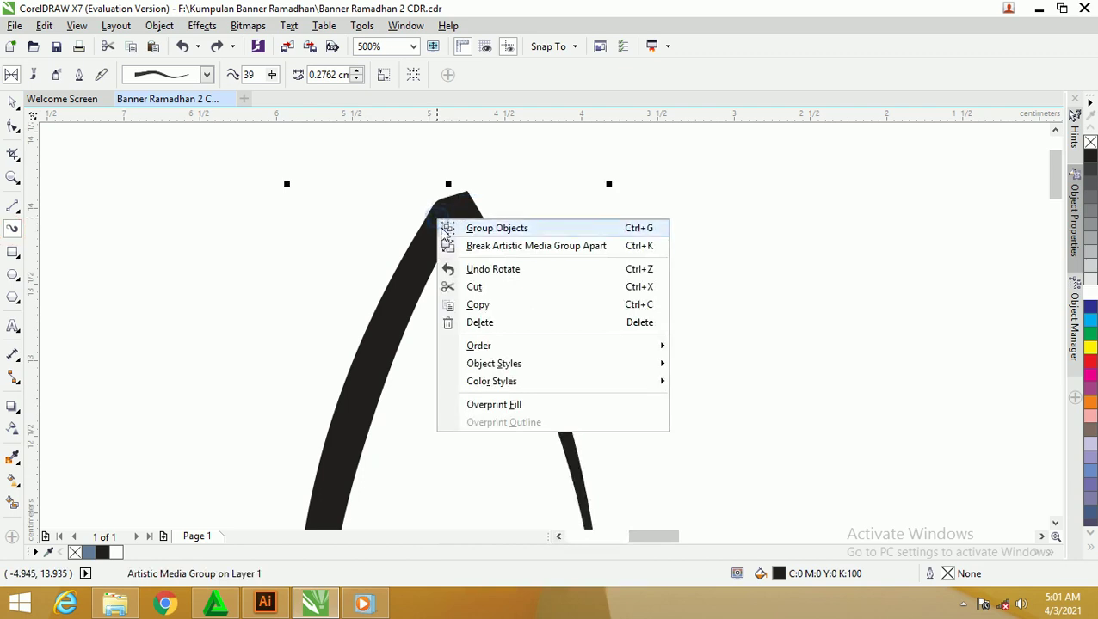
left_click(484, 247)
Pull the outline's inner apex node down to thicken and join the top tip.
left_click(12, 102)
key("F10")
left_click(415, 260)
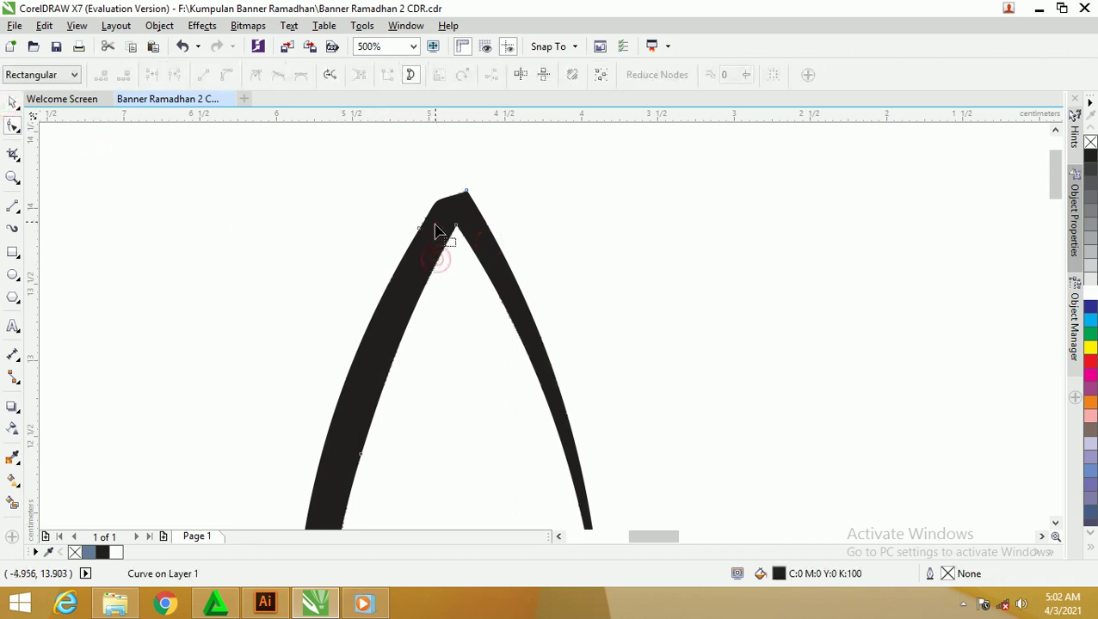
scroll(436, 228, "up", 3)
left_click_drag(508, 239, 510, 268)
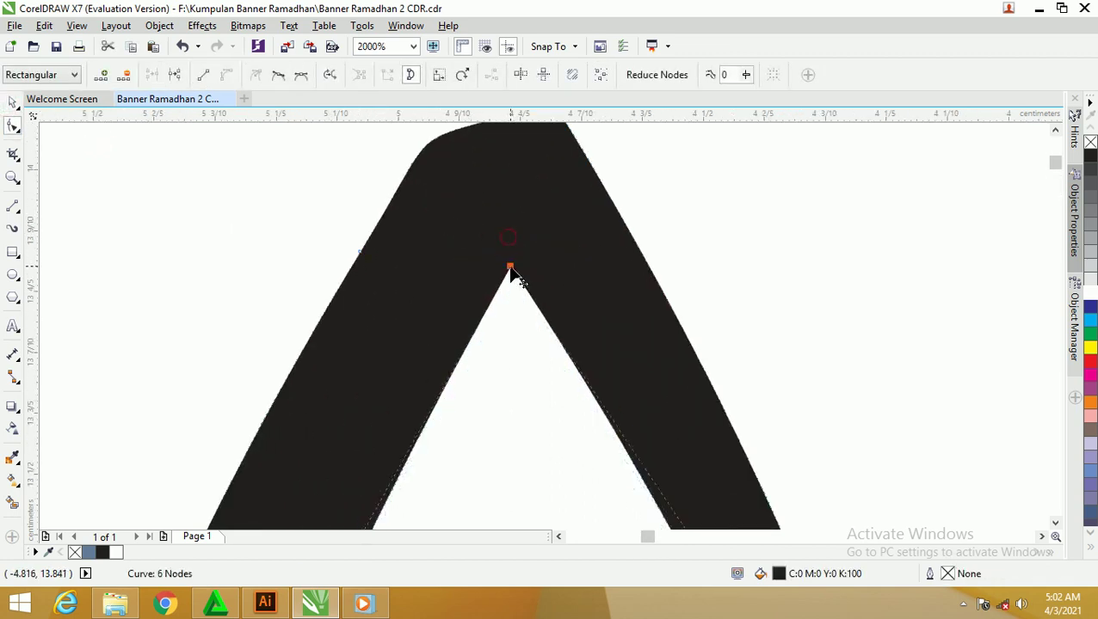
scroll(403, 240, "down", 3)
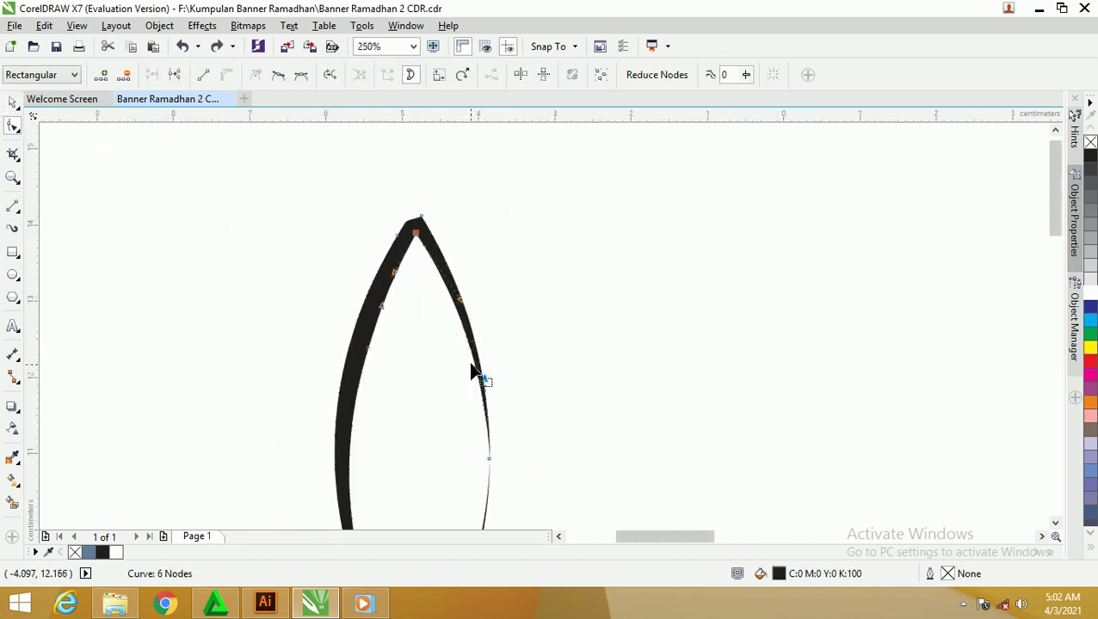
scroll(472, 372, "down", 2)
Select the thin path and the remaining brush stroke along the leaf, then deselect.
left_click(483, 457)
scroll(482, 463, "up", 2)
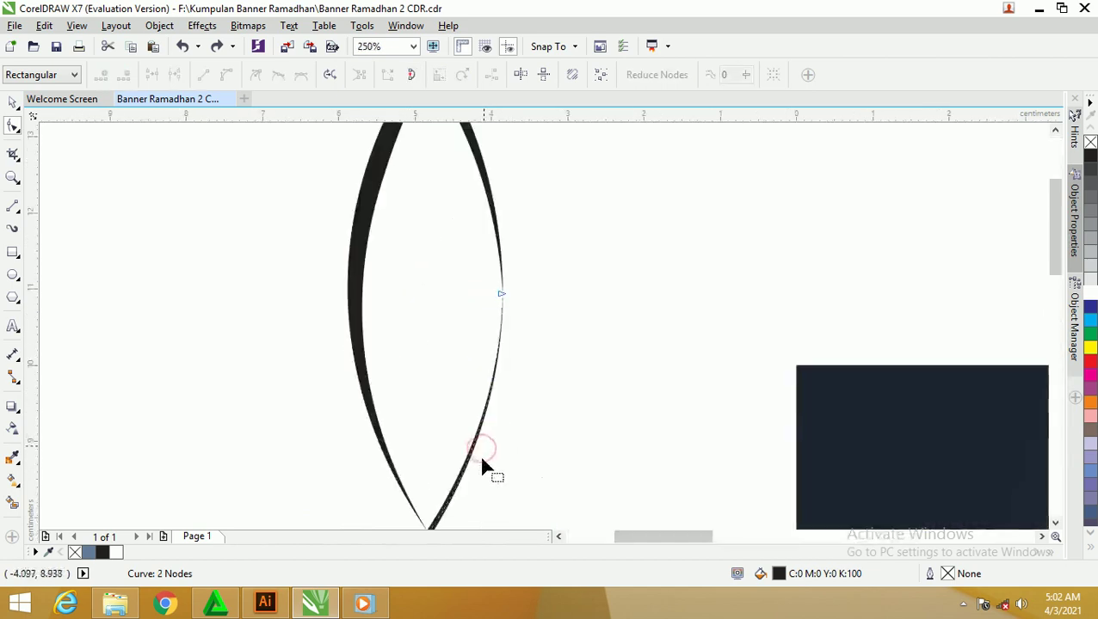
scroll(498, 385, "up", 2)
scroll(514, 404, "up", 1)
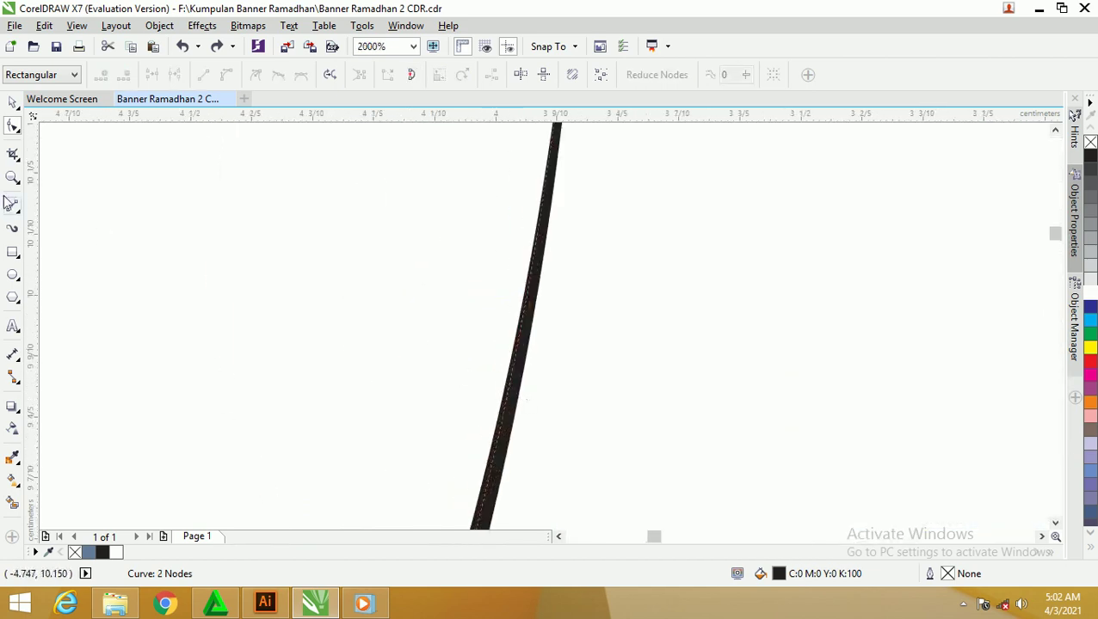
left_click(12, 228)
left_click(517, 385)
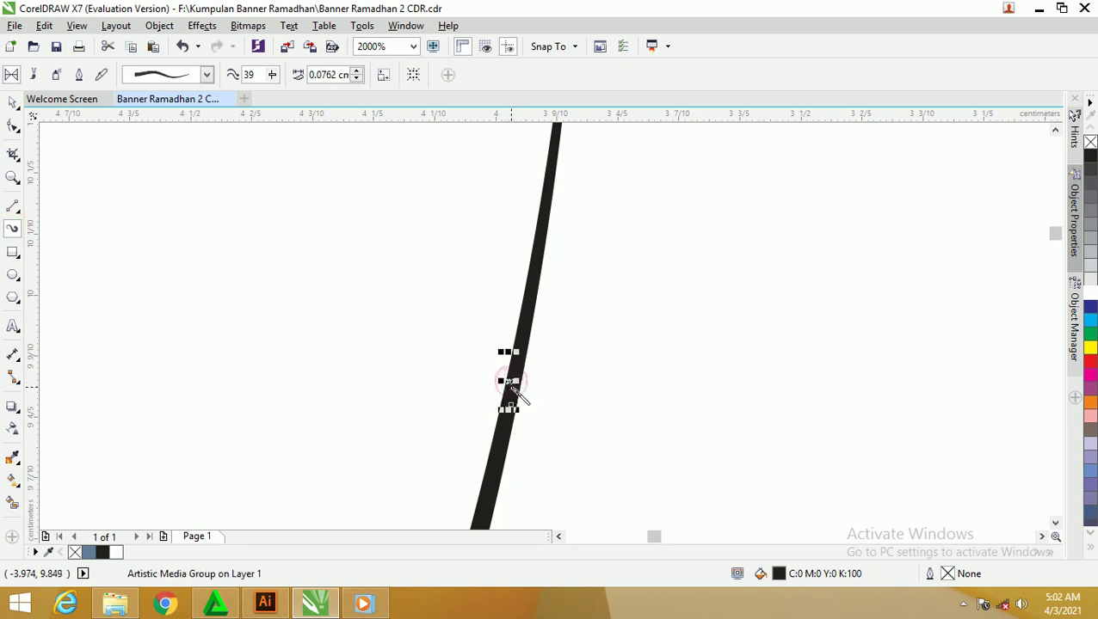
left_click(514, 391)
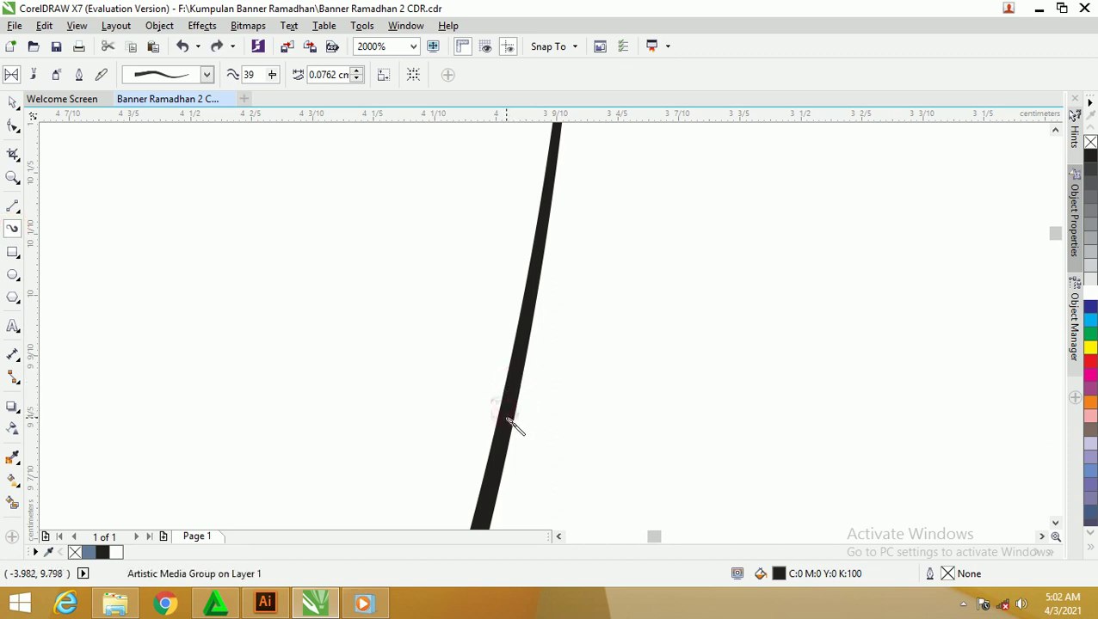
Work on the two lower-tip stroke pieces through the actions menu and Ctrl+K.
scroll(512, 421, "down", 3)
scroll(491, 482, "down", 3)
scroll(502, 449, "up", 4)
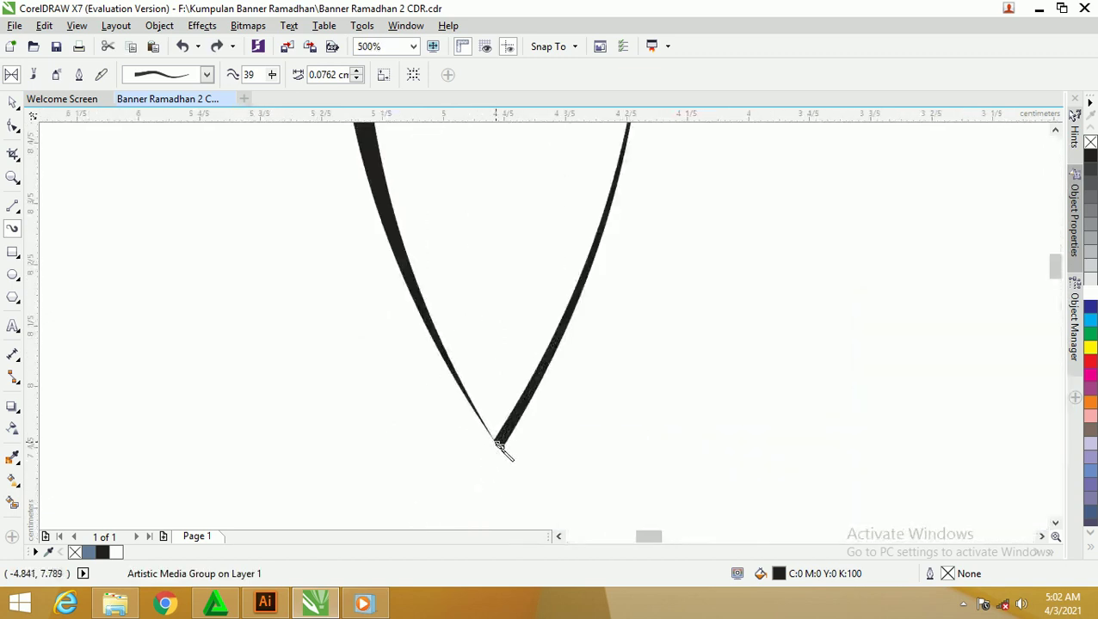
scroll(514, 453, "up", 2)
right_click(528, 412)
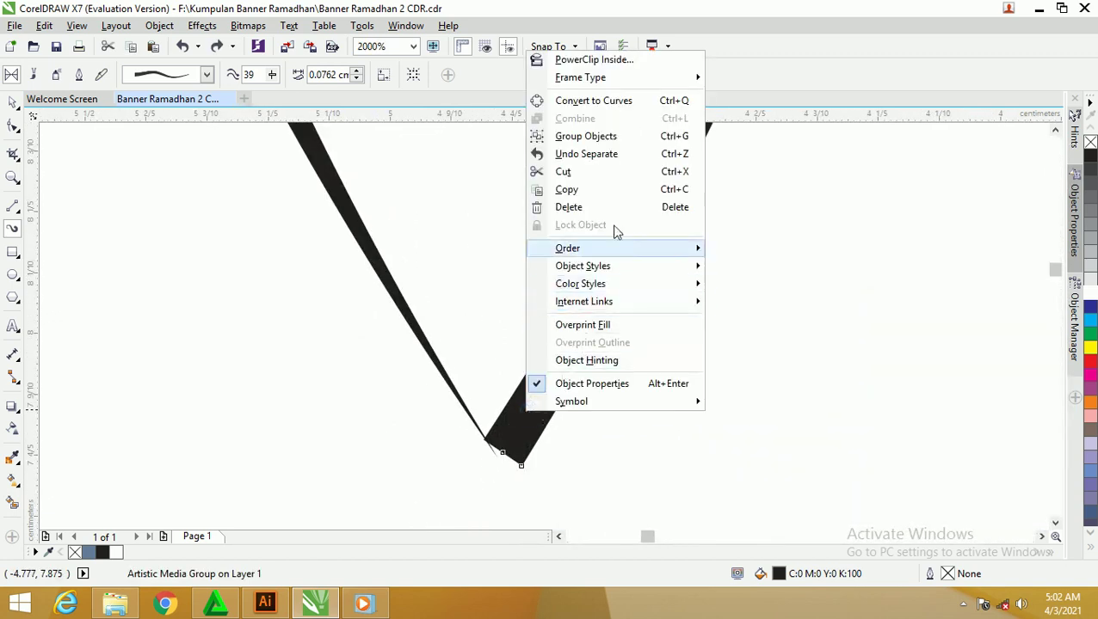
right_click(539, 420)
right_click(537, 414)
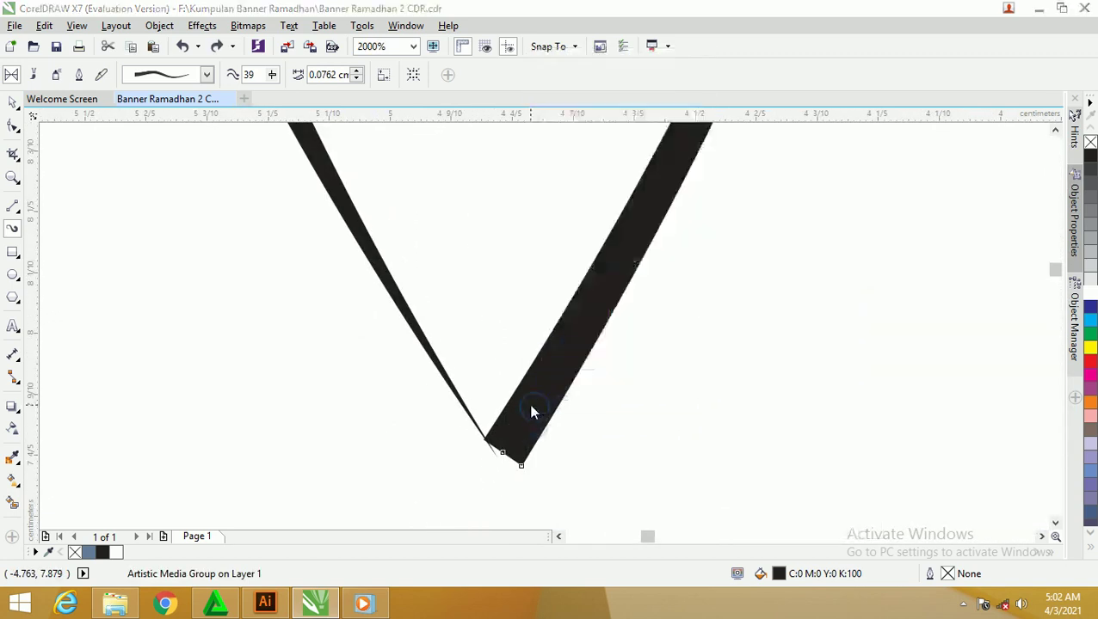
right_click(530, 413)
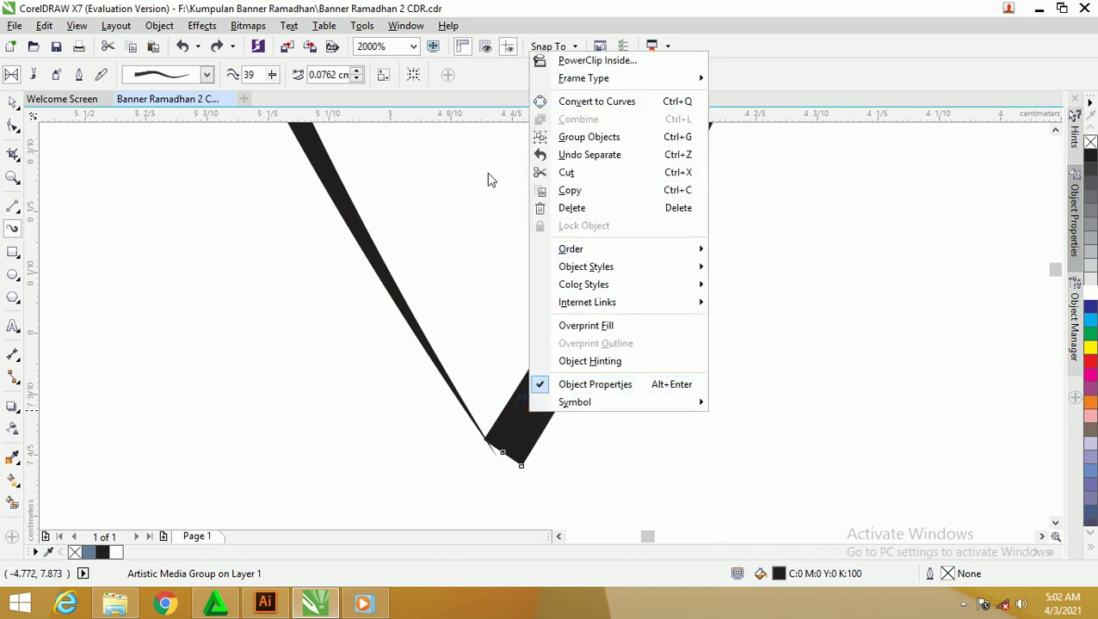
left_click(392, 7)
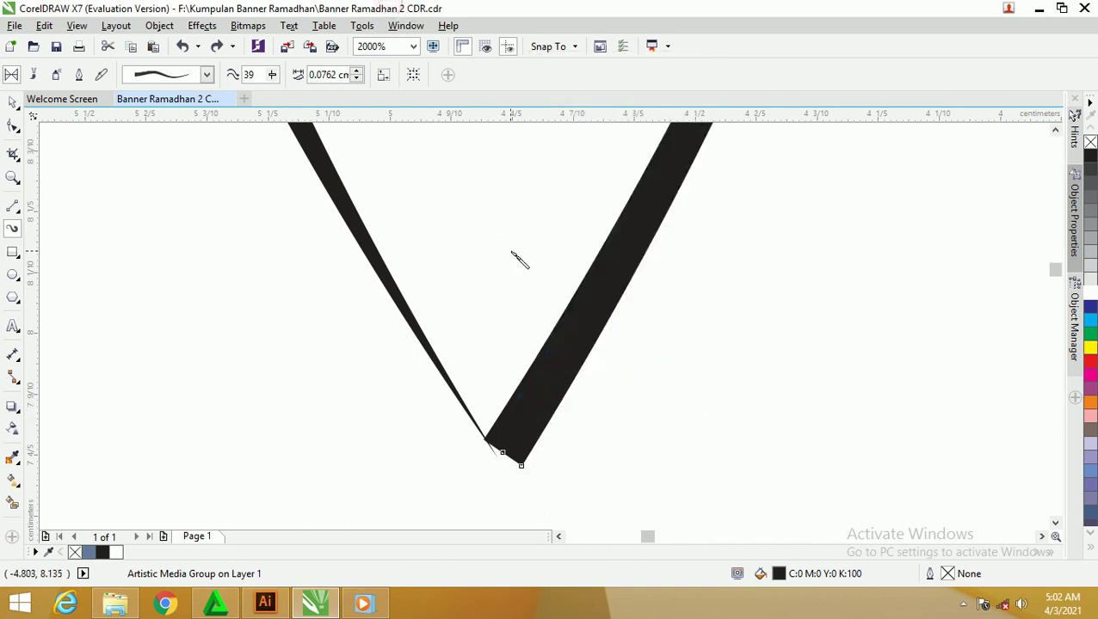
key("ctrl+k")
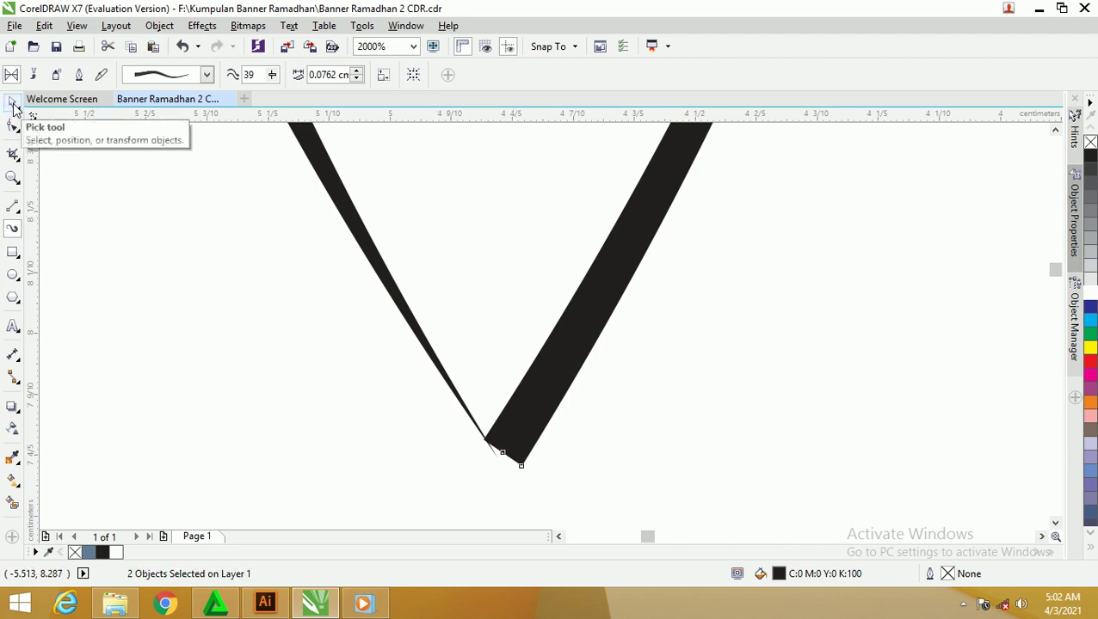
Browse the Object menu commands, then clear the canvas selection.
left_click(13, 104)
left_click(160, 26)
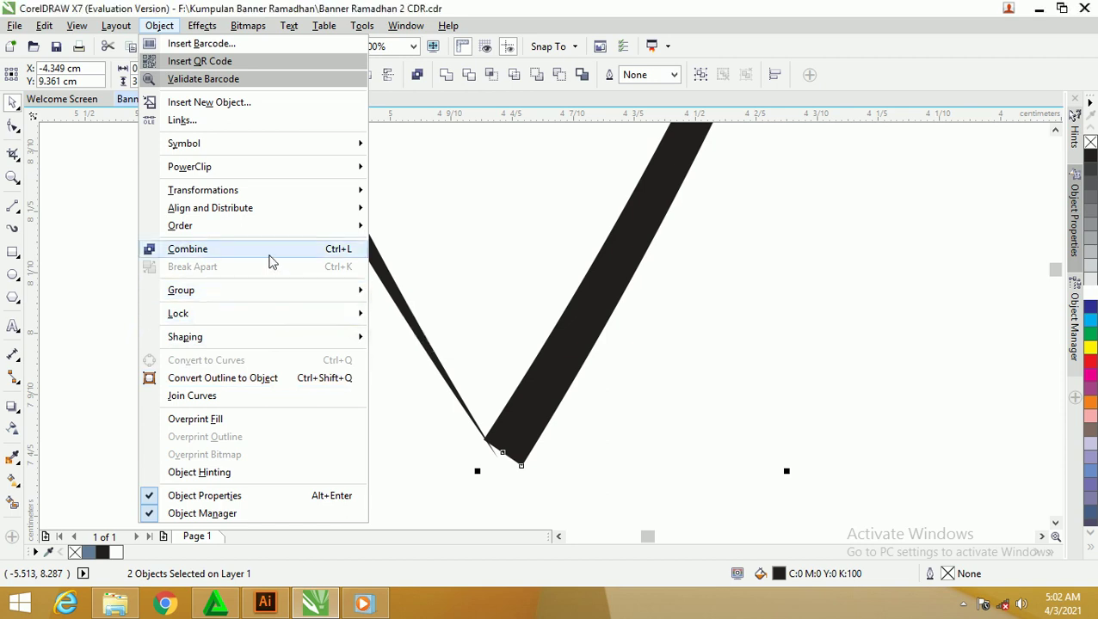
left_click(27, 114)
left_click(105, 166)
Give the hidden curve beside the right stroke a black hairline outline and nudge it right.
left_click(584, 405)
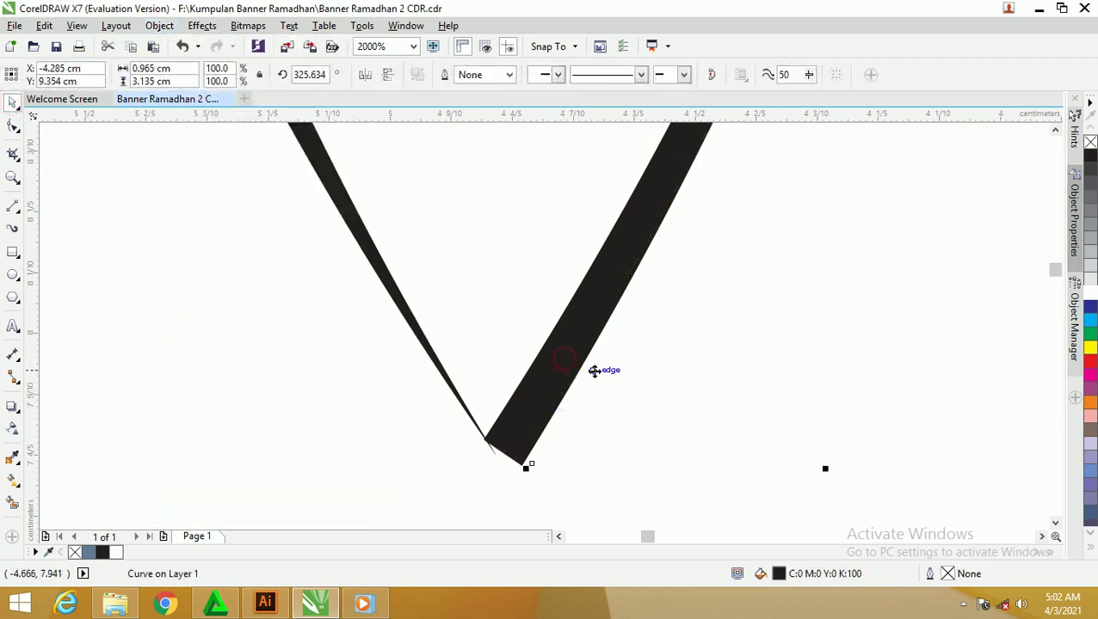
scroll(592, 365, "down", 5)
scroll(605, 349, "down", 1)
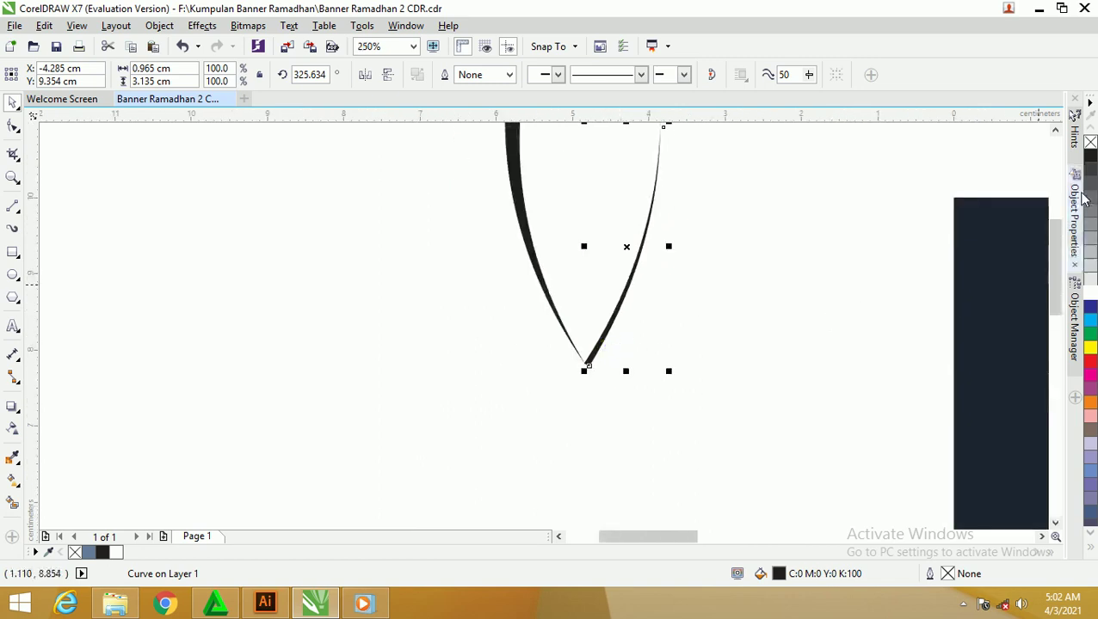
right_click(1088, 153)
scroll(721, 206, "up", 2)
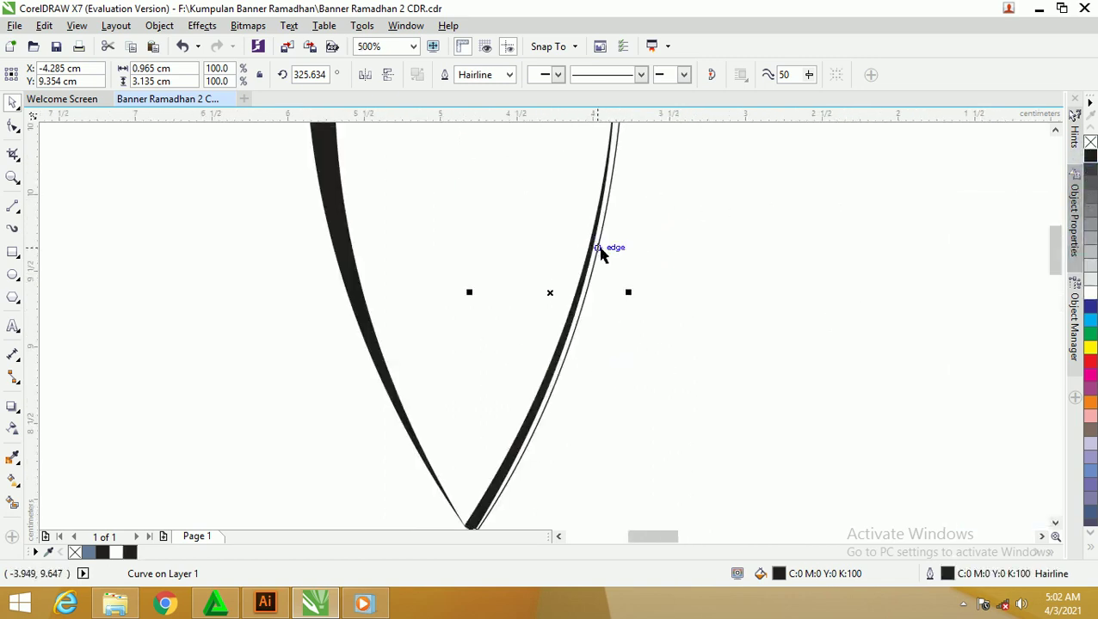
left_click_drag(603, 256, 639, 270)
scroll(615, 249, "down", 3)
scroll(615, 248, "down", 1)
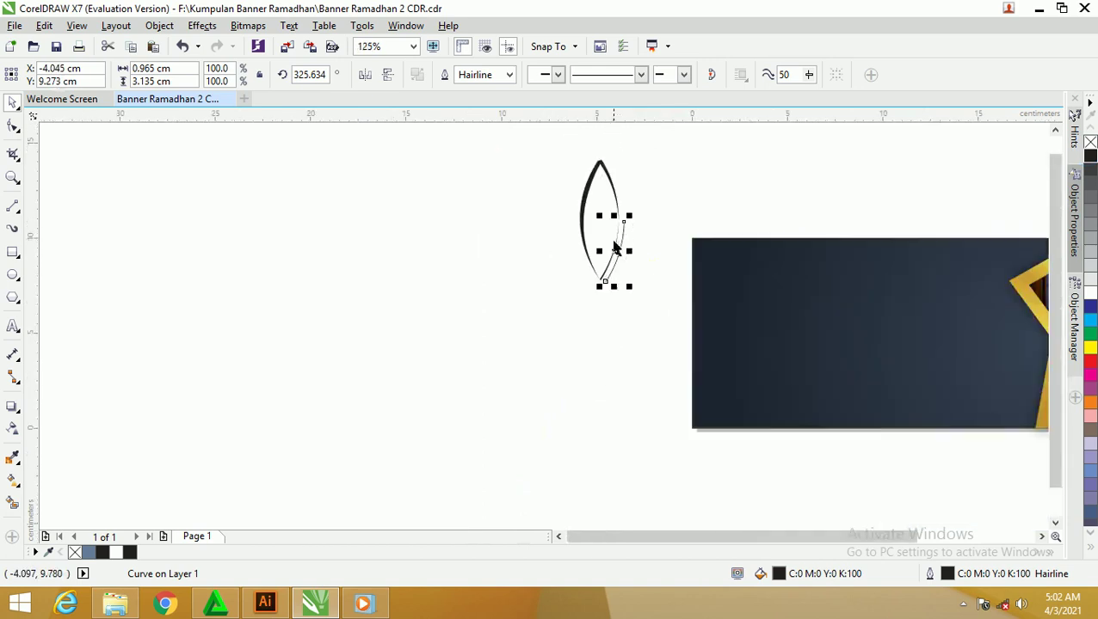
left_click(612, 244)
scroll(594, 211, "up", 2)
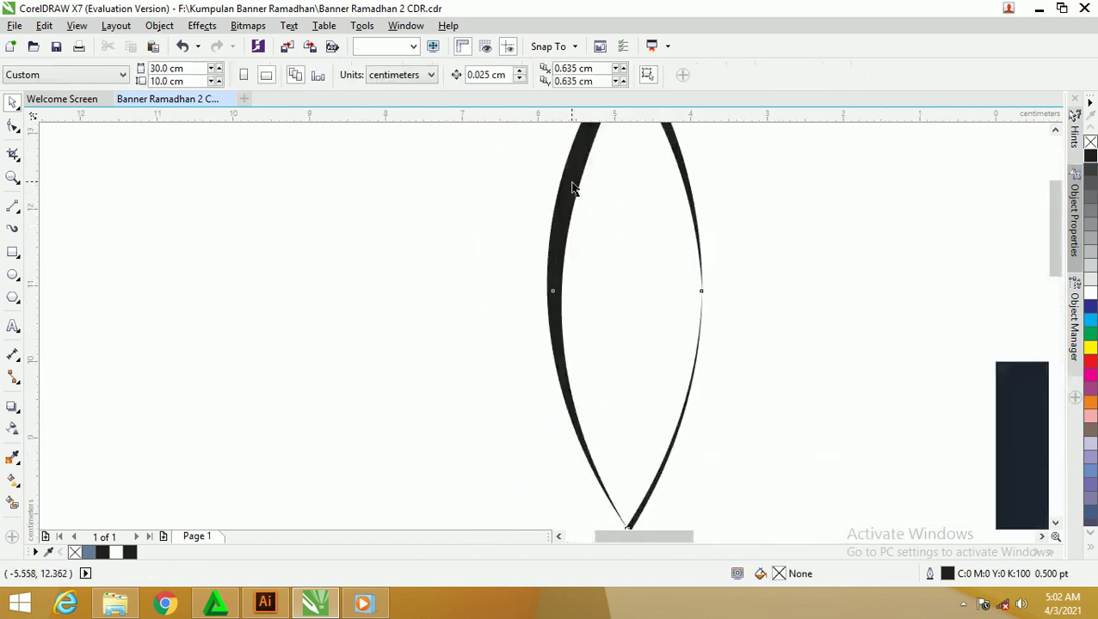
Try outlining the stray left curve, undo it, and select the whole leaf curve.
left_click(574, 190)
left_click(499, 214)
key("super")
key("super")
left_click(578, 228)
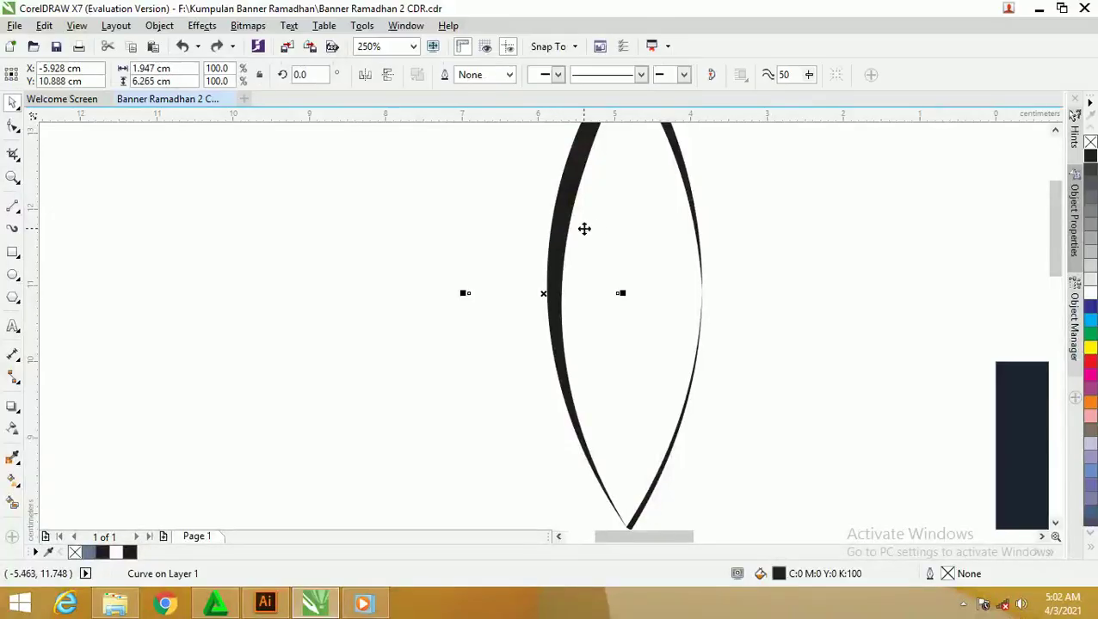
right_click(1090, 156)
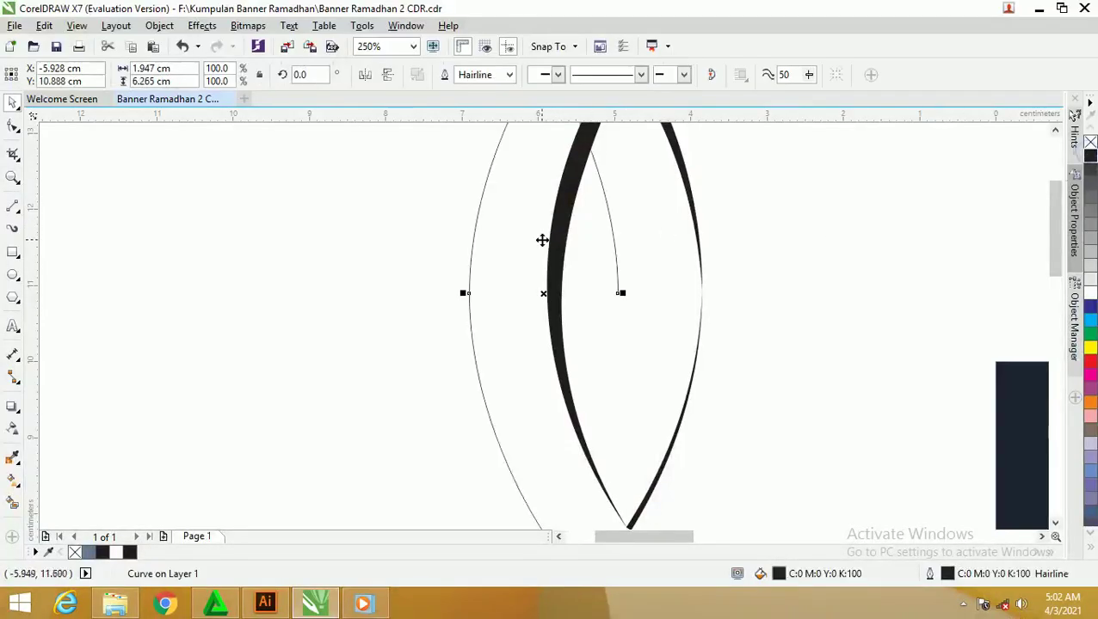
key("ctrl+z")
left_click(566, 217)
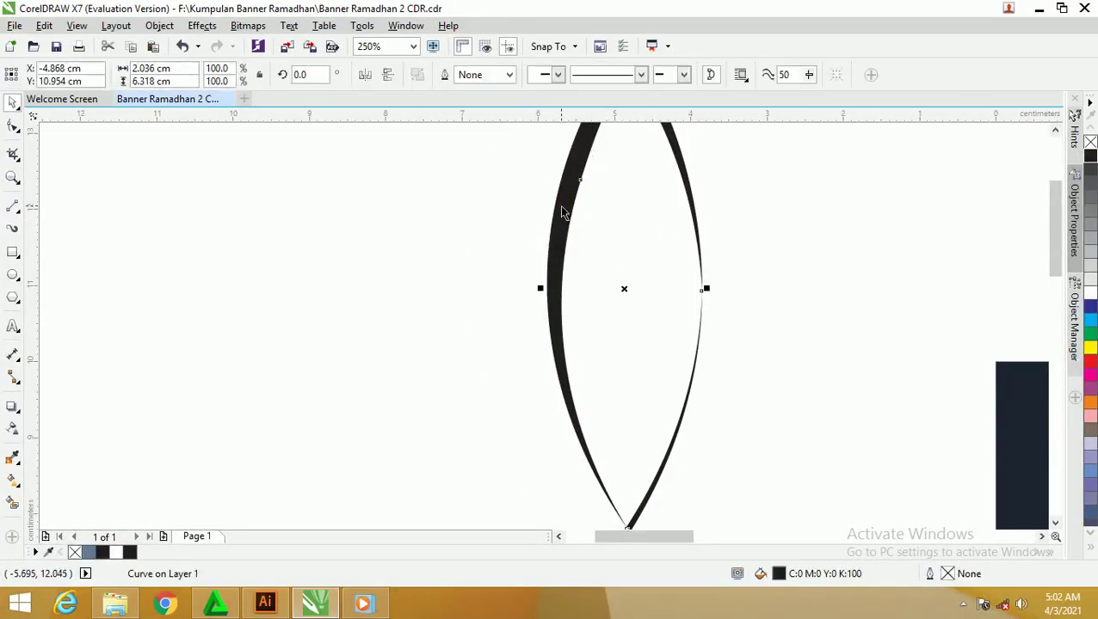
scroll(594, 204, "down", 2)
scroll(600, 200, "up", 2)
scroll(581, 181, "up", 1)
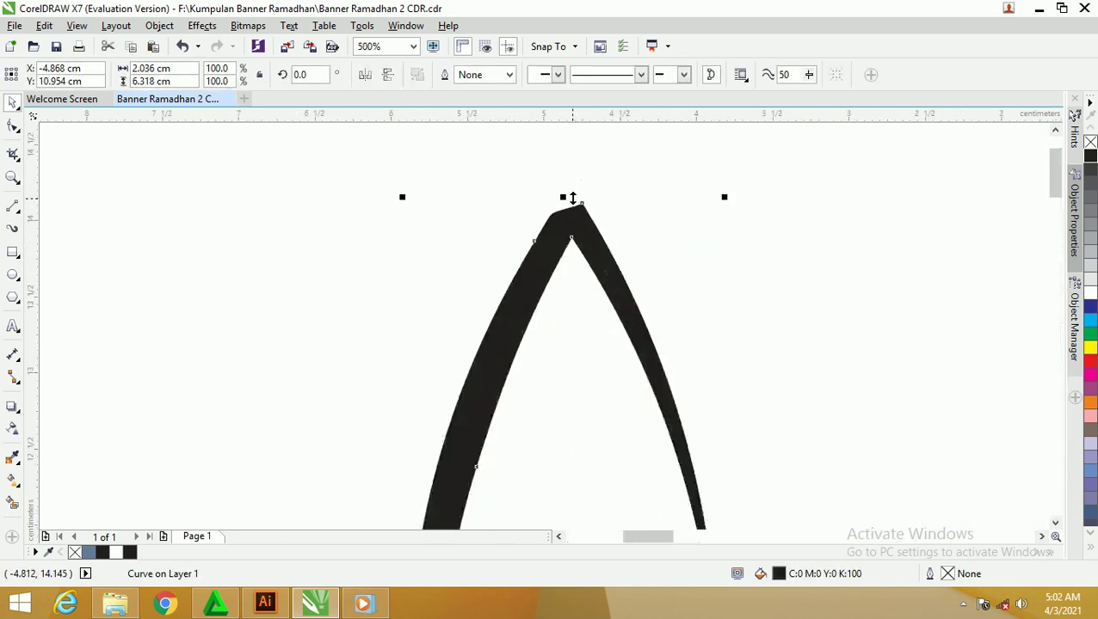
scroll(577, 206, "up", 2)
scroll(488, 218, "down", 1)
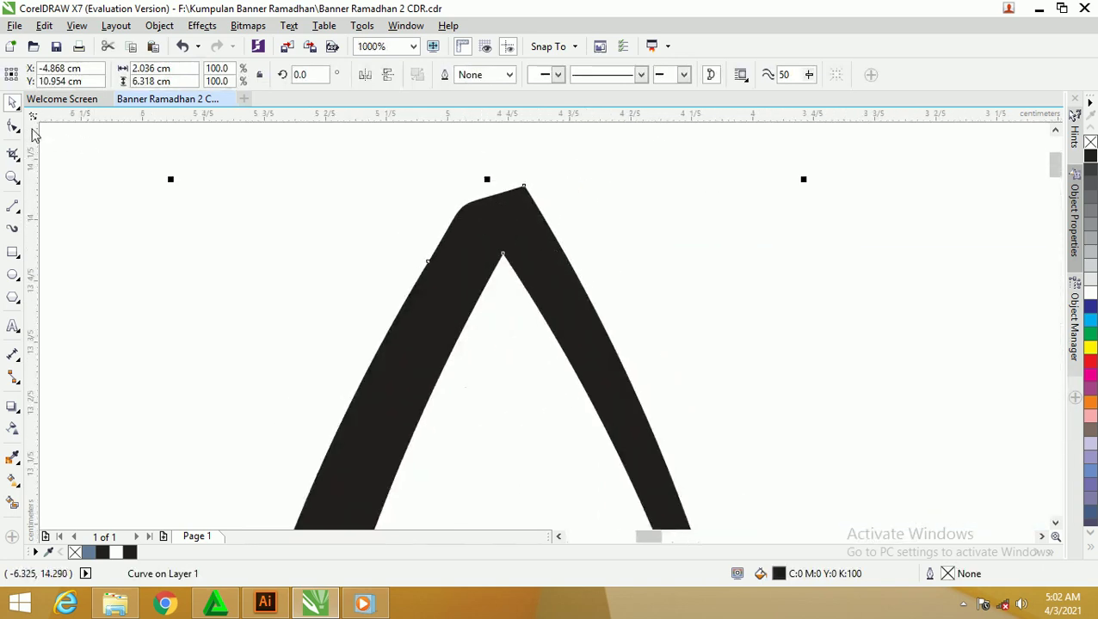
Add a node at the leaf's top tip and drag it and its curvature into a peak.
left_click(13, 127)
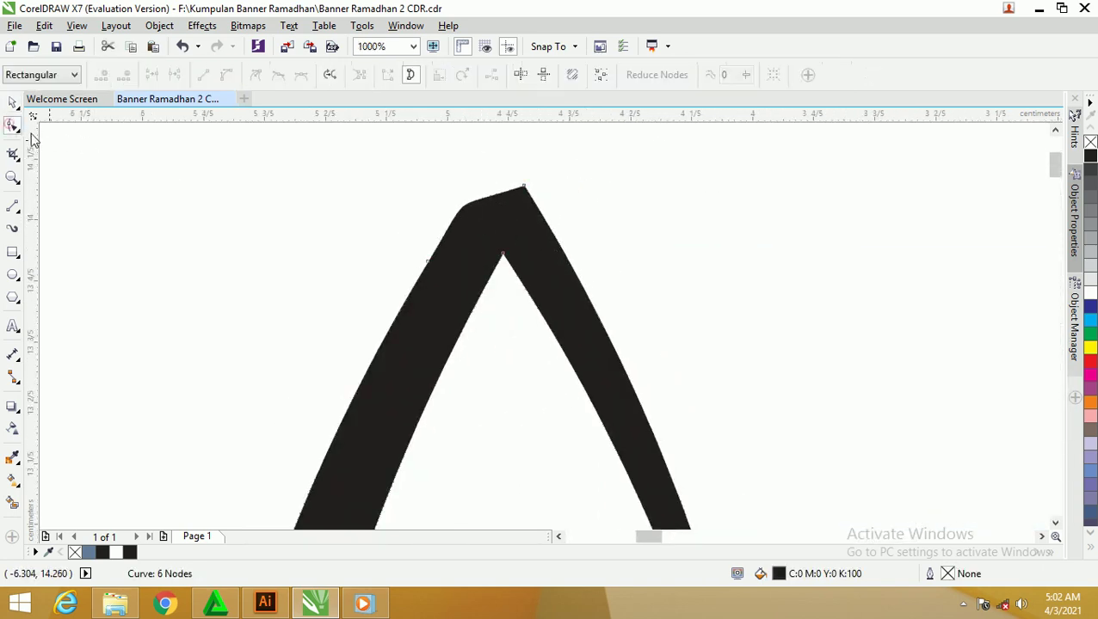
double_click(504, 198)
left_click_drag(504, 198, 502, 141)
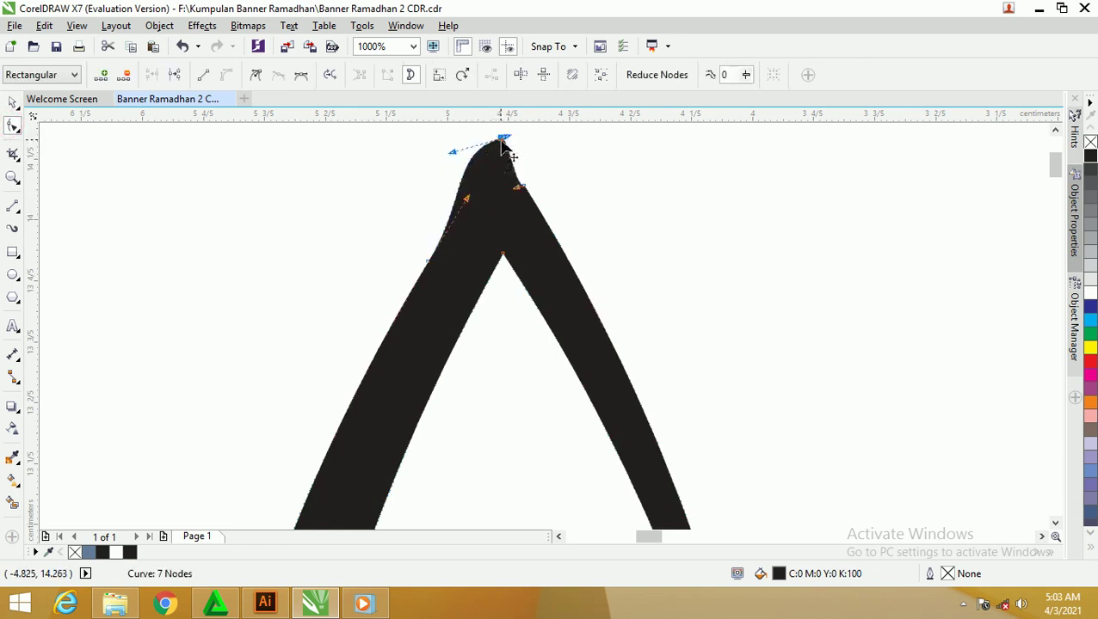
left_click_drag(504, 143, 503, 172)
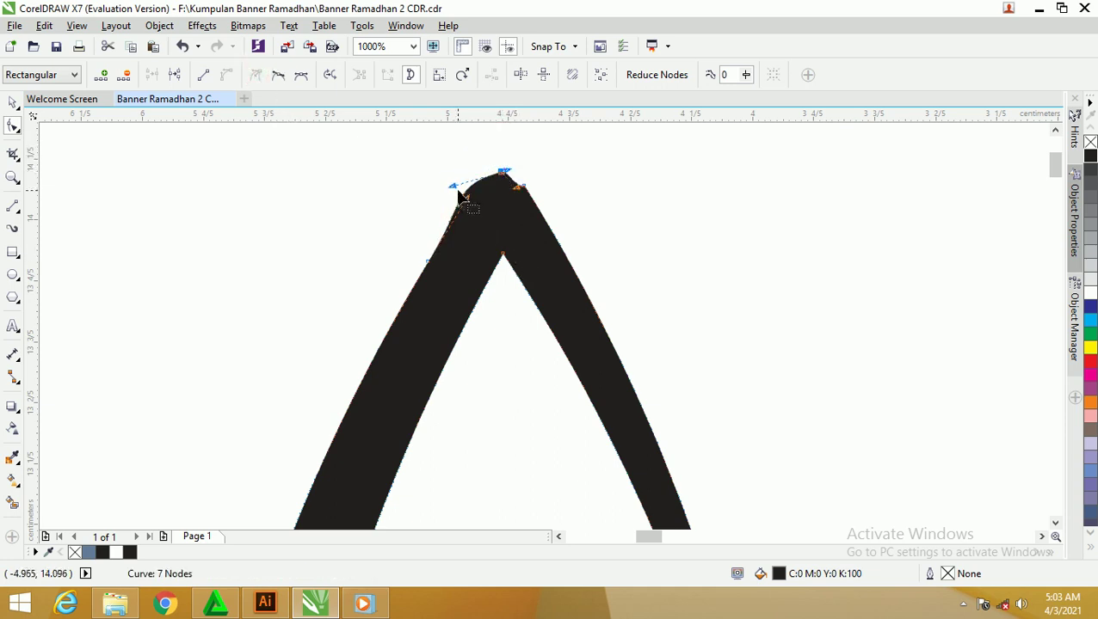
mouse_move(454, 184)
left_mouse_down()
mouse_move(471, 225)
mouse_move(462, 203)
left_mouse_up()
mouse_move(504, 173)
left_mouse_down()
mouse_move(503, 156)
mouse_move(523, 180)
left_mouse_up()
left_click(523, 191)
scroll(516, 182, "up", 1)
Refine the apex node and neighbouring handles so the tip settles into a sharp point.
left_click(542, 197)
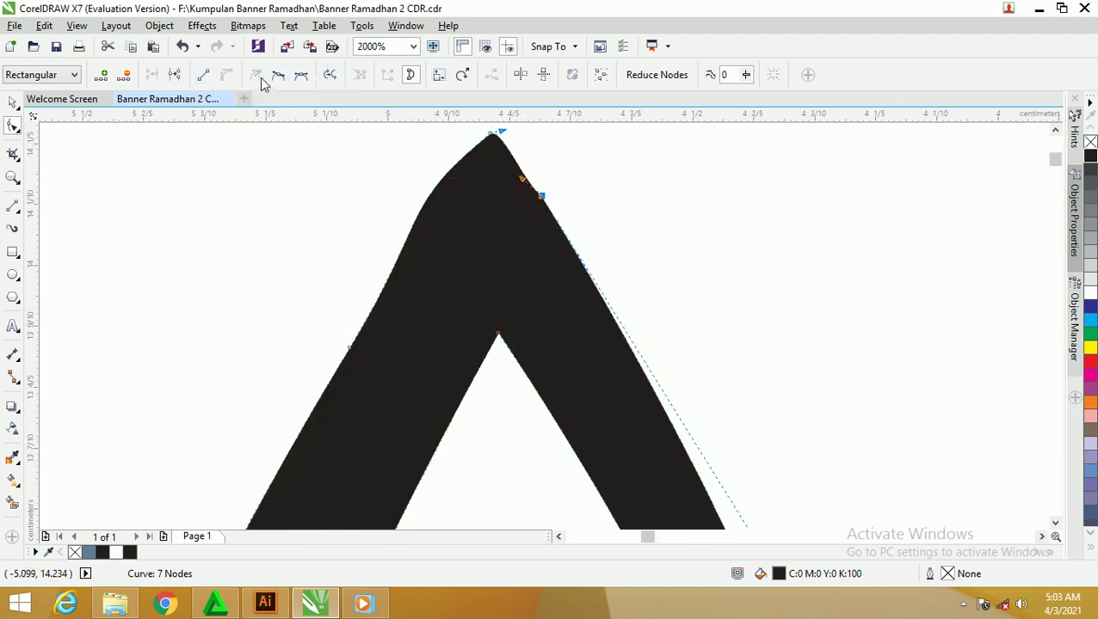
left_click(353, 347)
left_click(402, 200)
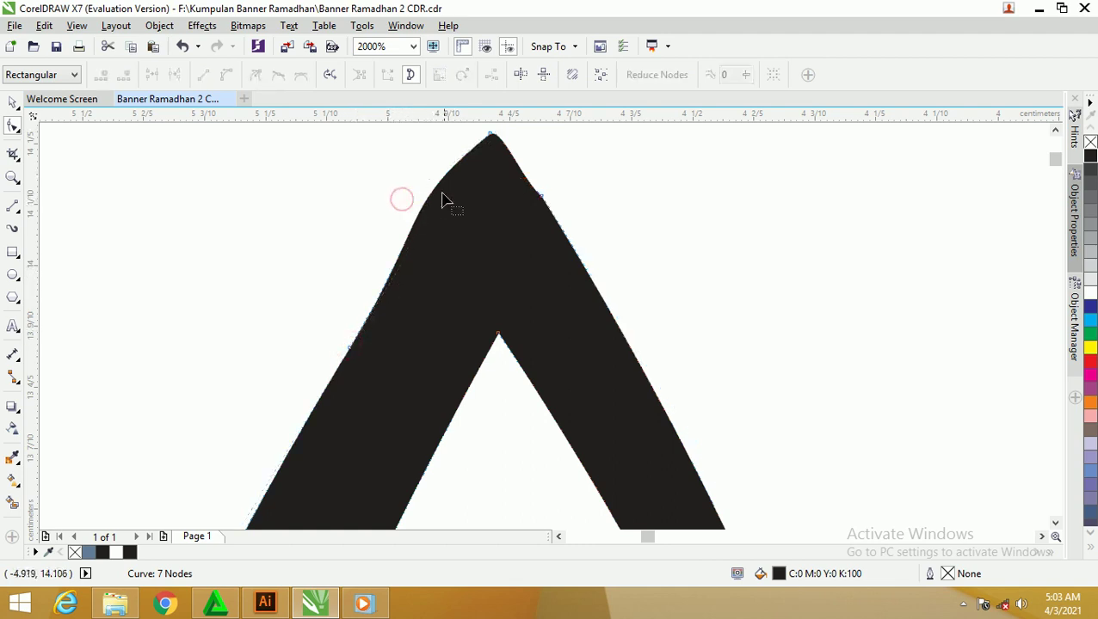
left_click(490, 135)
left_click_drag(399, 203, 429, 226)
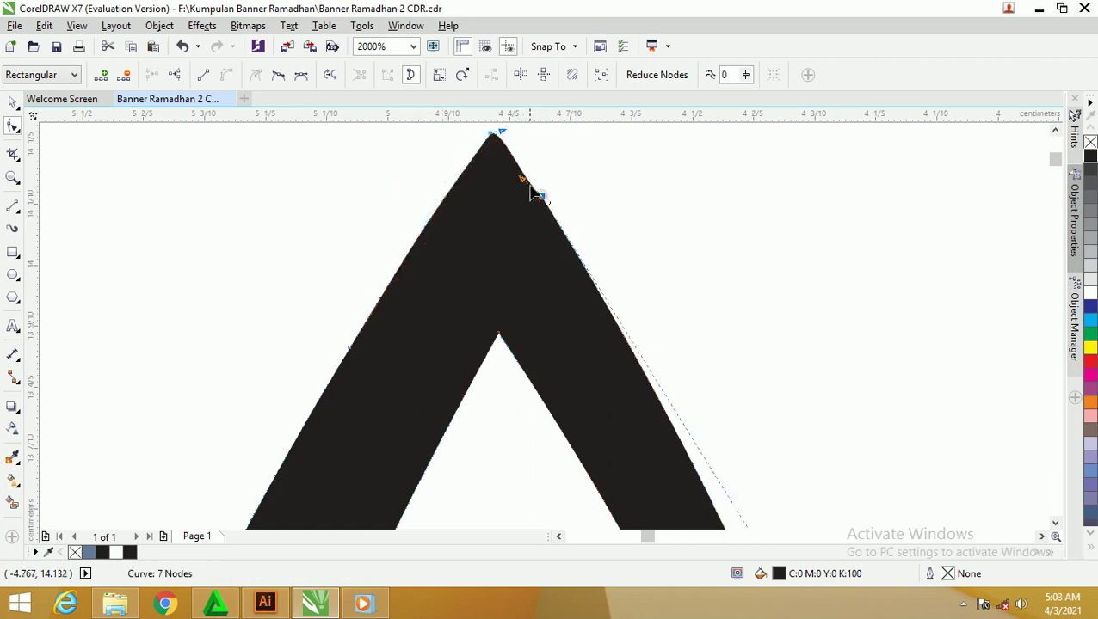
left_click_drag(531, 191, 523, 183)
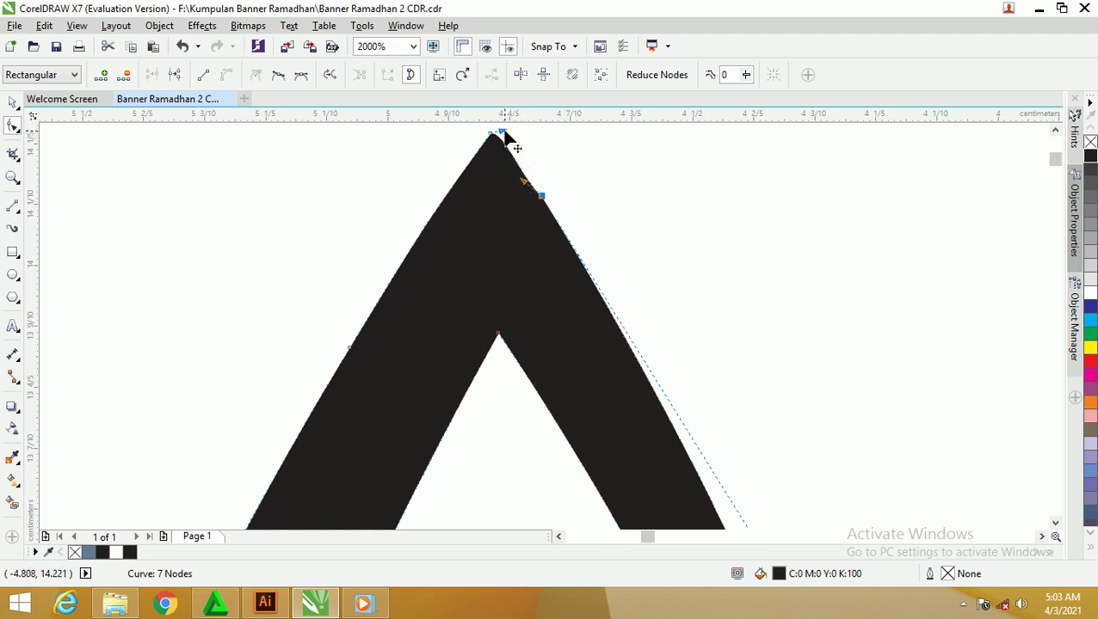
mouse_move(502, 140)
left_mouse_down()
mouse_move(529, 196)
mouse_move(527, 186)
left_mouse_up()
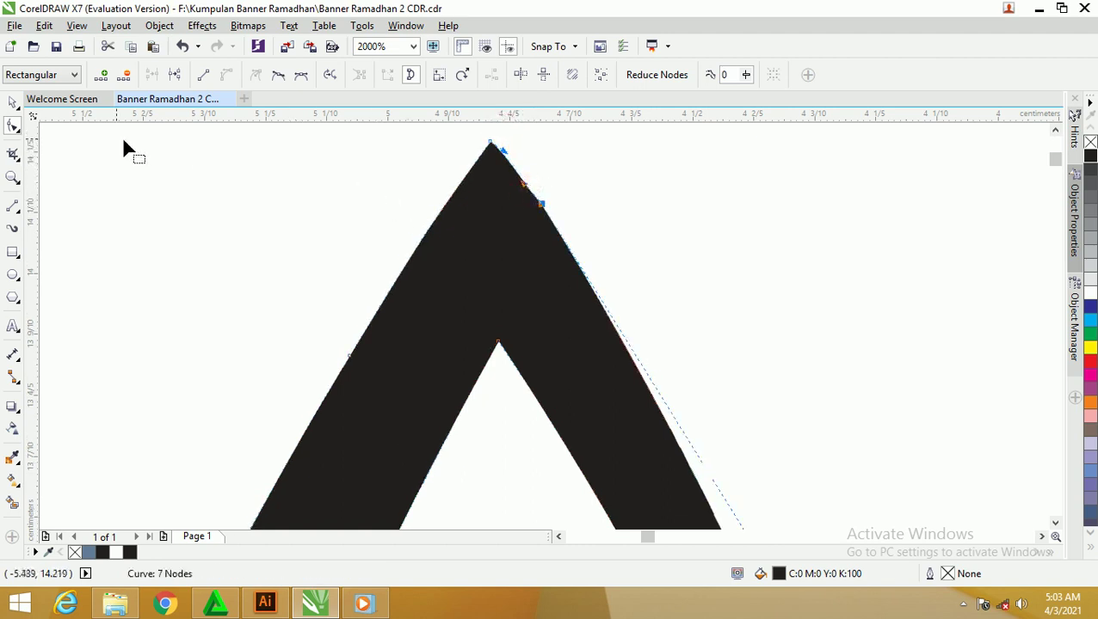
left_click(12, 103)
left_click(179, 178)
scroll(323, 178, "down", 5)
scroll(331, 182, "down", 1)
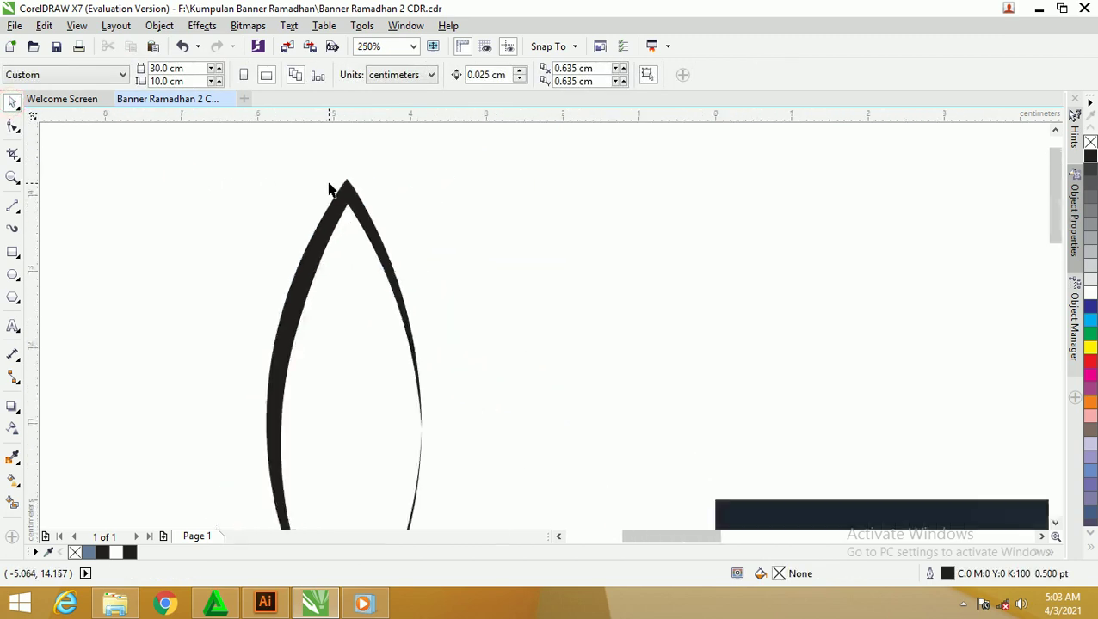
Combine both leaf parts into one curve and shift it further left.
scroll(323, 186, "down", 4)
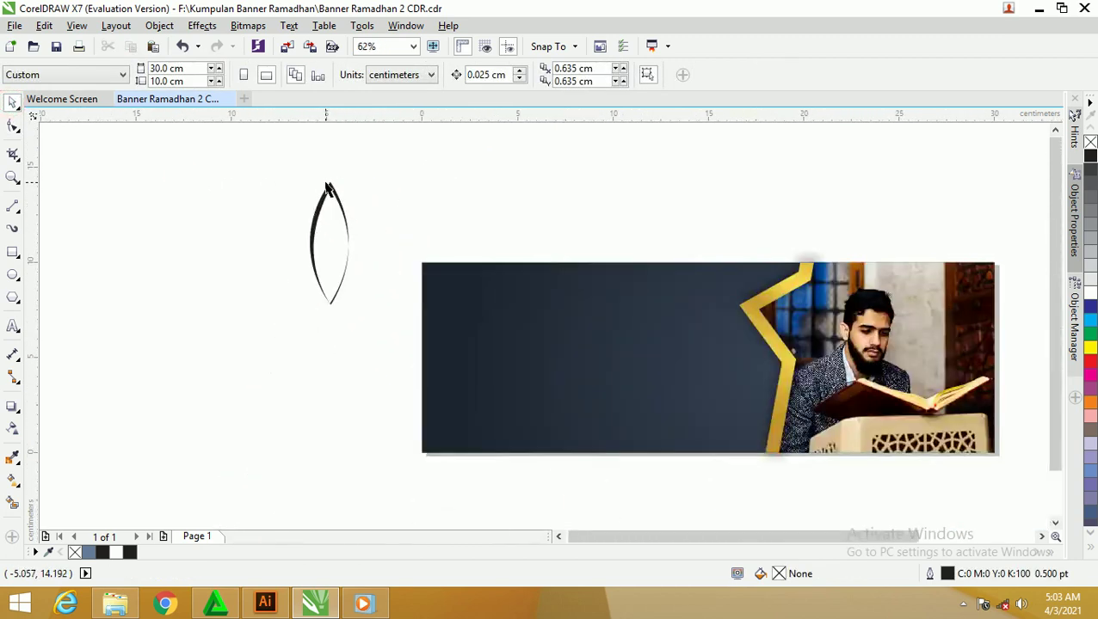
left_click_drag(361, 323, 280, 168)
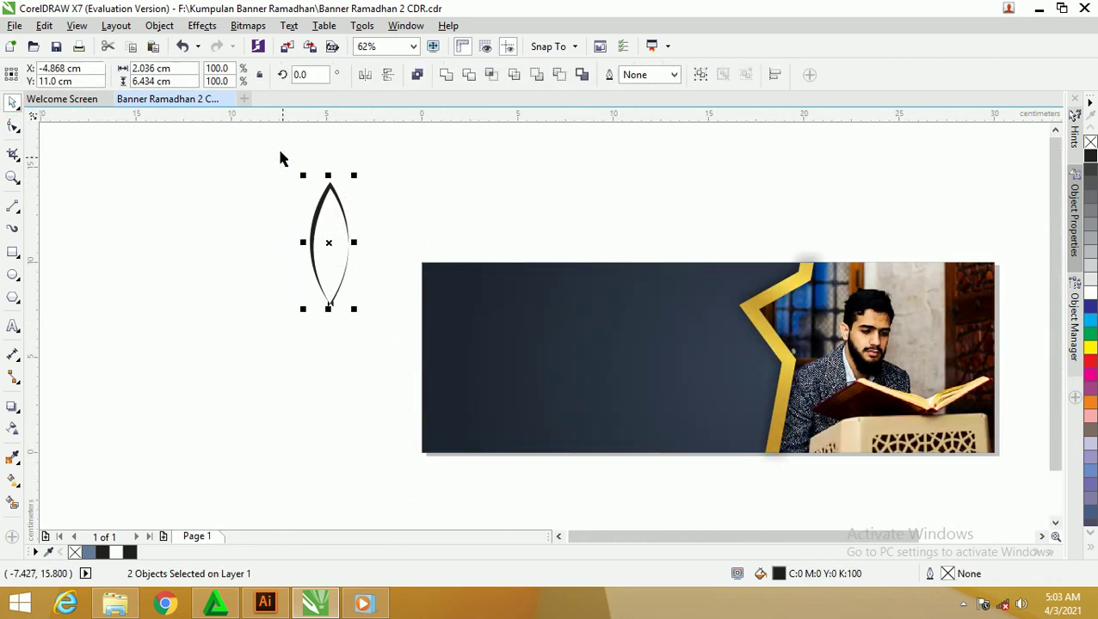
left_click(418, 77)
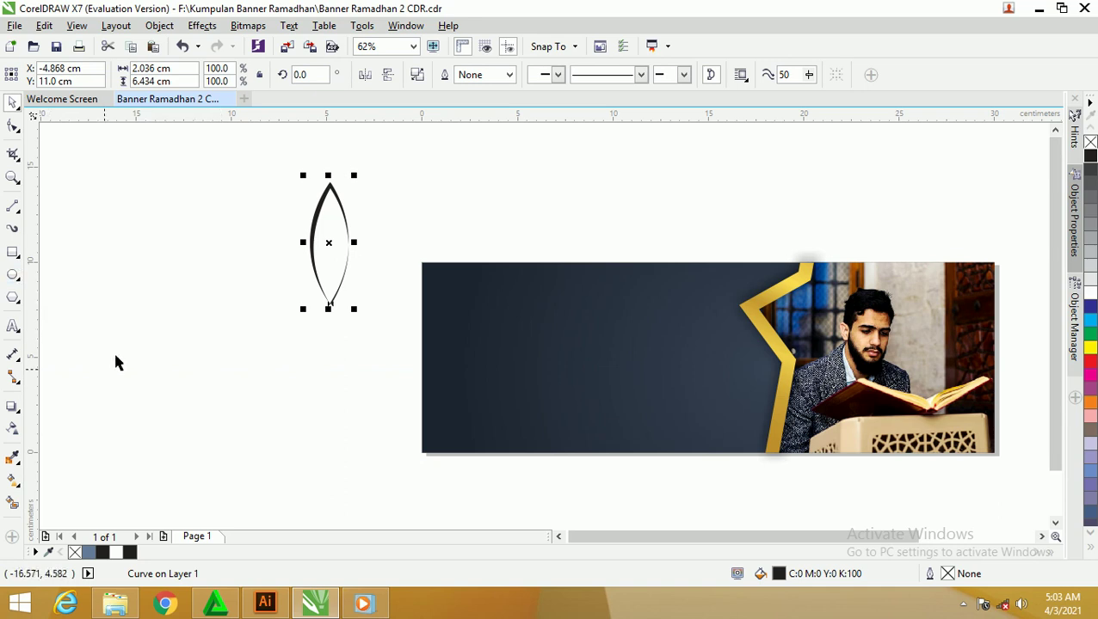
left_click_drag(328, 186, 236, 191)
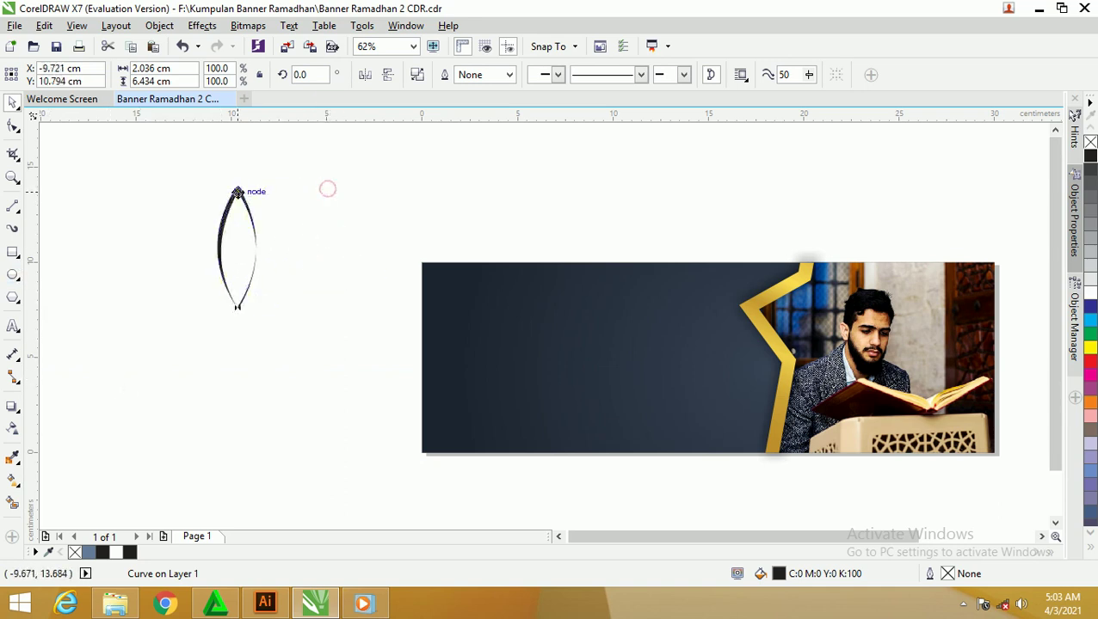
left_click_drag(235, 248, 238, 306)
key("ctrl+z")
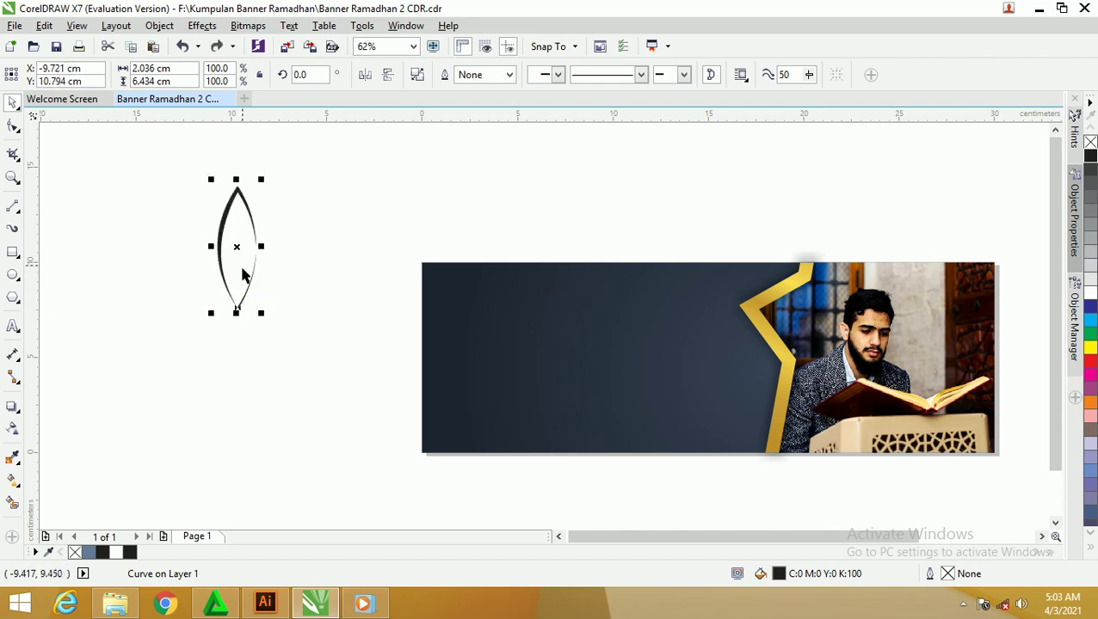
Move the rotation centre to the leaf's bottom tip and open the Window menu.
left_click(236, 200)
left_click_drag(236, 247, 236, 307)
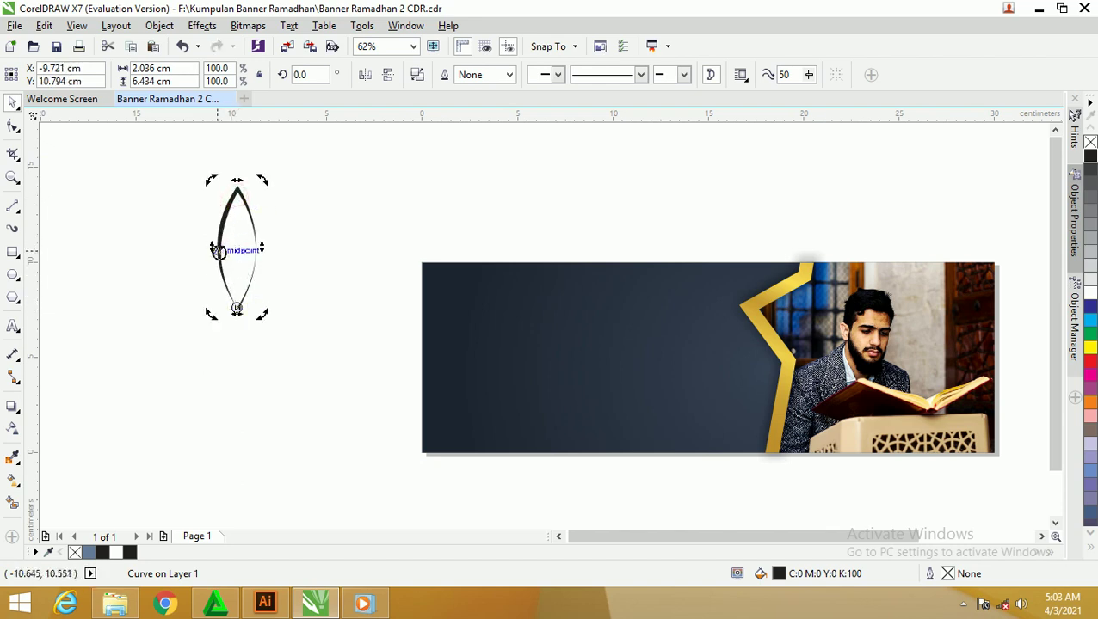
left_click(397, 26)
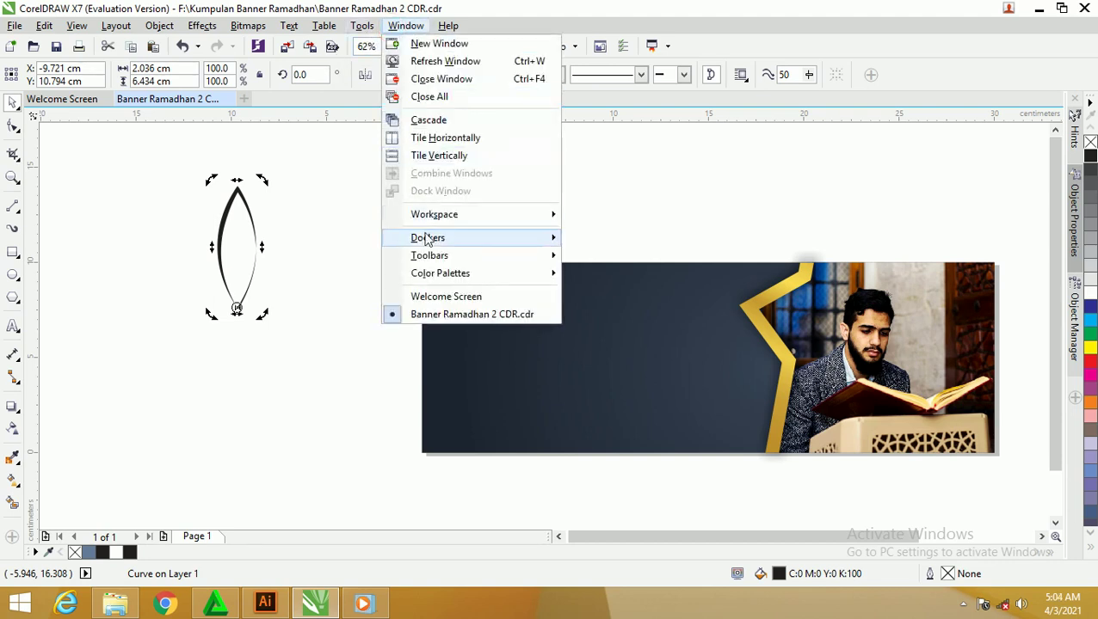
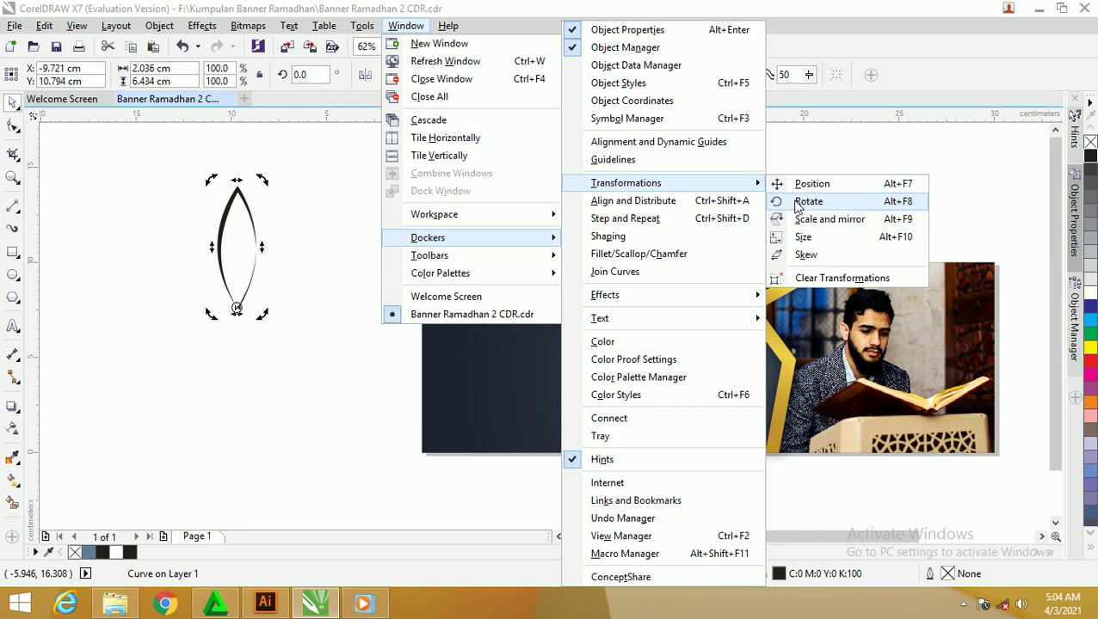
Set a 45° rotation around the leaf's base, test it, then undo it.
left_click(798, 205)
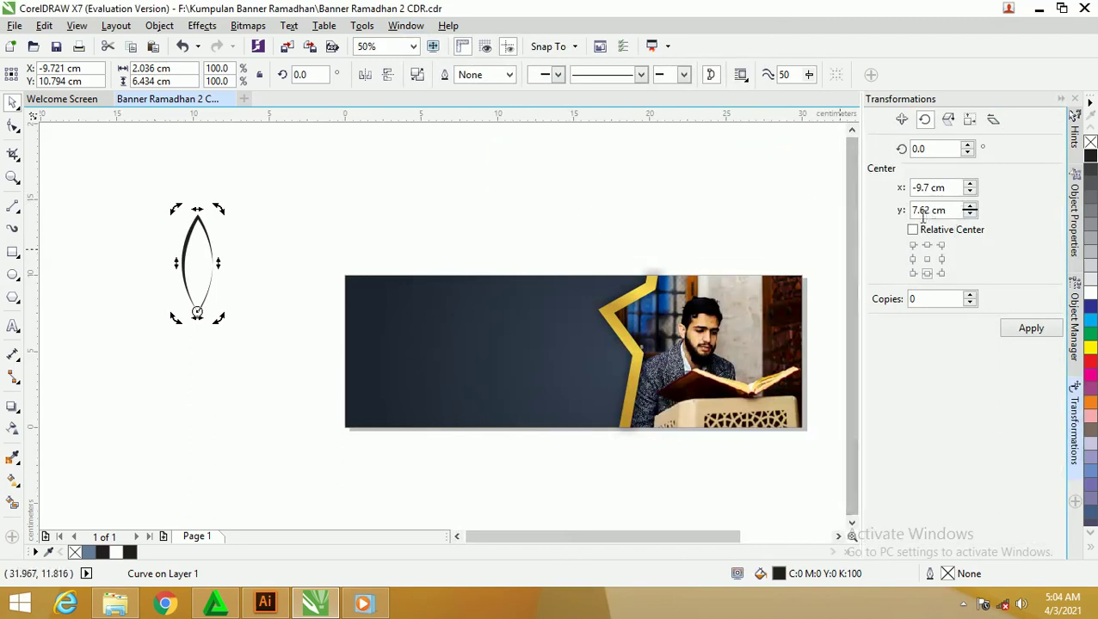
left_click(912, 231)
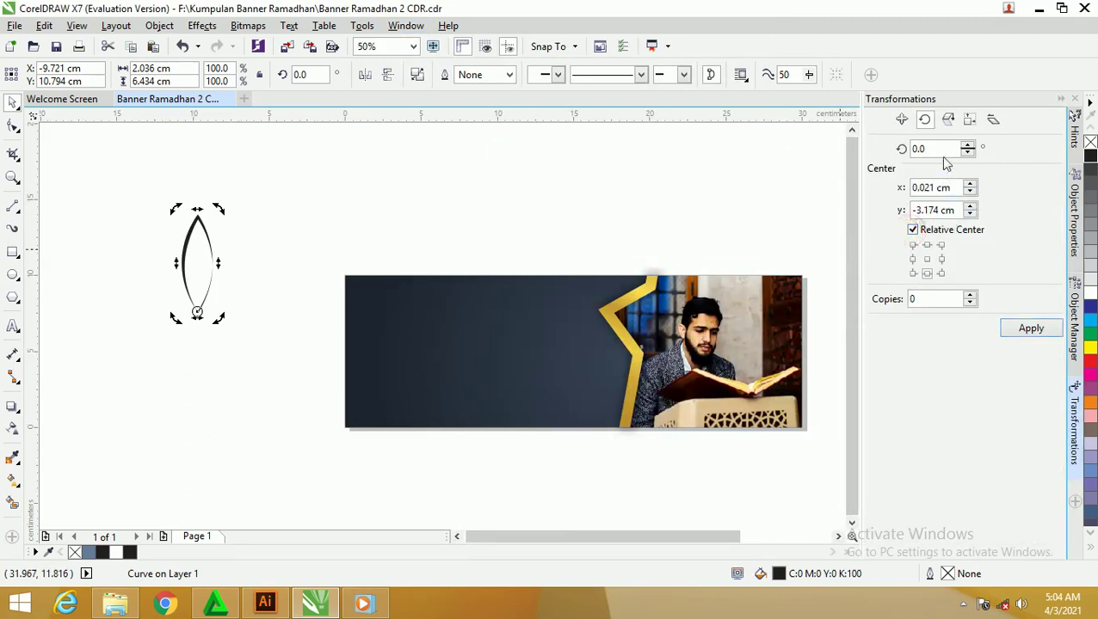
type("45")
left_click(1013, 331)
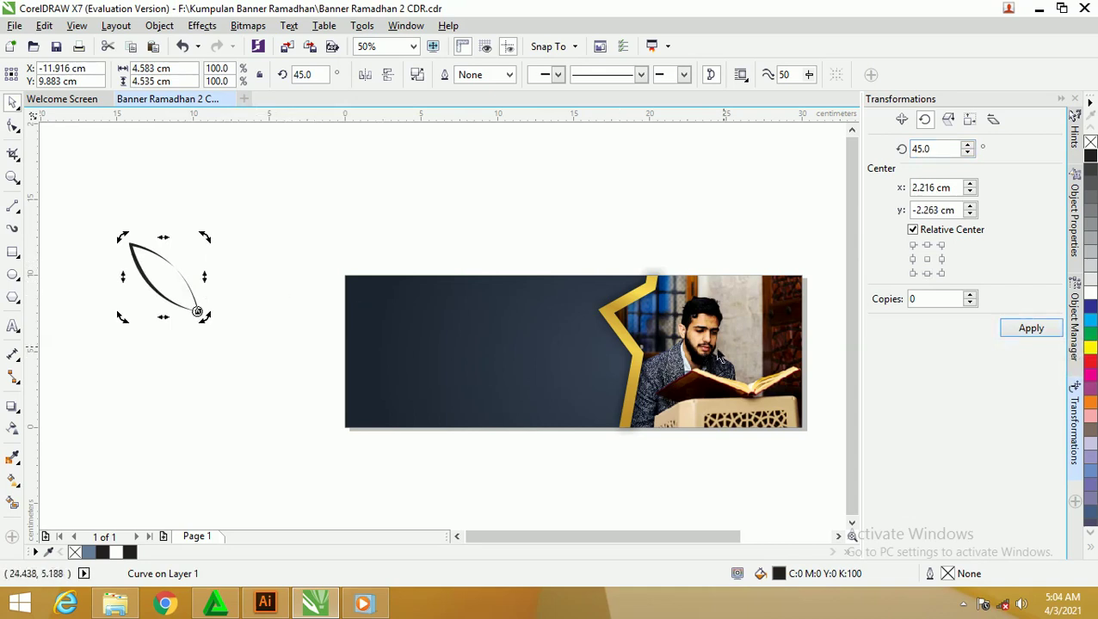
key("ctrl+z")
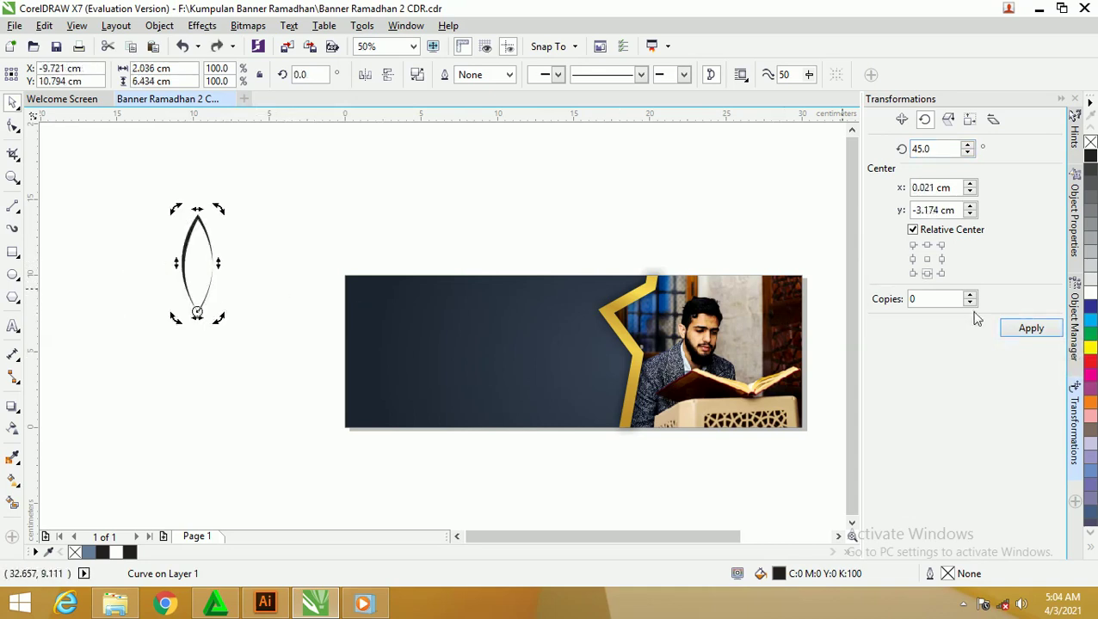
Set 8 rotation copies, preview the resulting flower, then undo to keep one leaf.
double_click(938, 300)
type("8")
left_click(1031, 329)
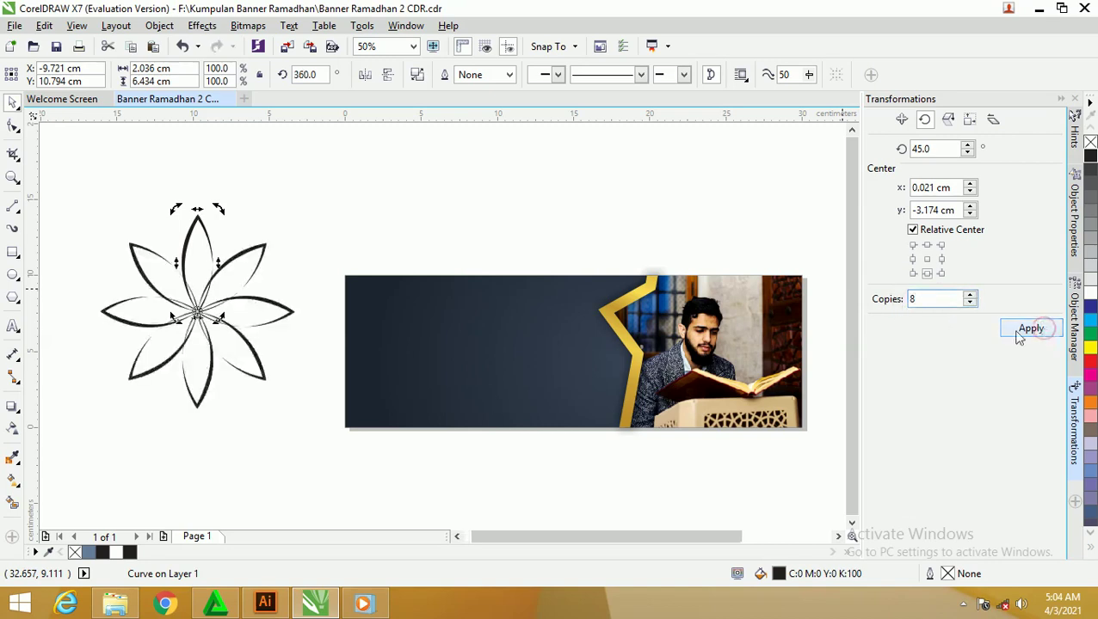
scroll(197, 228, "up", 1)
scroll(200, 234, "down", 1)
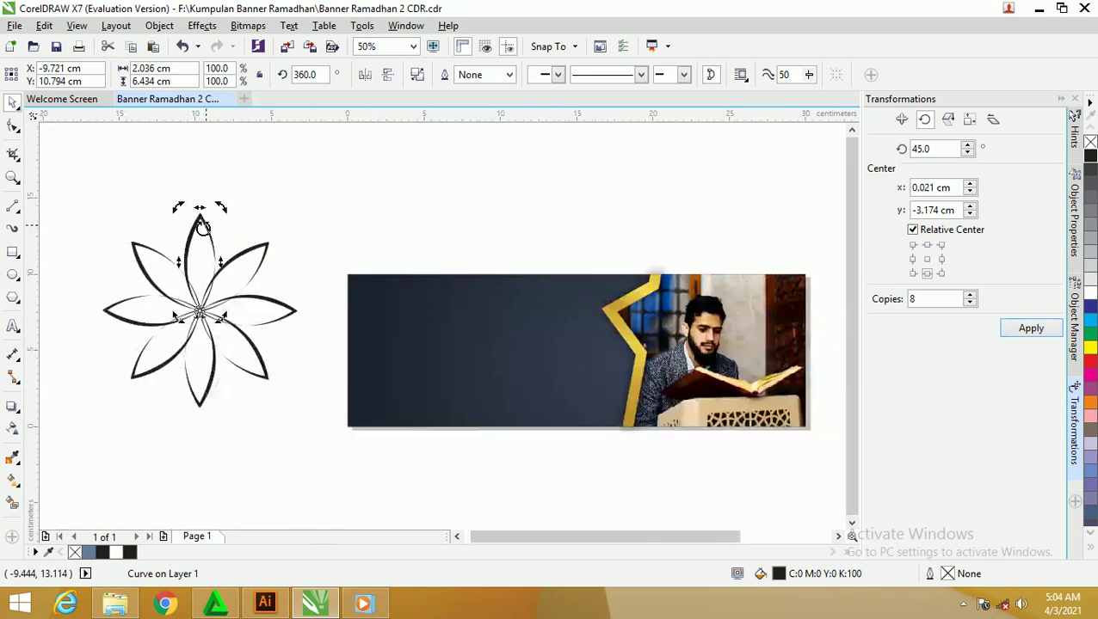
key("ctrl+z")
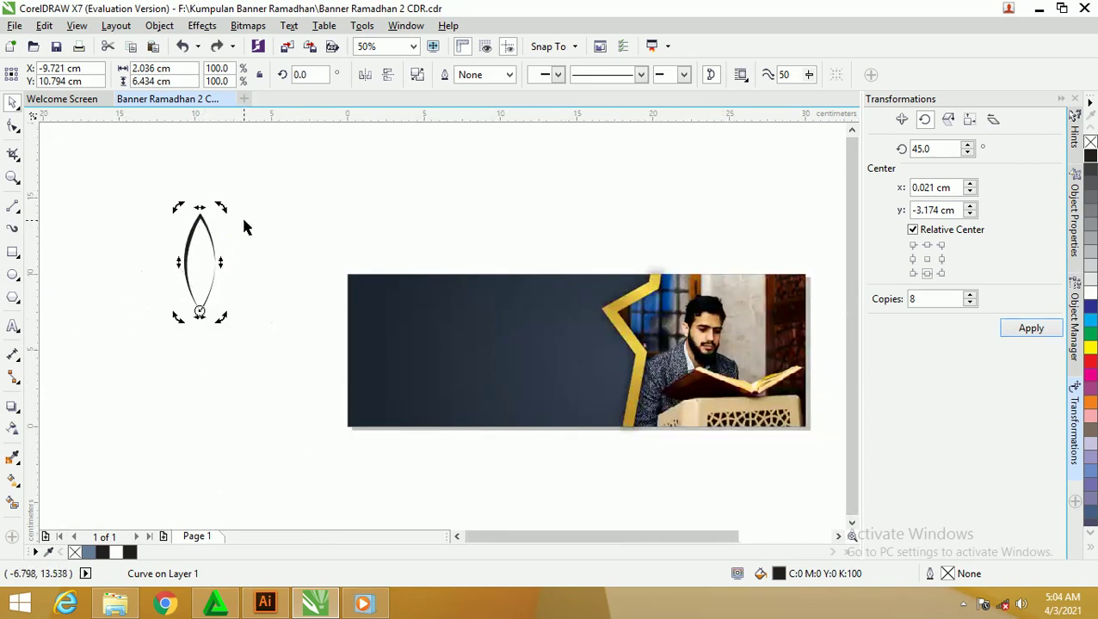
Widen the petal horizontally to about 112% of its width.
left_click(213, 245)
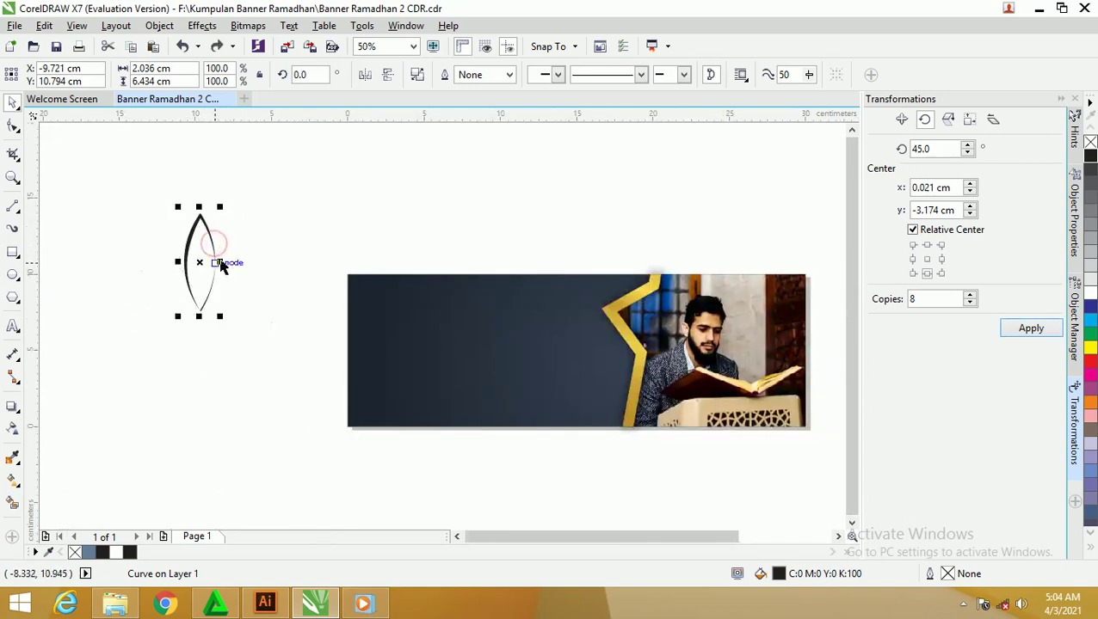
left_click_drag(220, 263, 225, 260)
scroll(163, 253, "up", 1)
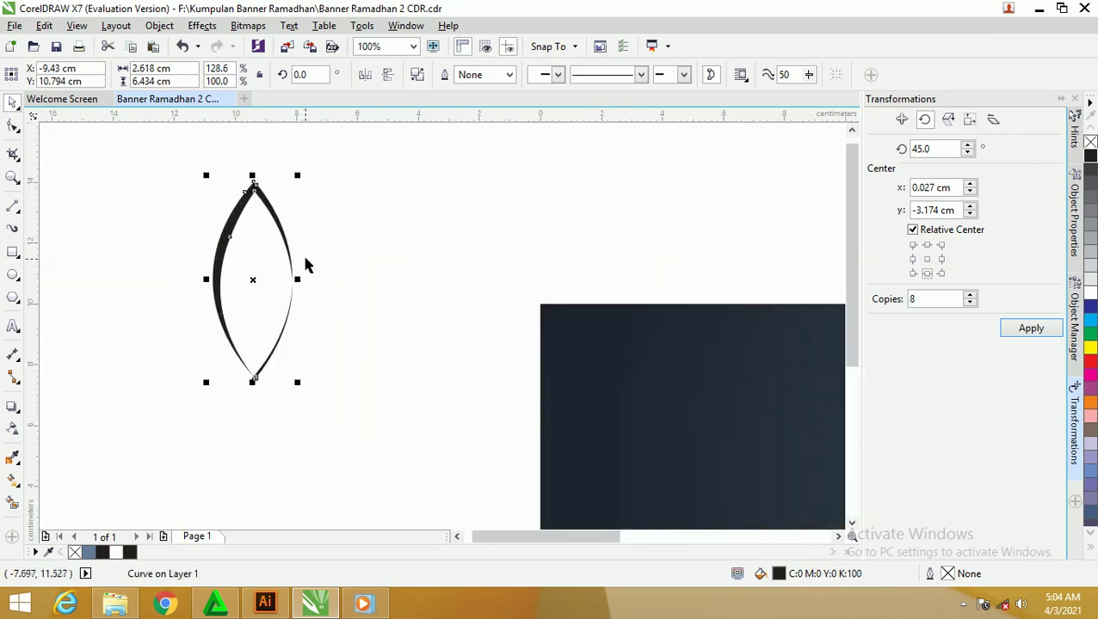
left_click_drag(295, 280, 286, 279)
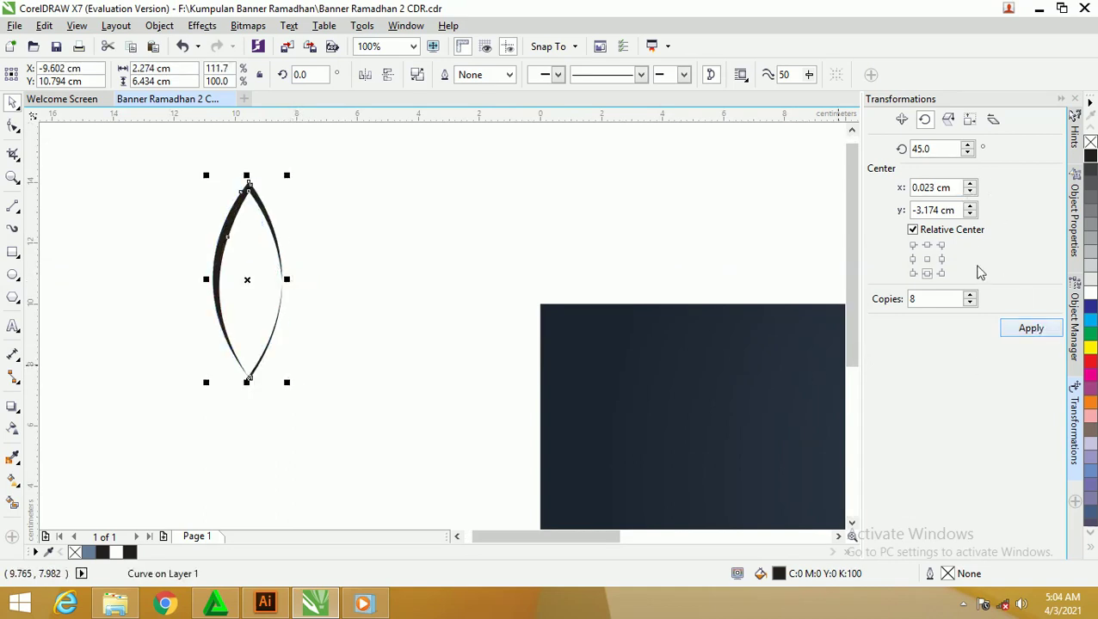
Repeat the petal eight times at 45° and weld all petals into one flower.
left_click(1026, 333)
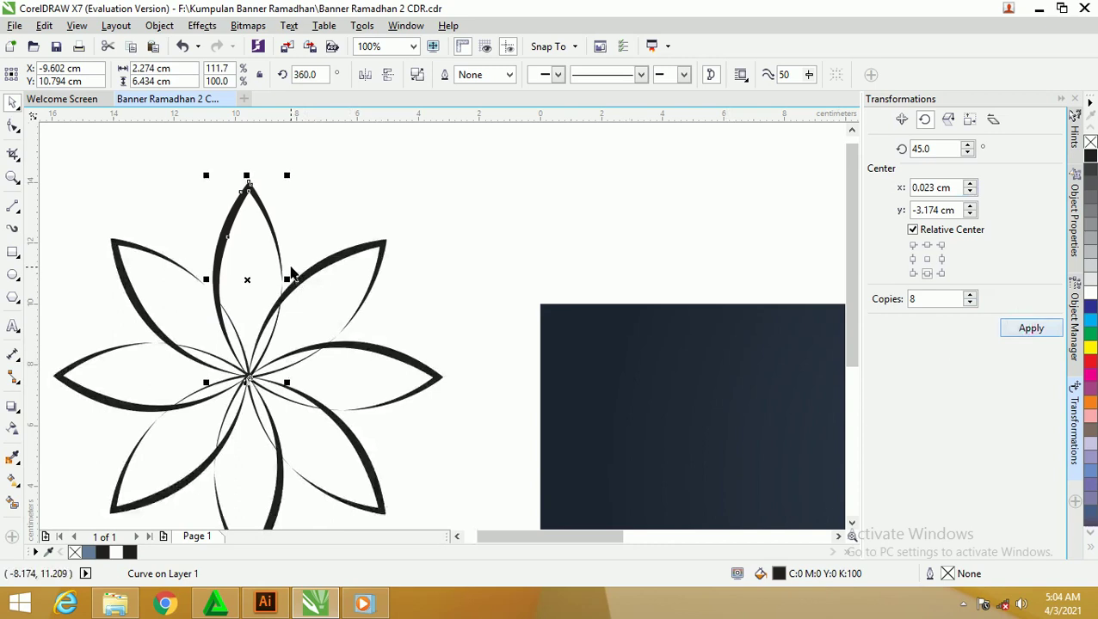
scroll(292, 275, "down", 1)
left_click(323, 256)
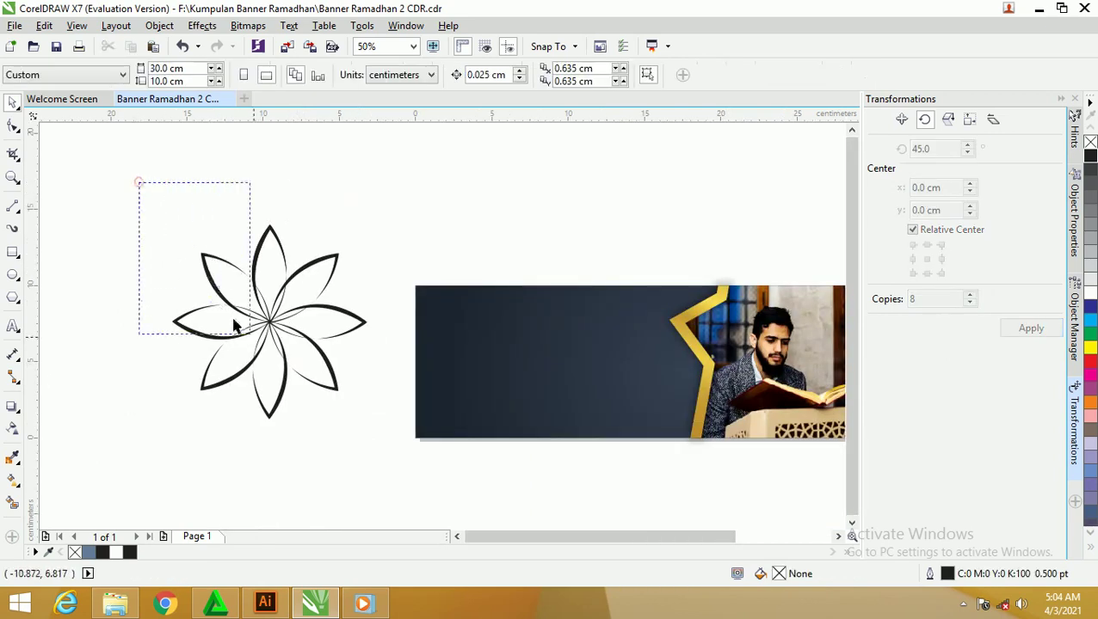
left_click_drag(218, 303, 378, 437)
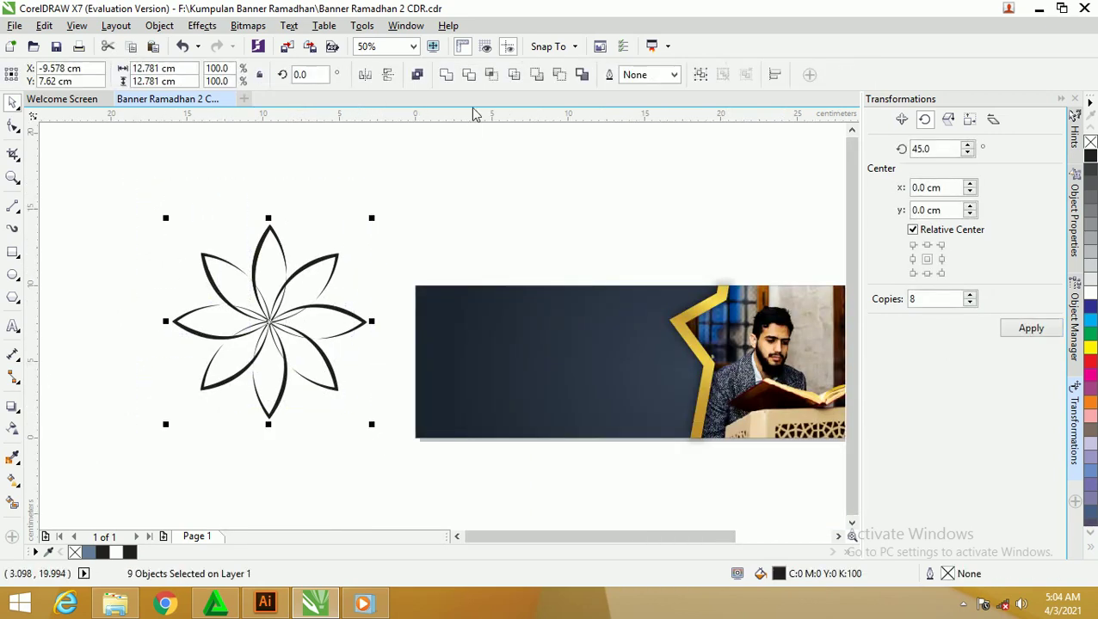
left_click(418, 74)
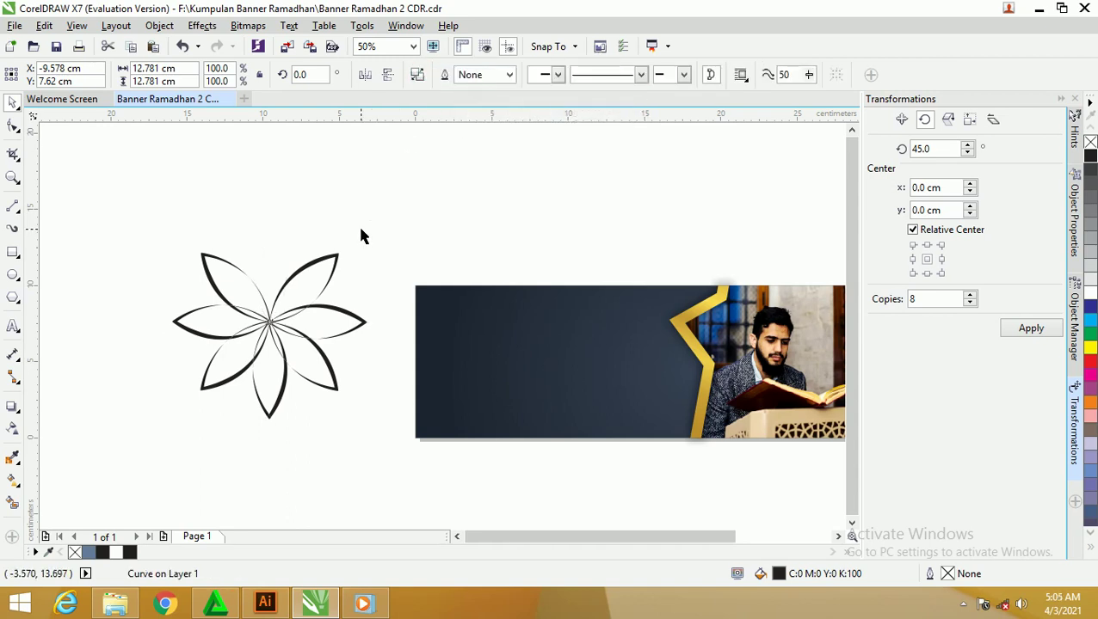
key("ctrl+z")
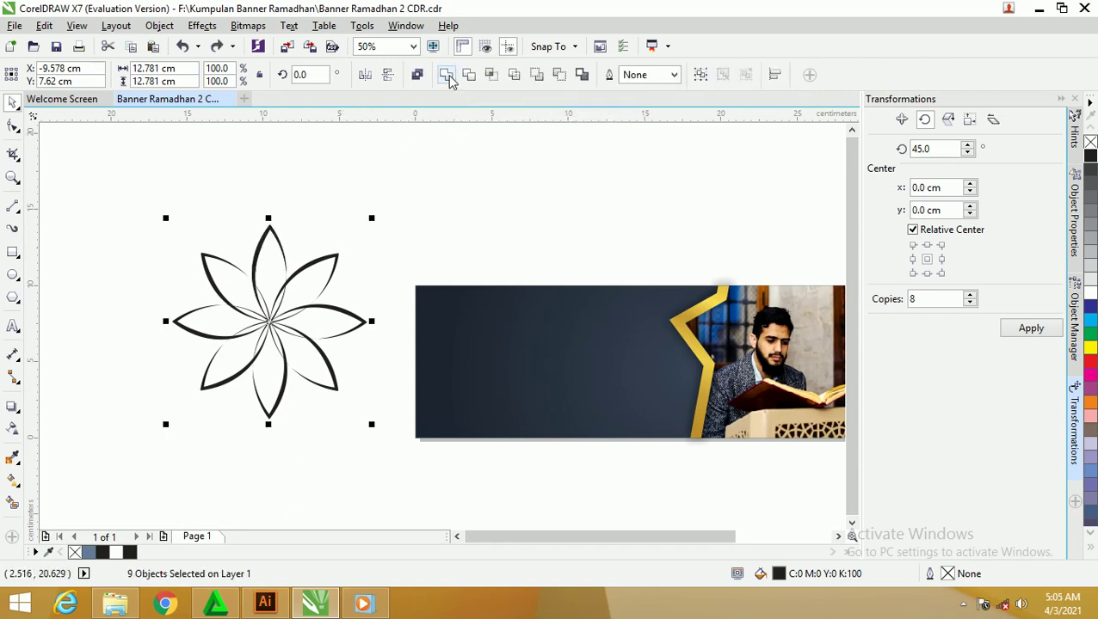
left_click(448, 76)
left_click(399, 176)
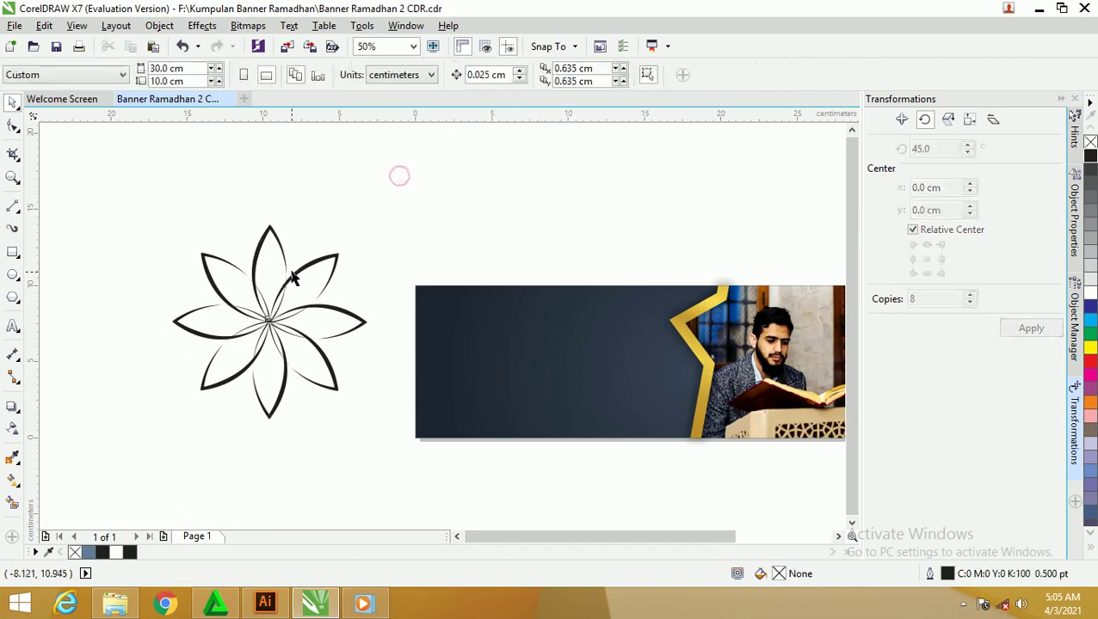
Move the welded flower toward the banner and shrink it to about a quarter size.
left_click(293, 277)
scroll(339, 230, "up", 2)
scroll(352, 219, "up", 1)
scroll(352, 218, "down", 3)
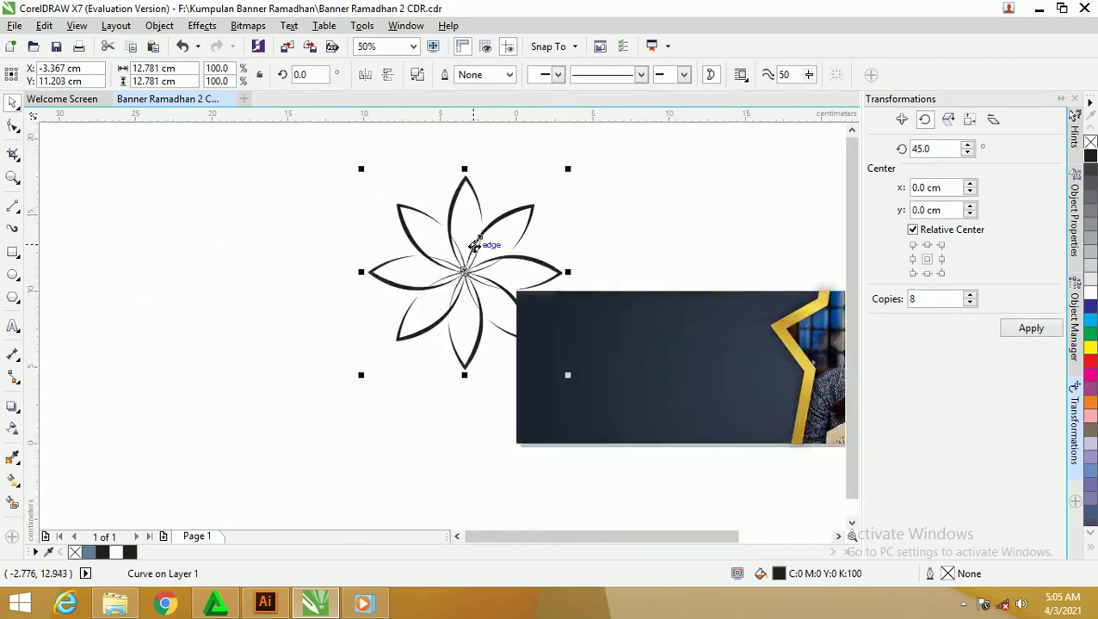
left_click_drag(491, 227, 413, 245)
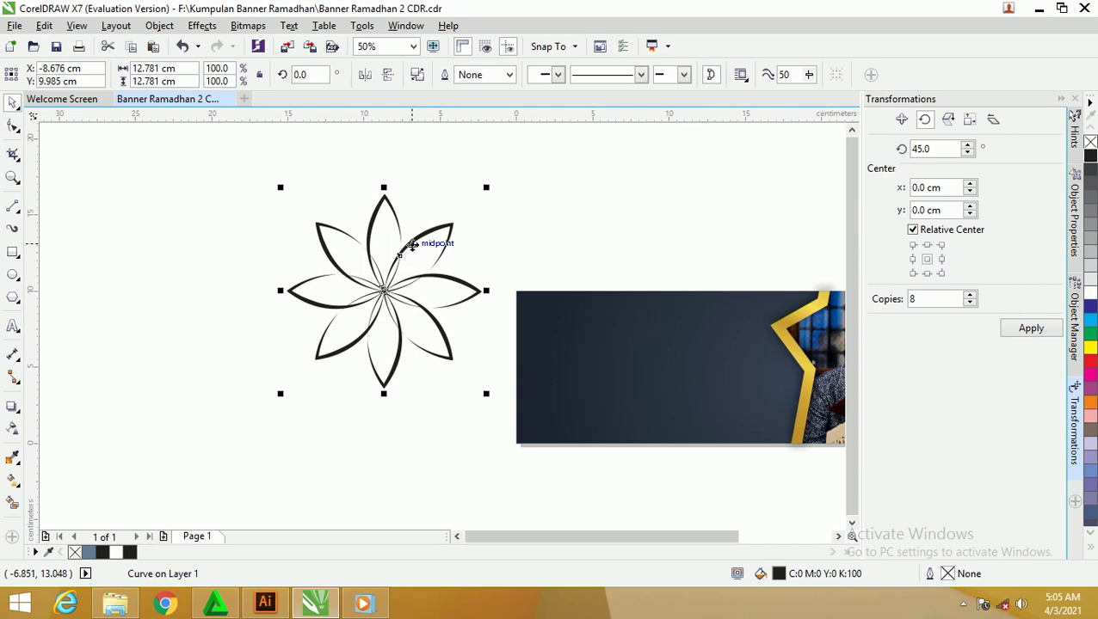
left_click(536, 229)
left_click(448, 288)
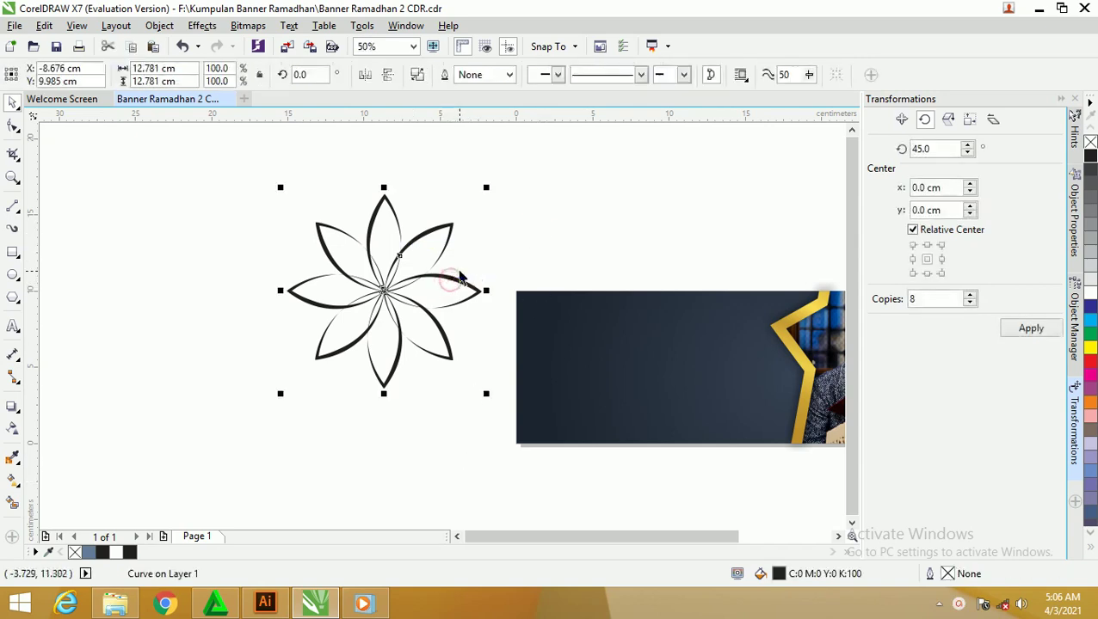
left_click_drag(484, 190, 416, 266)
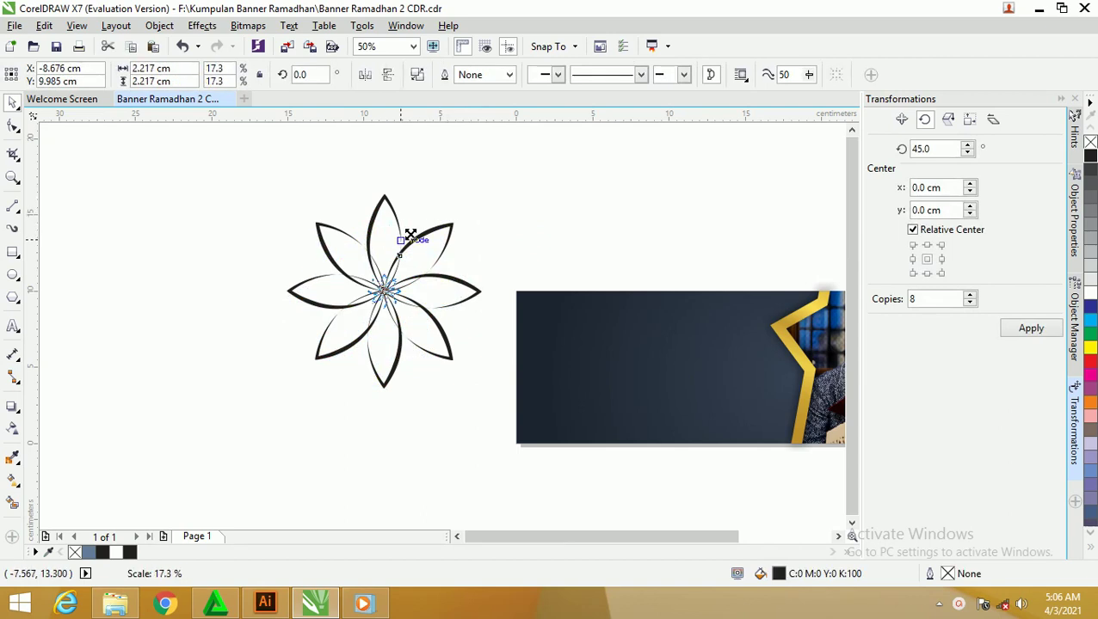
left_click(416, 270)
Place the flower at the dark panel's top-left corner, shrunk to about 1.7 cm.
scroll(379, 281, "down", 2)
key("z")
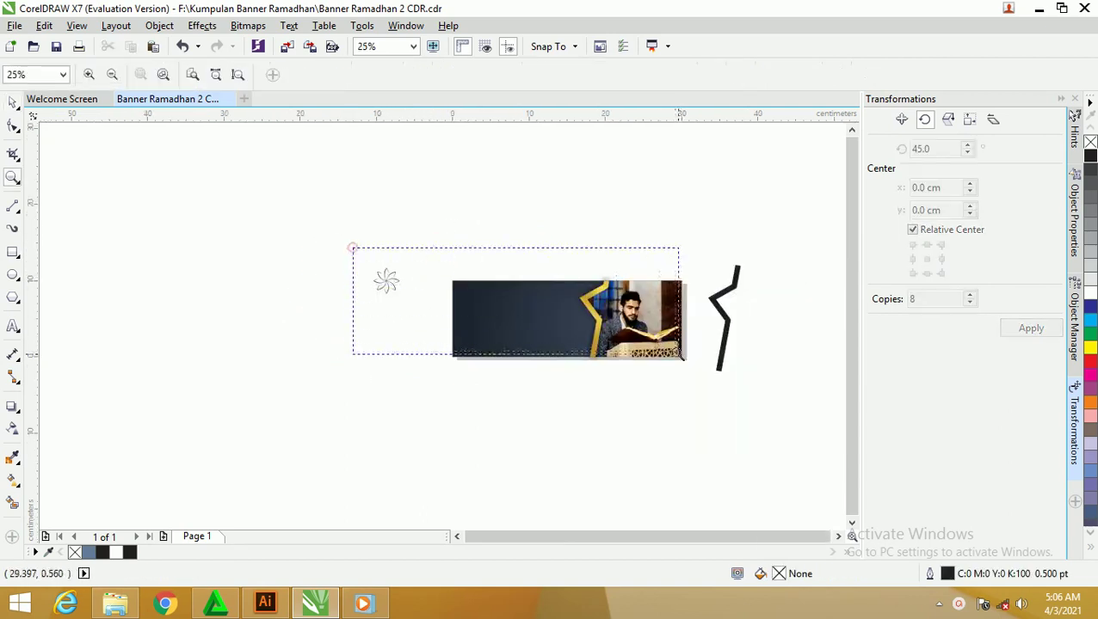
left_click_drag(352, 247, 716, 390)
left_click(10, 103)
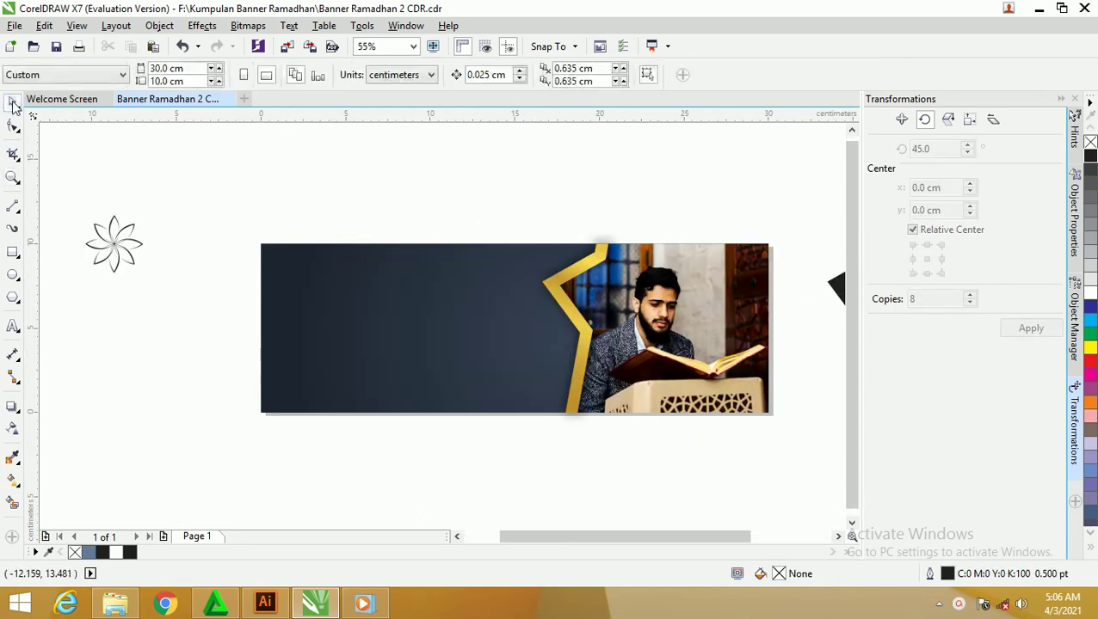
mouse_move(121, 242)
left_mouse_down()
mouse_move(348, 213)
mouse_move(355, 188)
left_mouse_up()
left_click(355, 185)
left_click_drag(328, 226, 277, 241)
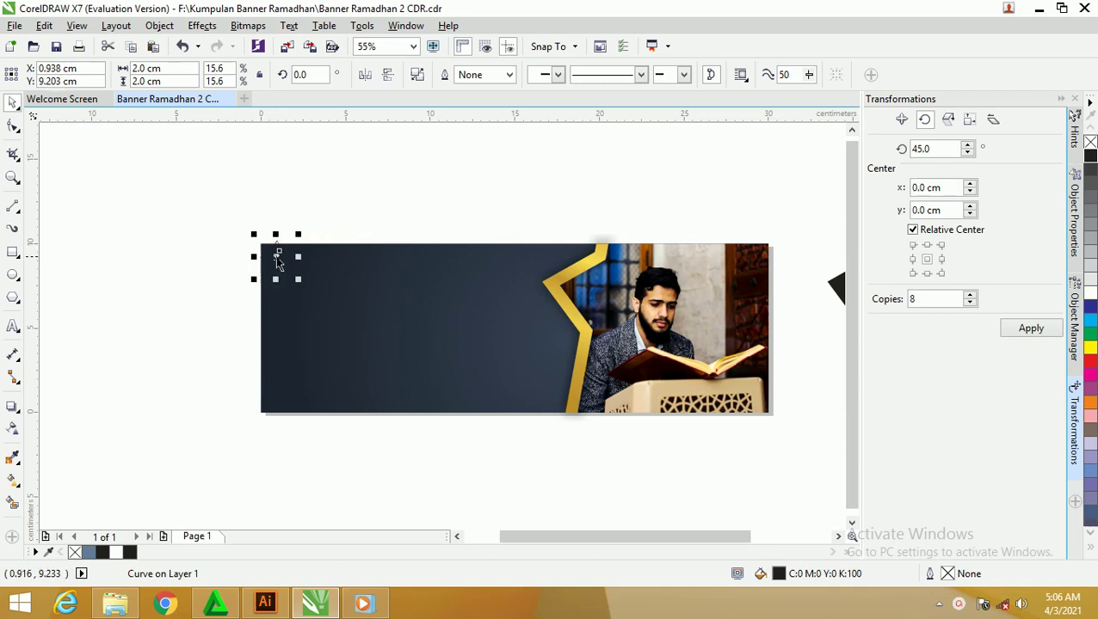
scroll(284, 270, "up", 4)
left_click_drag(343, 328, 326, 307)
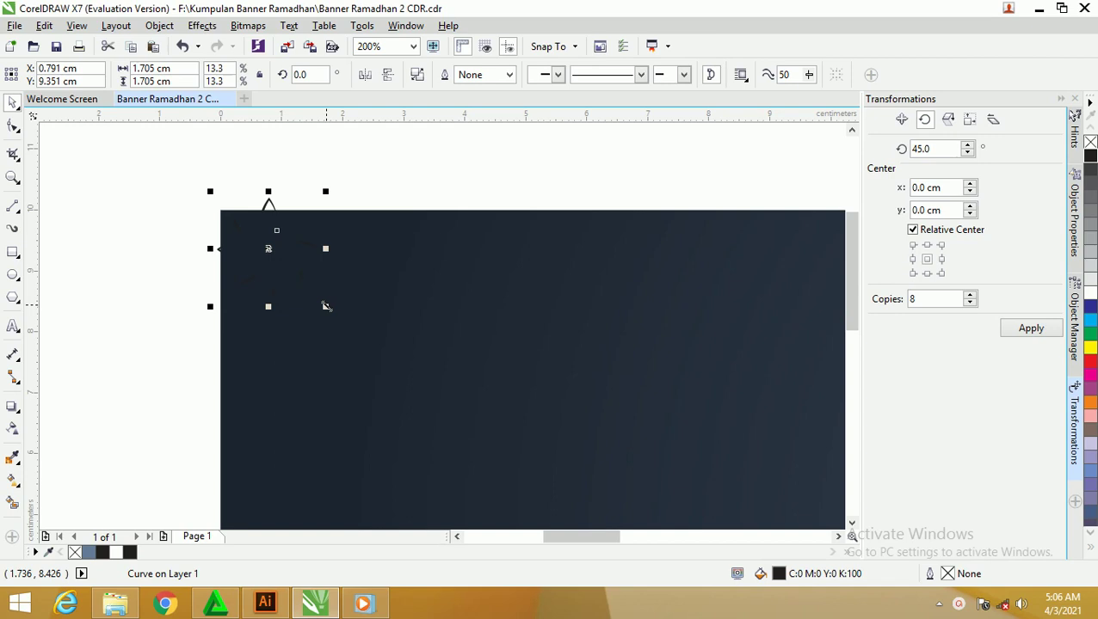
Select the small flower together with the background panel, then deselect both.
scroll(245, 222, "down", 2)
scroll(249, 226, "down", 3)
scroll(255, 226, "up", 3)
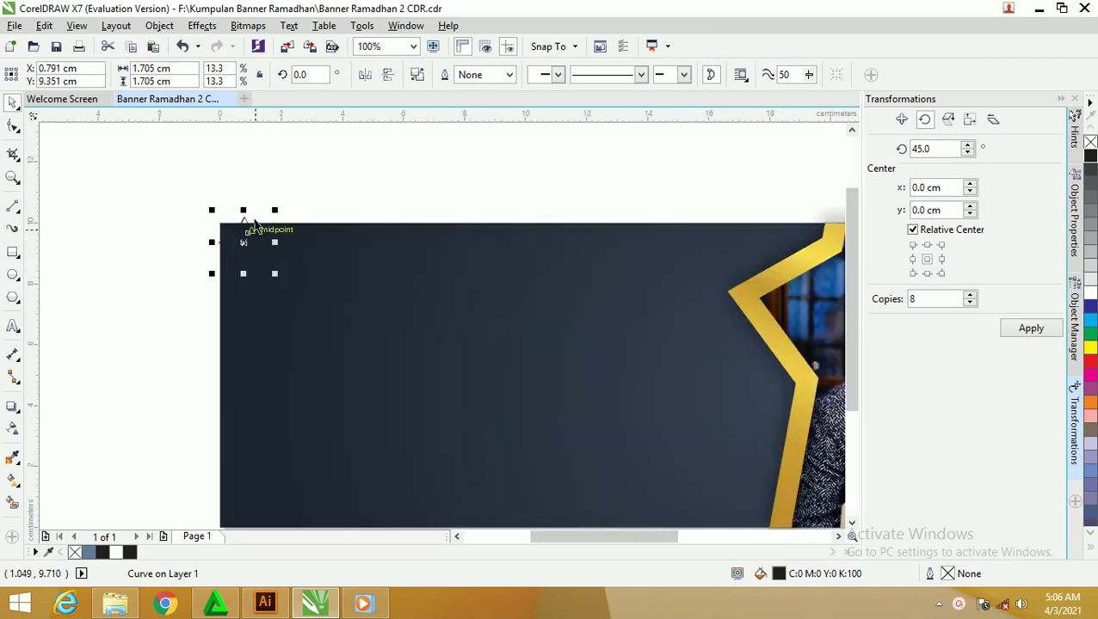
left_click(264, 188)
left_click(249, 248)
left_click(327, 269, "shift")
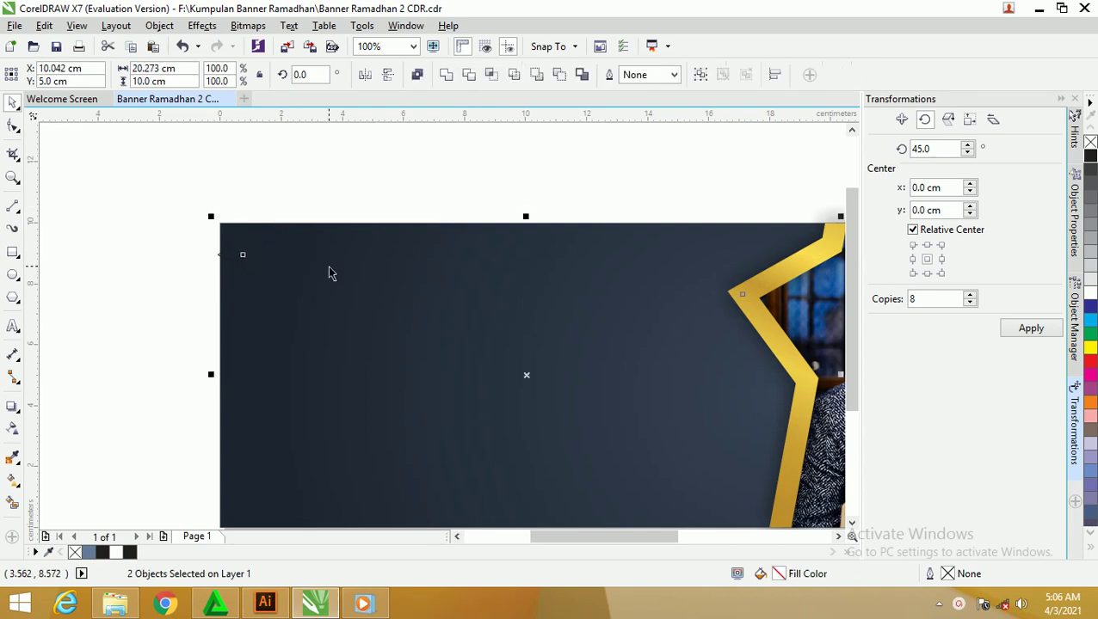
left_click(291, 176)
Try moving the flower rightward along the panel's top, then undo the move.
left_click(267, 248)
left_click(250, 249)
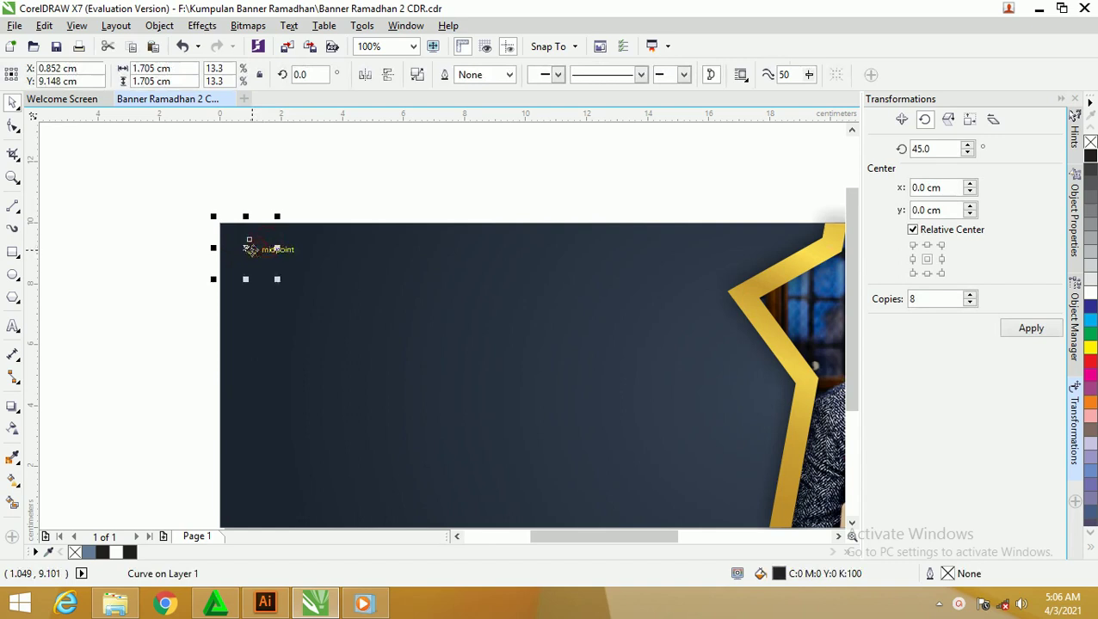
scroll(250, 249, "up", 1)
scroll(252, 248, "down", 1)
left_click_drag(257, 246, 306, 248)
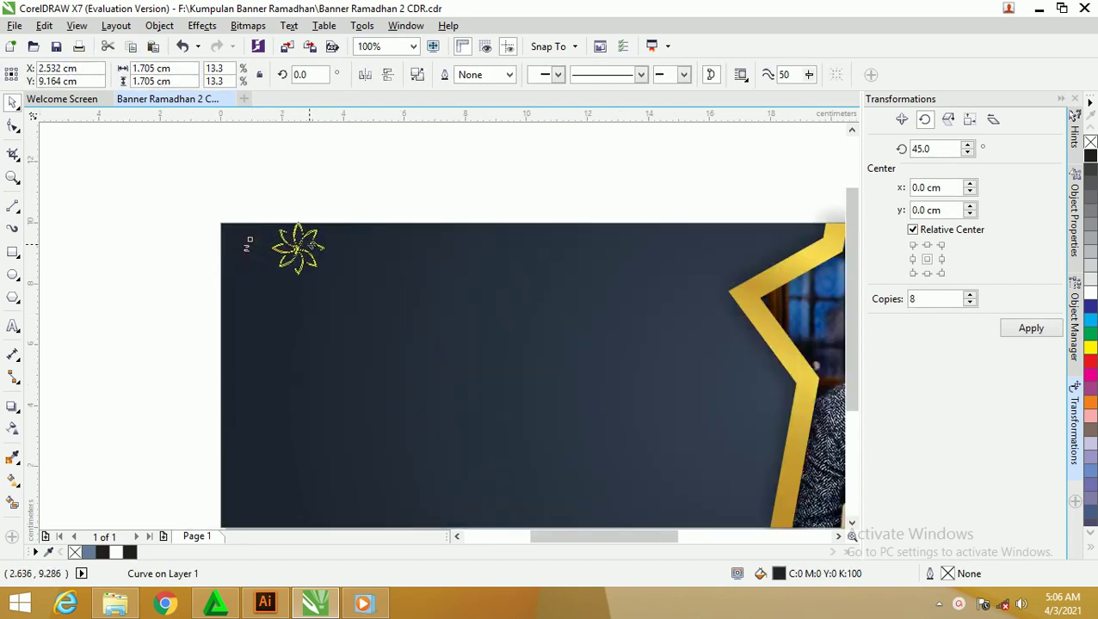
left_click_drag(308, 246, 307, 245)
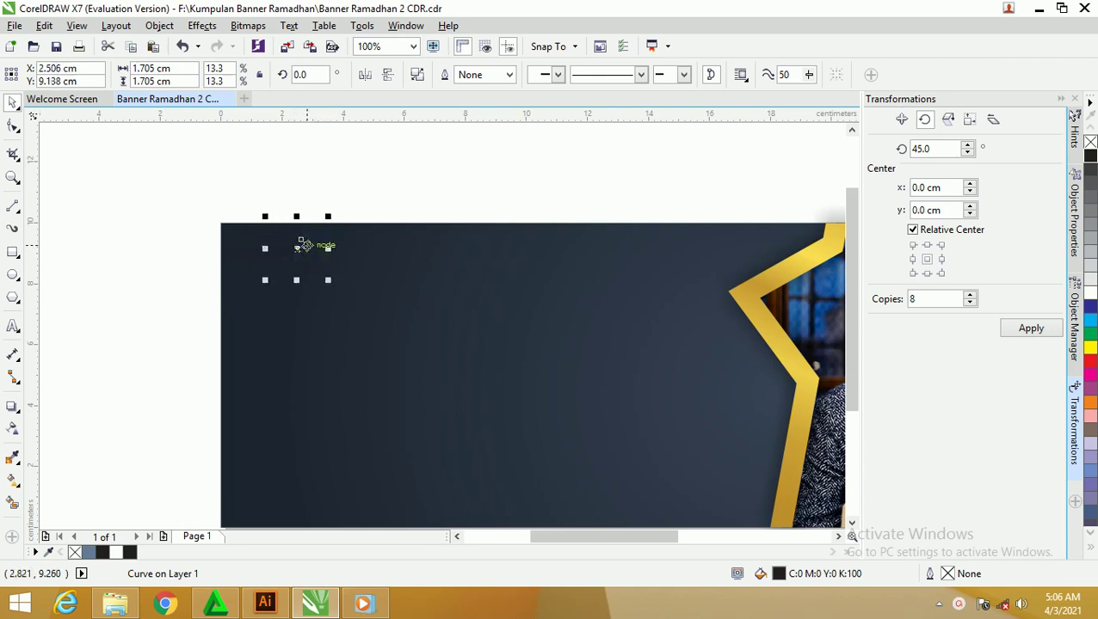
key("ctrl+z")
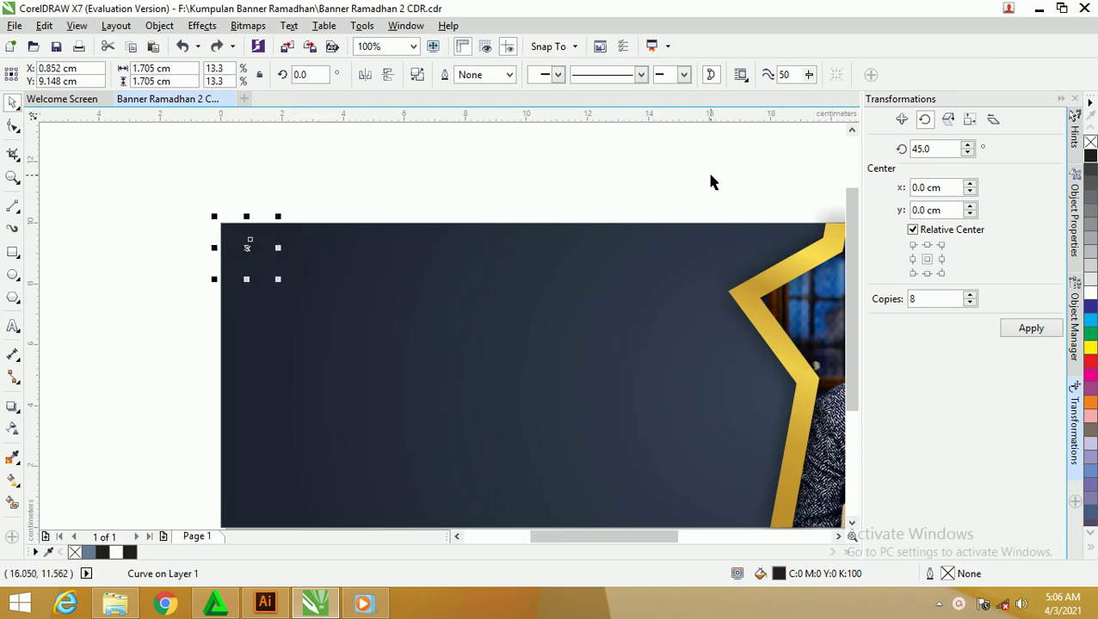
Enter the flower's 1.705 cm width as the Position x offset and outline the flower white.
left_click(905, 120)
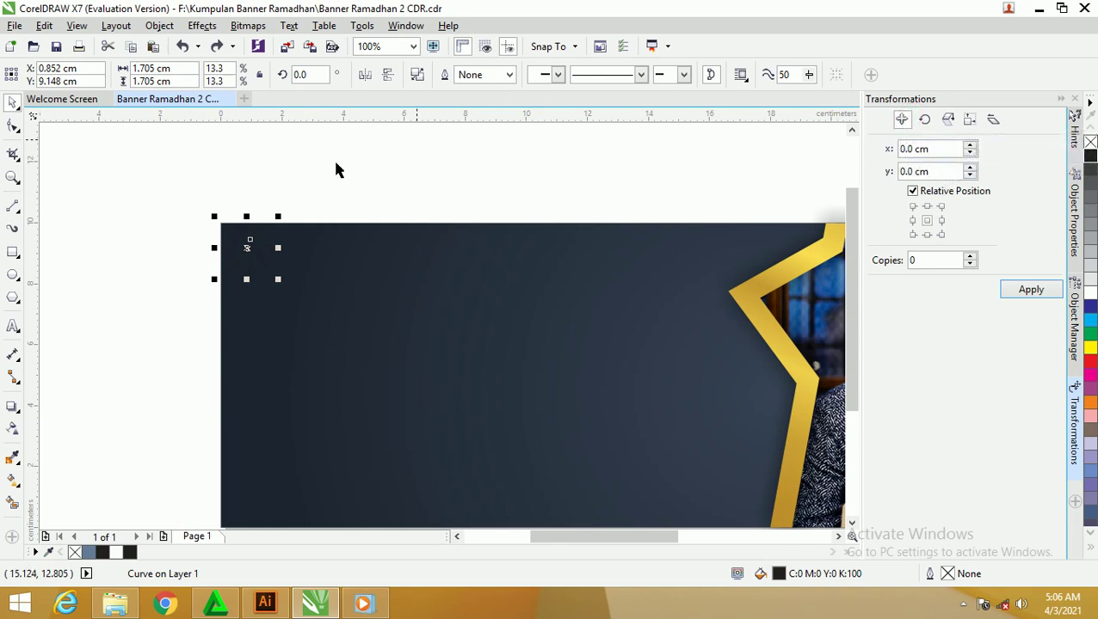
left_click(184, 69)
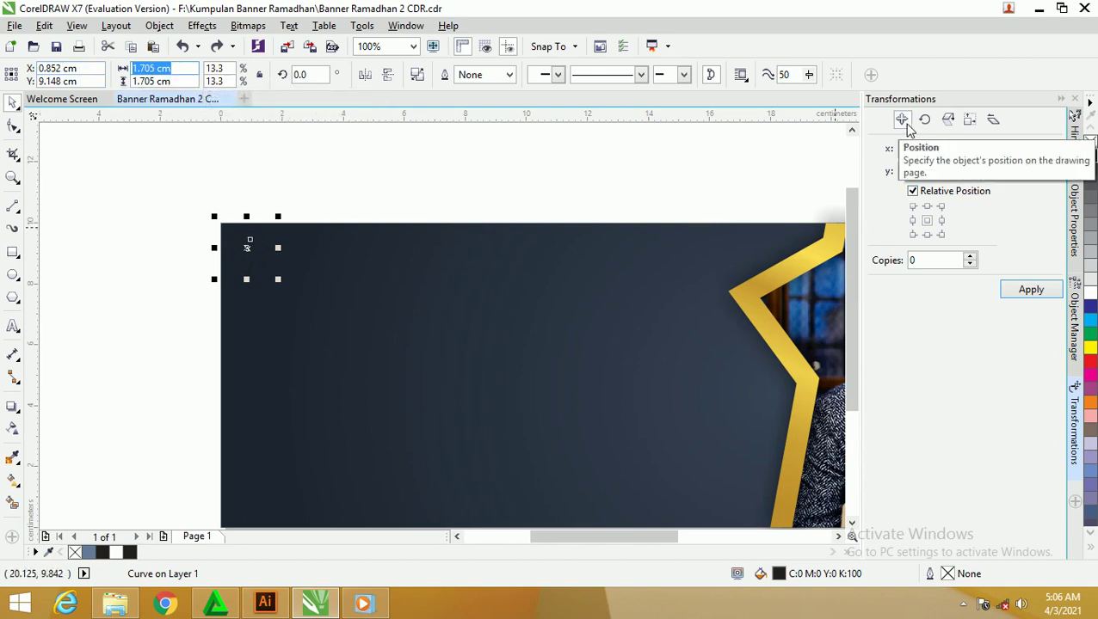
left_click(940, 149)
type("1.705")
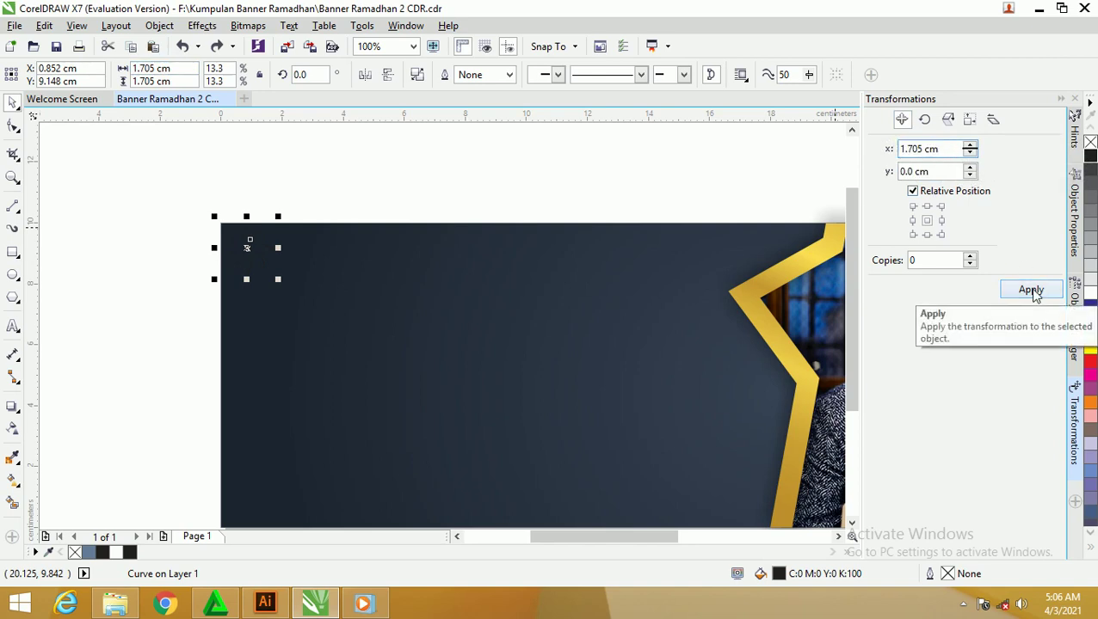
scroll(246, 249, "up", 2)
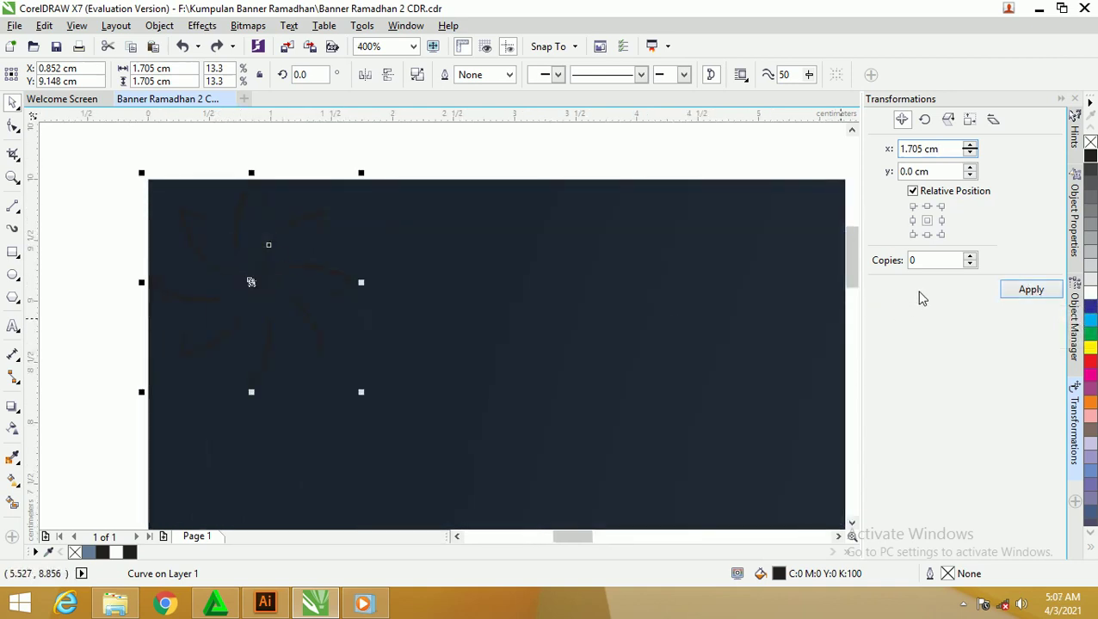
right_click(1089, 284)
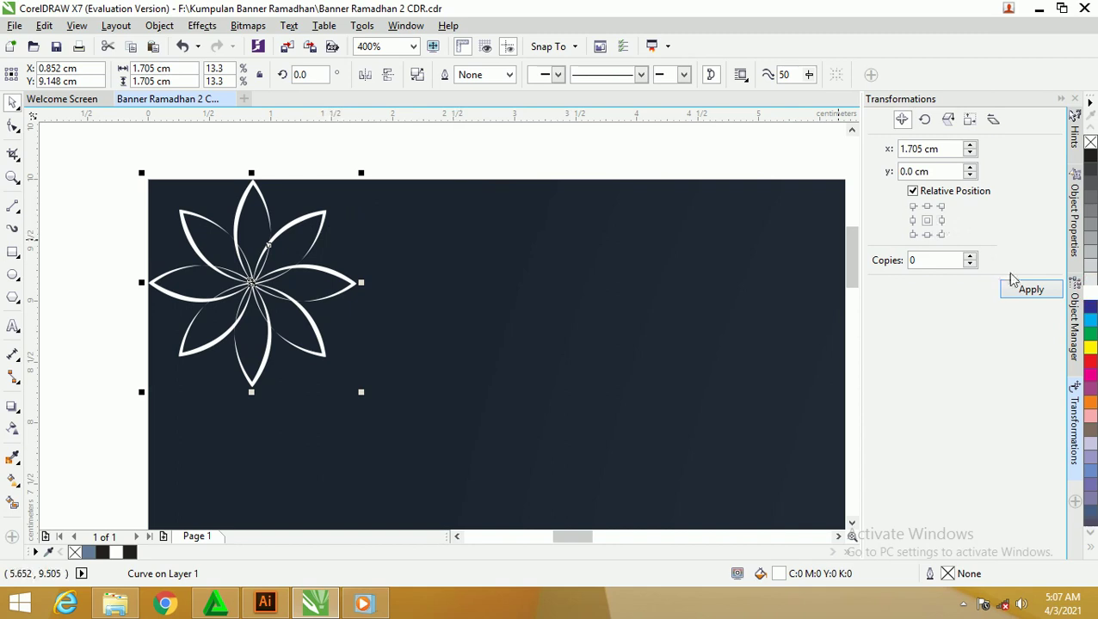
Test the 1.705 cm shift, undo it, then repeat the flower 15 times across the top.
left_click(1026, 292)
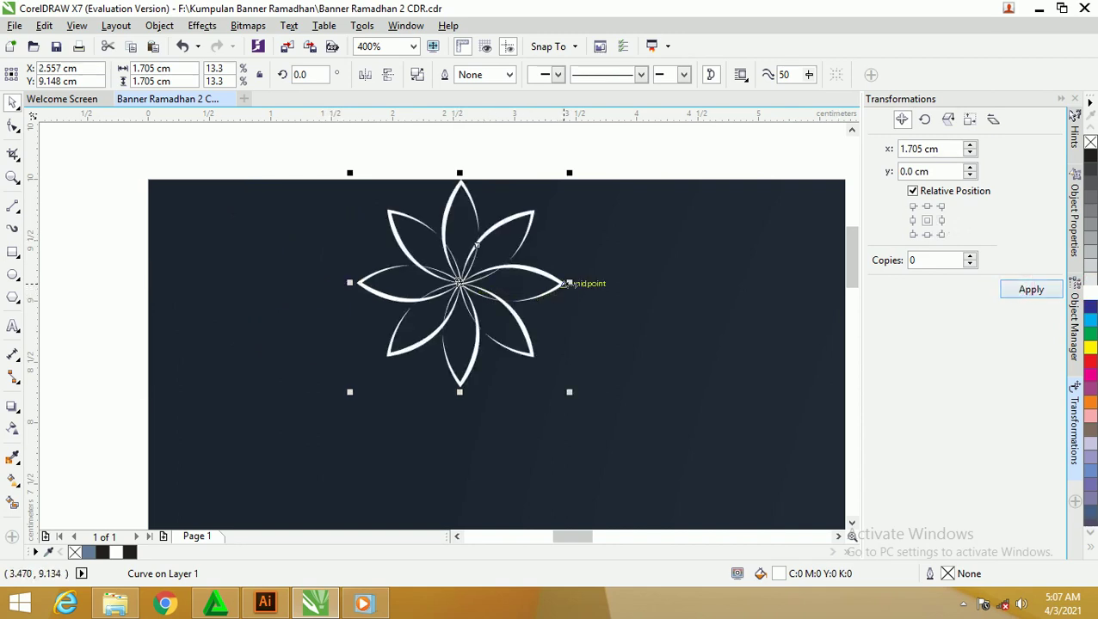
key("ctrl+z")
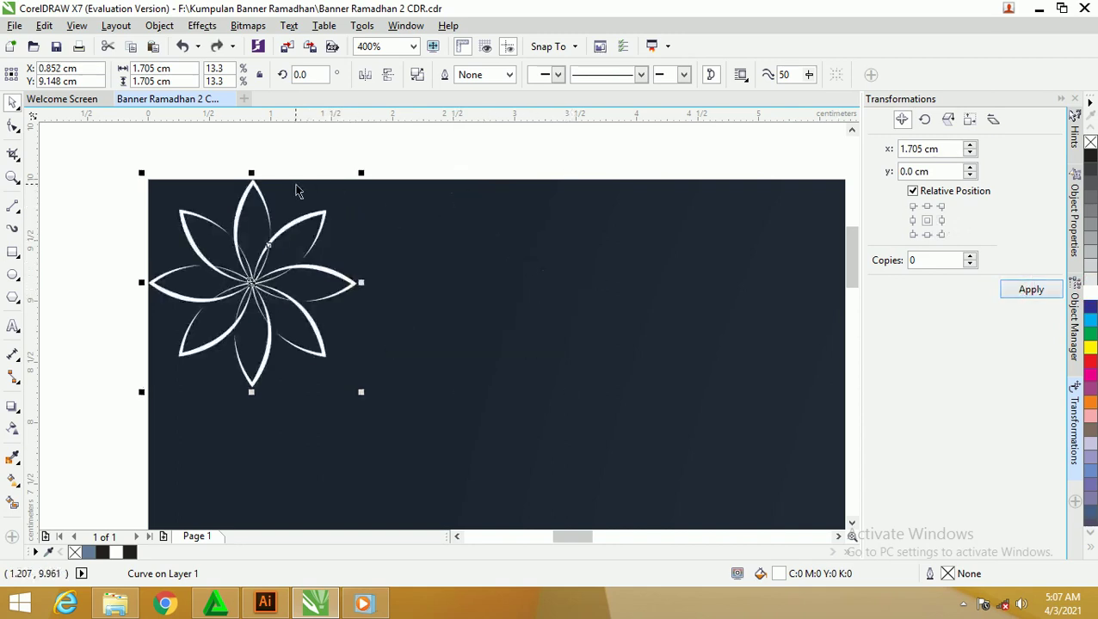
scroll(297, 189, "down", 1)
scroll(297, 189, "down", 1)
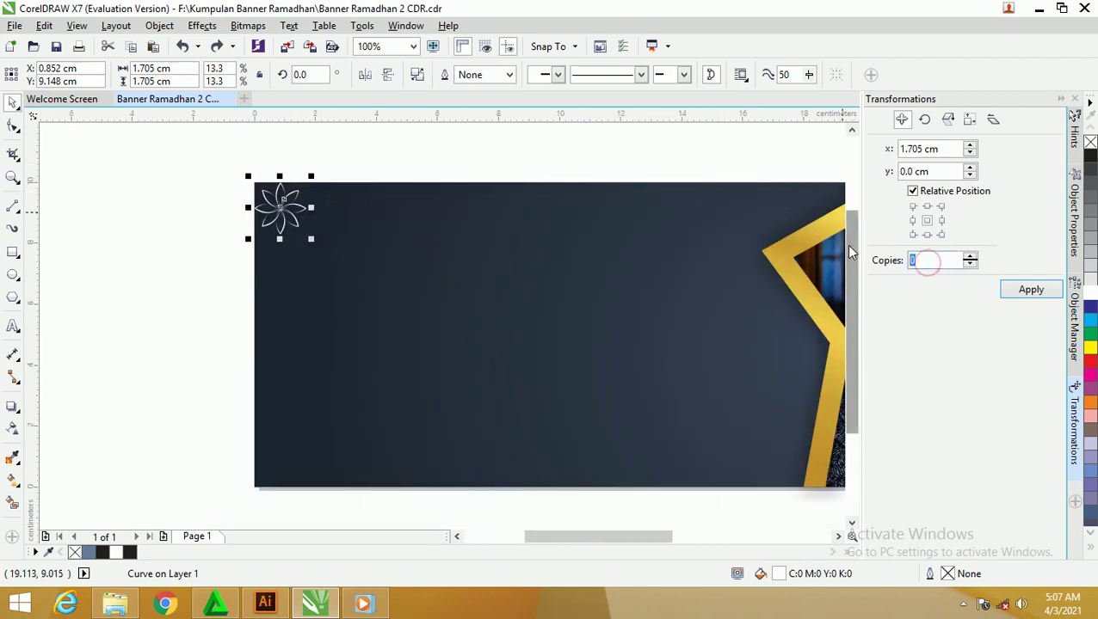
left_click(1032, 295)
scroll(613, 194, "up", 2)
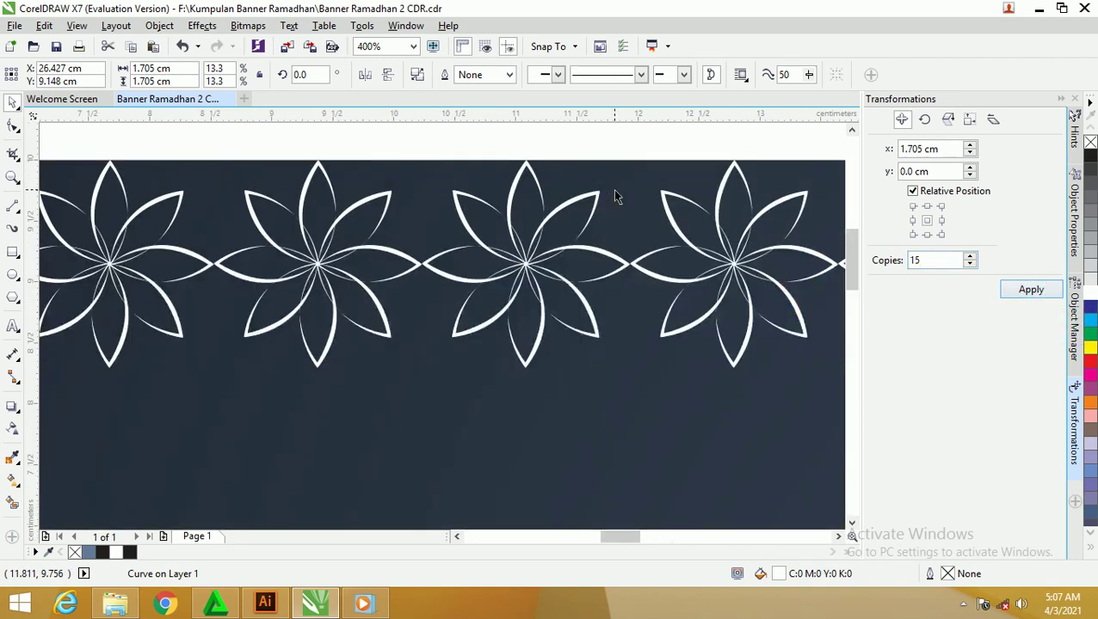
scroll(637, 275, "up", 1)
scroll(647, 351, "up", 2)
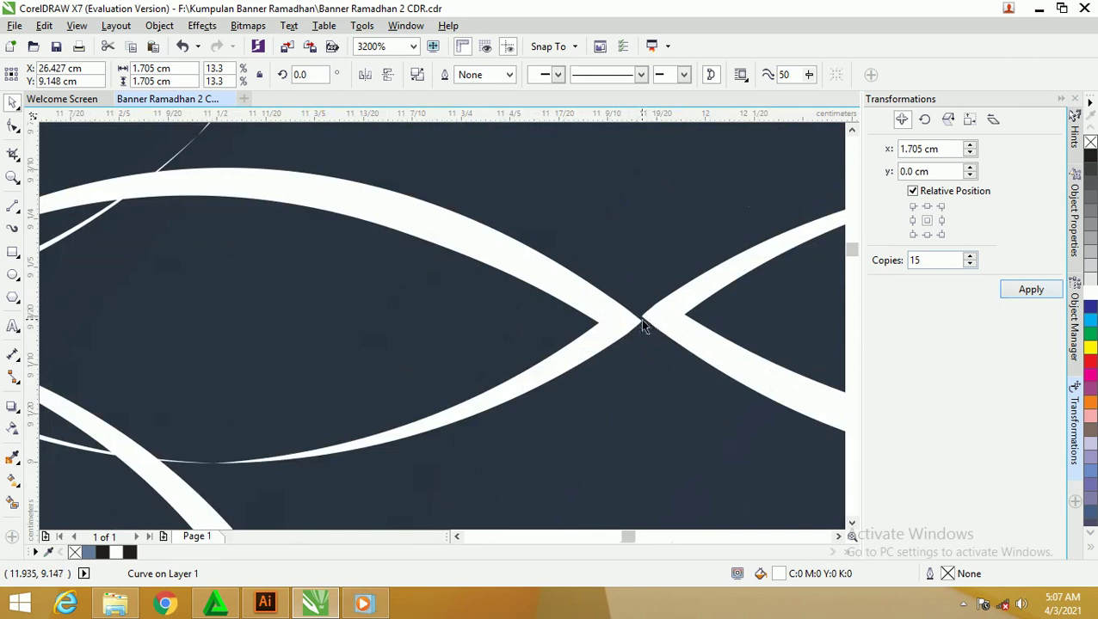
scroll(640, 320, "down", 2)
scroll(640, 311, "down", 3)
scroll(470, 264, "down", 1)
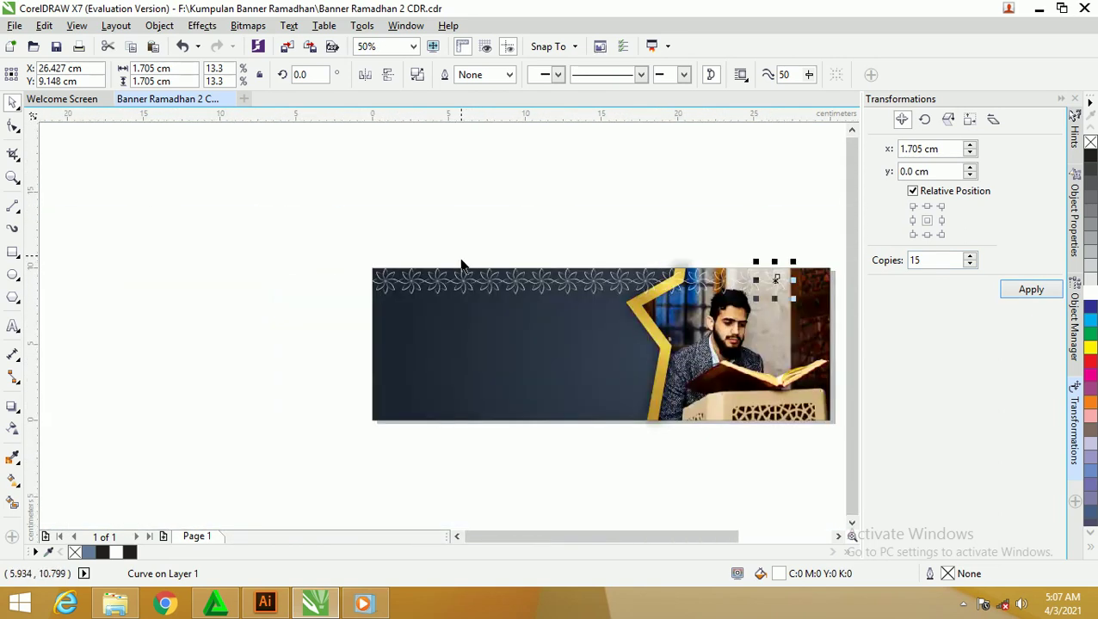
scroll(725, 284, "up", 2)
scroll(437, 297, "up", 1)
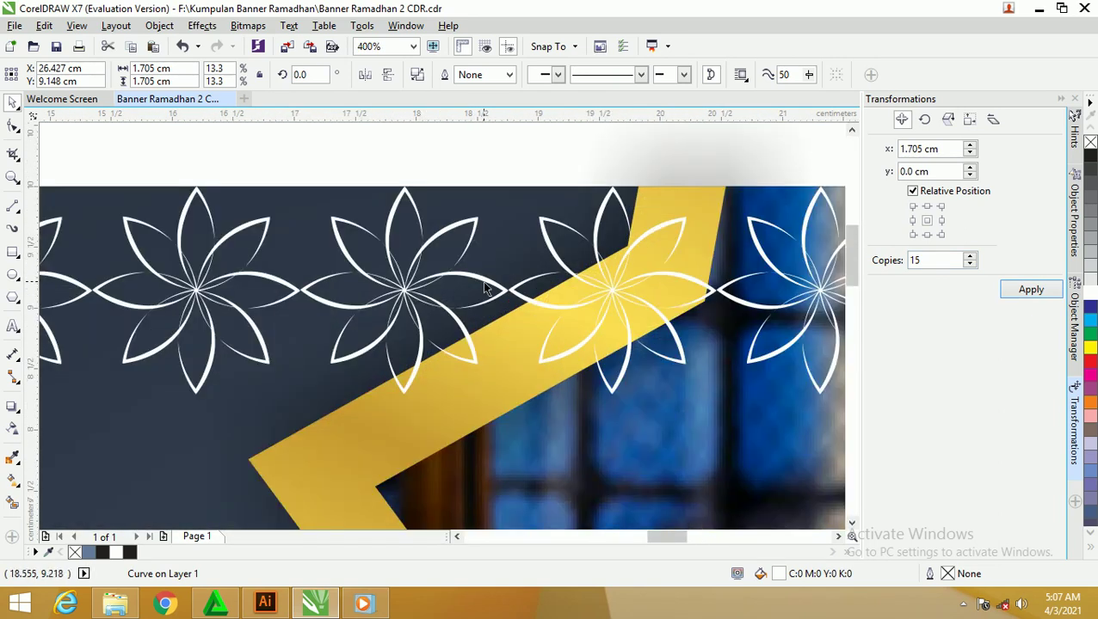
scroll(487, 289, "up", 1)
scroll(518, 308, "up", 1)
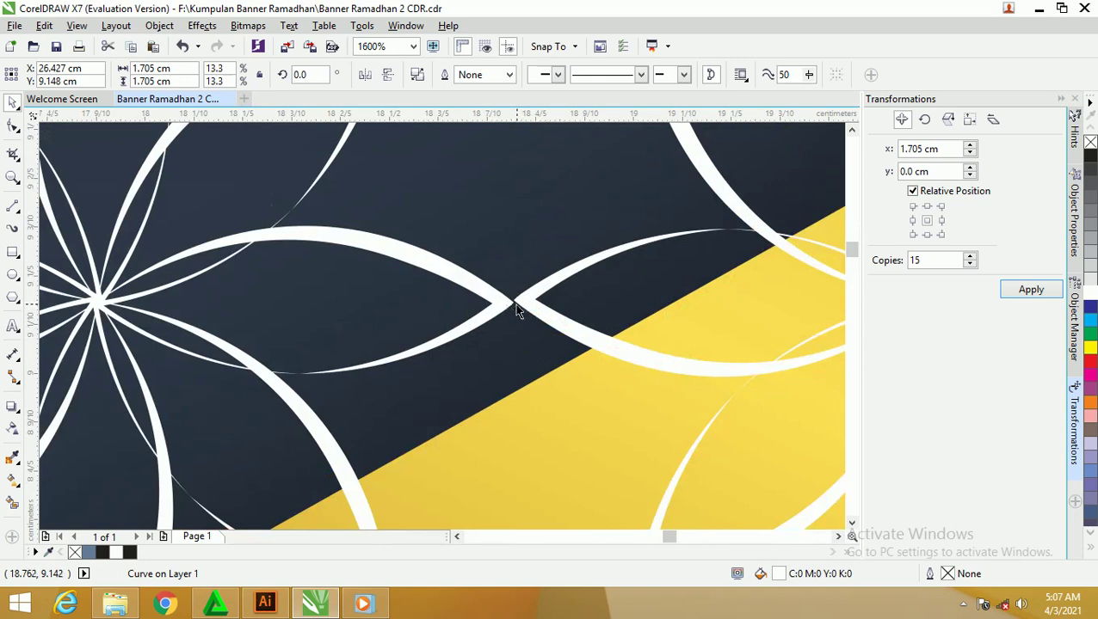
scroll(515, 311, "up", 1)
scroll(514, 310, "down", 3)
scroll(495, 293, "down", 3)
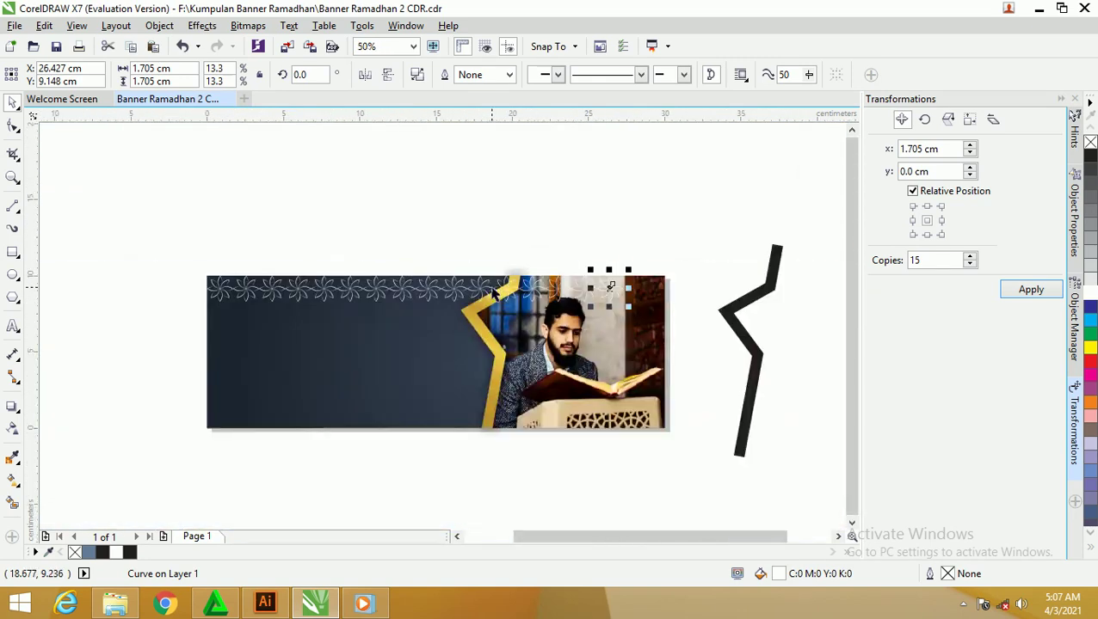
Marquee-select all 16 flowers in the top row.
left_click(557, 226)
left_click_drag(641, 243, 519, 325)
key("Escape")
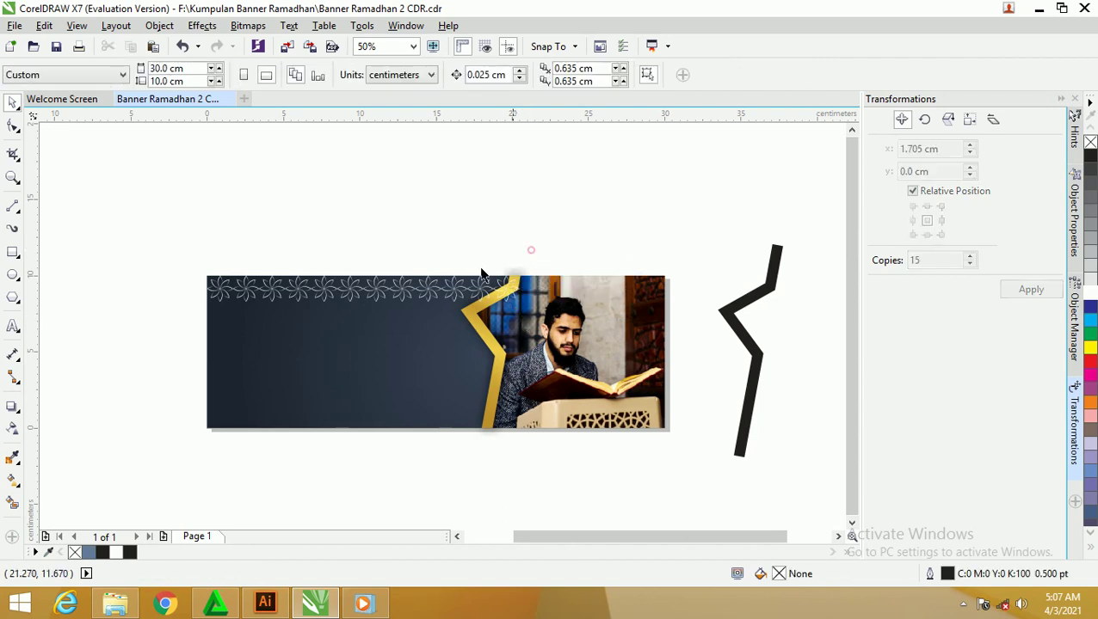
mouse_move(183, 249)
left_mouse_down()
mouse_move(408, 321)
mouse_move(526, 320)
left_mouse_up()
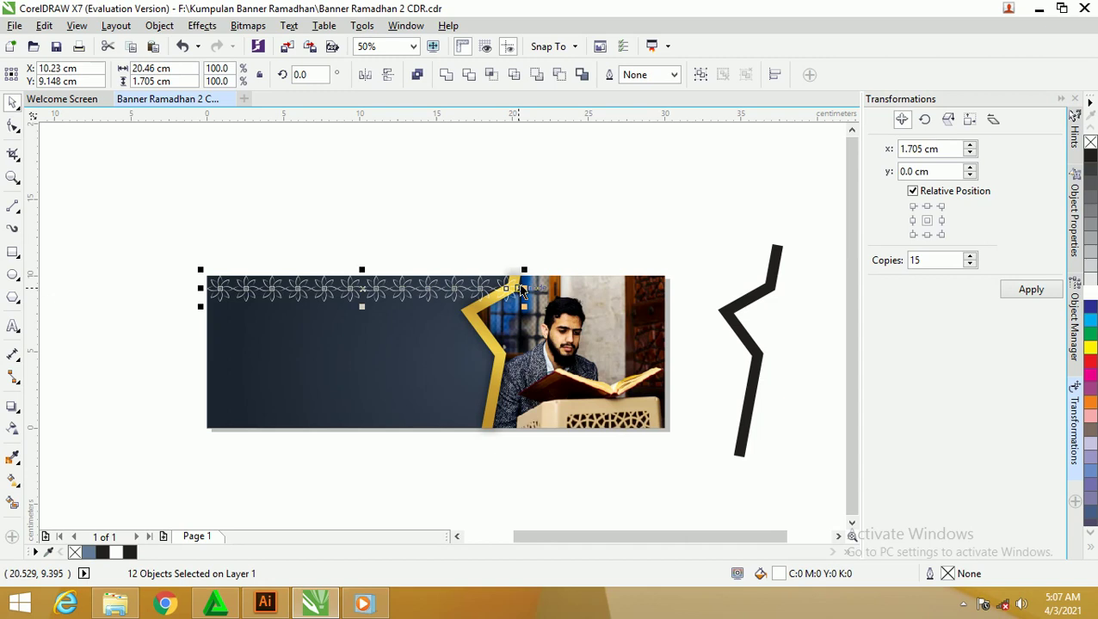
scroll(457, 286, "down", 2)
scroll(457, 286, "up", 2)
key("ctrl+z")
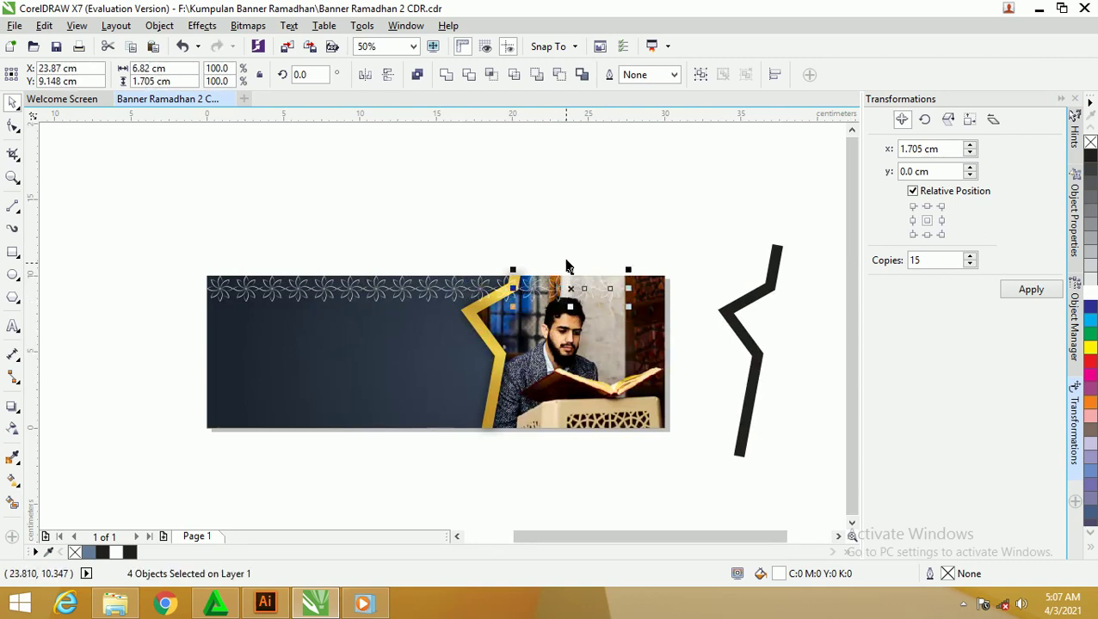
left_click(276, 249)
left_click_drag(173, 245, 644, 321)
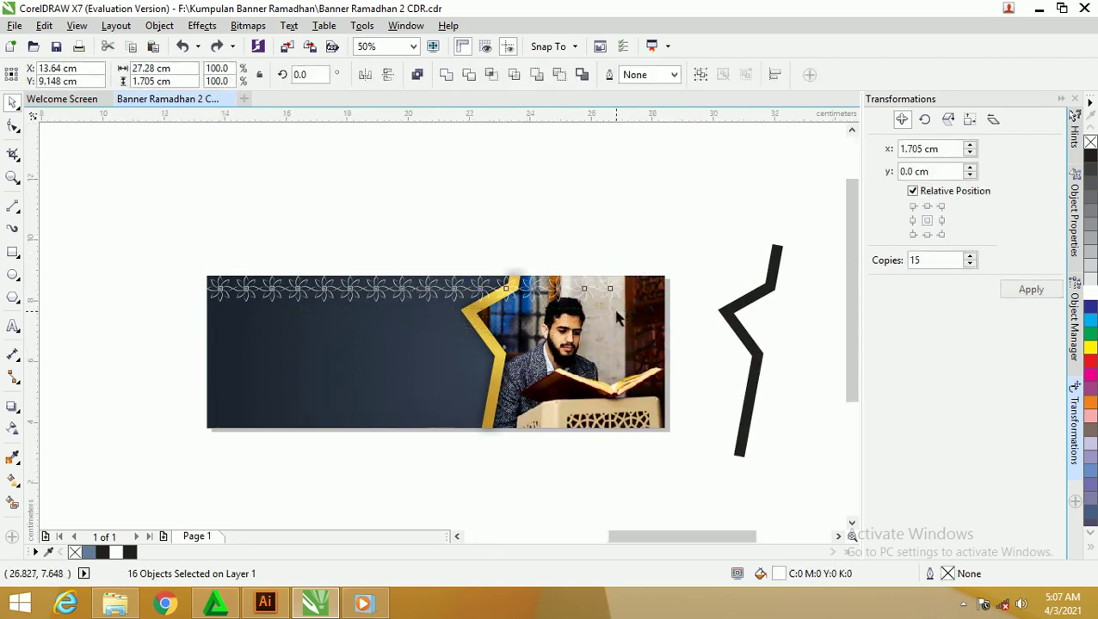
Scale the flower row to about 20 cm wide, reaching the gold star, and combine it.
scroll(643, 302, "up", 1)
left_click_drag(629, 296, 583, 284)
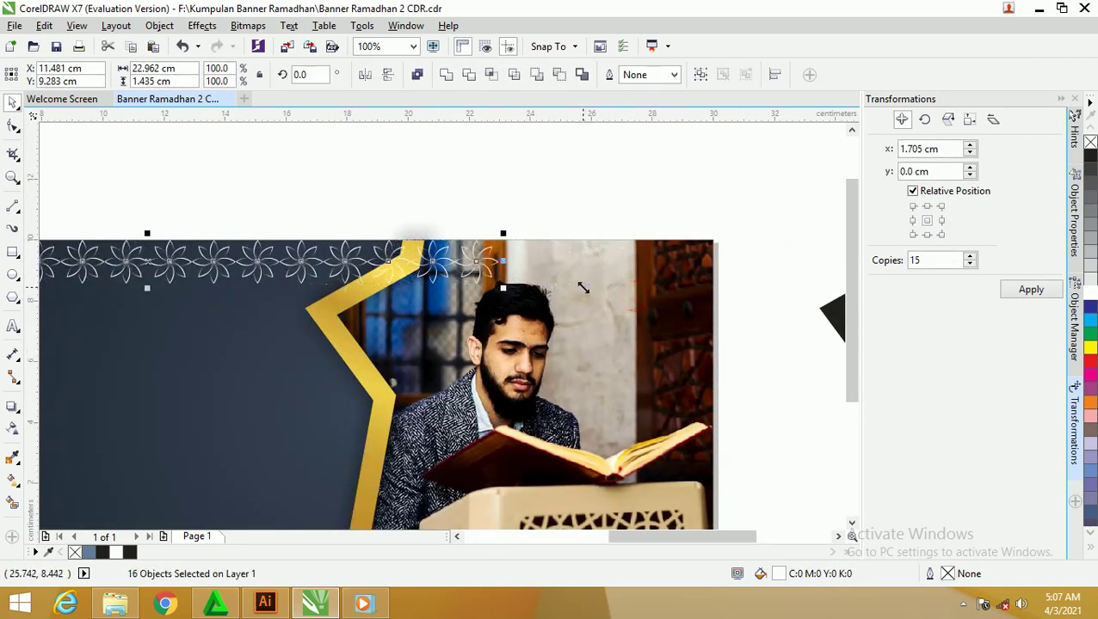
scroll(474, 235, "down", 2)
scroll(368, 207, "up", 1)
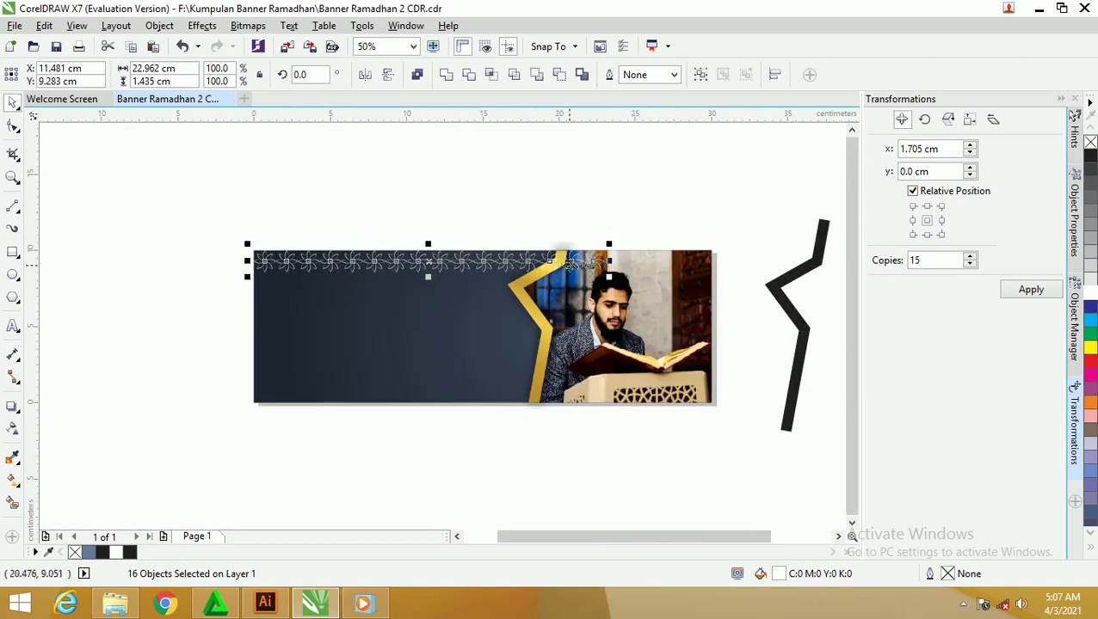
left_click_drag(608, 278, 542, 271)
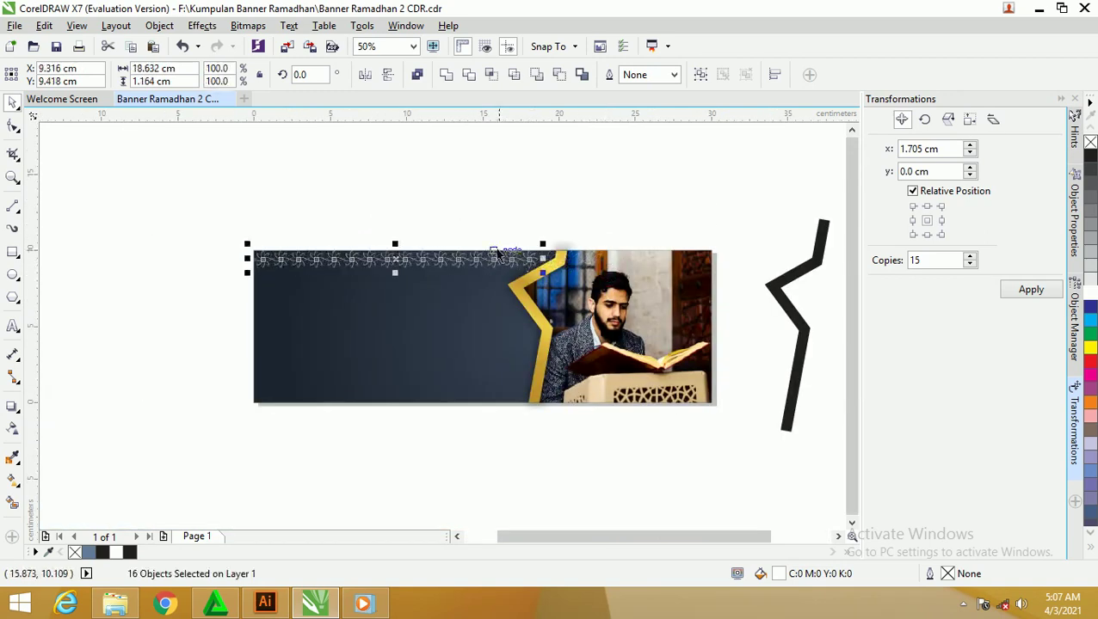
scroll(507, 252, "up", 1)
left_click_drag(575, 297, 624, 296)
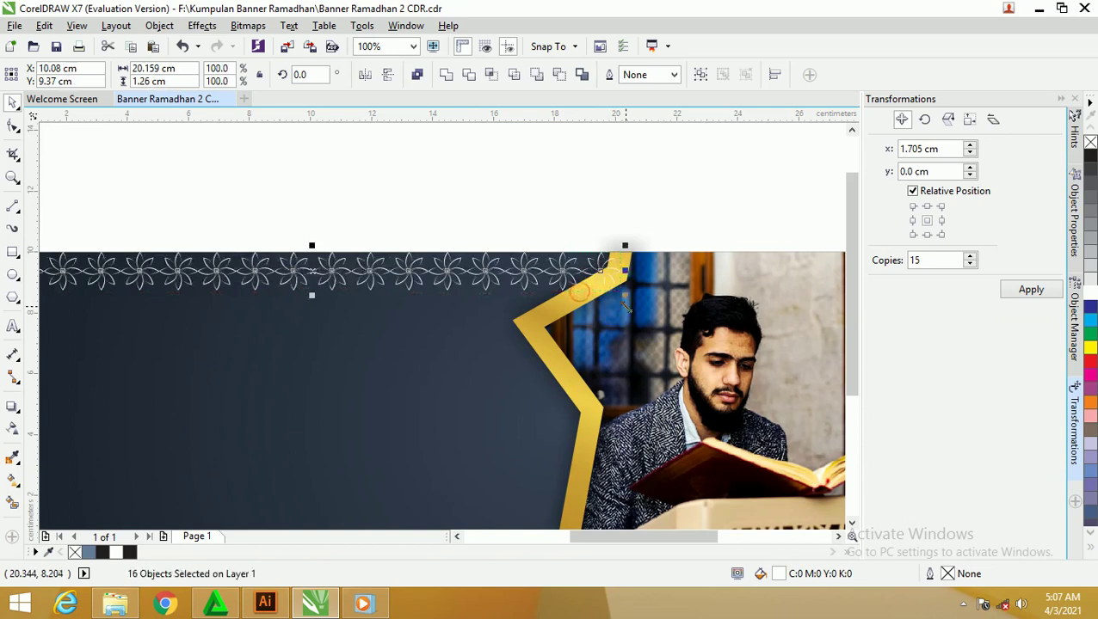
left_click(419, 76)
Copy the flower row's 1.26 cm height into the Transformations y offset.
scroll(447, 258, "up", 2)
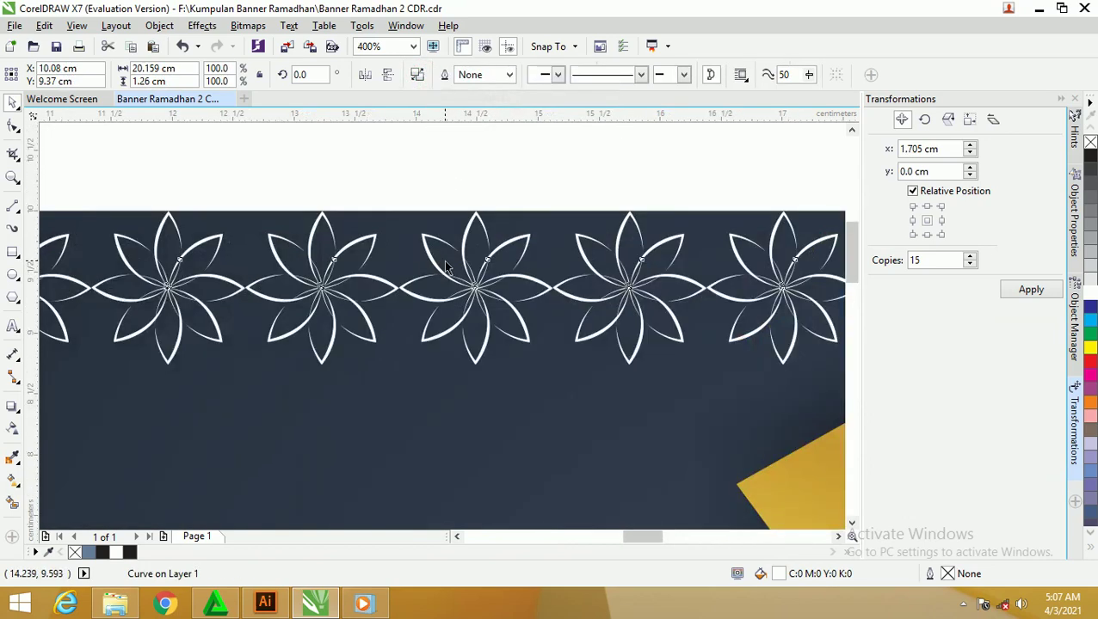
scroll(446, 258, "down", 2)
scroll(439, 271, "down", 1)
scroll(435, 283, "up", 1)
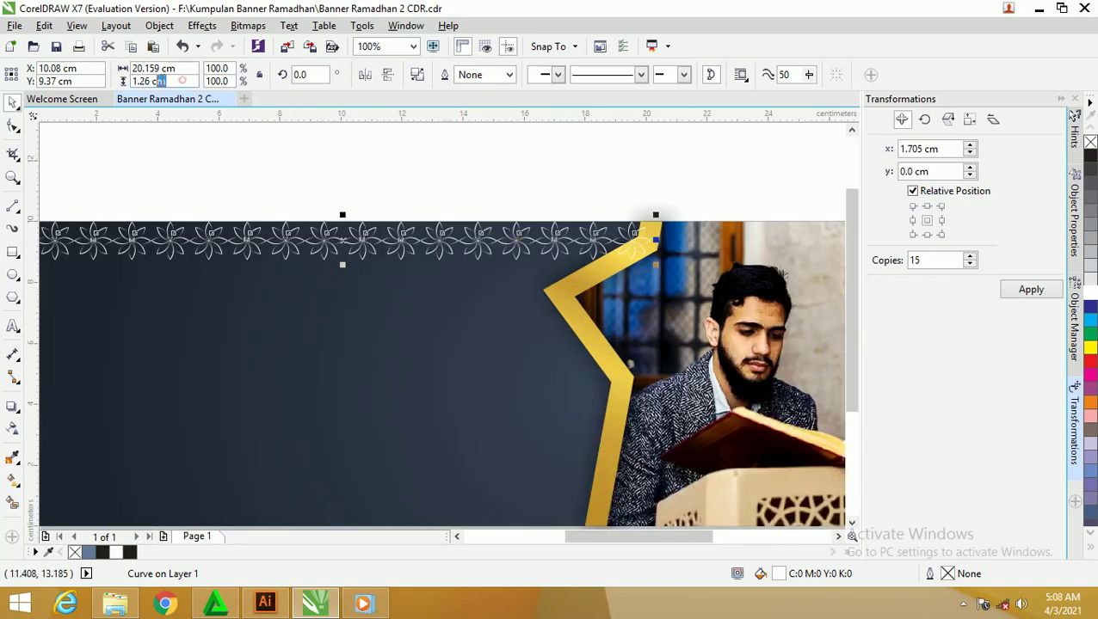
left_click(187, 81)
double_click(185, 81)
key("ctrl+c")
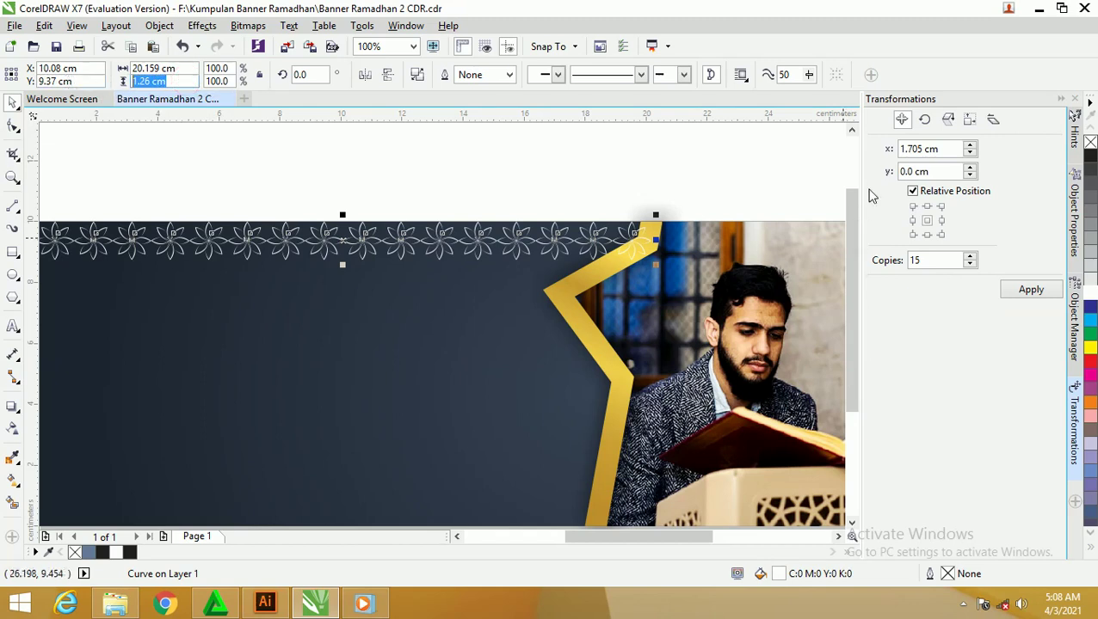
double_click(941, 172)
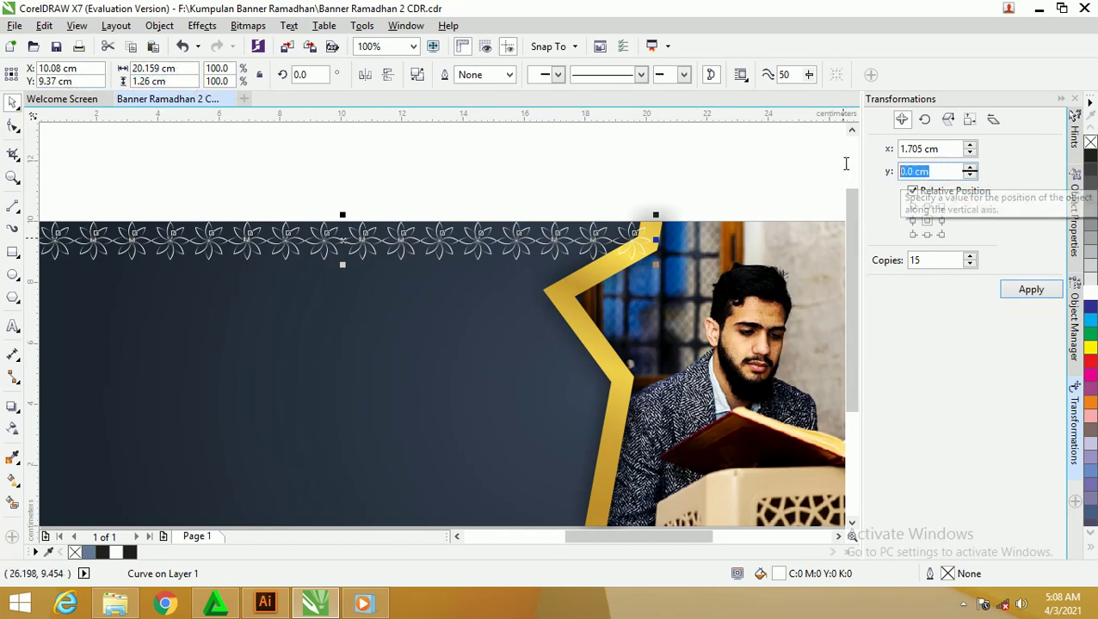
key("ctrl+v")
Set the x offset to 0, apply 15 stacked copies, and select the rows.
key("shift+Tab")
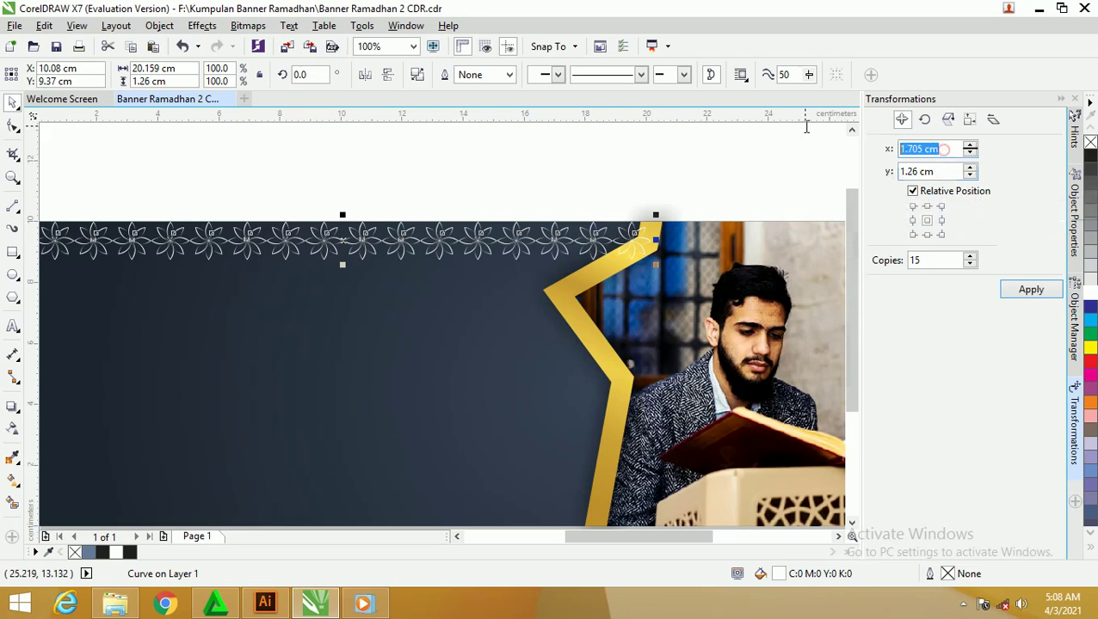
type("0")
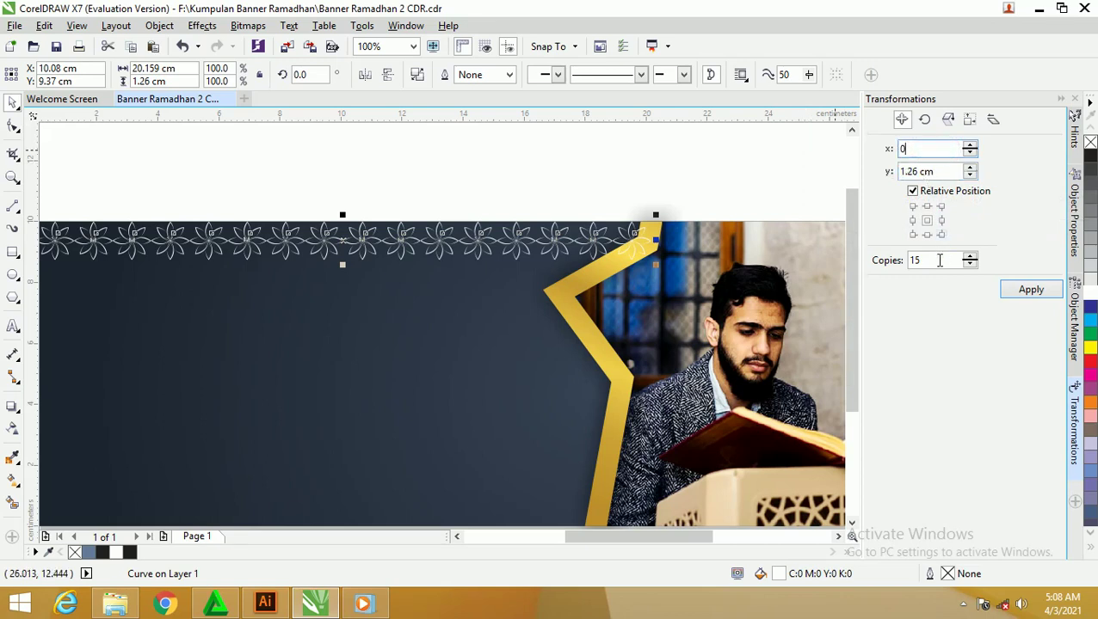
left_click(1011, 293)
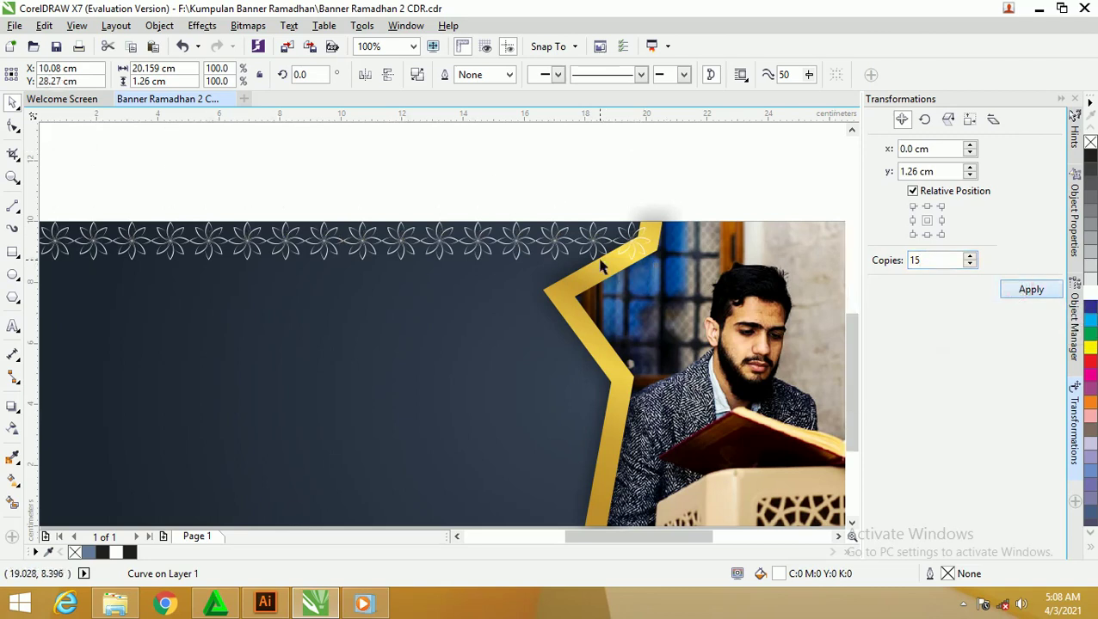
scroll(547, 215, "down", 3)
mouse_move(392, 223)
left_mouse_down()
mouse_move(619, 152)
mouse_move(619, 163)
left_mouse_up()
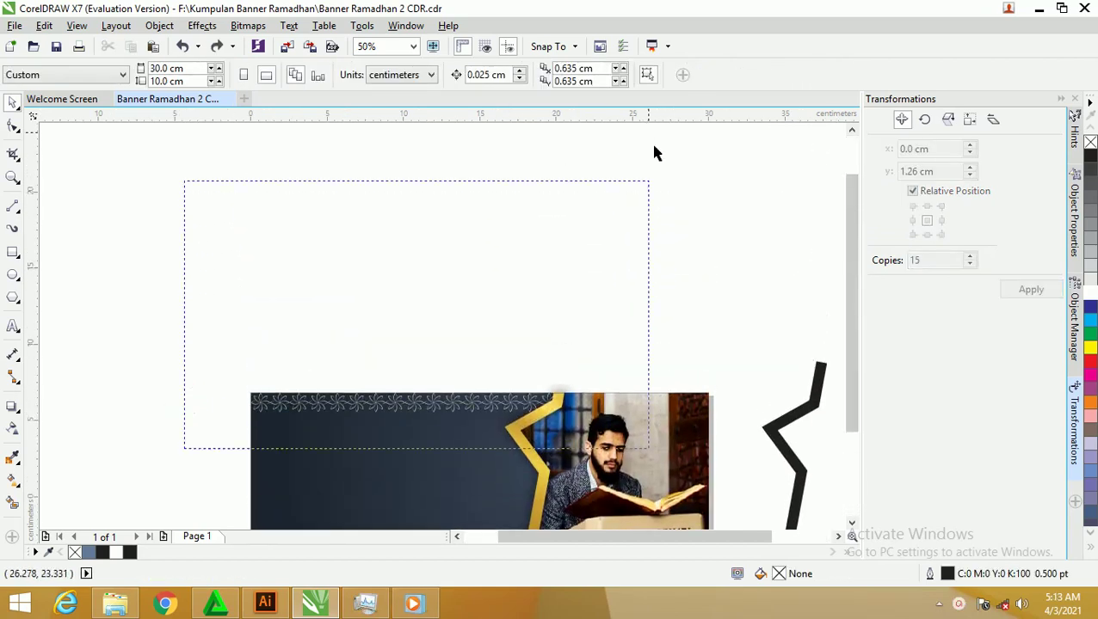
Group the selected flower-row pieces together.
left_click_drag(673, 215, 662, 171)
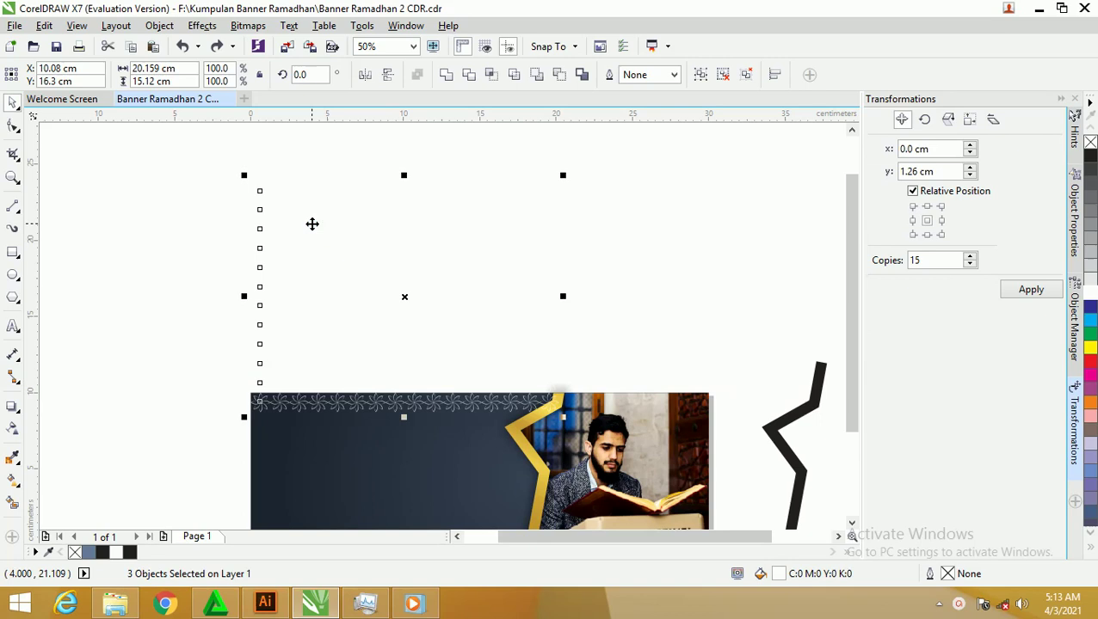
right_click(311, 224)
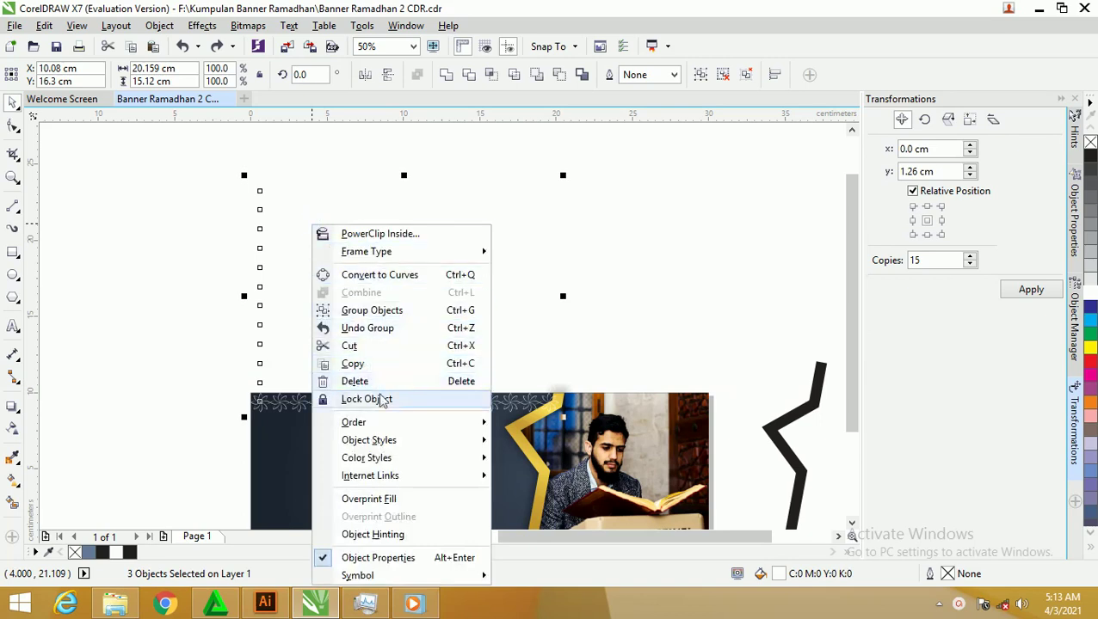
left_click(366, 311)
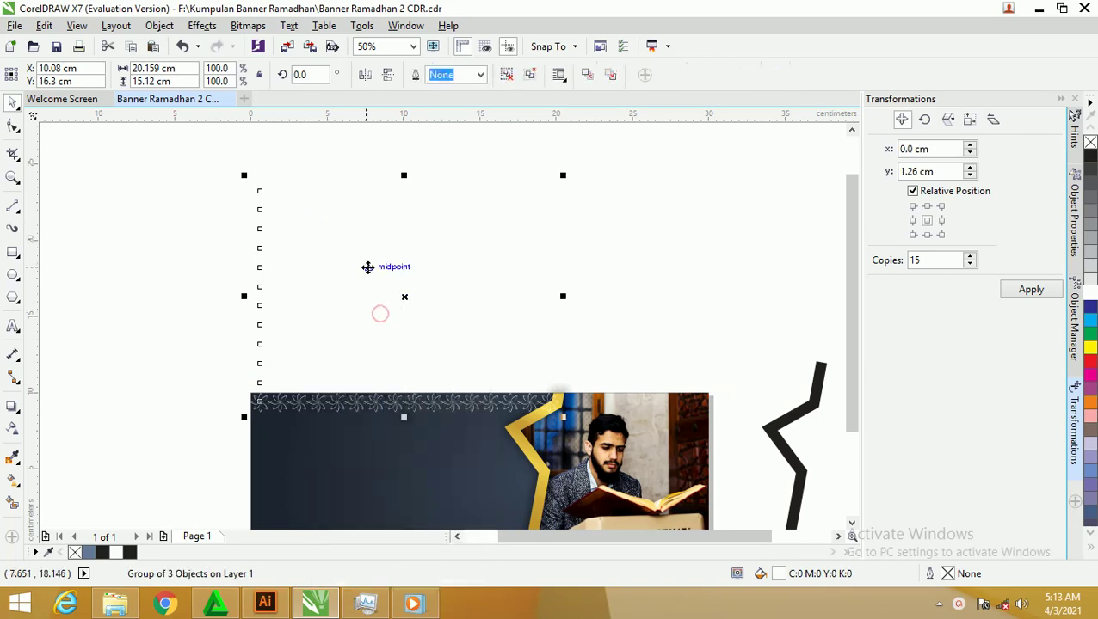
right_click(364, 257)
key("Escape")
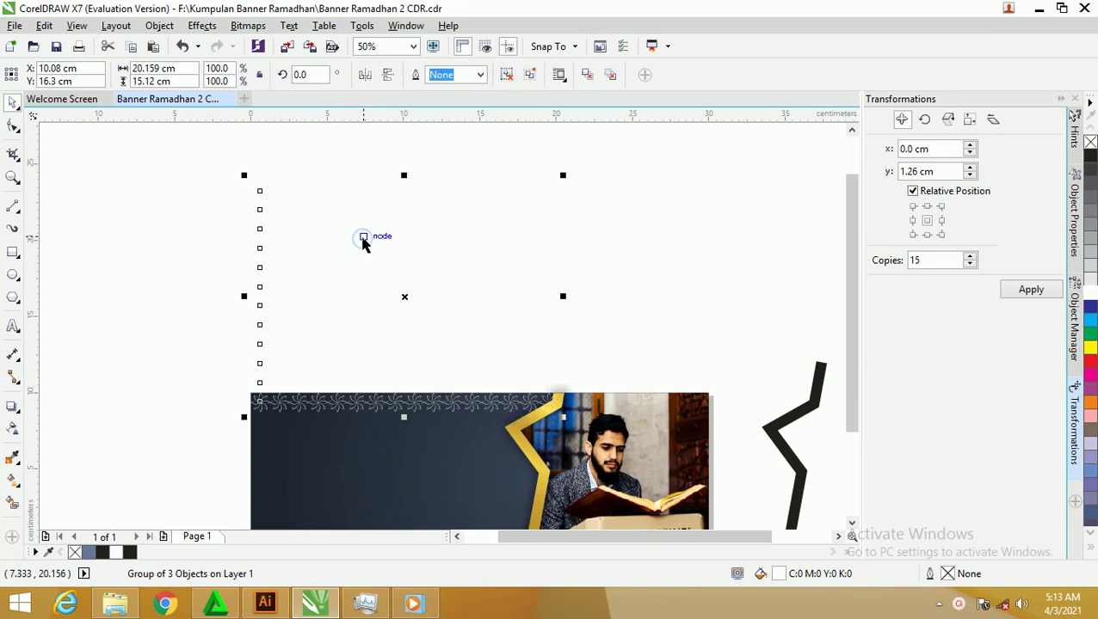
right_click(363, 243)
key("Escape")
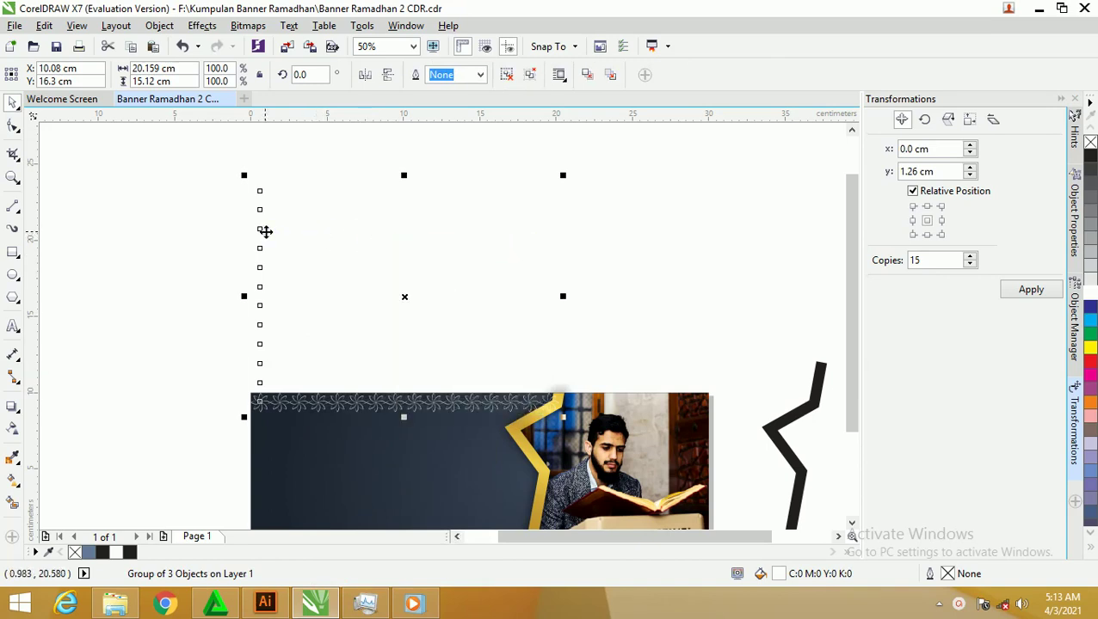
Ungroup all twelve pieces and combine them into a single curve.
right_click(265, 231)
left_click(306, 269)
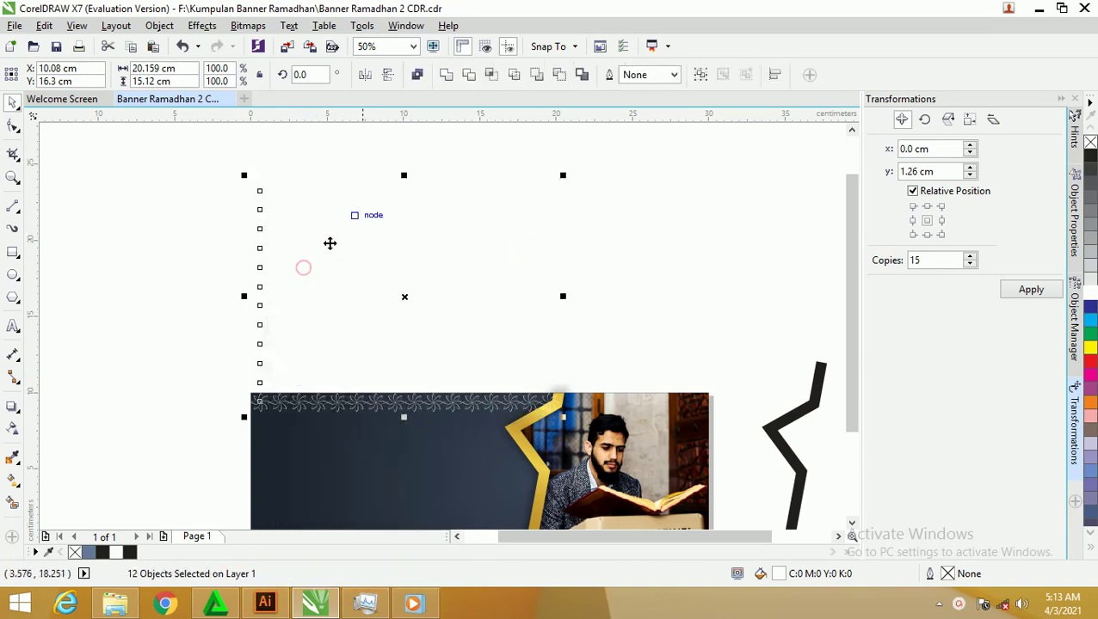
left_click(417, 76)
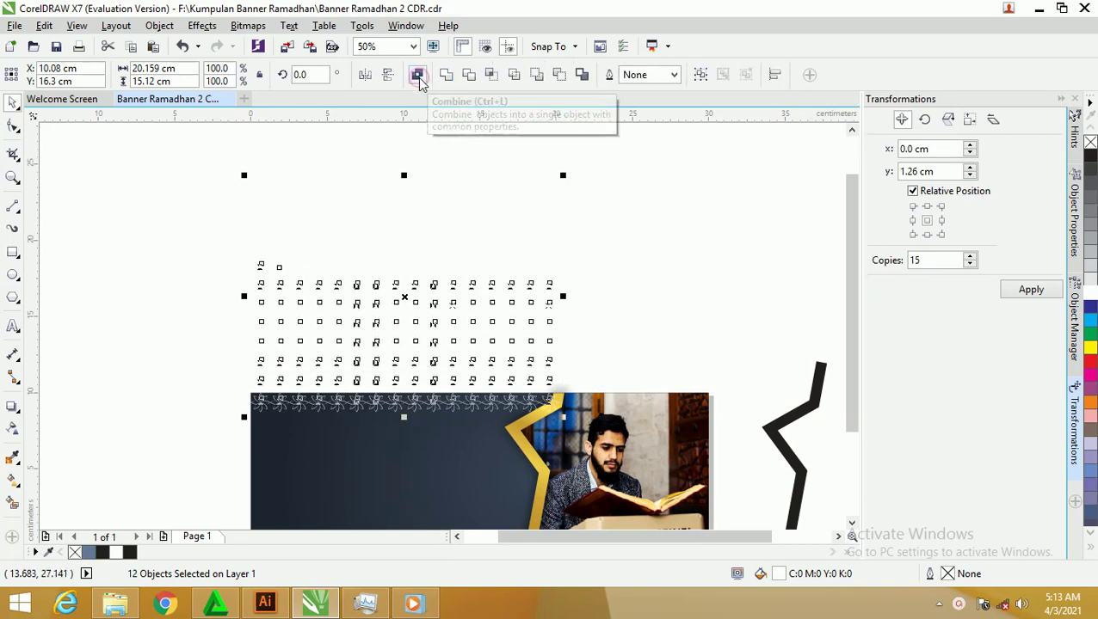
left_click(638, 221)
scroll(499, 249, "down", 2)
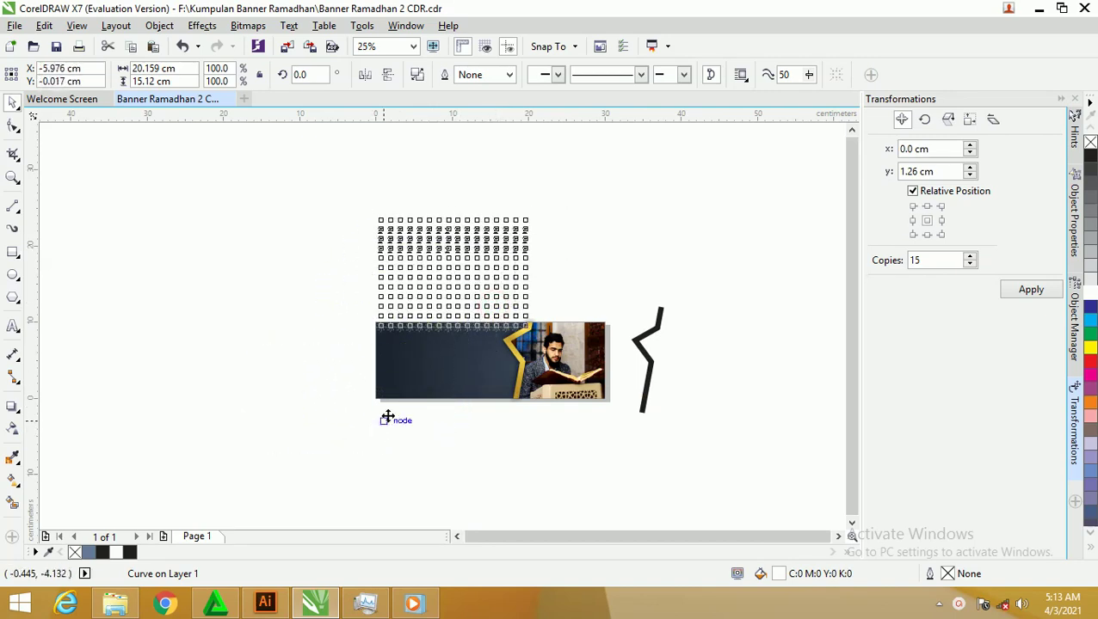
Move the flower pattern onto the banner's left edge and give it a fountain fill.
left_click_drag(493, 318, 391, 392)
scroll(391, 391, "up", 2)
scroll(404, 362, "up", 2)
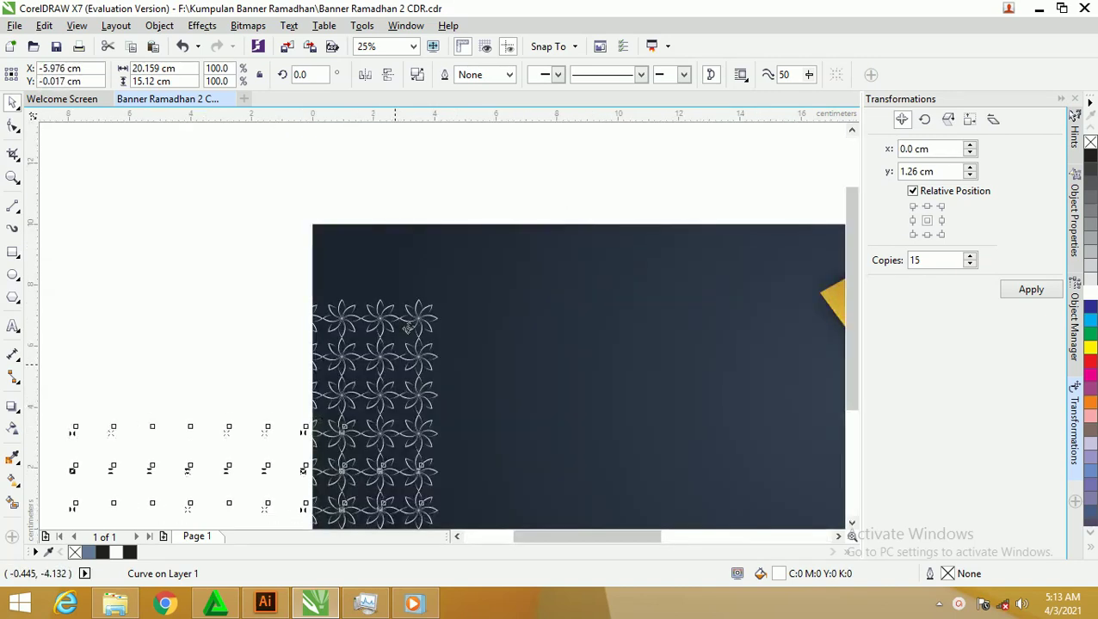
scroll(419, 318, "up", 2)
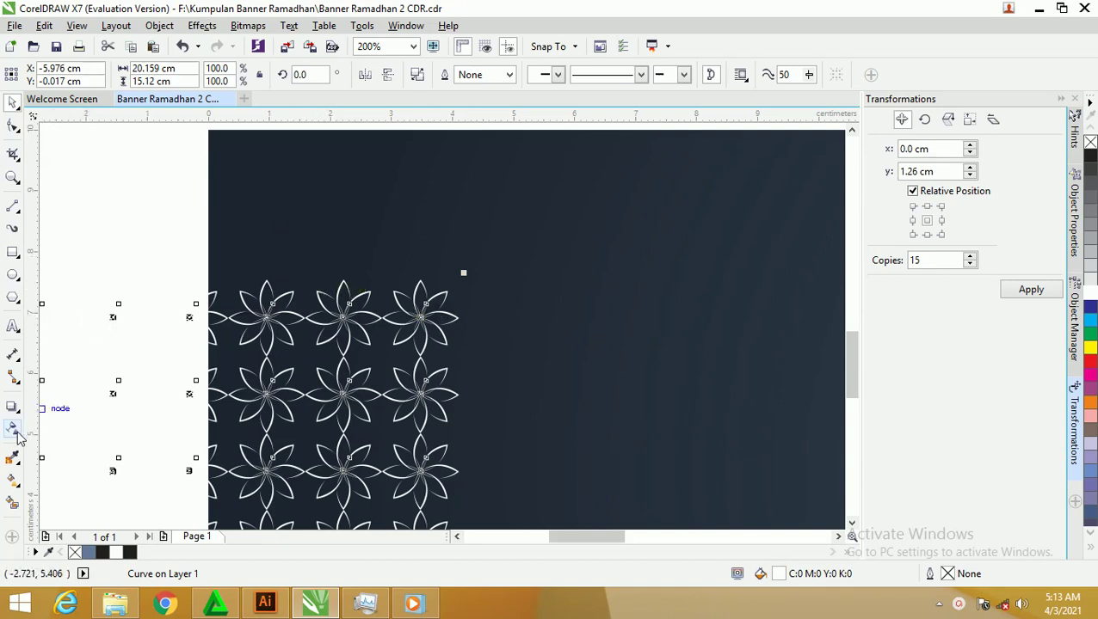
left_click(13, 481)
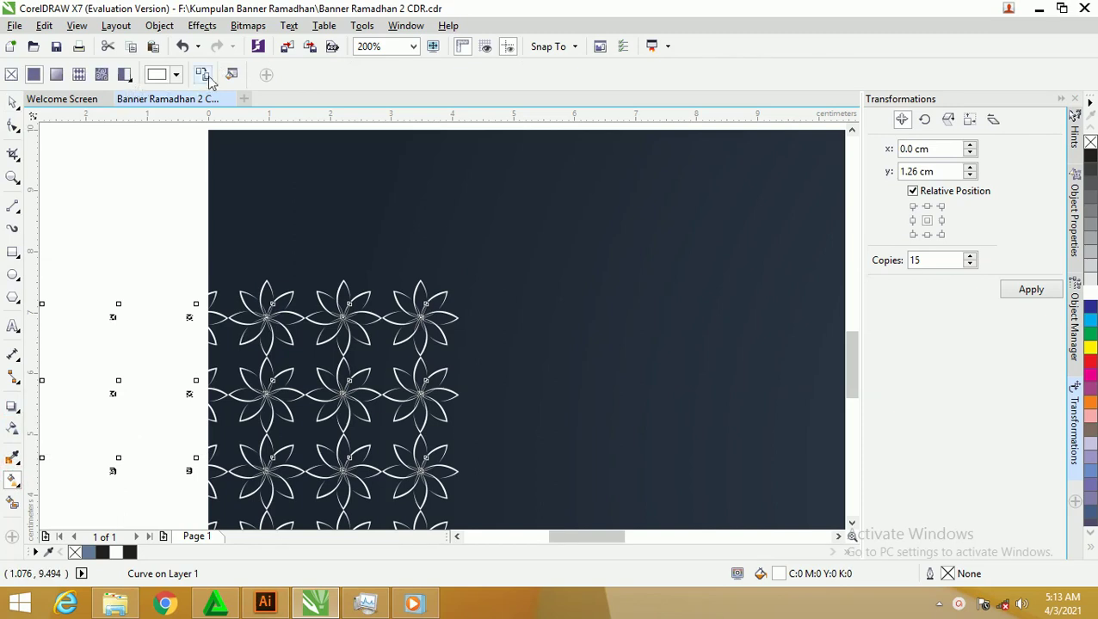
left_click(515, 167)
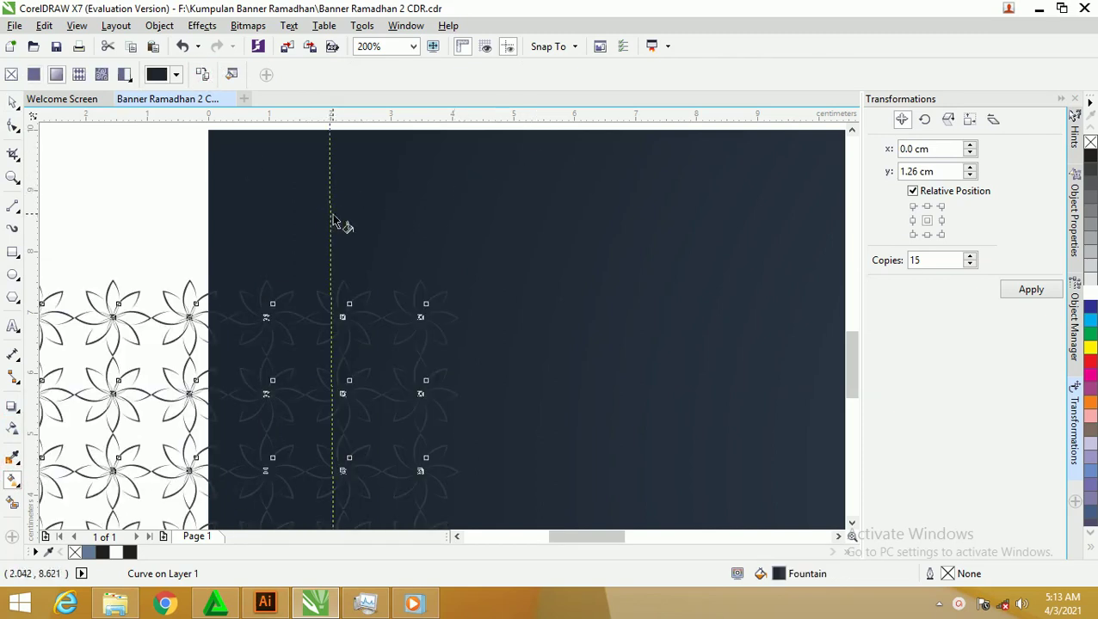
left_click(12, 103)
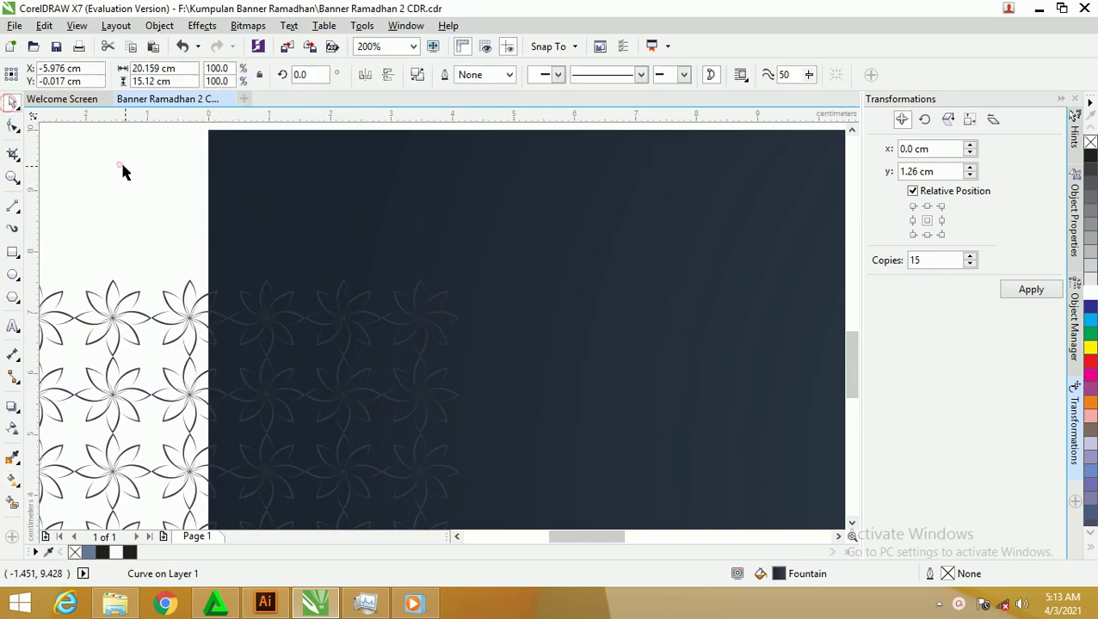
left_click(121, 159)
scroll(168, 171, "down", 2)
scroll(172, 189, "down", 3)
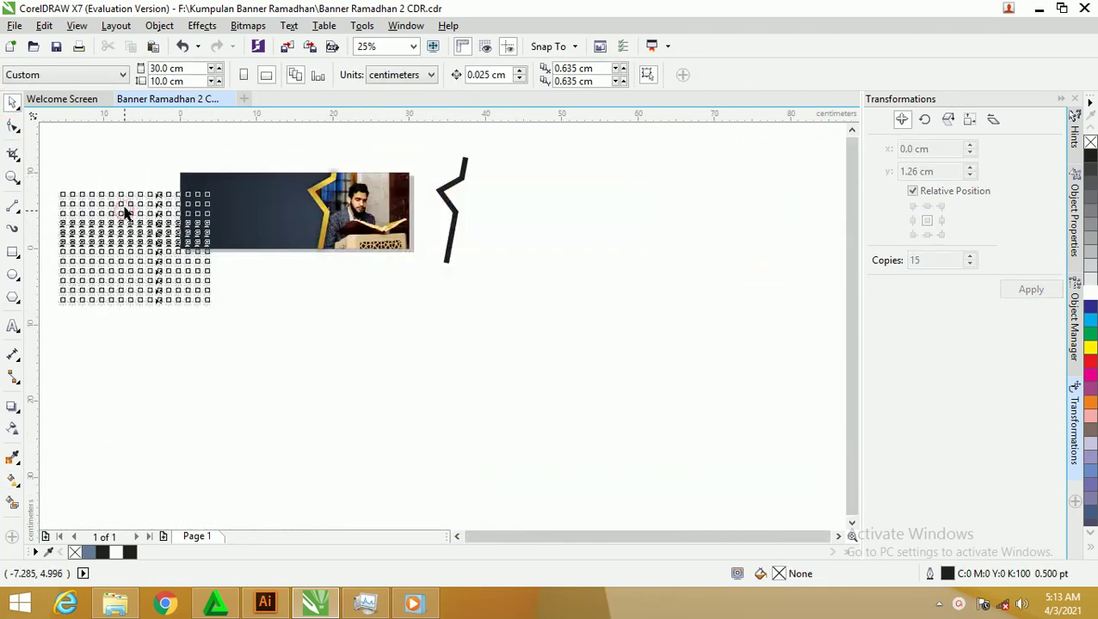
Left-align the flower pattern with the dark banner panel, then reselect the pattern.
scroll(129, 214, "up", 1)
left_click(137, 215)
left_click(363, 186, "shift")
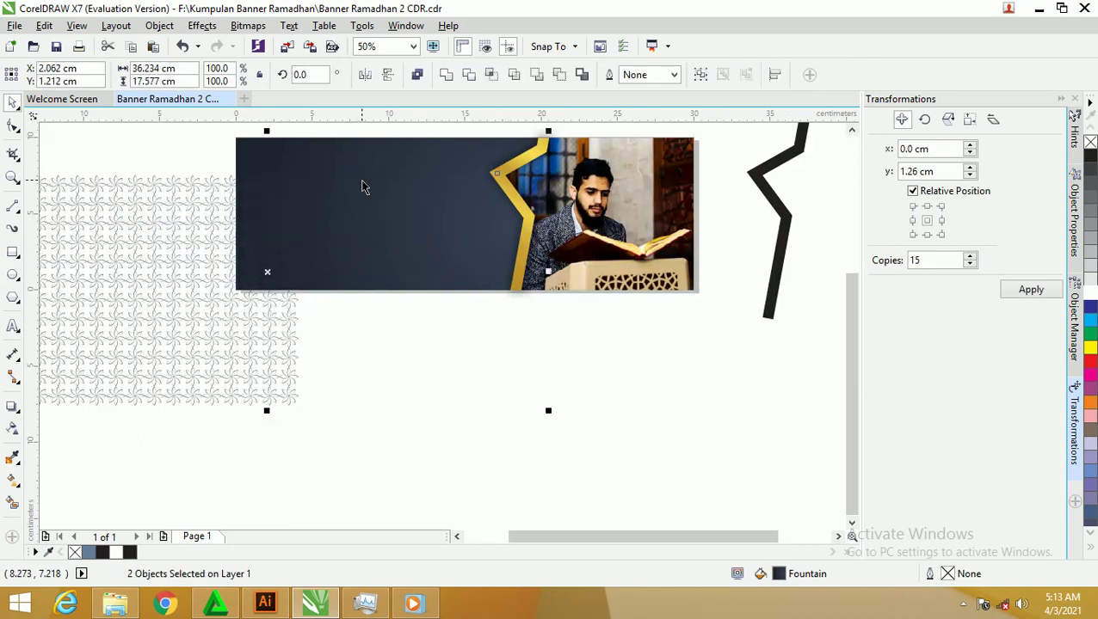
key("l")
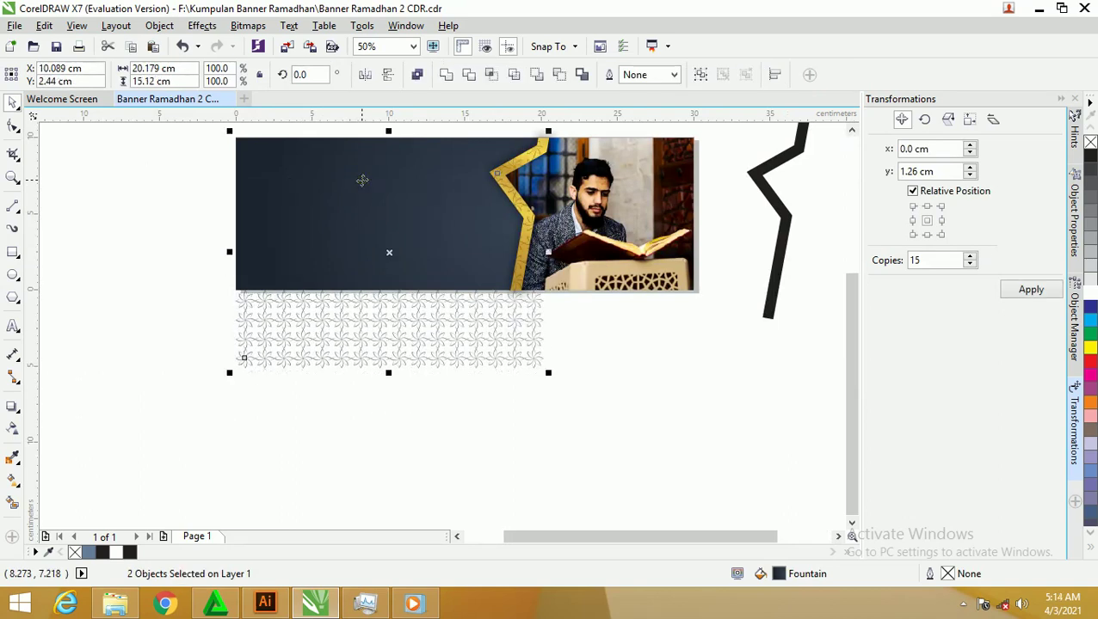
left_click(545, 384)
scroll(373, 181, "up", 1)
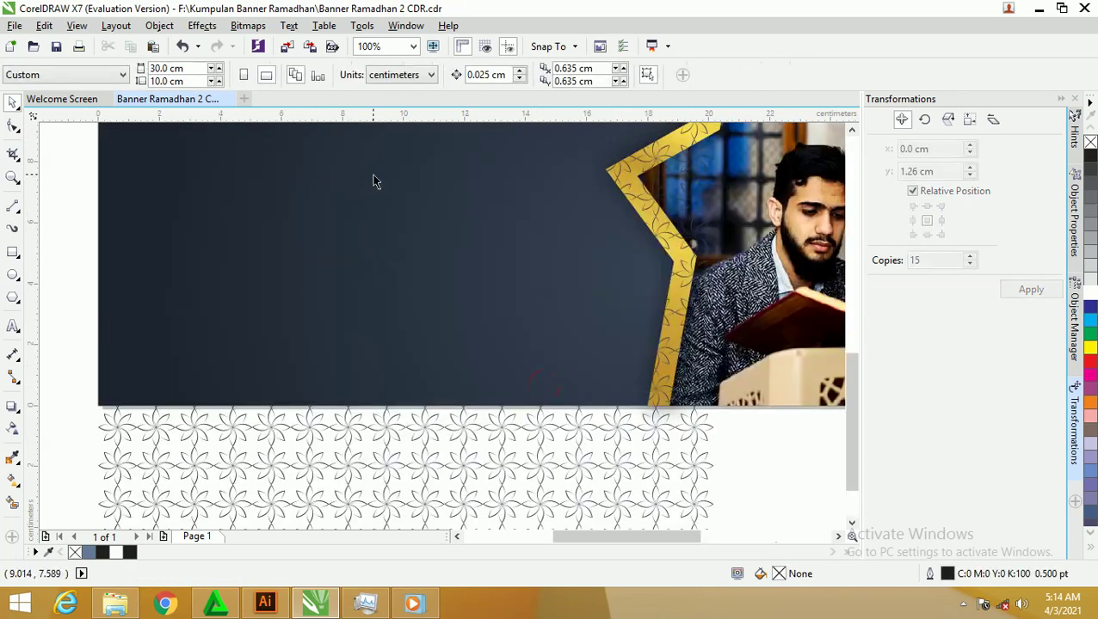
scroll(373, 181, "up", 1)
scroll(361, 175, "down", 2)
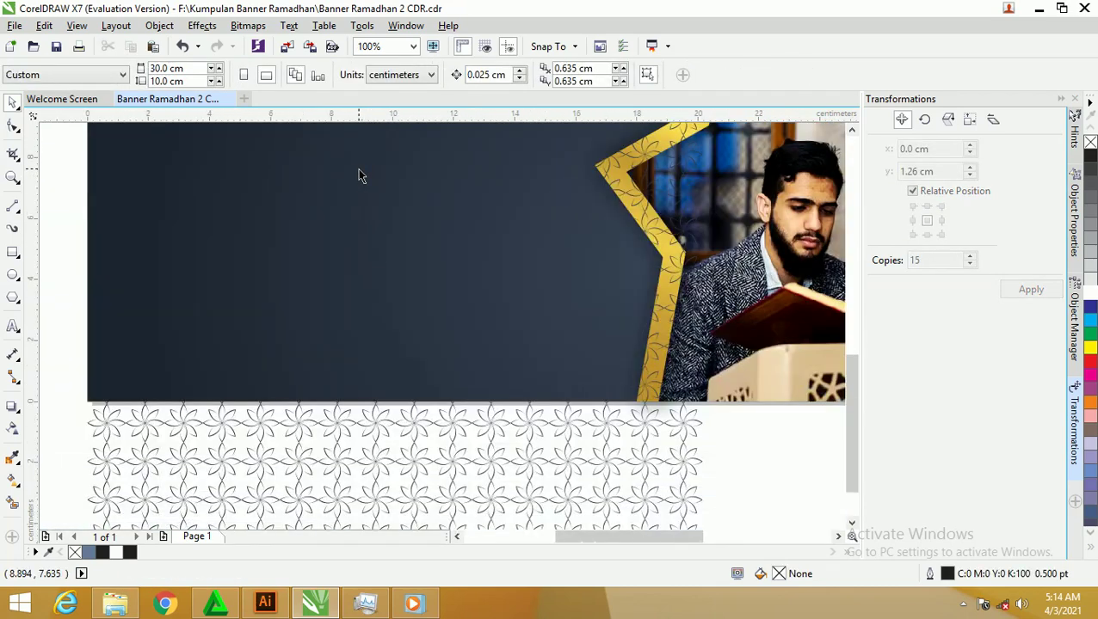
left_click(651, 232)
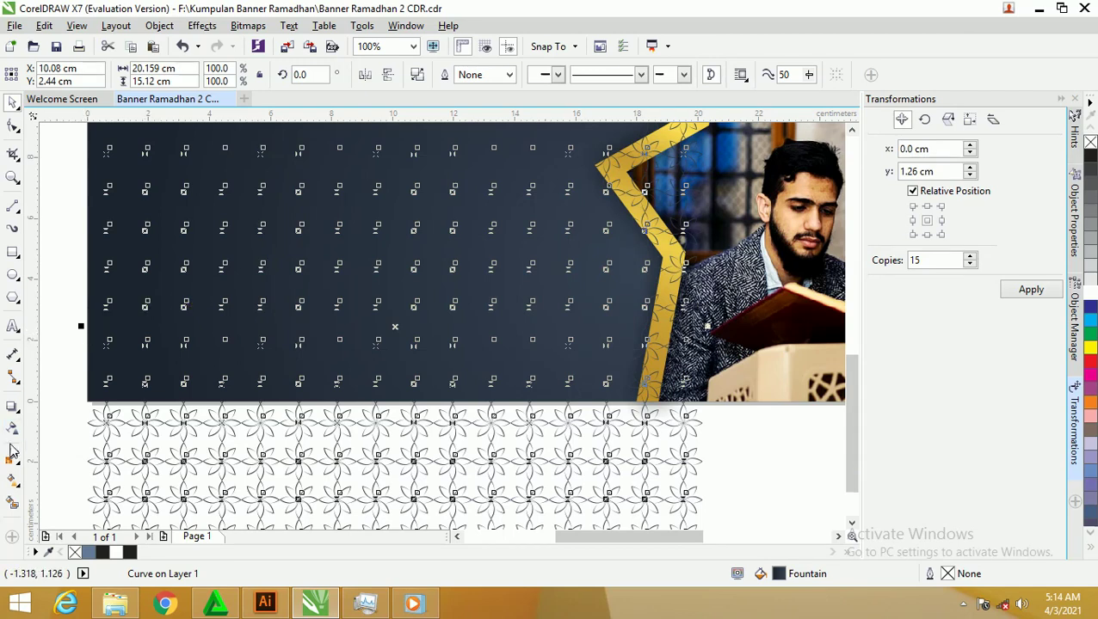
Give the flower pattern a linear fountain fill, tilting its start and shortening its end.
left_click(13, 482)
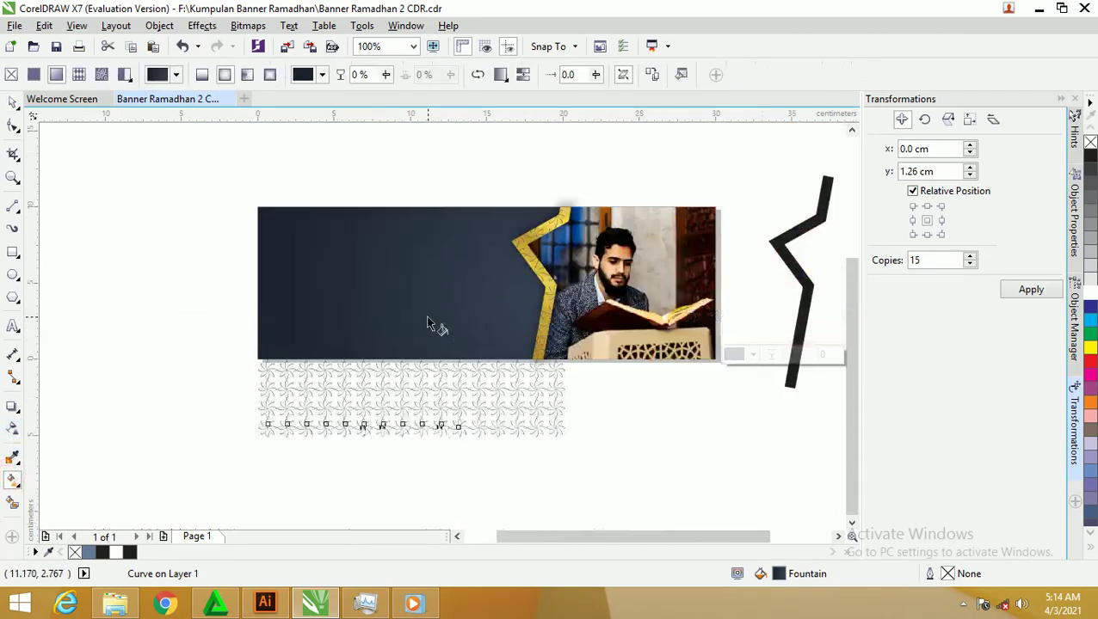
scroll(436, 325, "down", 1)
left_click_drag(585, 327, 780, 330)
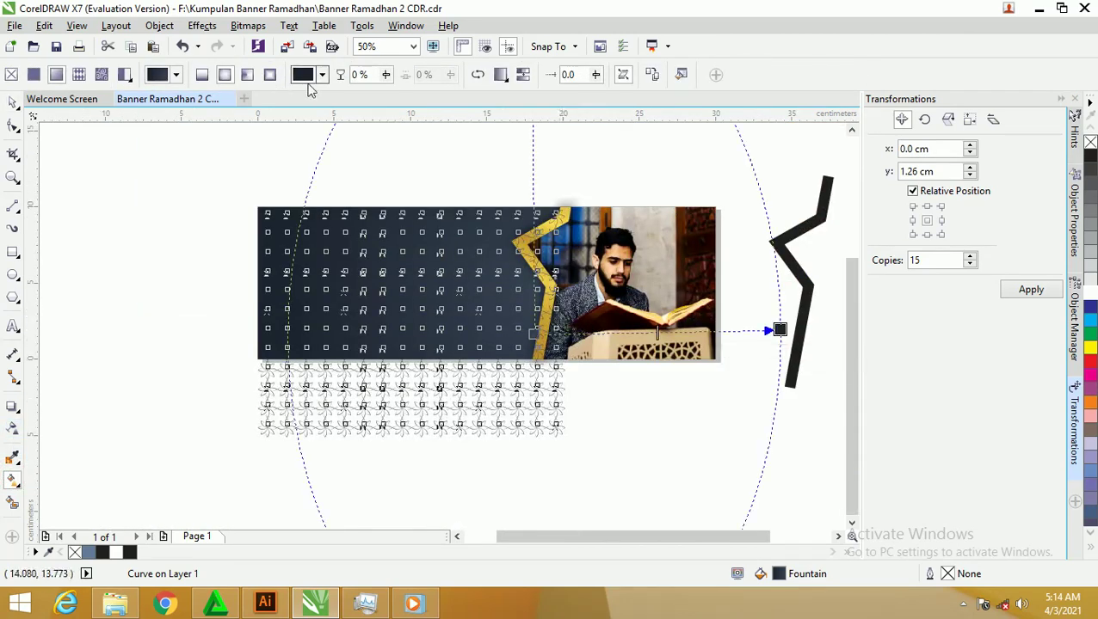
left_click(205, 76)
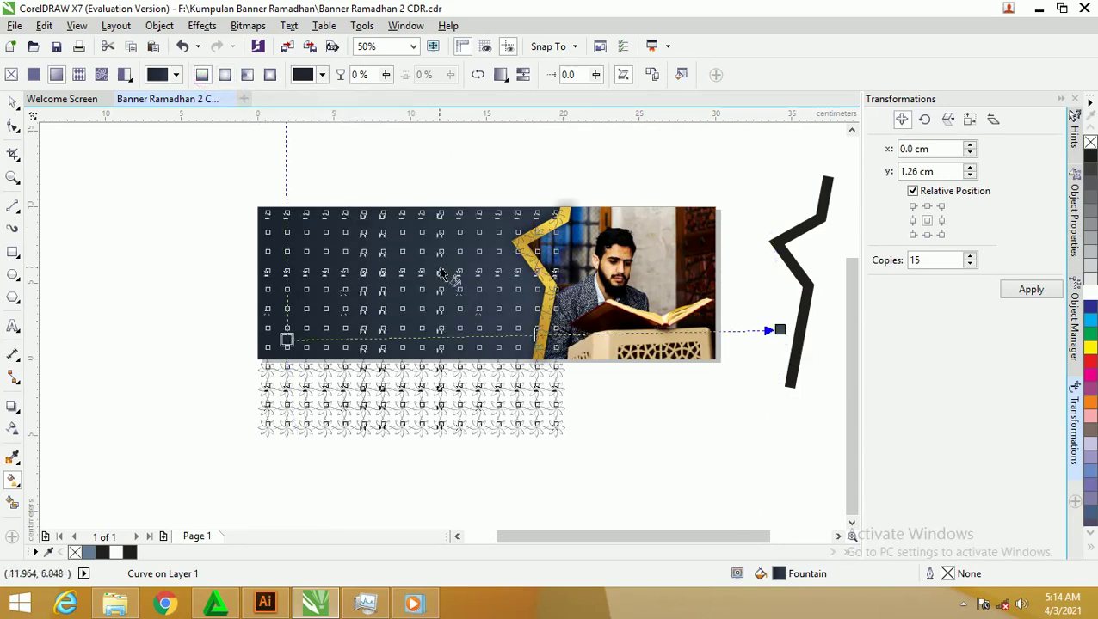
left_click_drag(287, 341, 256, 312)
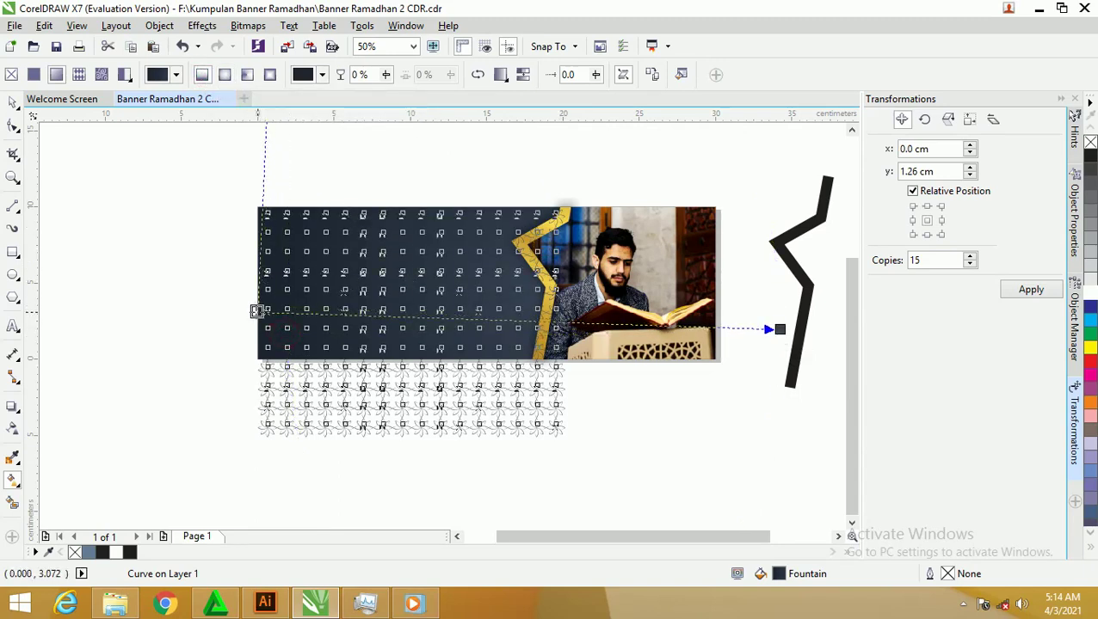
left_click_drag(779, 329, 608, 310)
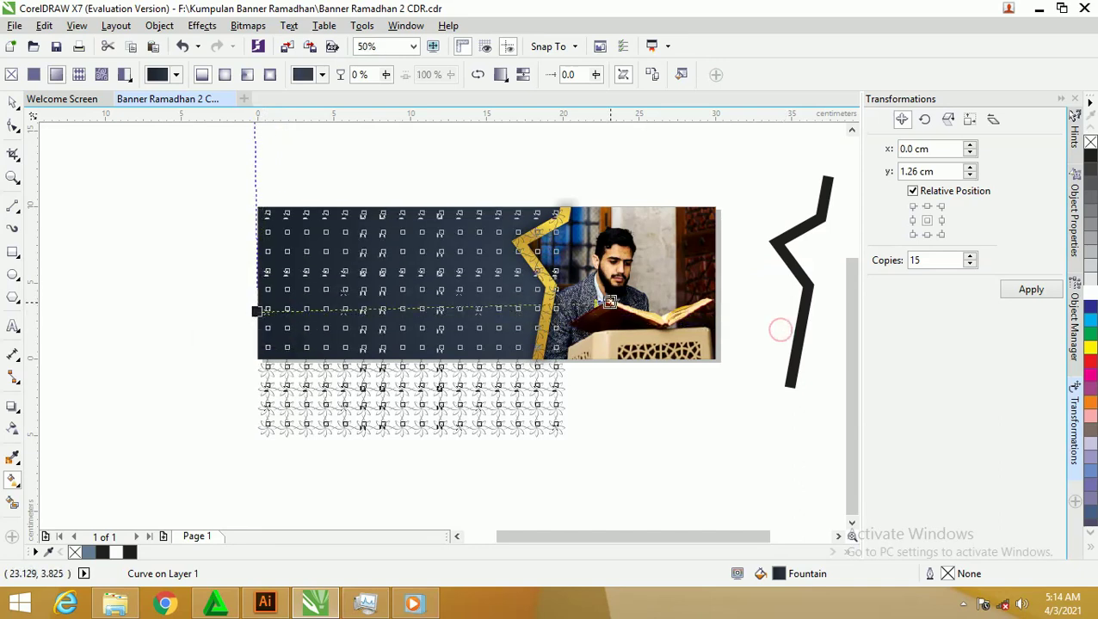
left_click(13, 102)
Lighten the fill's start stop slightly and darken its end stop to navy #28303B.
scroll(465, 274, "up", 1)
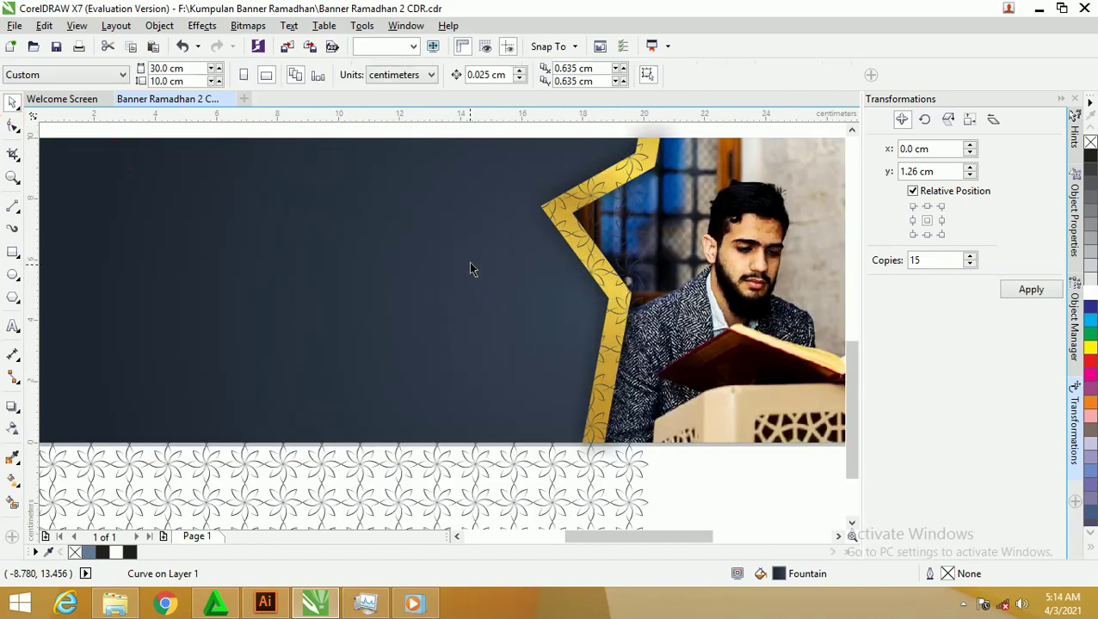
scroll(454, 234, "up", 1)
scroll(454, 234, "down", 2)
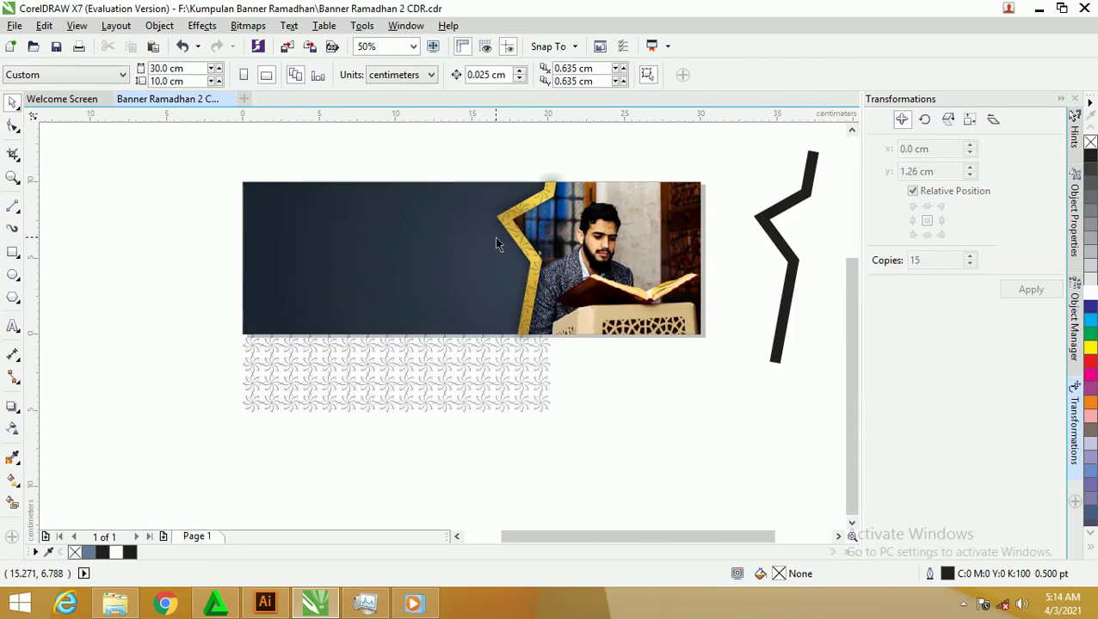
left_click(497, 236)
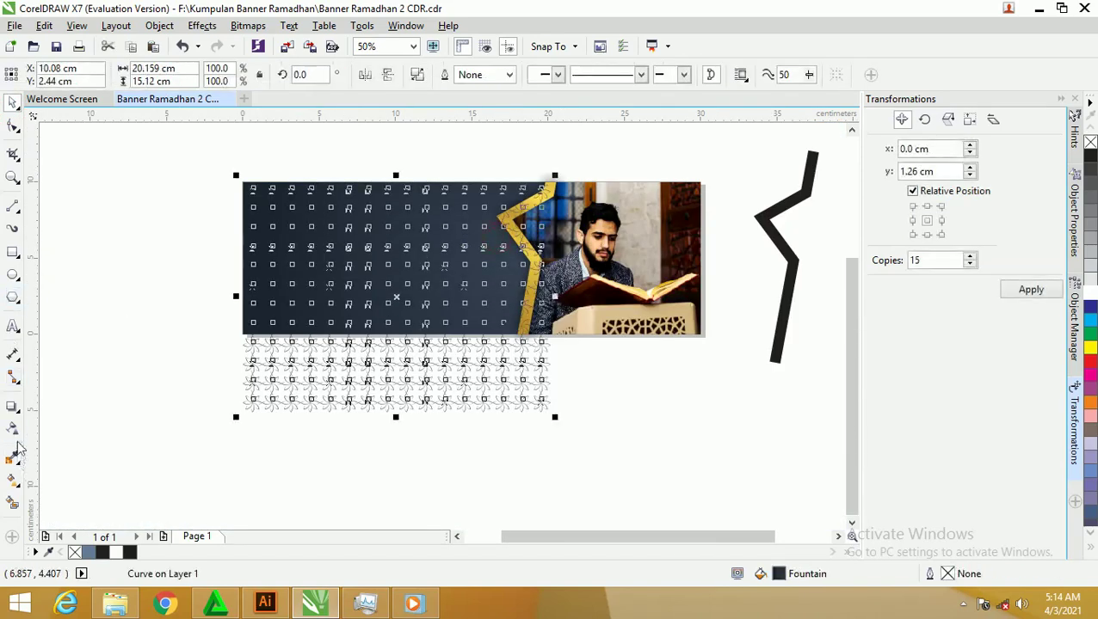
left_click(12, 484)
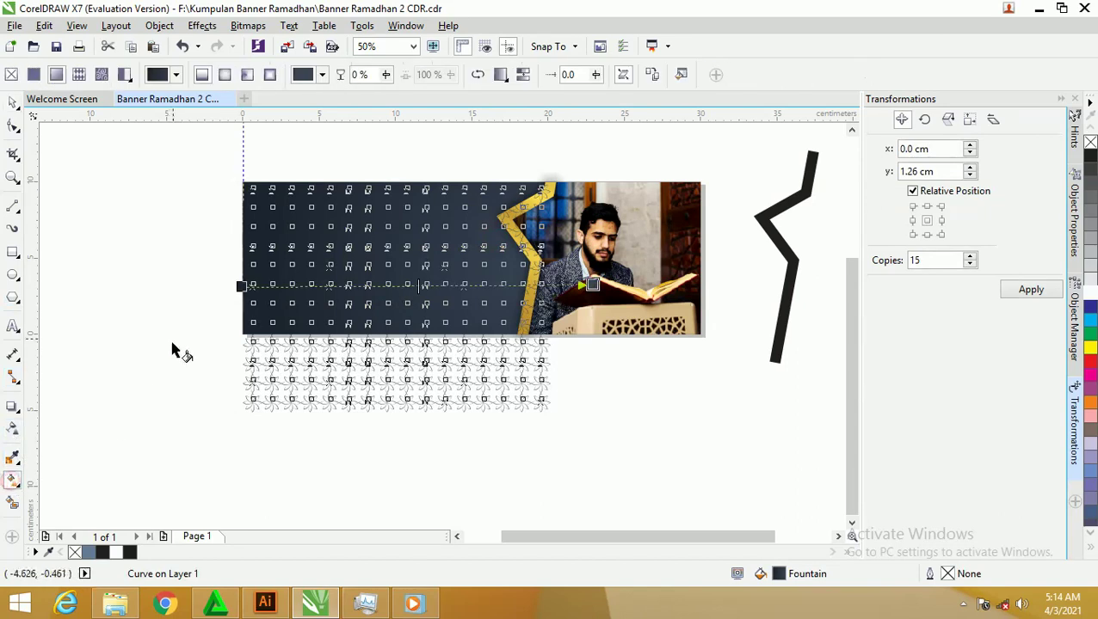
left_click(241, 287)
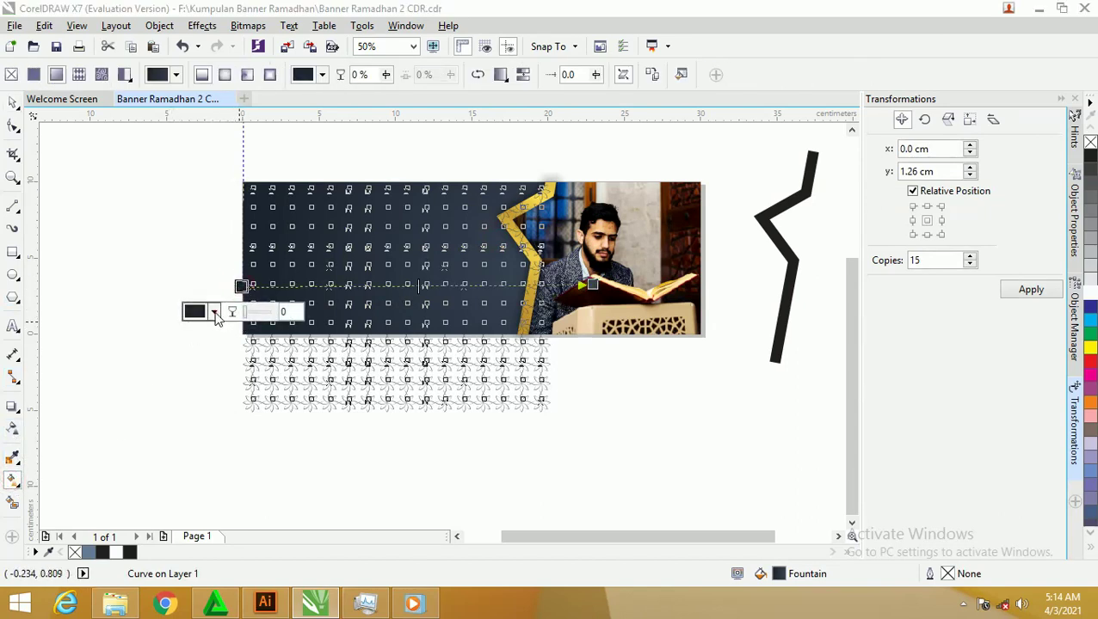
left_click(214, 311)
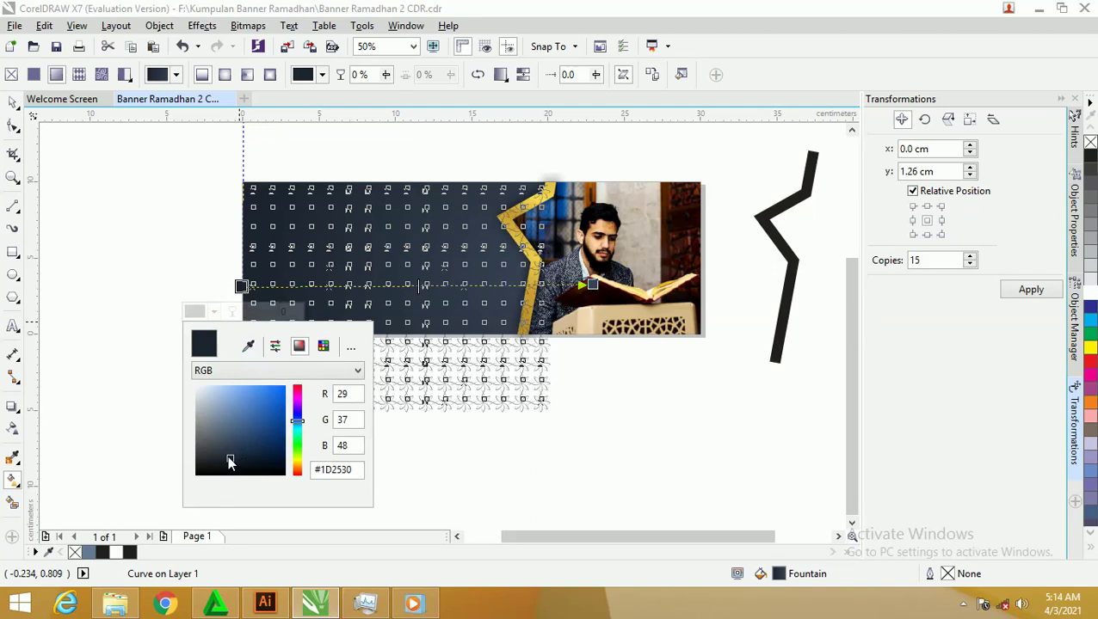
left_click_drag(229, 463, 227, 448)
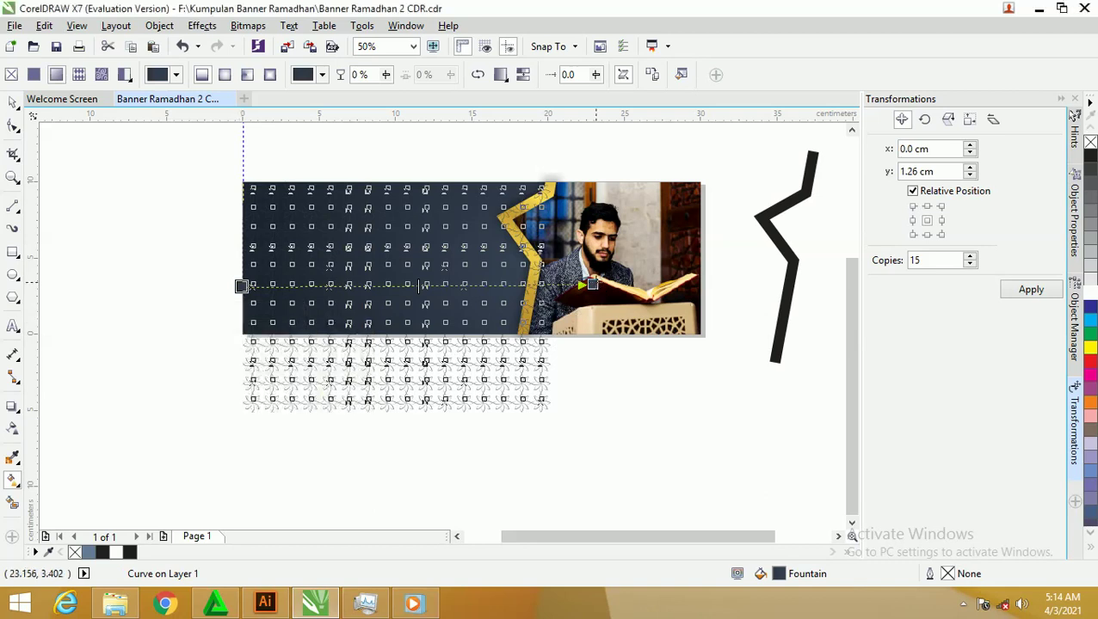
left_click(592, 284)
left_click(566, 312)
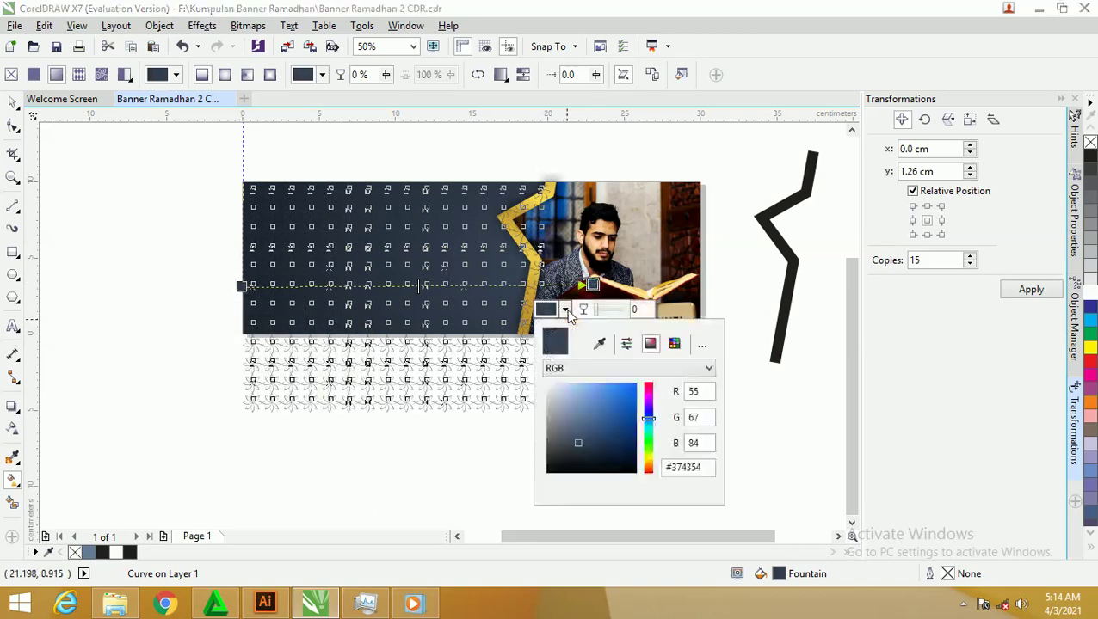
left_click_drag(573, 443, 574, 453)
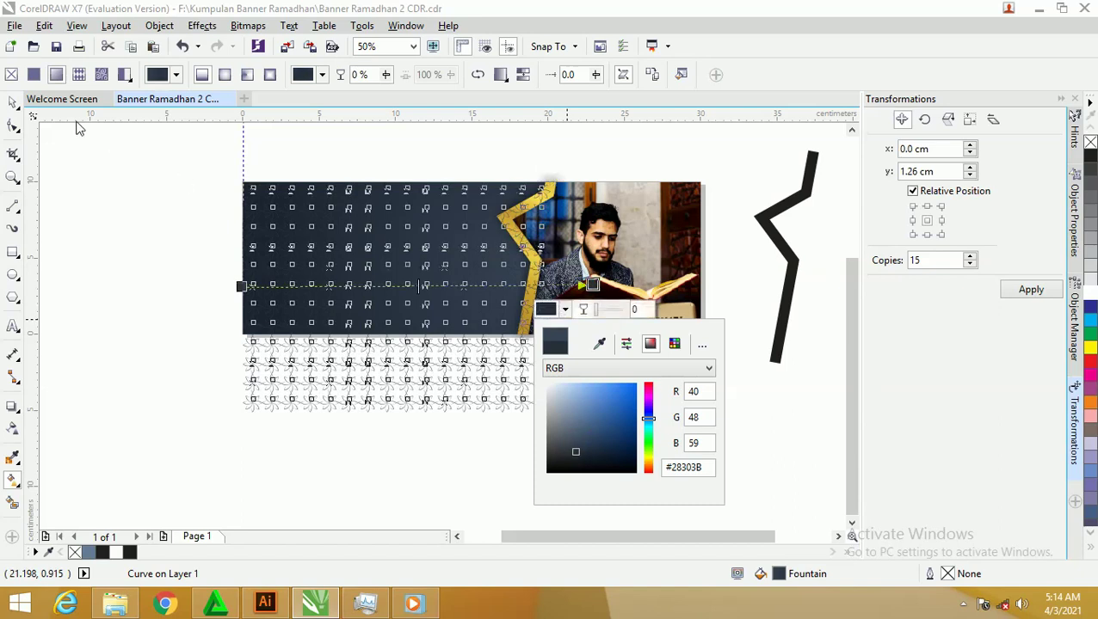
left_click(139, 161)
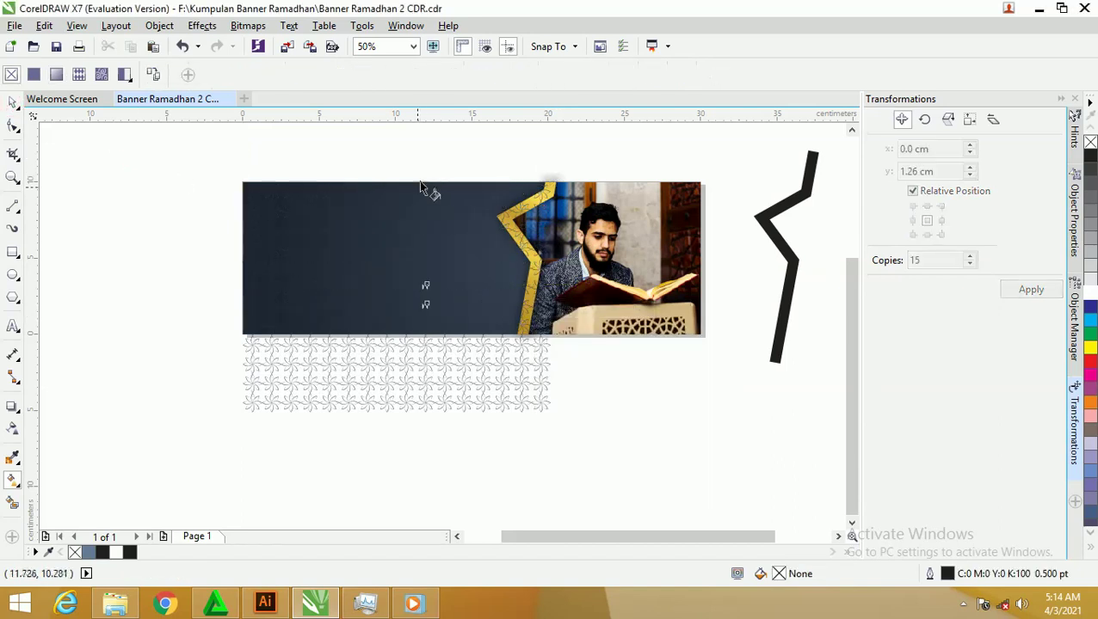
Select the dark background panel and stretch its radial fountain fill leftward across it.
scroll(409, 211, "up", 3)
scroll(388, 228, "up", 2)
scroll(291, 224, "down", 1)
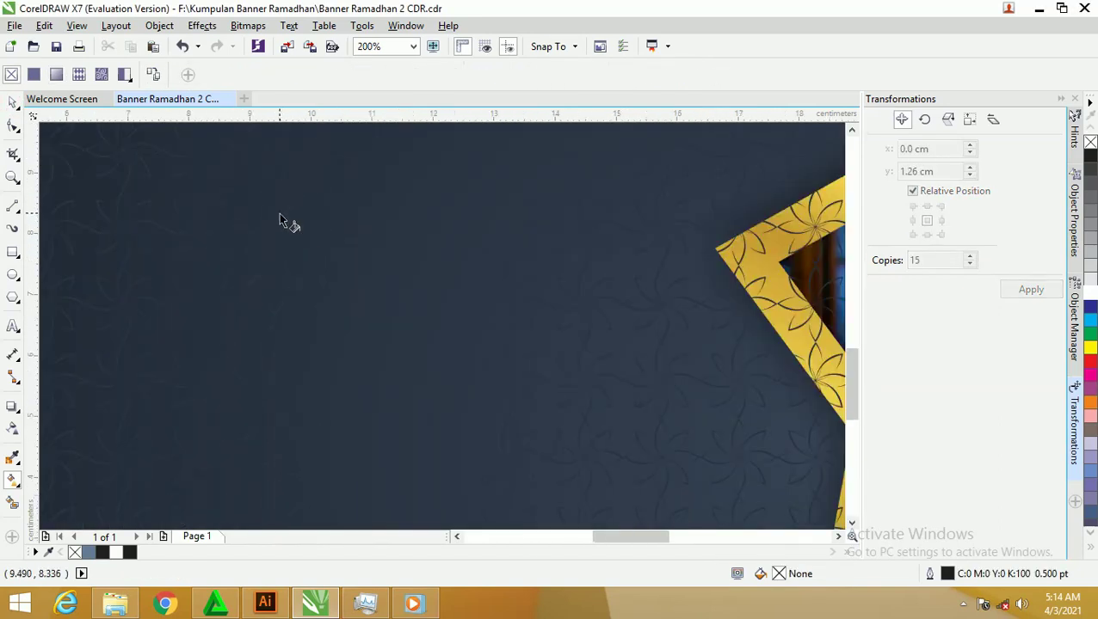
scroll(280, 219, "down", 1)
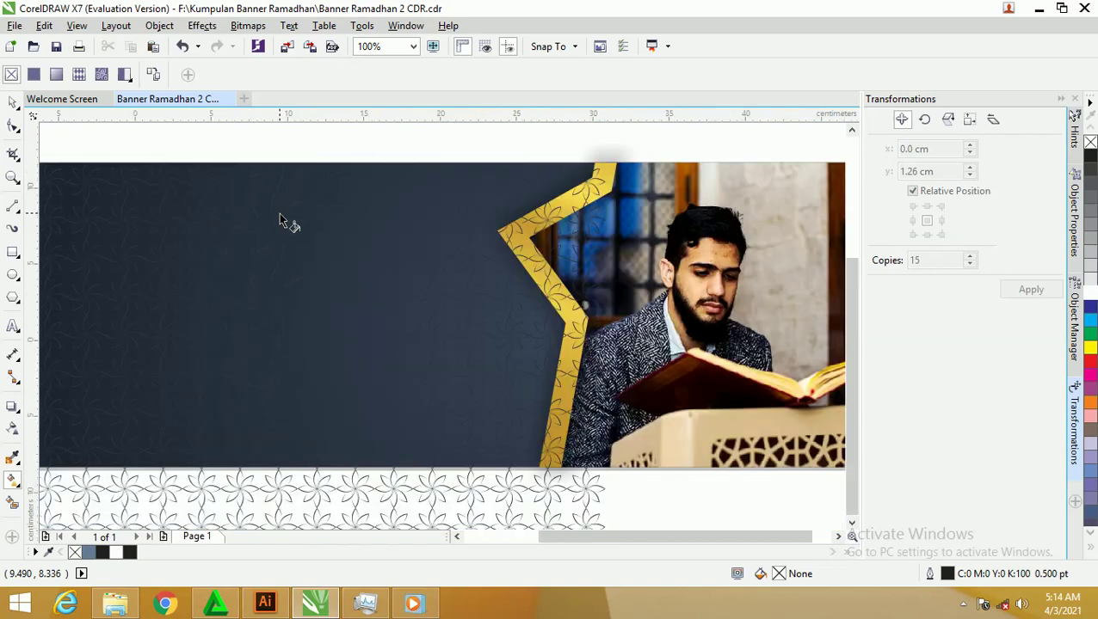
scroll(280, 219, "down", 1)
left_click(12, 102)
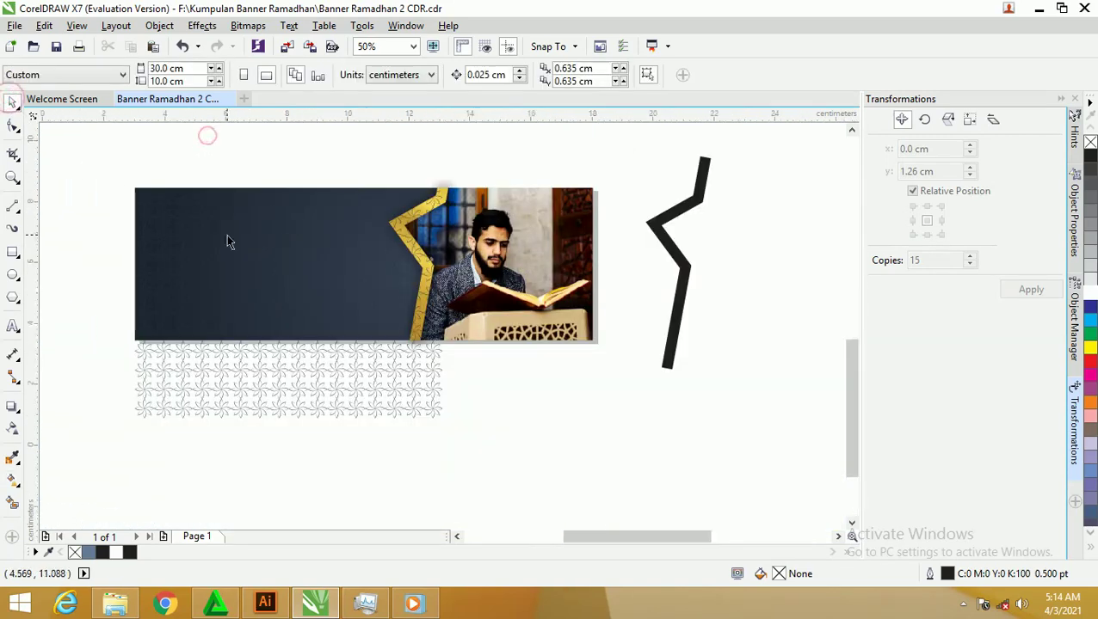
scroll(227, 234, "up", 1)
left_click(198, 232)
scroll(201, 229, "down", 1)
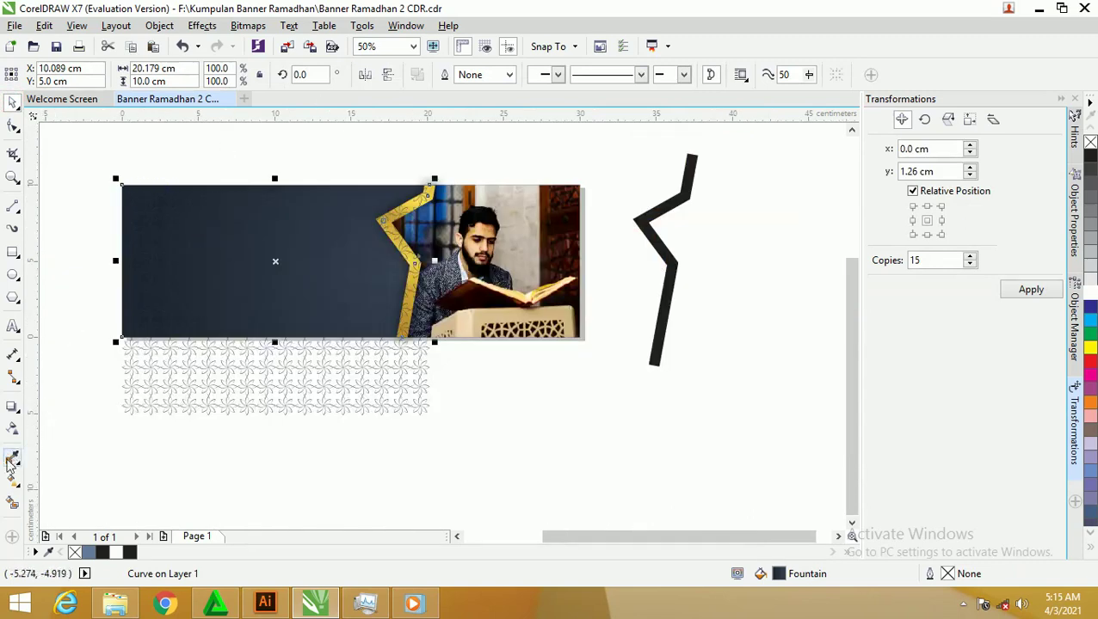
left_click(12, 483)
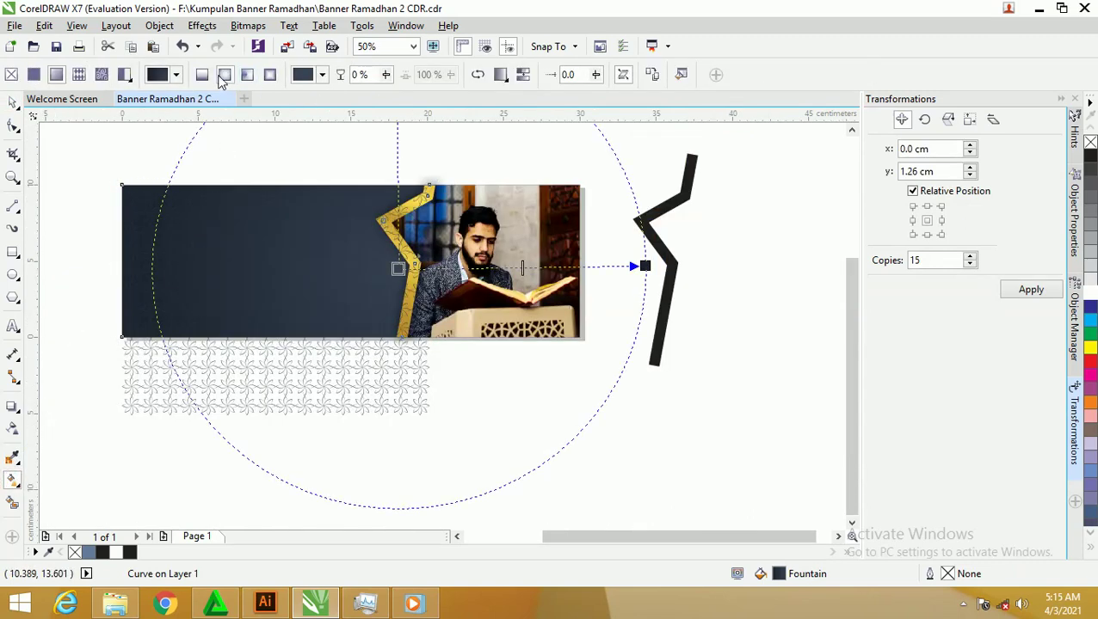
mouse_move(645, 268)
left_mouse_down()
mouse_move(132, 258)
mouse_move(127, 269)
left_mouse_up()
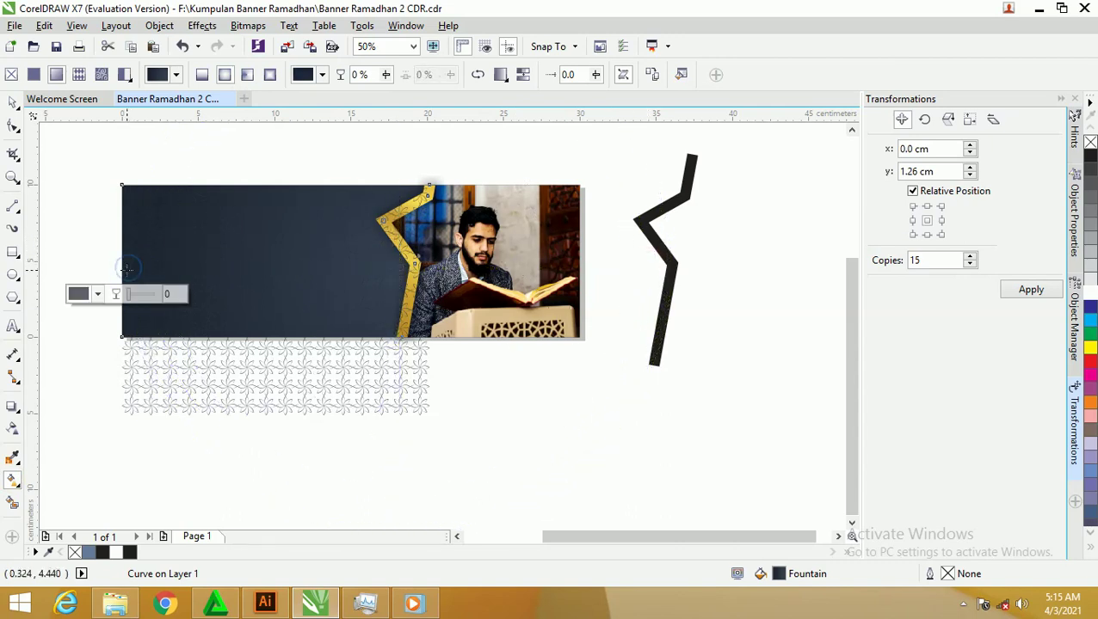
Switch the panel's fill to linear, shorten it toward the photo and reverse its colours.
left_click(202, 74)
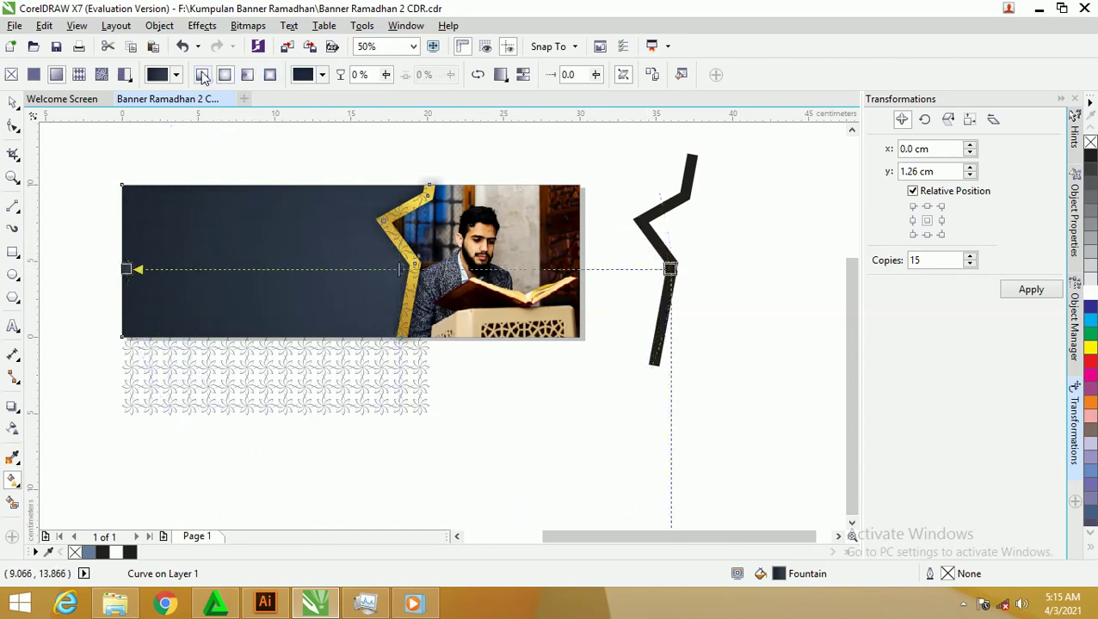
scroll(252, 239, "up", 2)
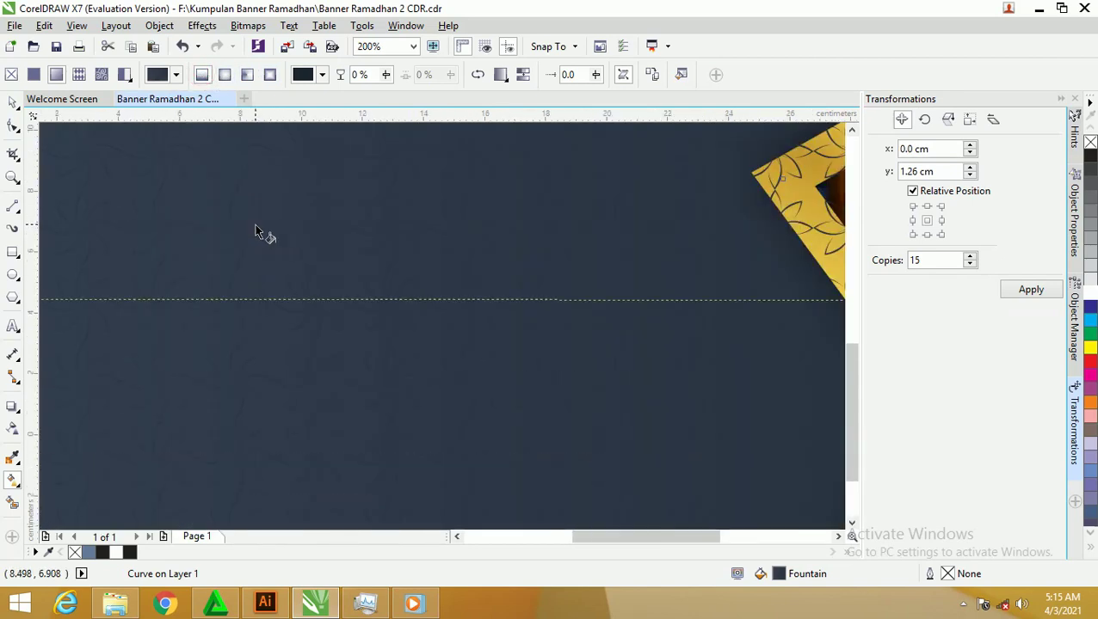
scroll(255, 231, "down", 1)
scroll(256, 229, "down", 1)
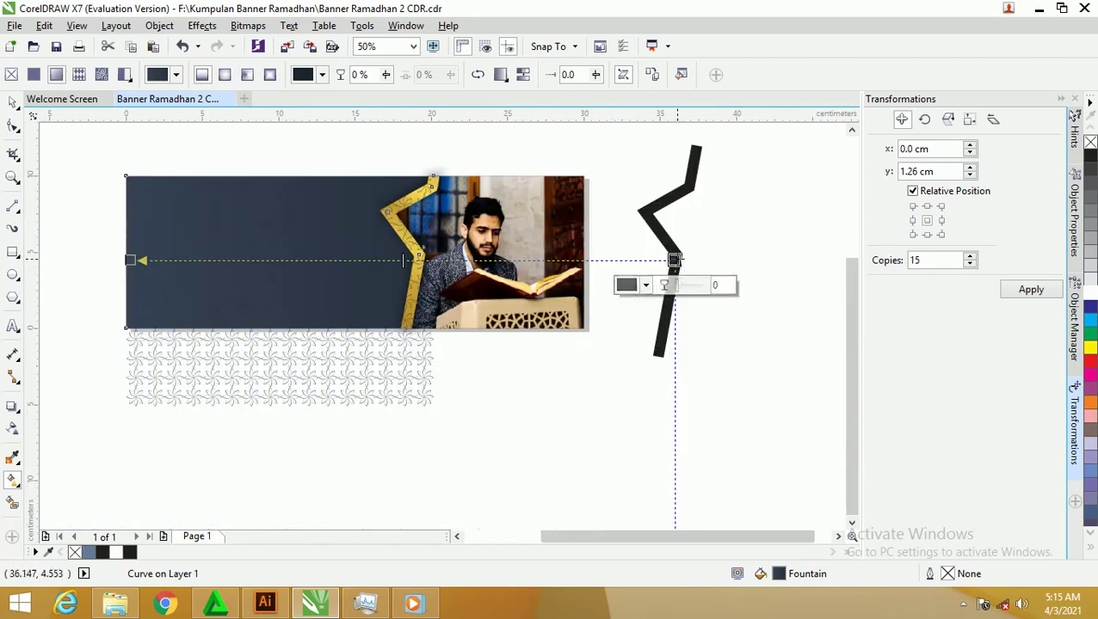
left_click_drag(674, 260, 469, 258)
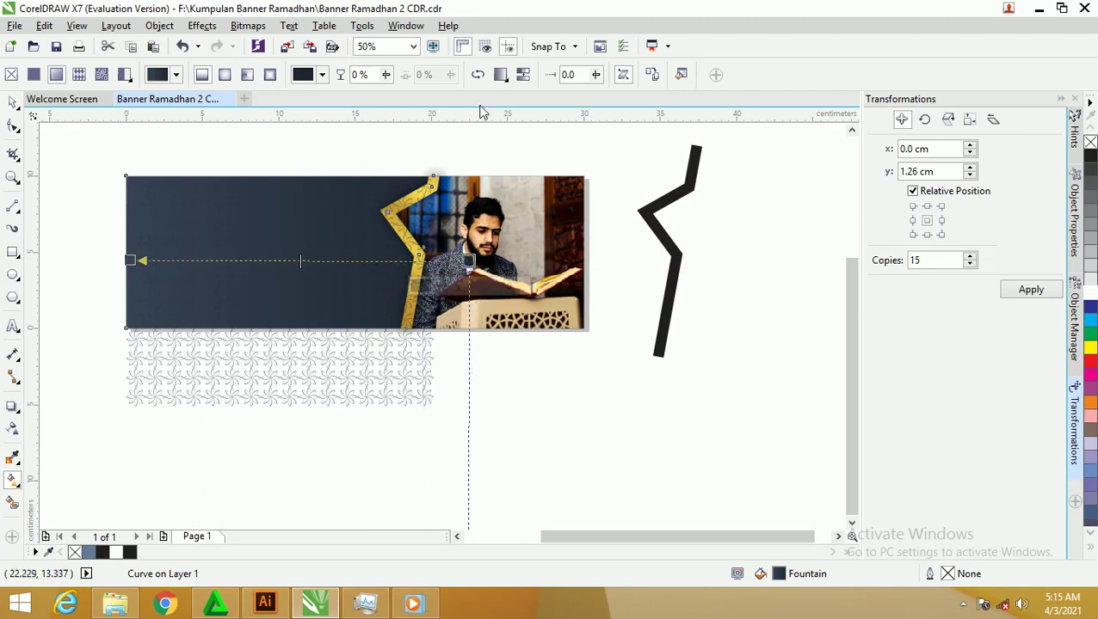
left_click(477, 76)
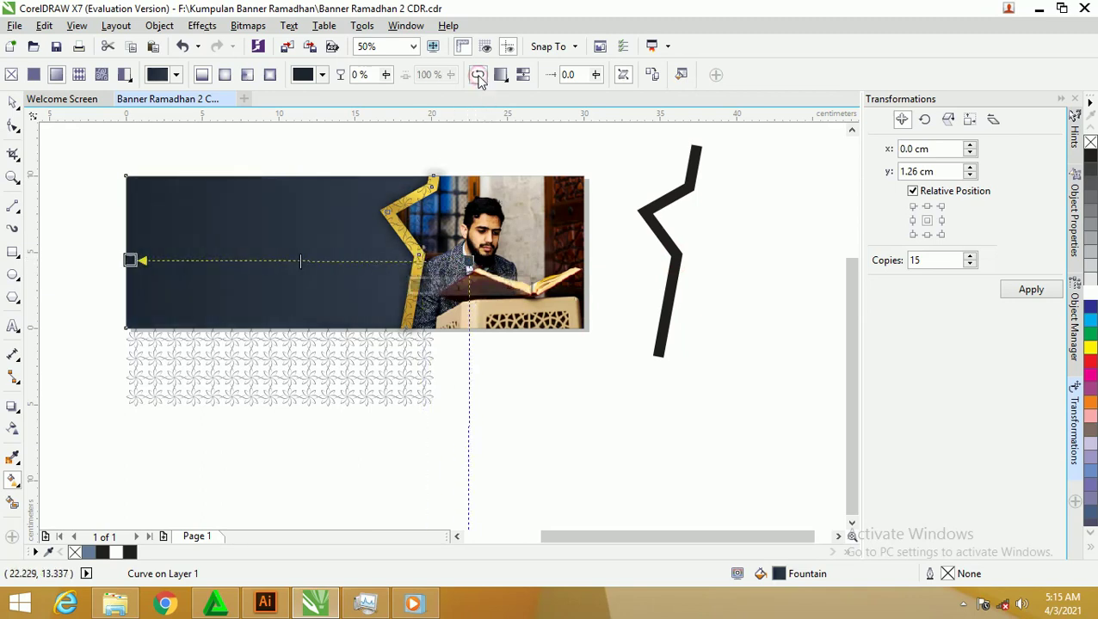
left_click(13, 102)
left_click(44, 135)
scroll(313, 197, "up", 2)
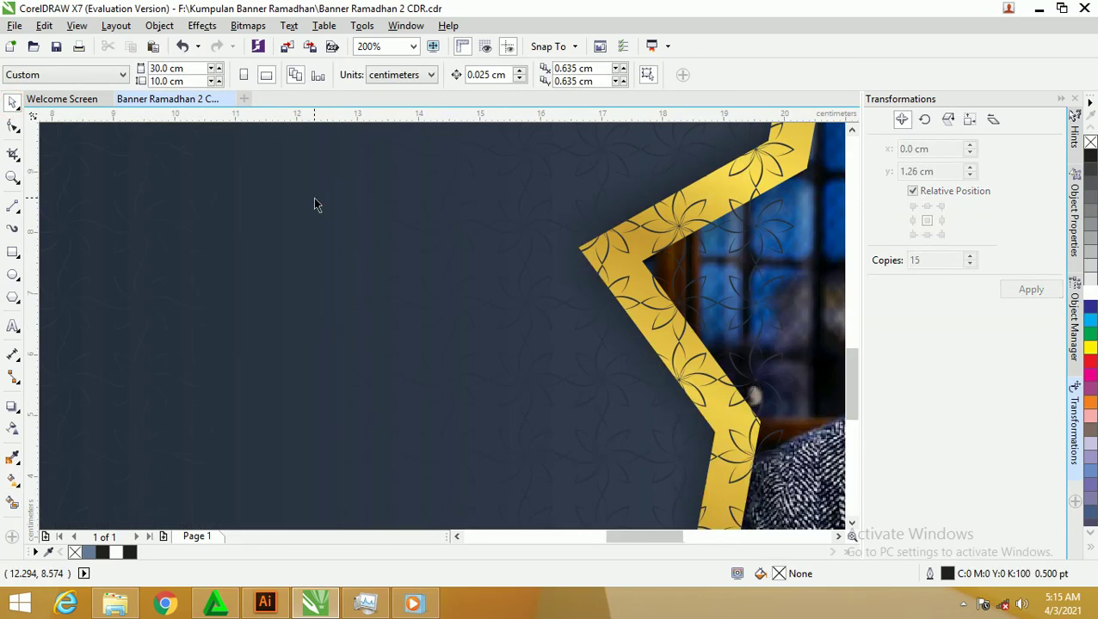
scroll(315, 204, "down", 1)
scroll(315, 206, "down", 1)
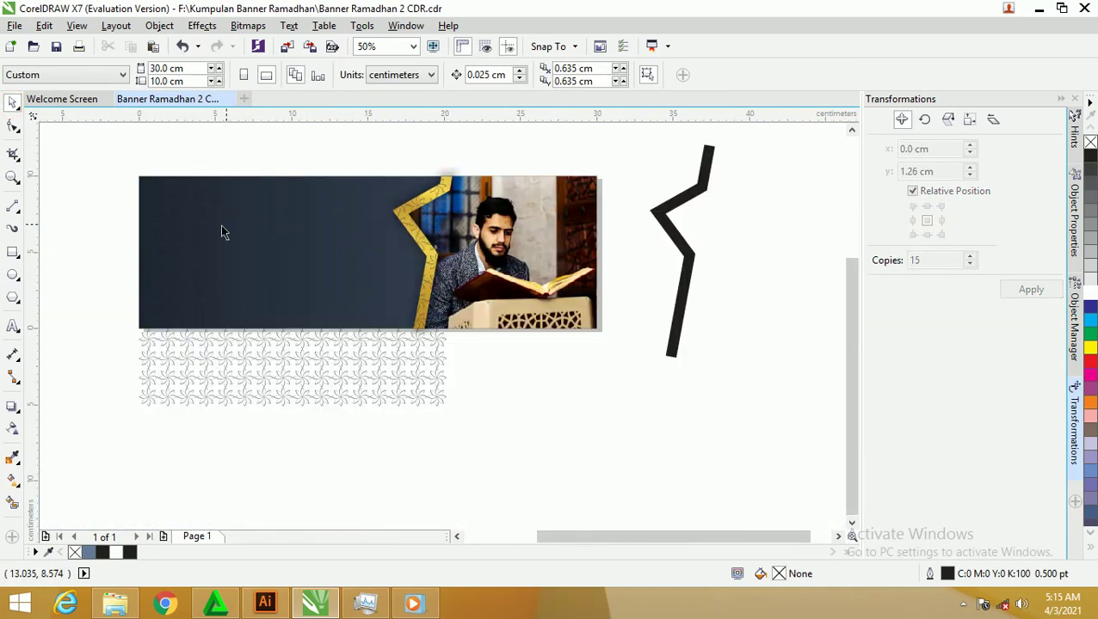
scroll(196, 222, "up", 1)
Move the dark banner panel down over the pattern and shift the flower pattern lower.
left_click(194, 220)
left_click_drag(215, 224, 226, 315)
scroll(256, 277, "down", 1)
left_click_drag(343, 384, 344, 489)
left_click(383, 254)
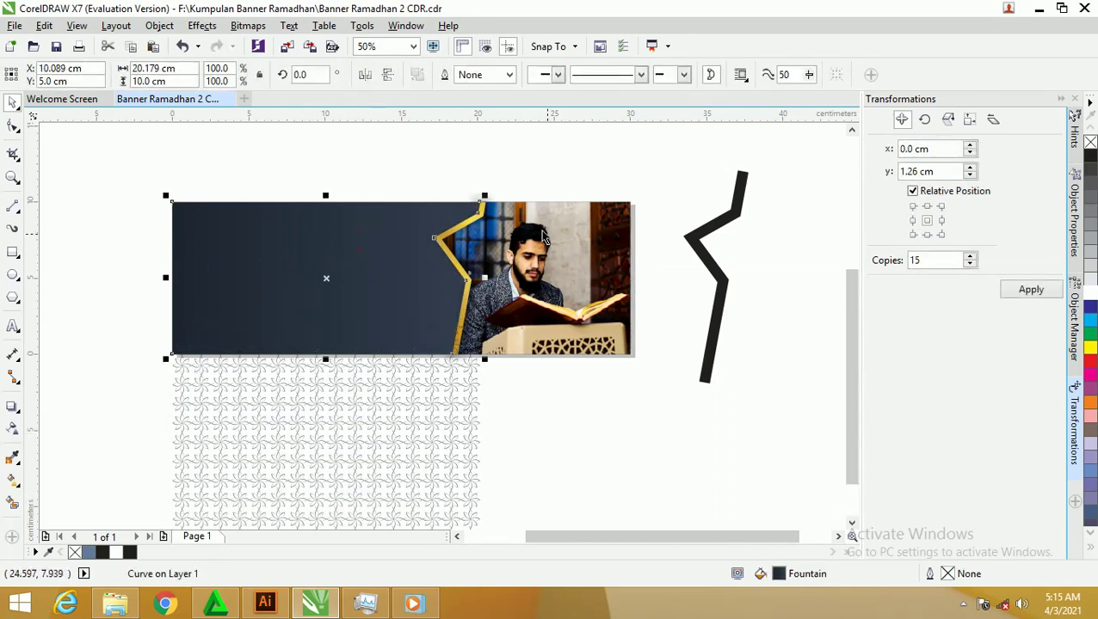
PowerClip the flower pattern group inside the dark banner panel.
left_click(446, 404)
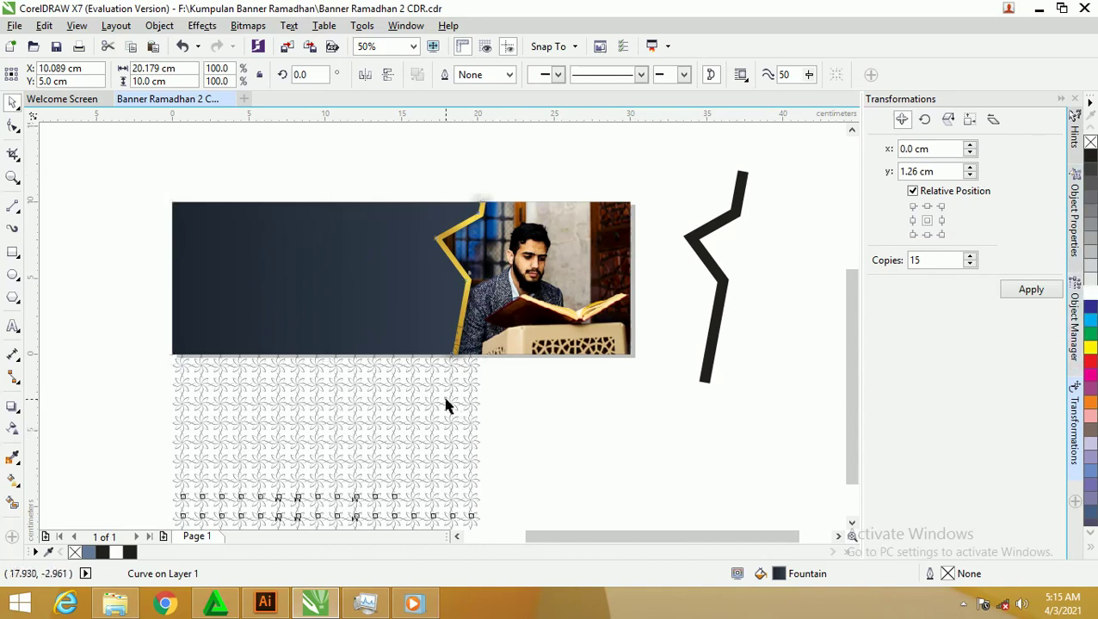
right_click(446, 405)
left_click(535, 176)
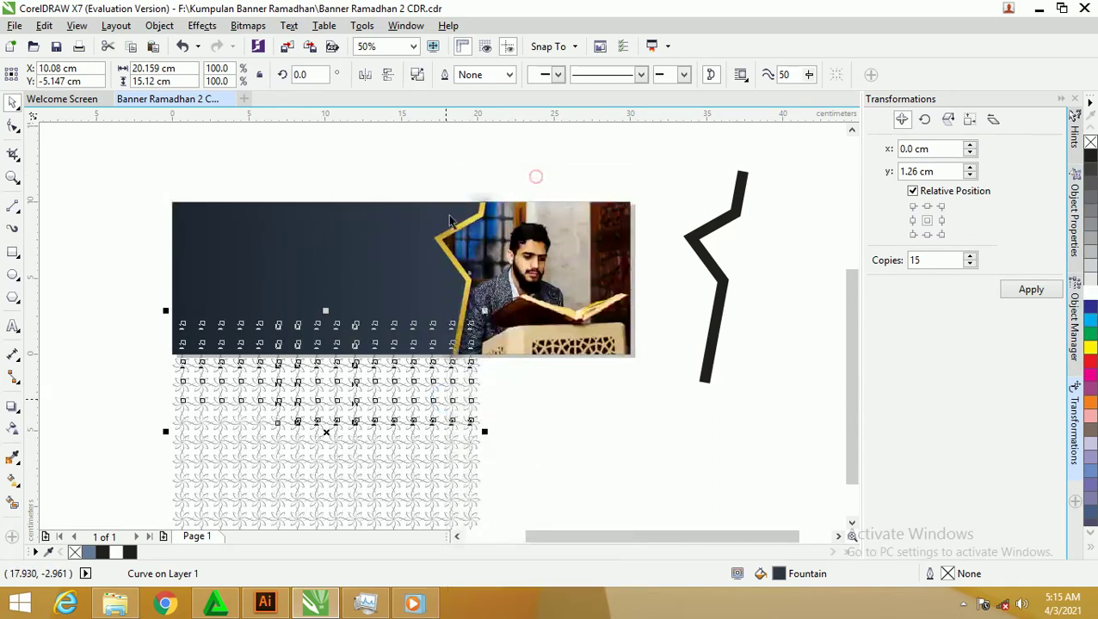
left_click(298, 215)
scroll(338, 231, "up", 2)
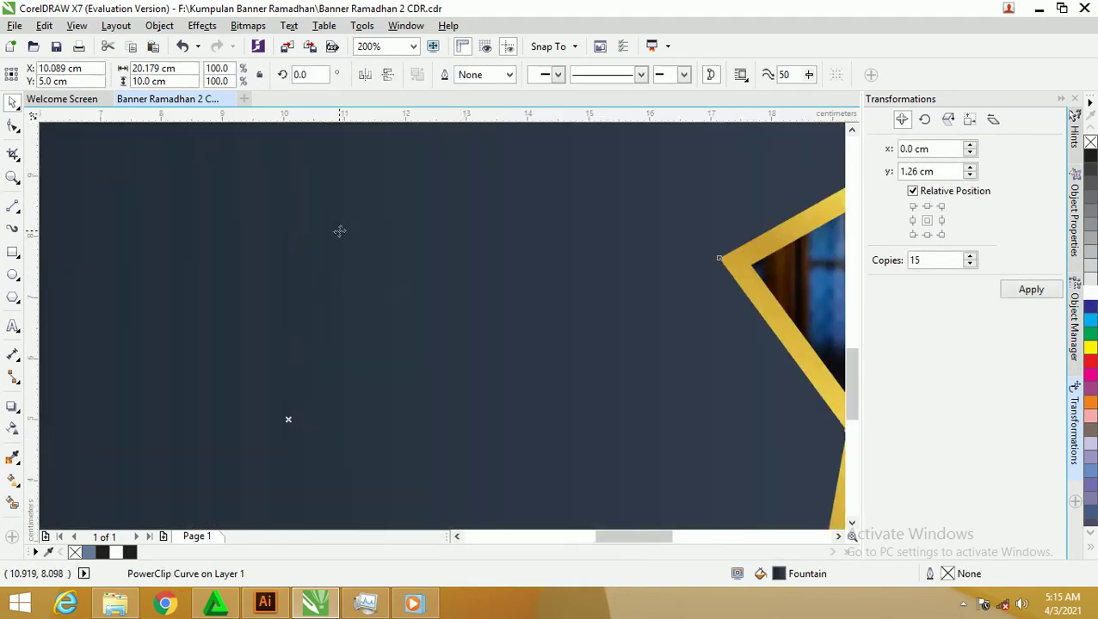
scroll(338, 230, "down", 2)
right_click(347, 222)
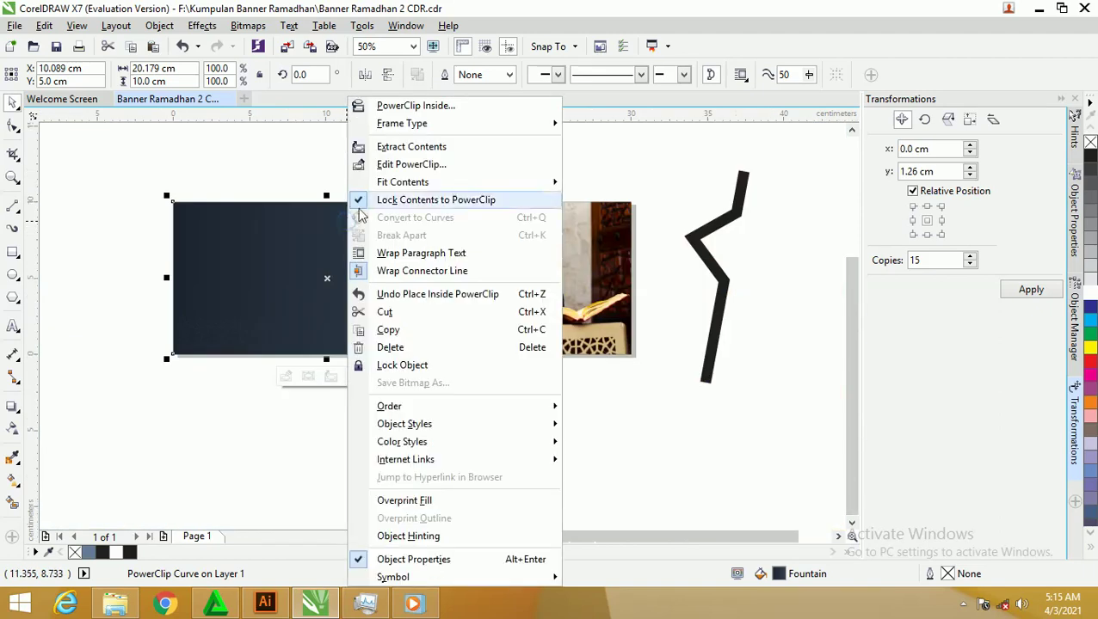
Edit the PowerClip contents, reposition the flower pattern to cover the panel, and finish editing.
left_click(389, 166)
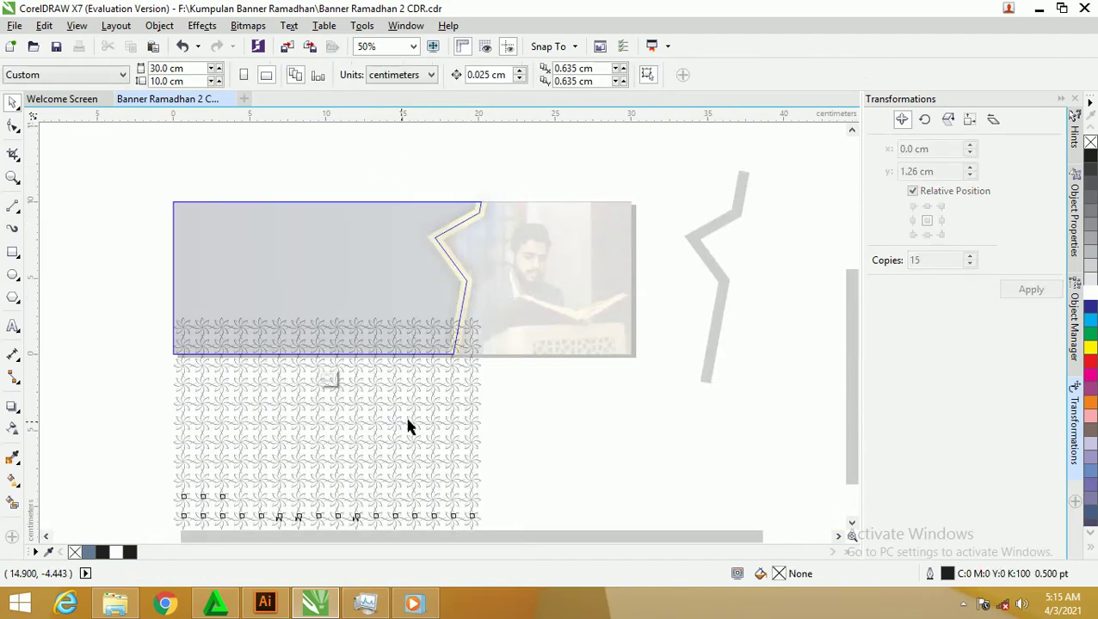
left_click_drag(391, 272, 406, 251)
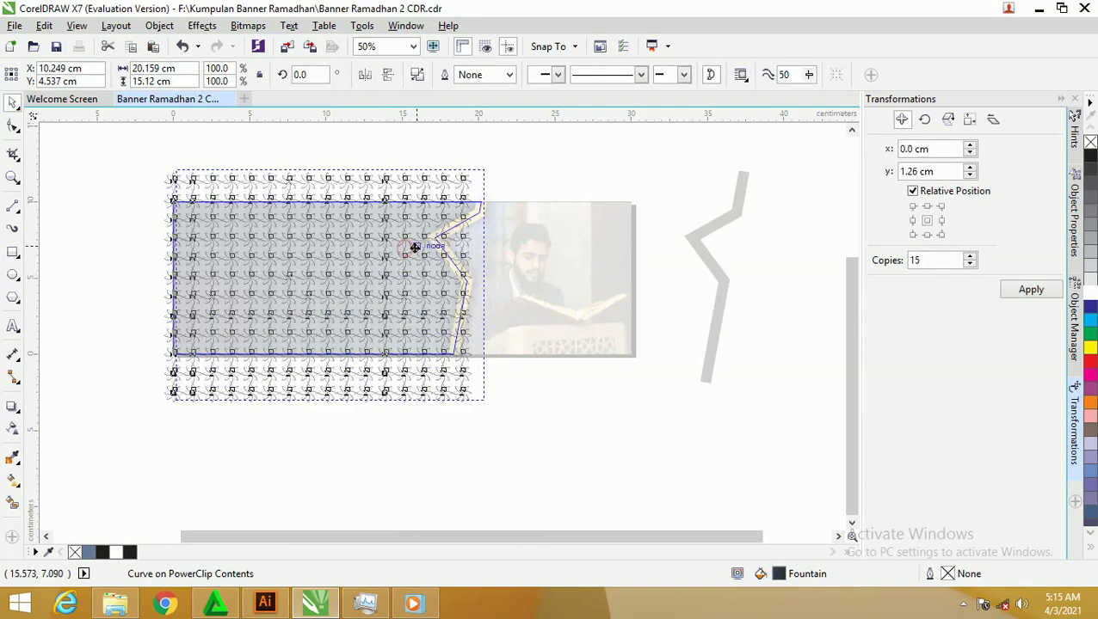
left_click_drag(405, 248, 406, 281)
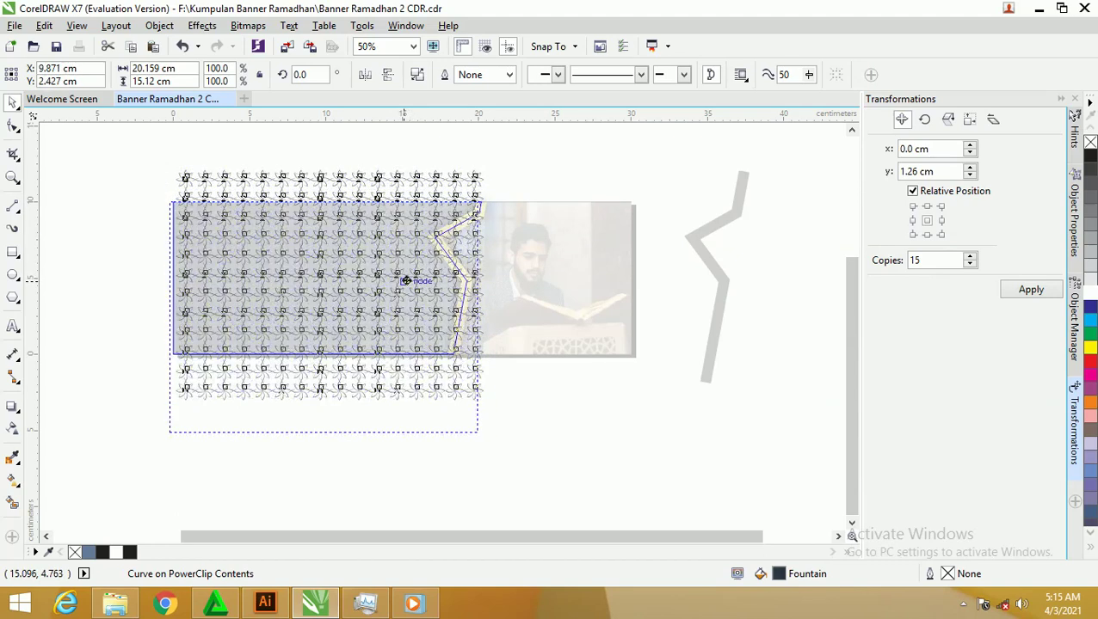
left_click_drag(405, 281, 354, 228)
right_click(357, 227)
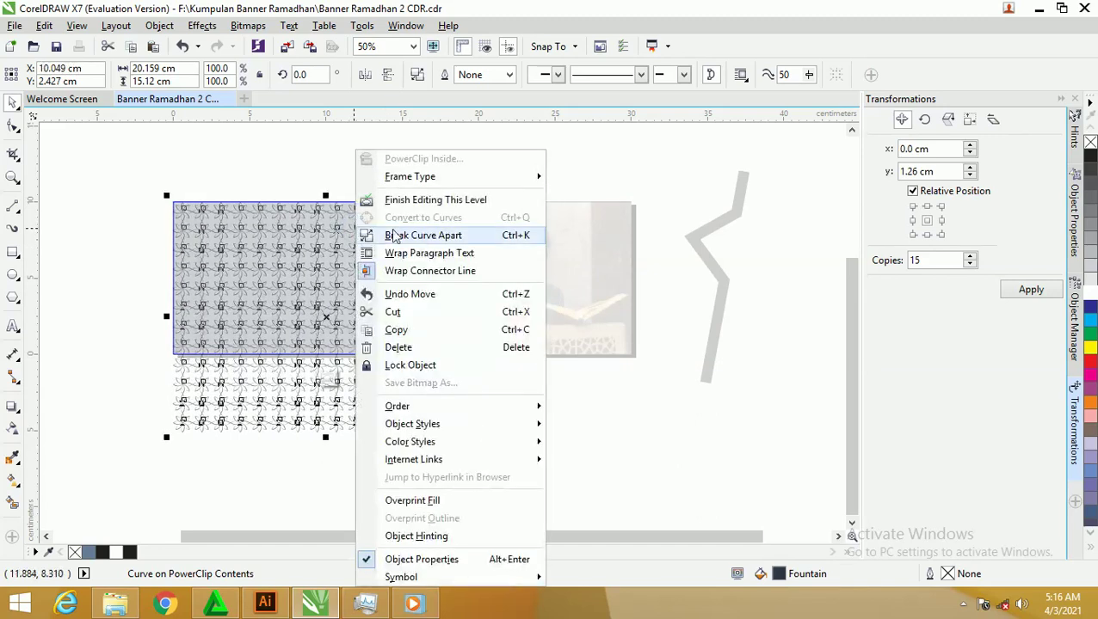
left_click(360, 131)
left_click(399, 170)
Drag the Masjid 1-01 file from Local Disk (D:) in File Explorer into the design.
scroll(240, 230, "up", 2)
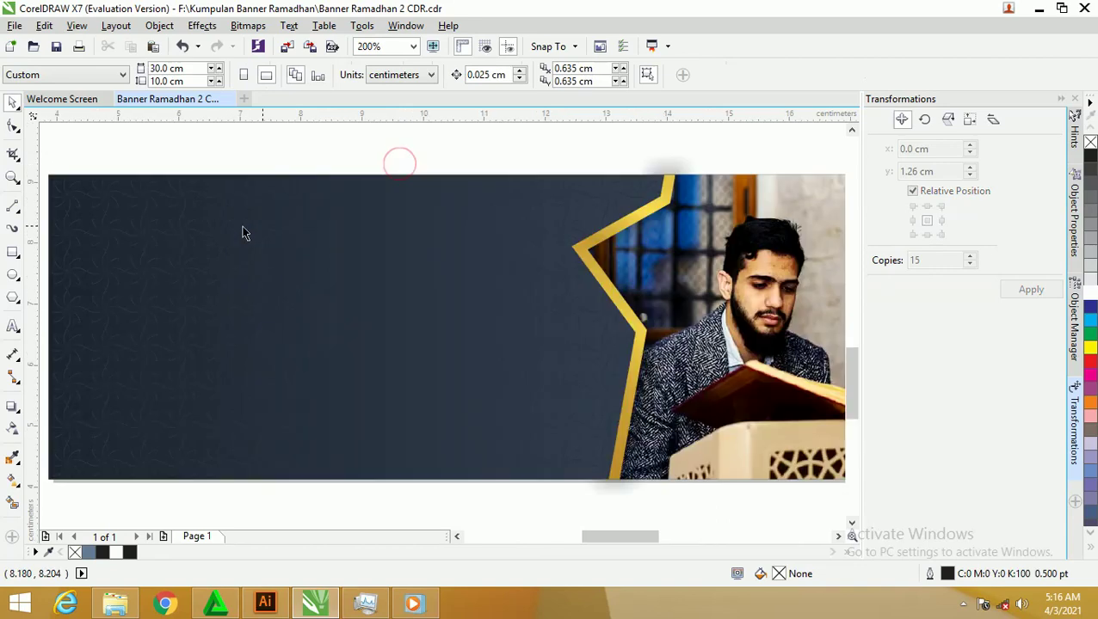
scroll(238, 228, "up", 1)
scroll(241, 226, "down", 3)
scroll(244, 226, "down", 2)
scroll(244, 225, "down", 2)
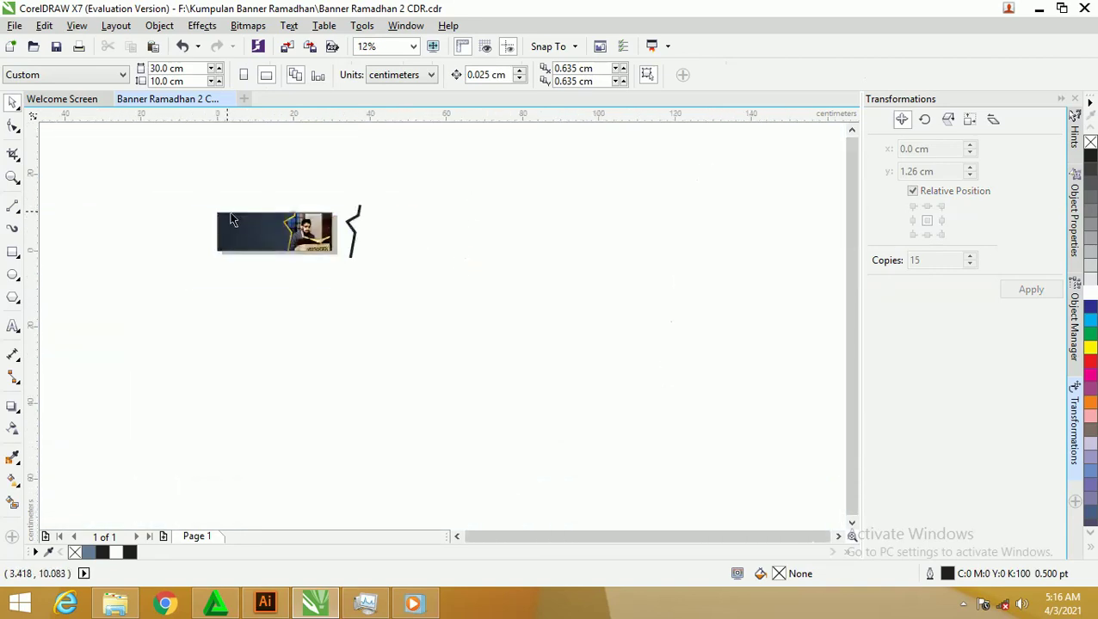
left_click(115, 603)
key("BackSpace")
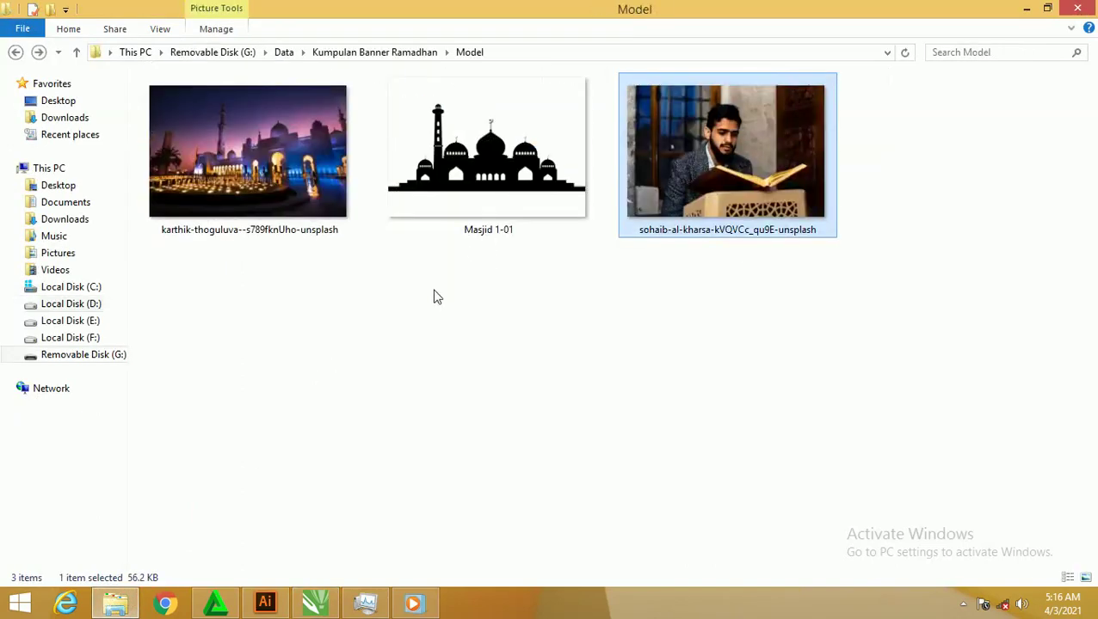
mouse_move(499, 192)
left_mouse_down()
mouse_move(384, 459)
mouse_move(338, 353)
left_mouse_up()
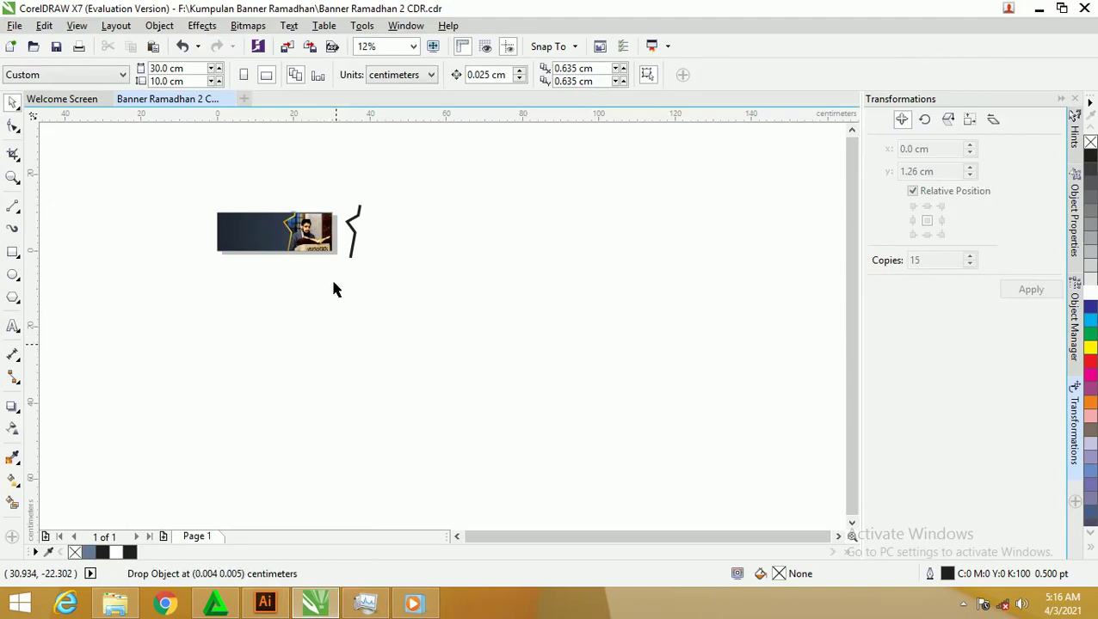
Quick Trace the imported mosque picture with a reduced bitmap and pull the traced copy aside.
left_click_drag(336, 290, 335, 290)
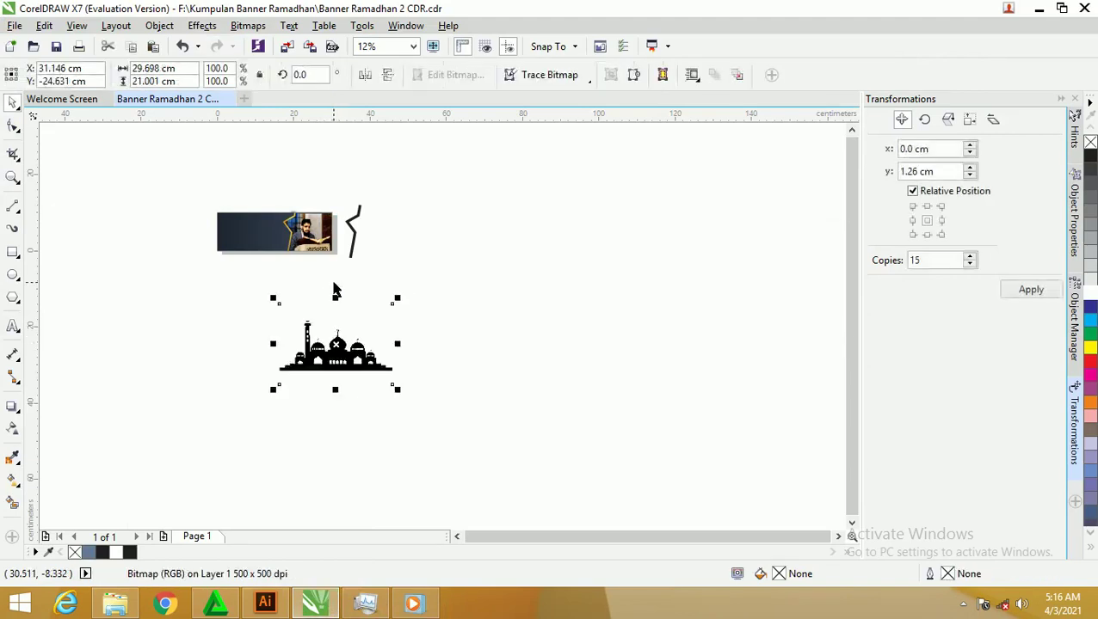
left_click(592, 81)
mouse_move(565, 111)
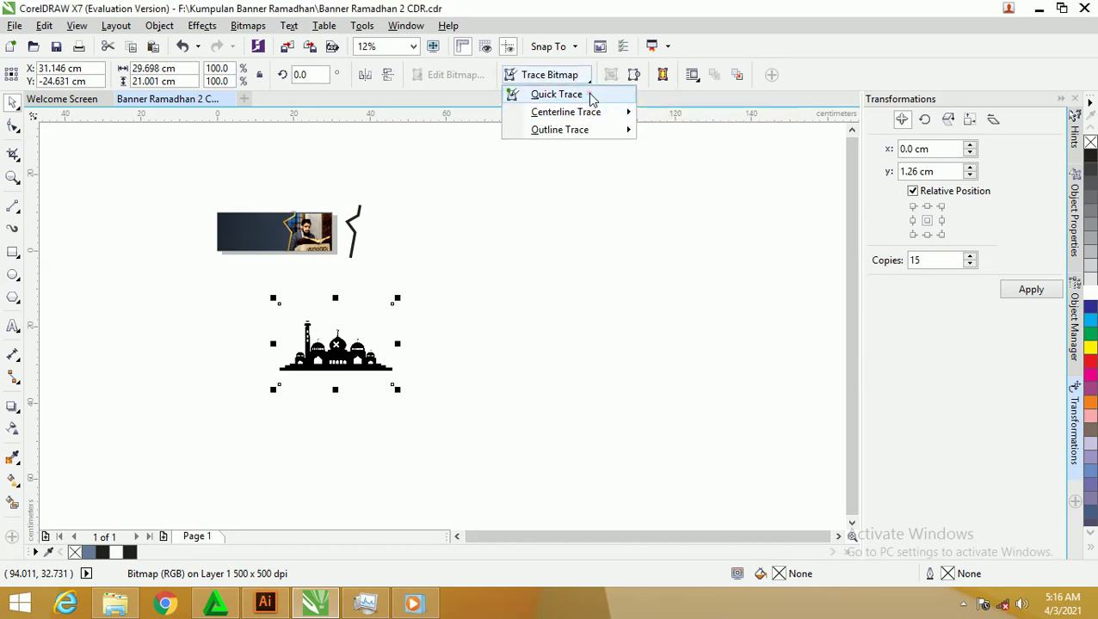
left_click(592, 97)
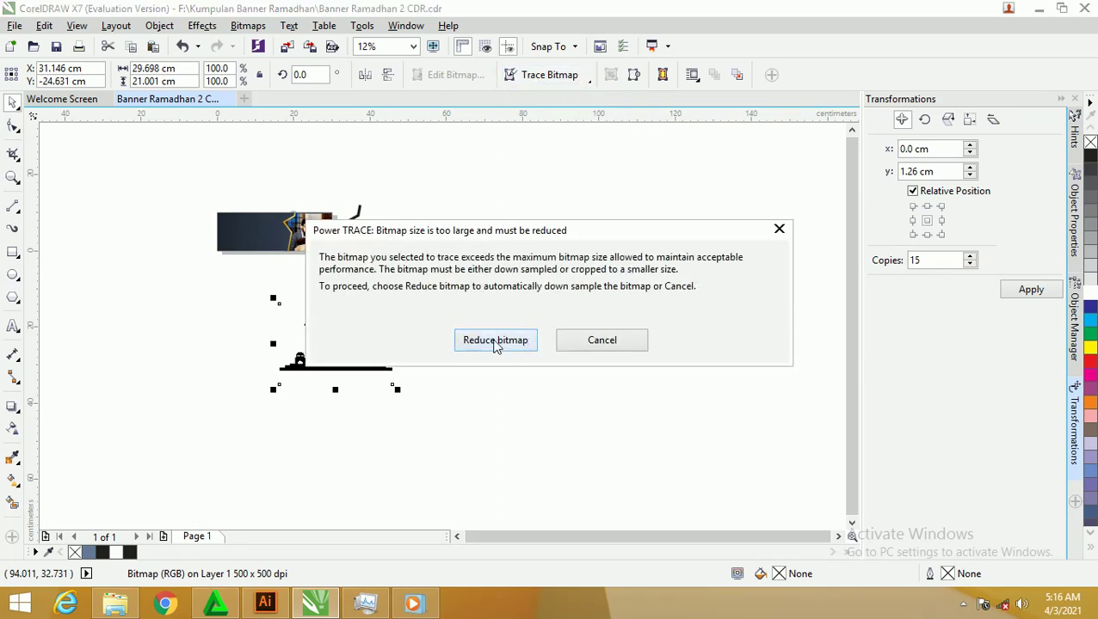
left_click(496, 343)
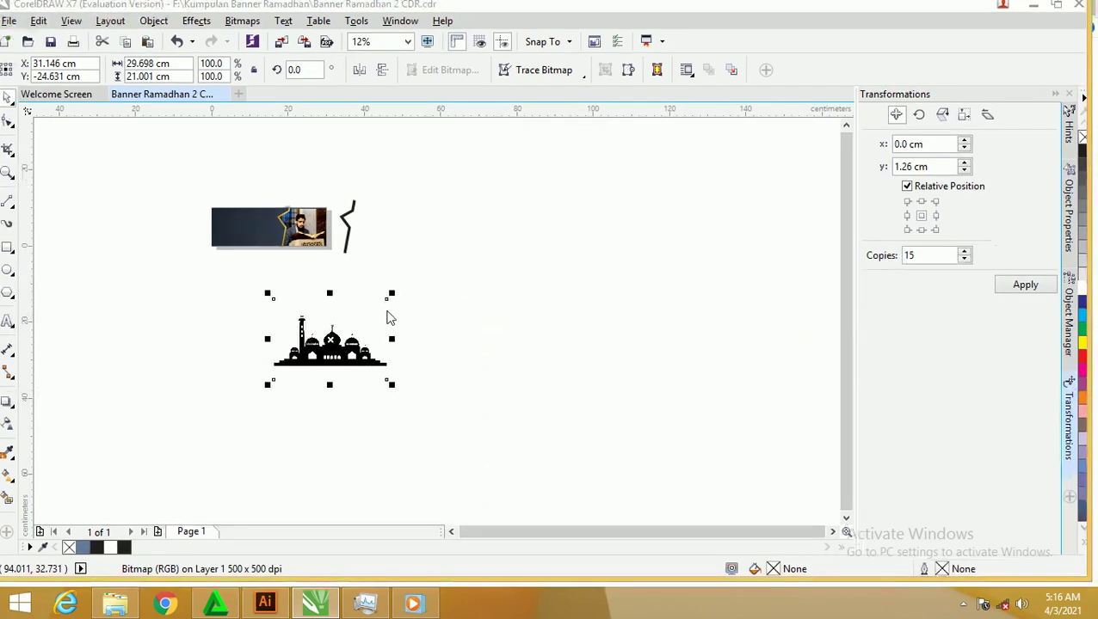
scroll(388, 319, "up", 1)
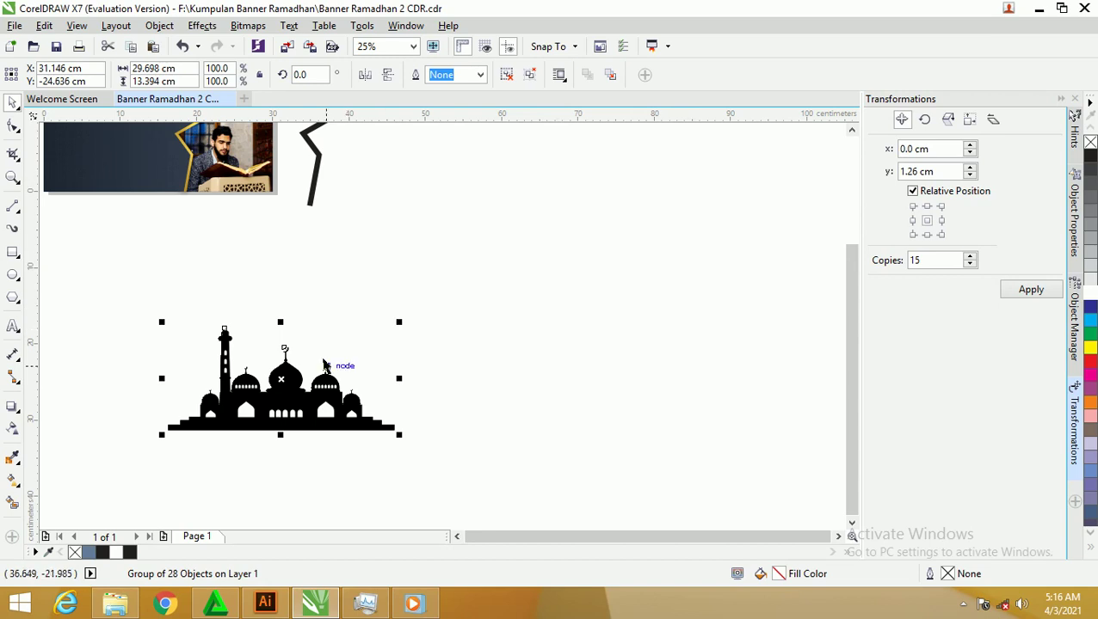
left_click_drag(281, 379, 478, 224)
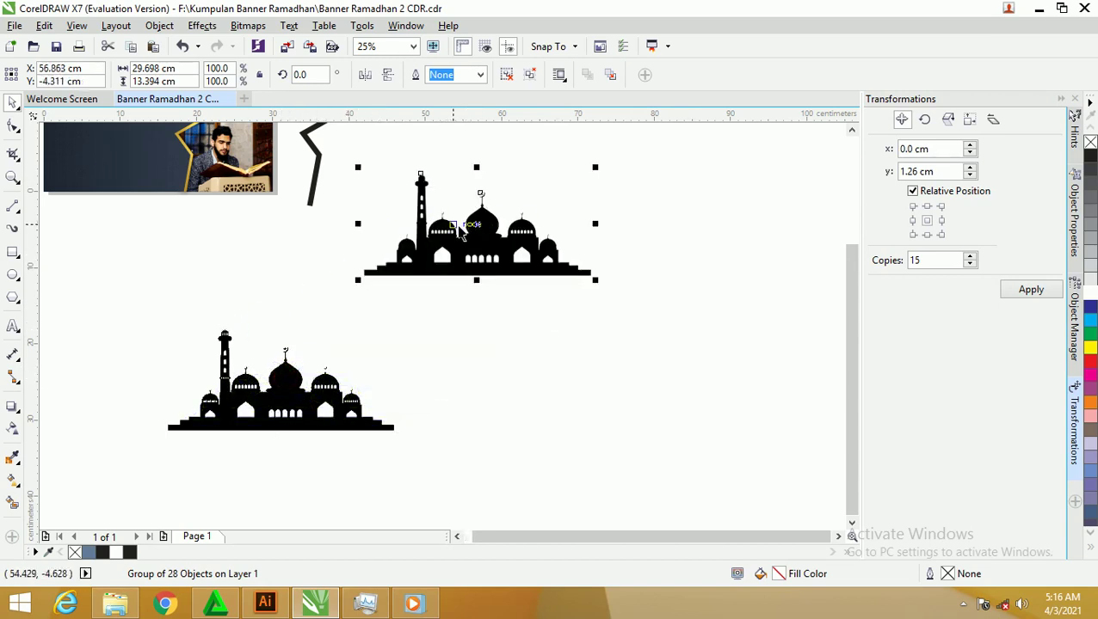
Line the original mosque picture up side by side against the traced mosque.
scroll(461, 235, "up", 2)
scroll(465, 232, "up", 3)
scroll(469, 230, "down", 1)
scroll(469, 230, "down", 4)
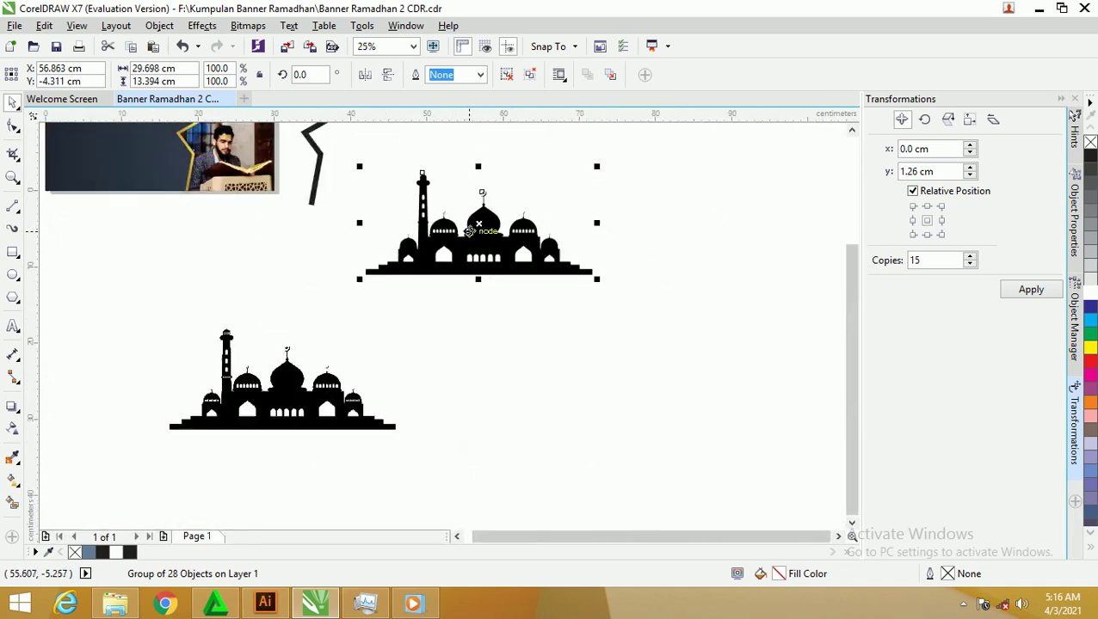
left_click_drag(326, 401, 674, 240)
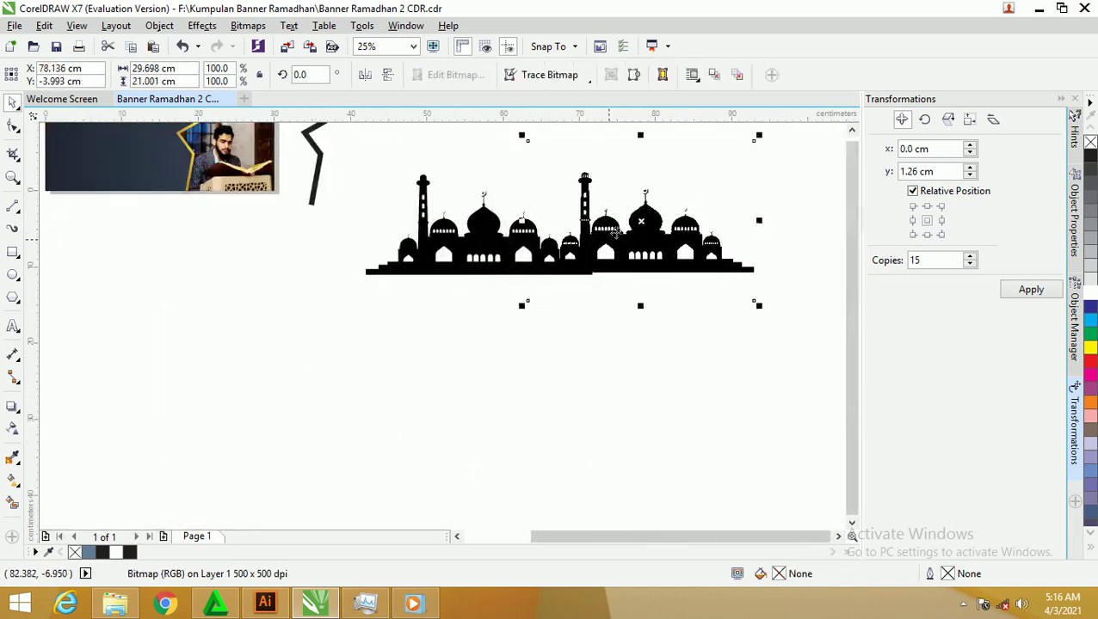
scroll(573, 226, "up", 1)
scroll(572, 226, "up", 1)
scroll(333, 294, "up", 1)
scroll(249, 282, "down", 1)
scroll(247, 281, "down", 1)
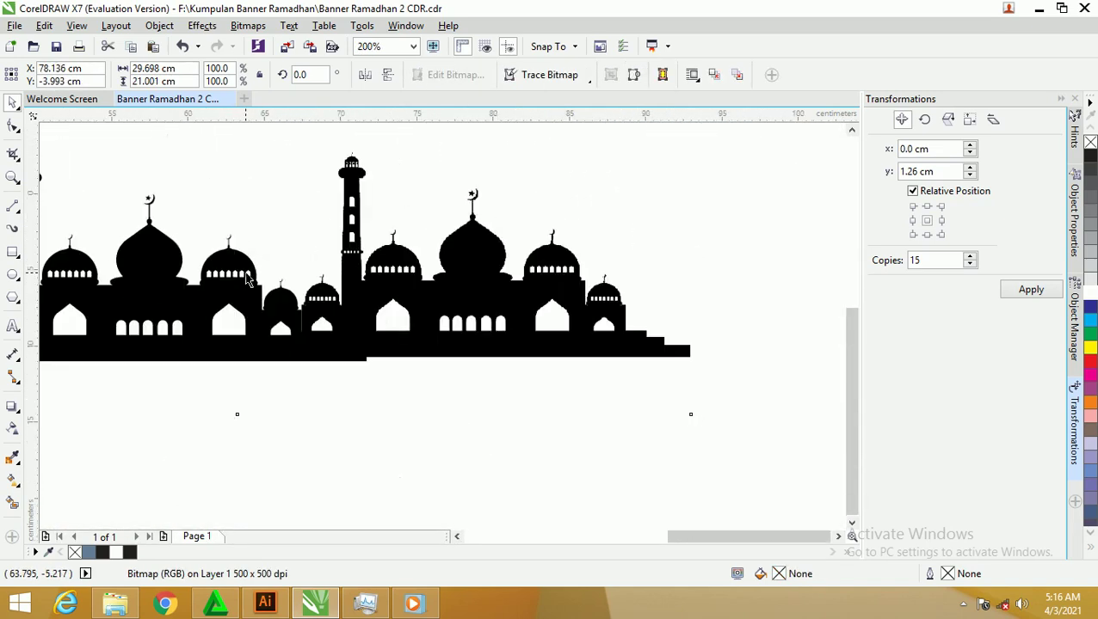
left_click_drag(206, 284, 362, 284)
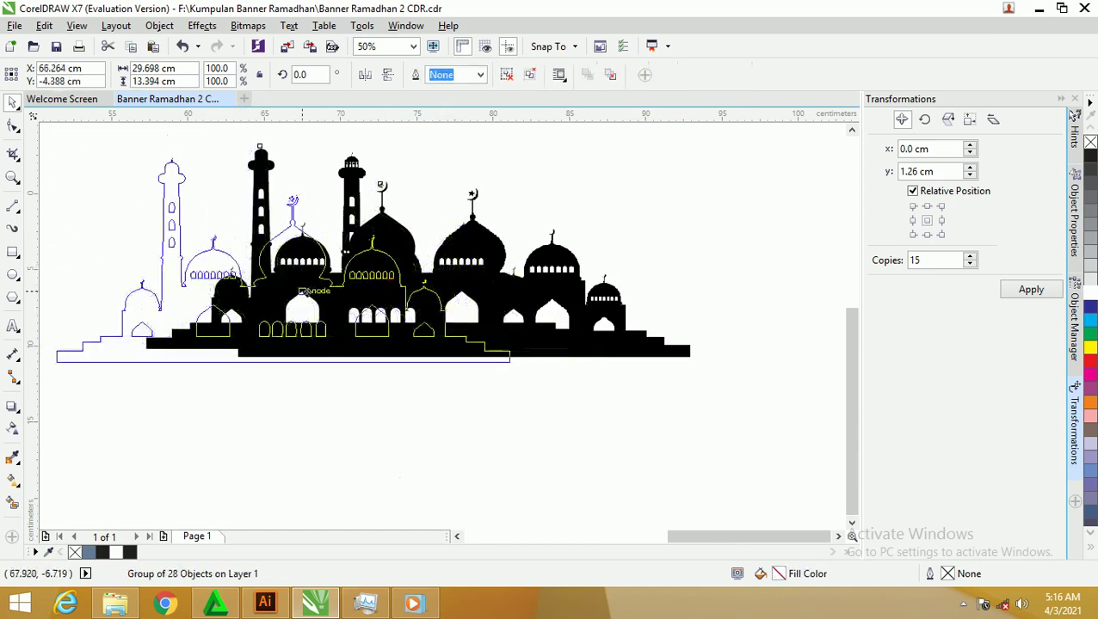
scroll(383, 269, "down", 2)
scroll(383, 269, "down", 2)
left_click_drag(466, 279, 548, 280)
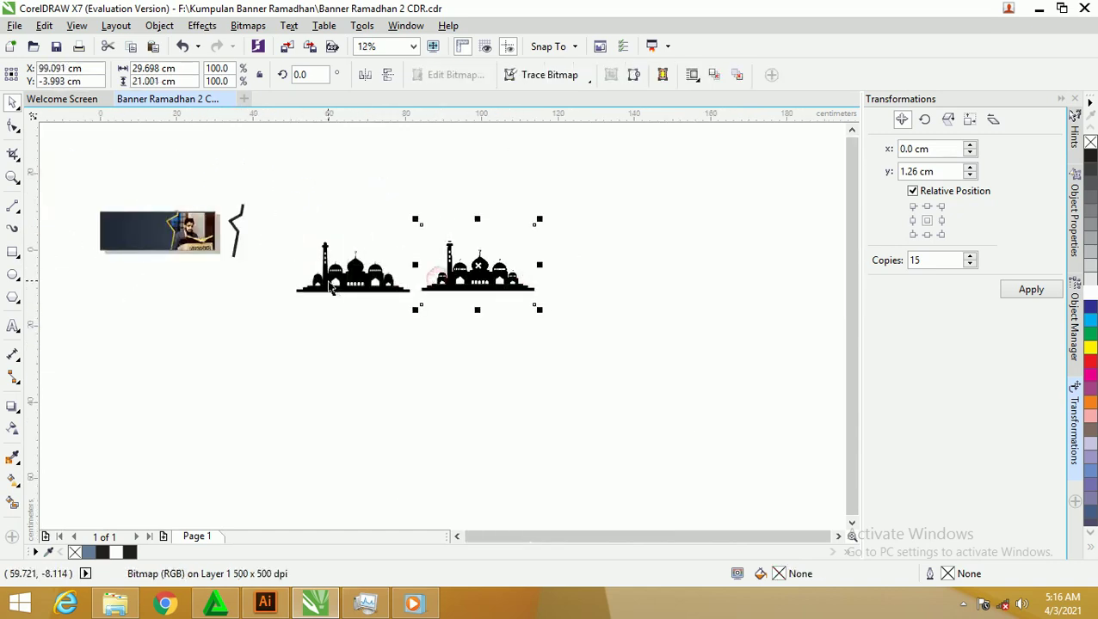
scroll(338, 288, "up", 2)
scroll(522, 277, "down", 1)
left_click_drag(700, 279, 669, 280)
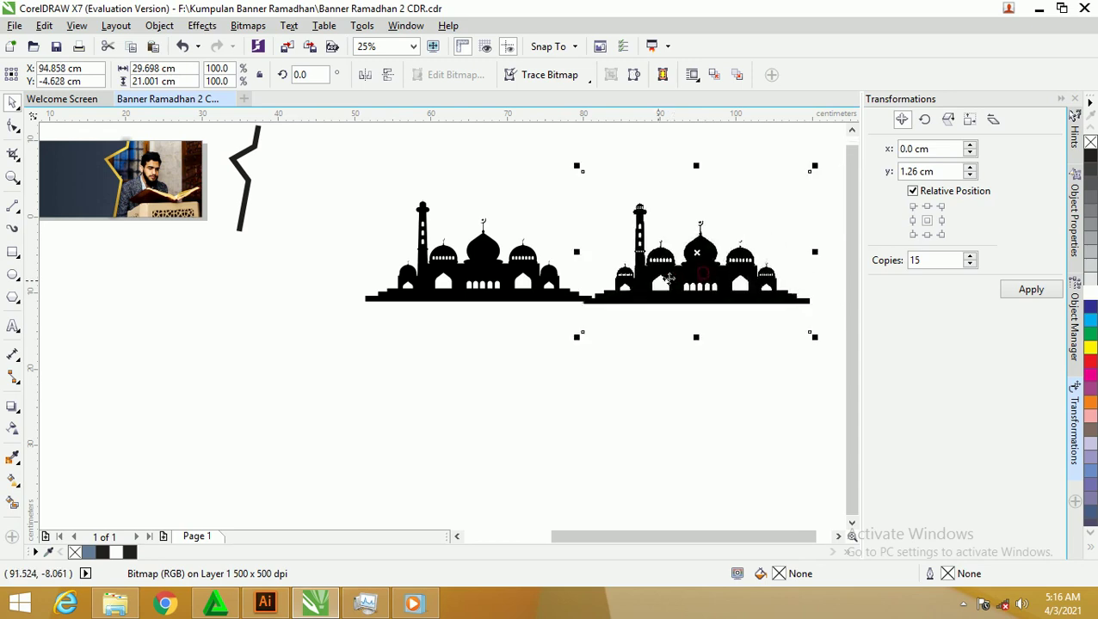
left_click(490, 284)
Move the traced mosque group toward the photo and down below the banner.
scroll(429, 261, "up", 2)
scroll(430, 265, "up", 1)
scroll(430, 266, "up", 1)
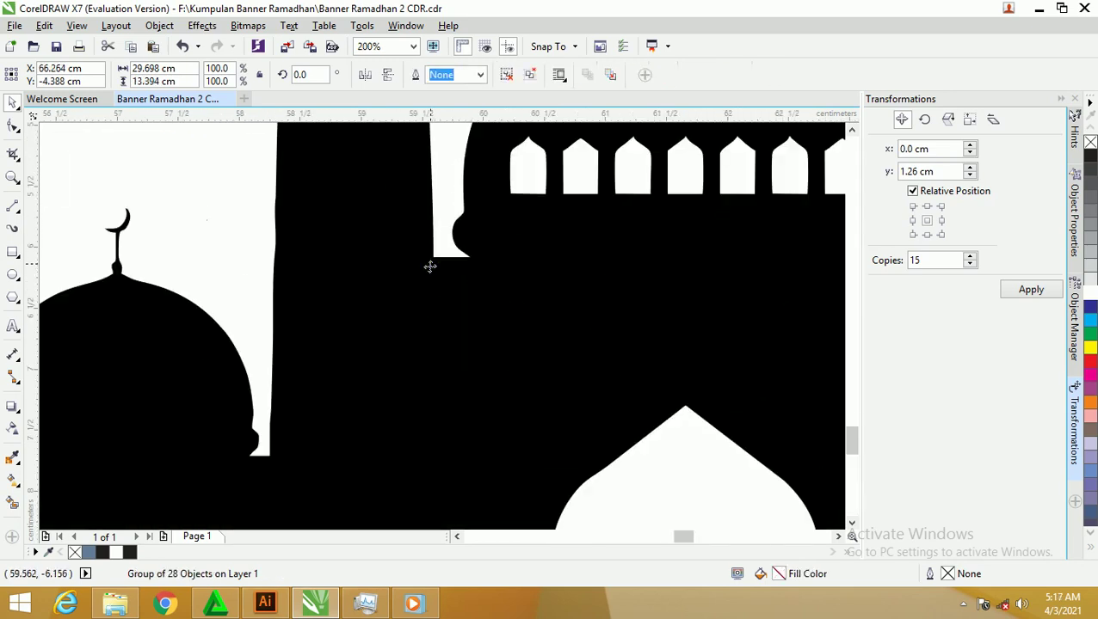
scroll(430, 267, "down", 3)
scroll(453, 275, "down", 1)
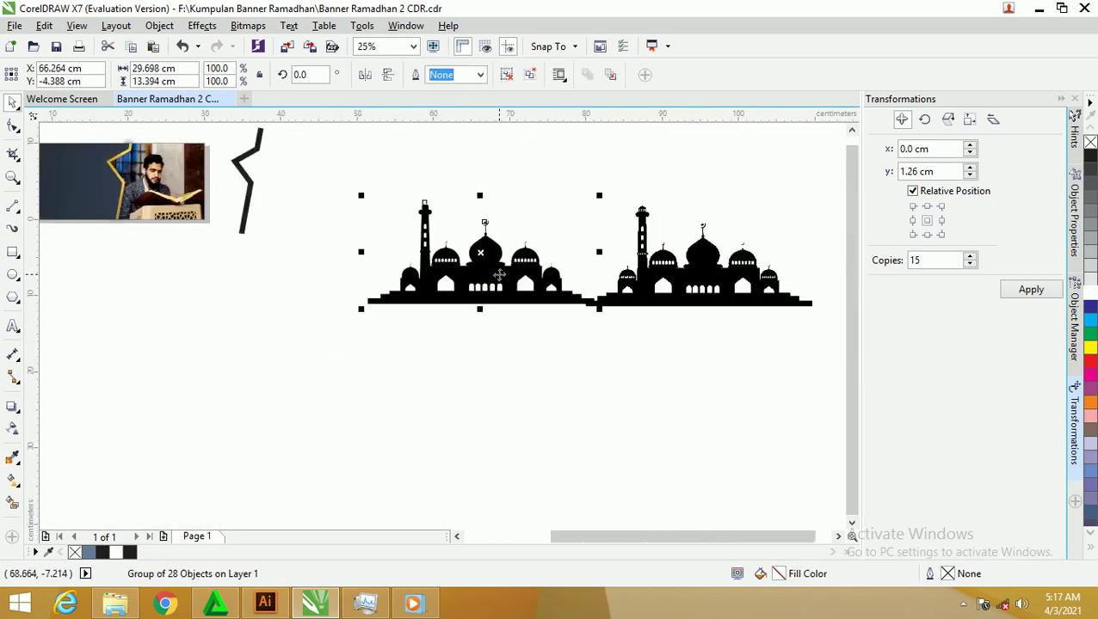
left_click_drag(496, 275, 143, 188)
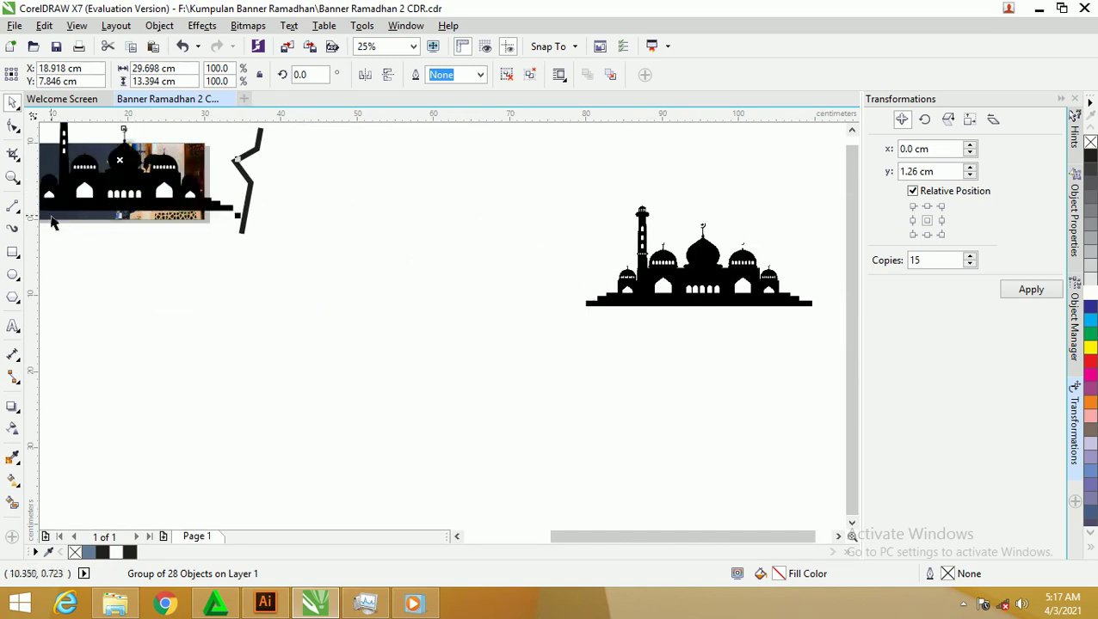
scroll(99, 228, "down", 1)
scroll(123, 221, "down", 1)
left_click_drag(123, 220, 105, 273)
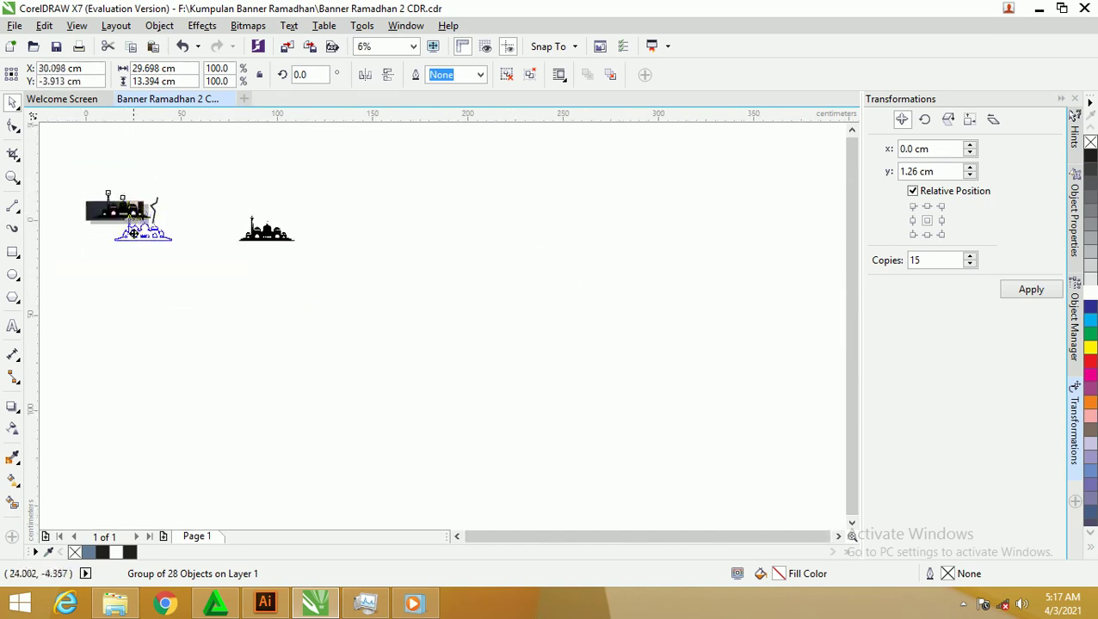
scroll(106, 273, "up", 1)
scroll(138, 263, "up", 2)
scroll(218, 257, "up", 1)
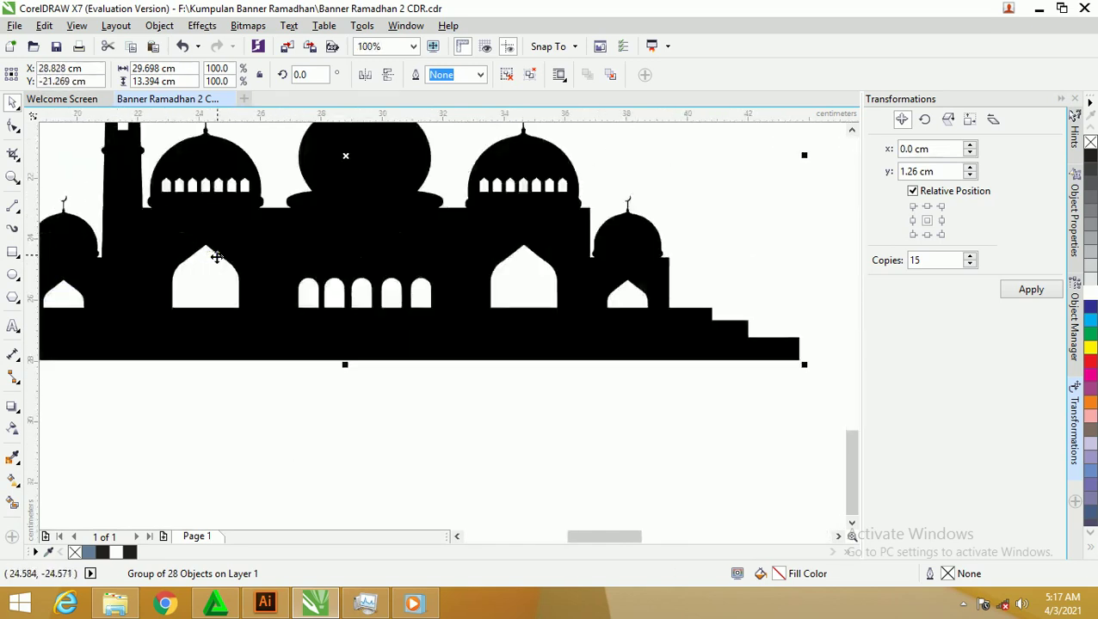
scroll(215, 254, "down", 1)
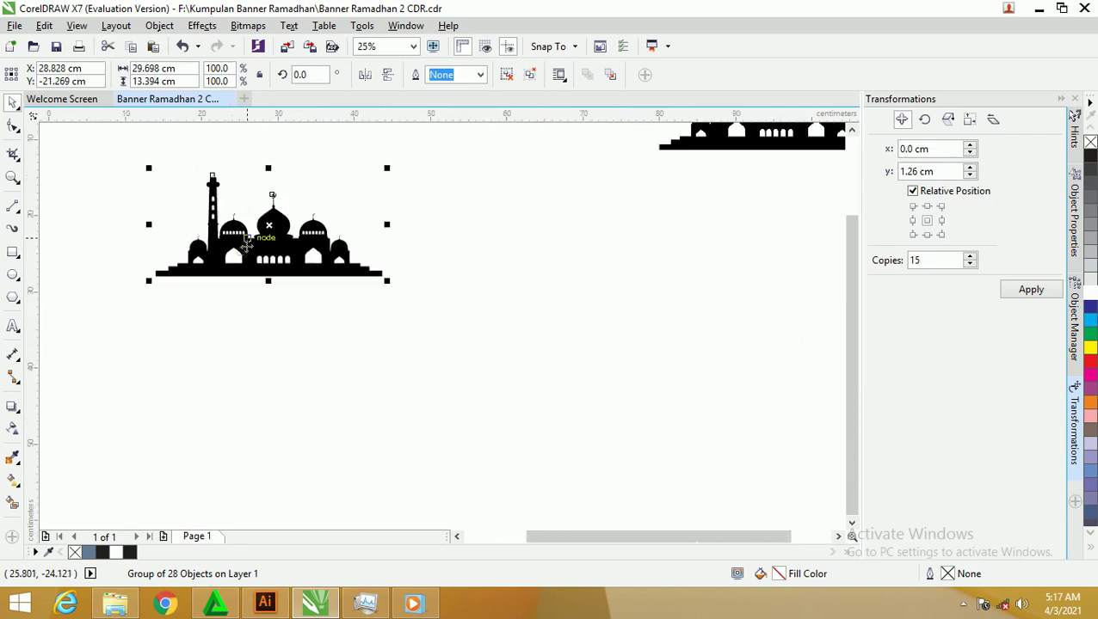
right_click(248, 247)
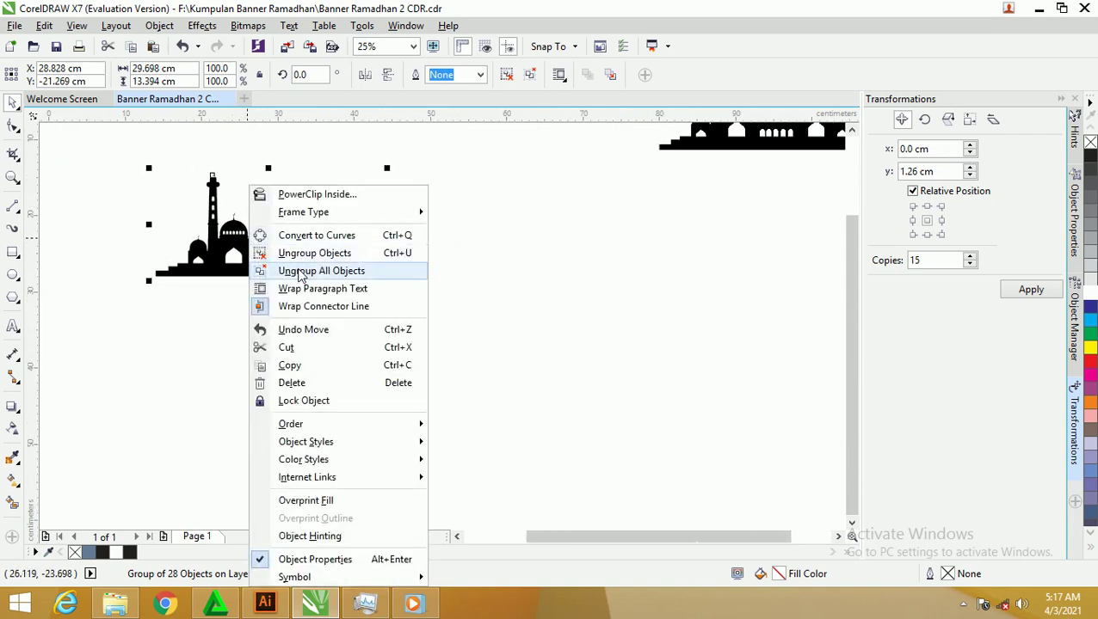
Ungroup all and weld the traced mosque, then break apart and recombine it with Ctrl+L.
left_click(300, 274)
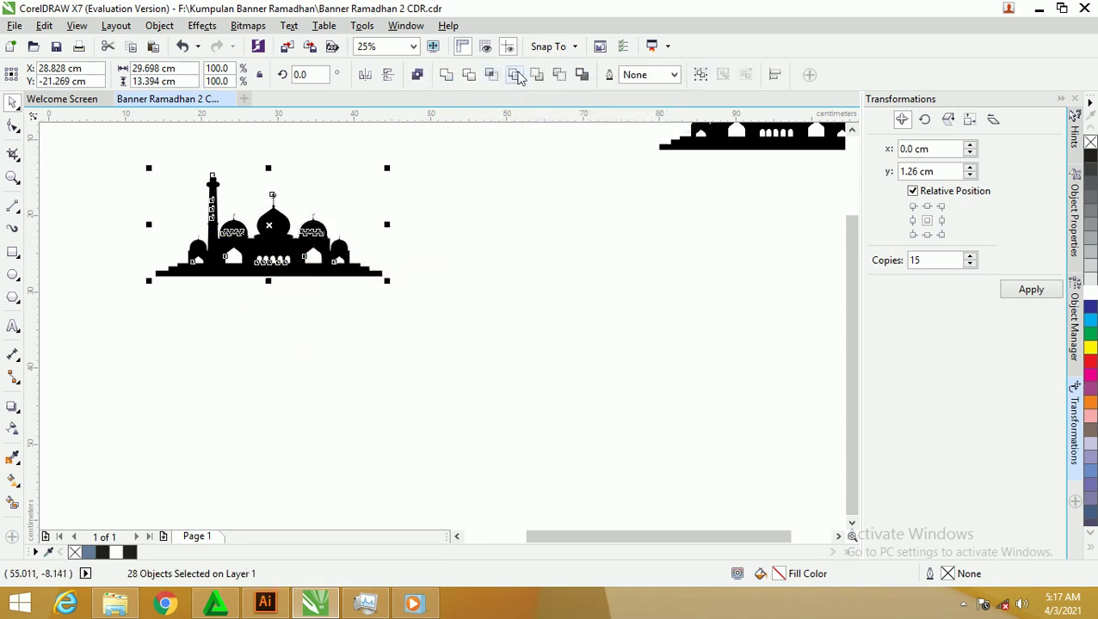
left_click(469, 75)
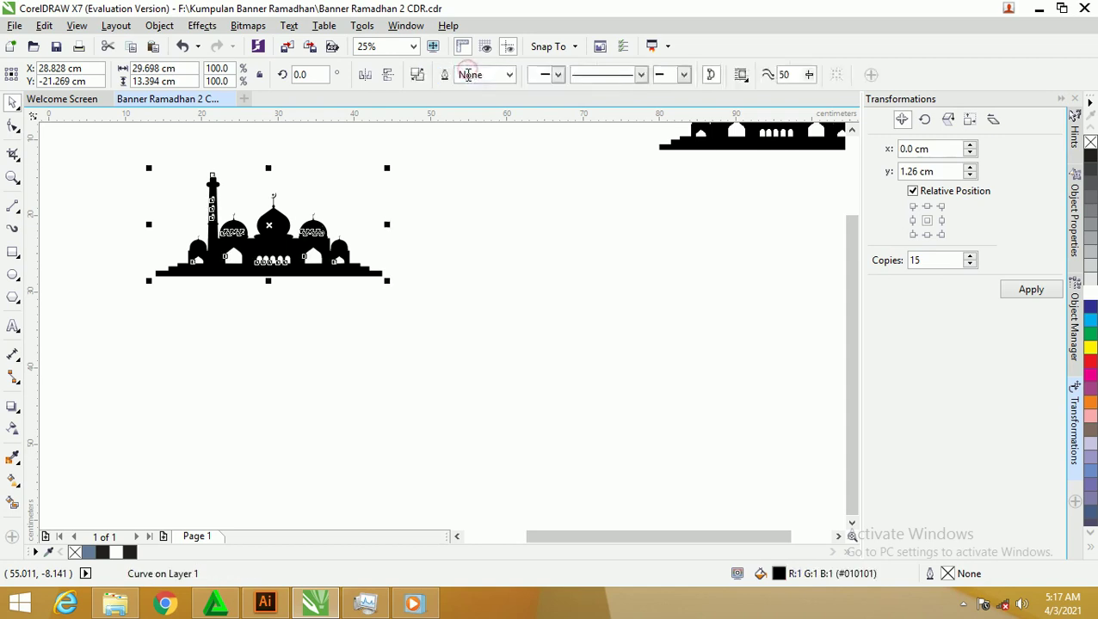
left_click(426, 206)
scroll(293, 236, "up", 1)
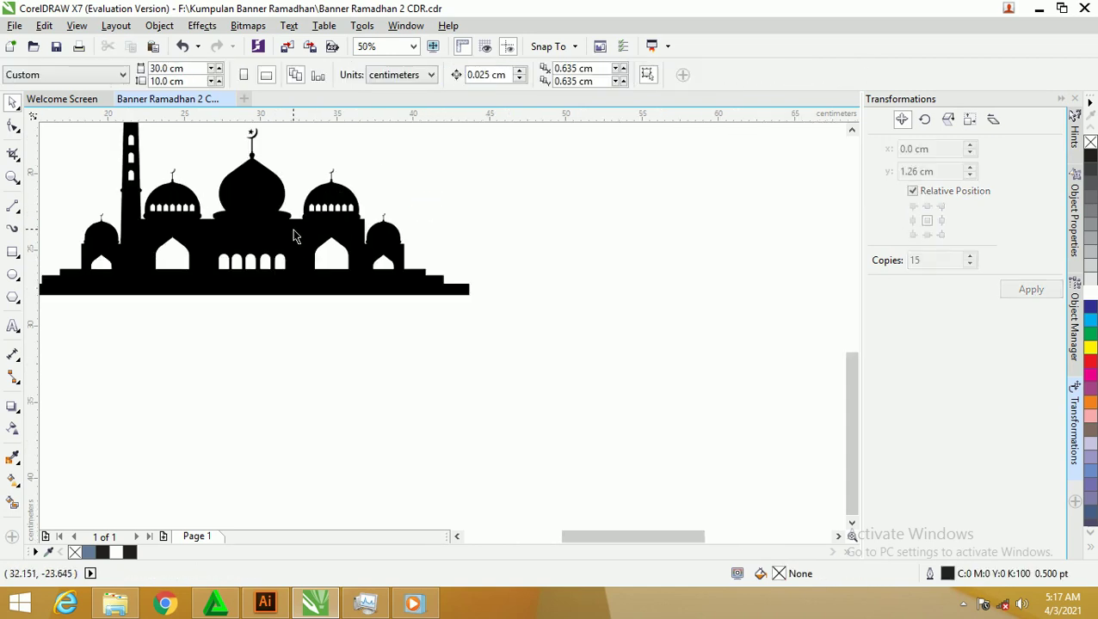
left_click_drag(293, 235, 381, 232)
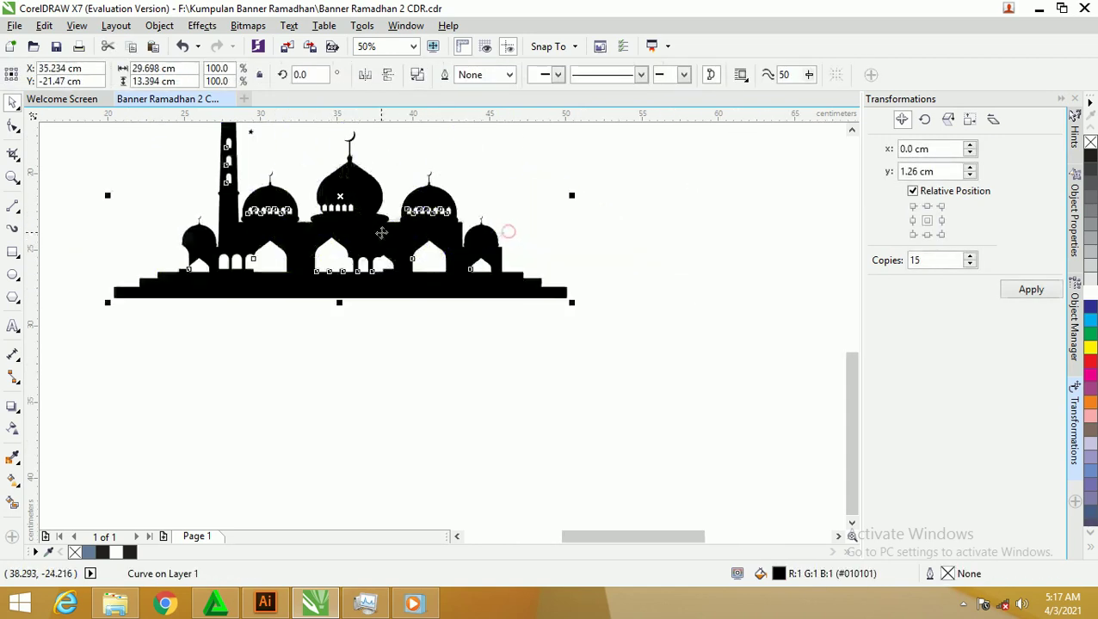
left_click(417, 75)
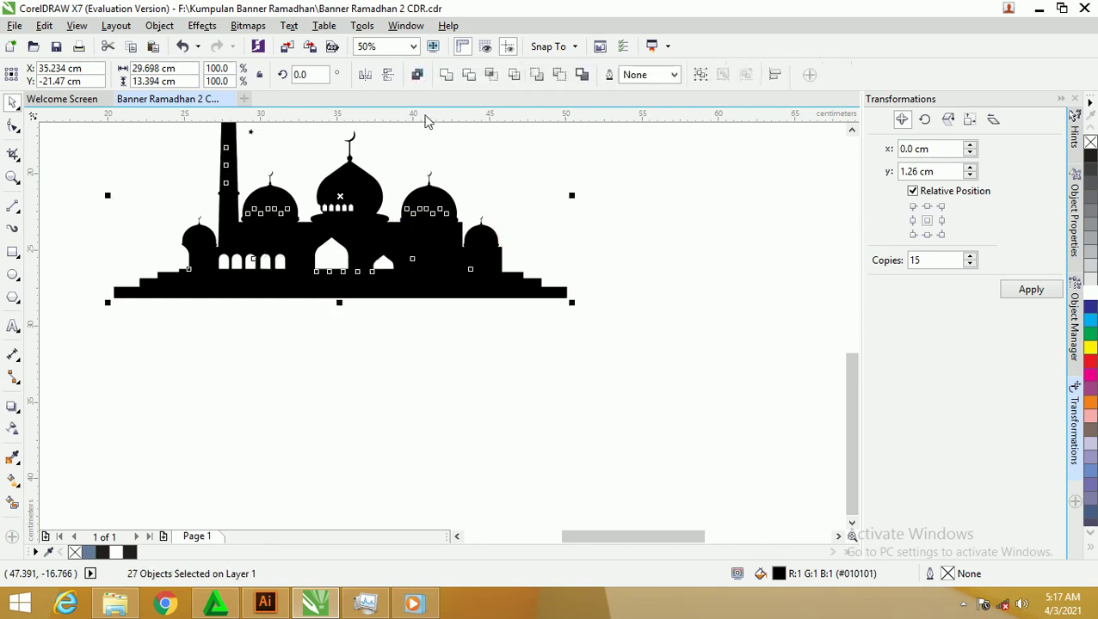
key("ctrl+l")
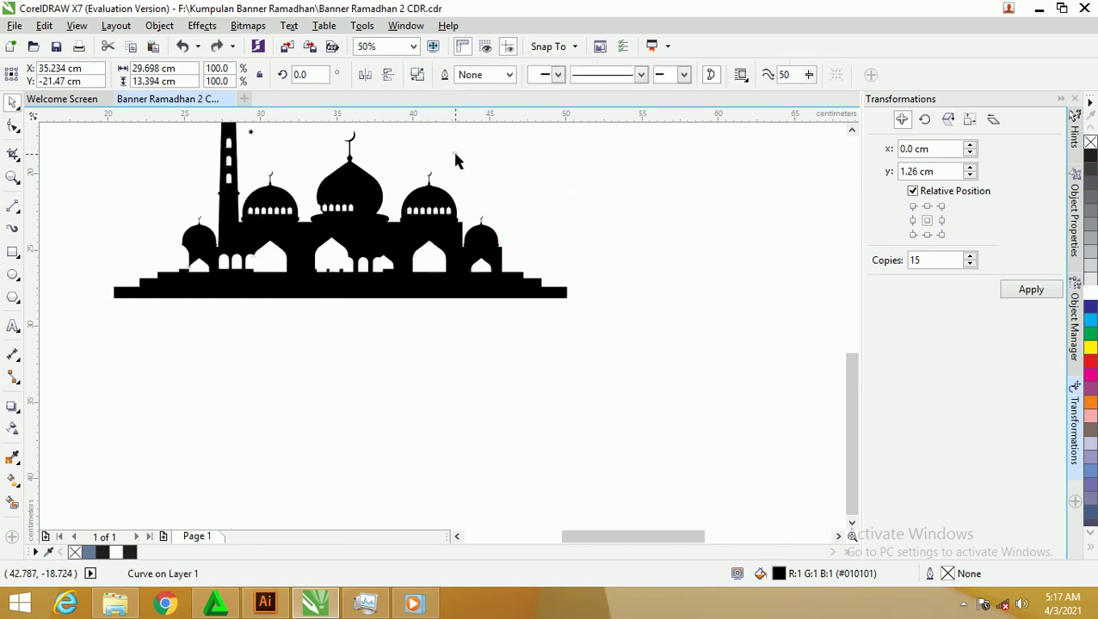
scroll(418, 233, "down", 2)
Scale the mosque silhouette to about 58% and place it on the banner's lower left.
scroll(418, 233, "down", 2)
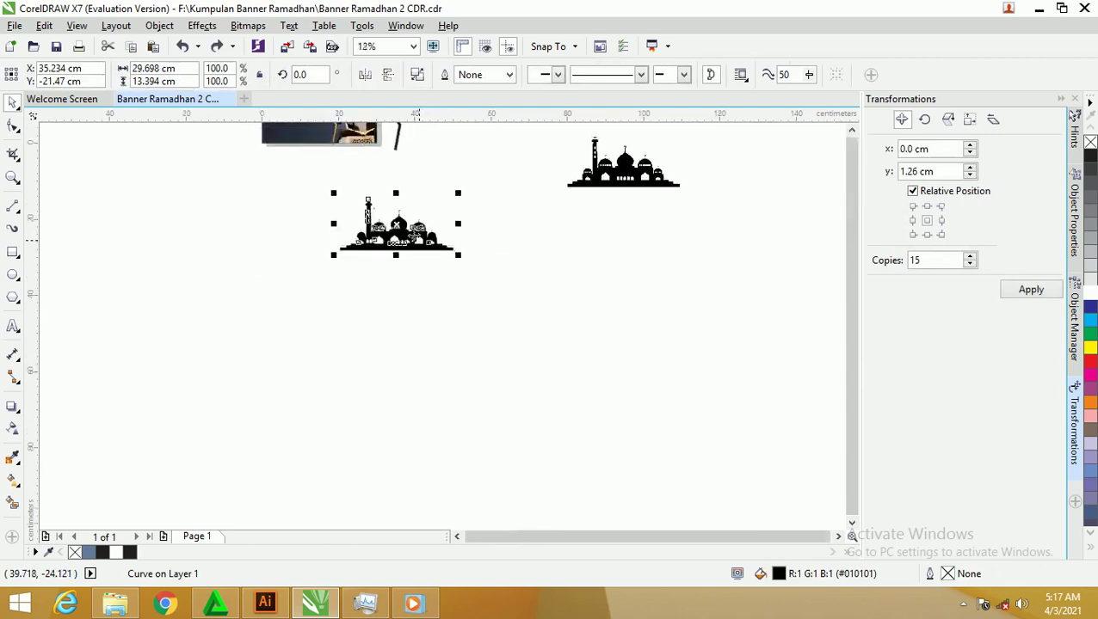
left_click_drag(334, 131, 336, 133)
scroll(388, 147, "up", 3)
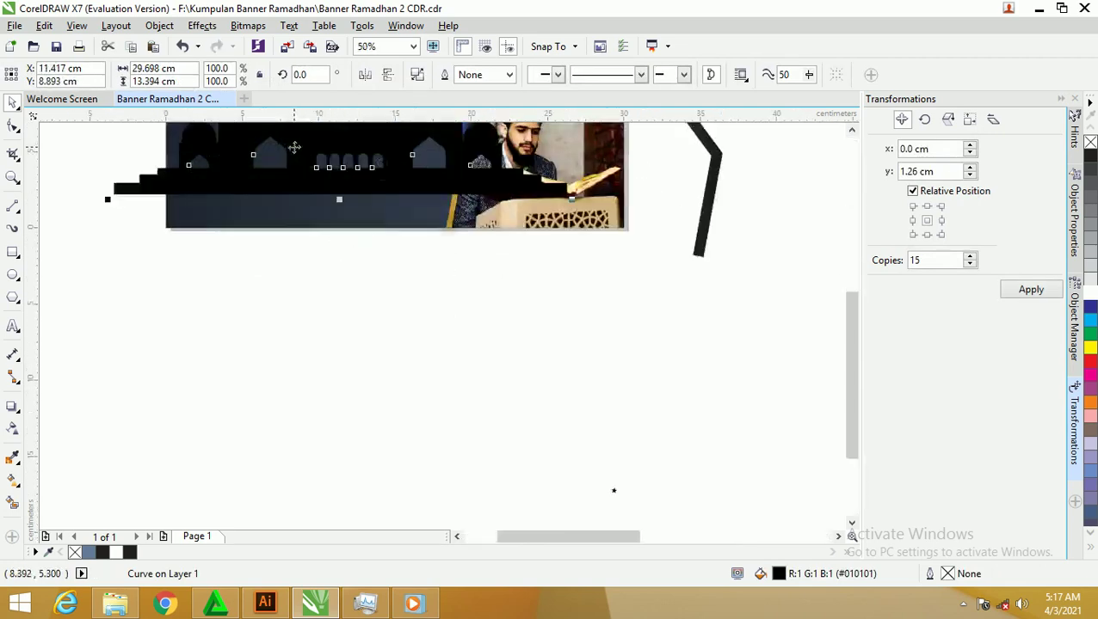
scroll(388, 147, "up", 2)
scroll(379, 166, "down", 1)
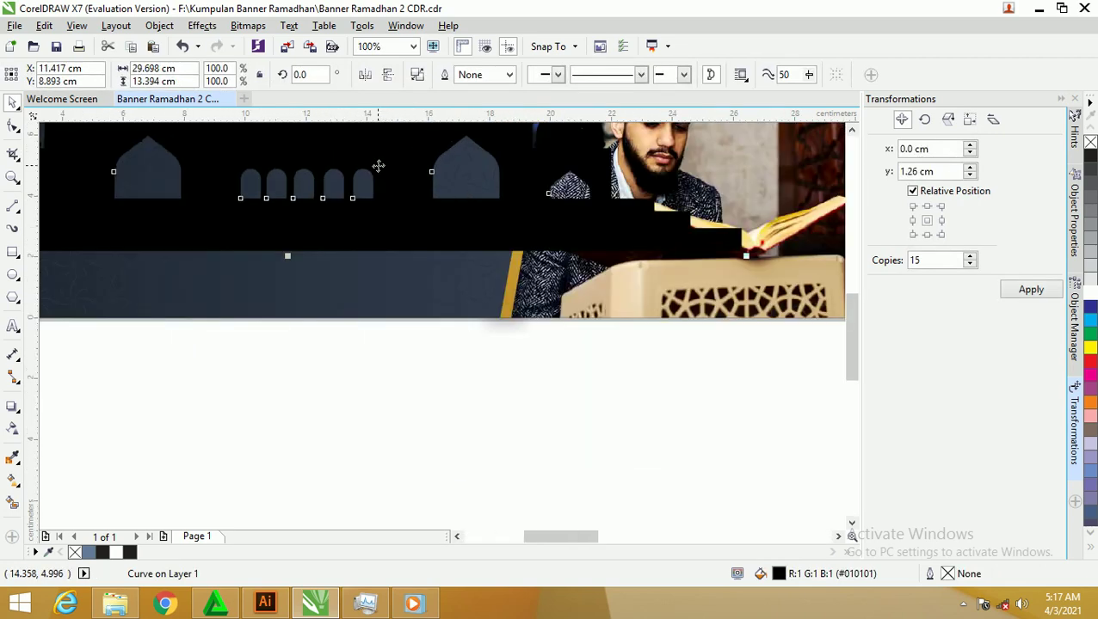
scroll(379, 166, "down", 3)
left_click_drag(851, 331, 848, 283)
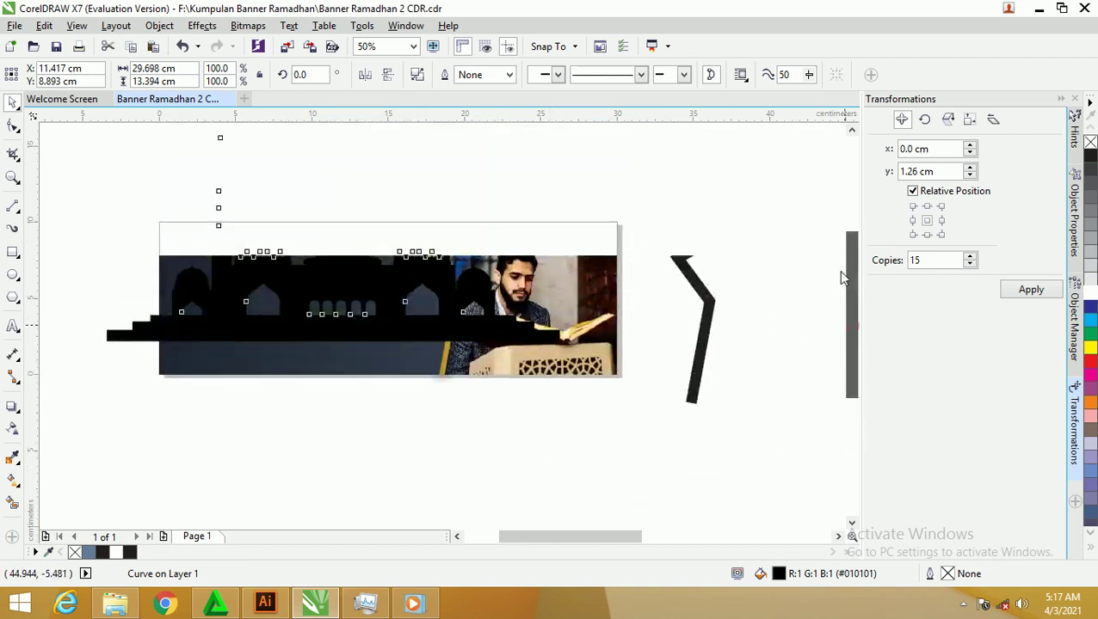
scroll(226, 179, "up", 1)
scroll(415, 258, "down", 2)
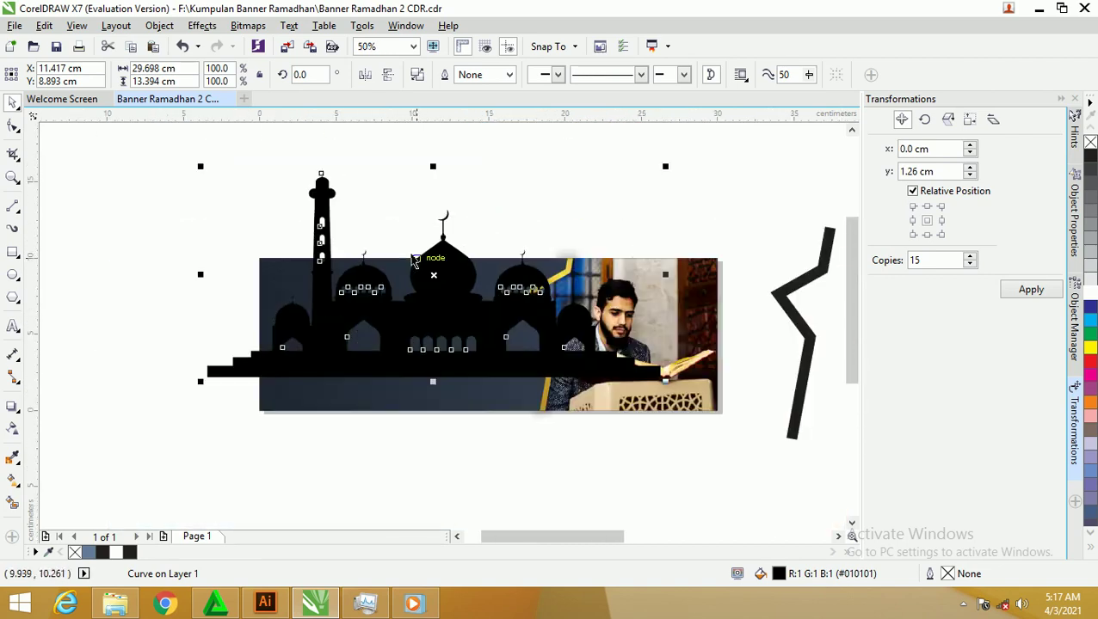
left_click_drag(665, 167, 472, 256)
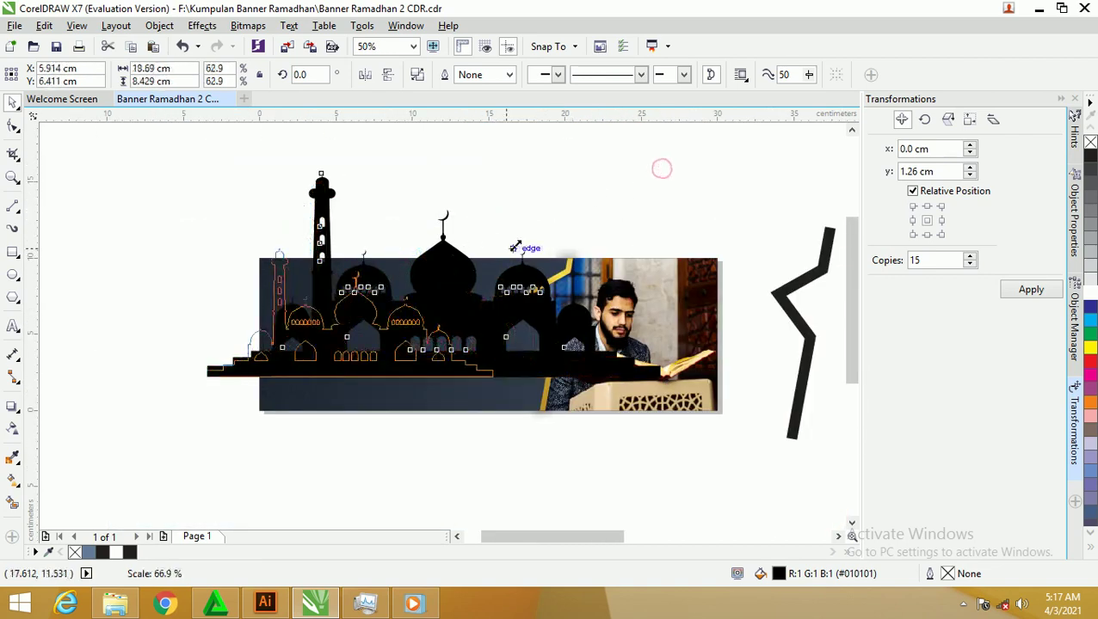
left_click_drag(331, 321, 398, 344)
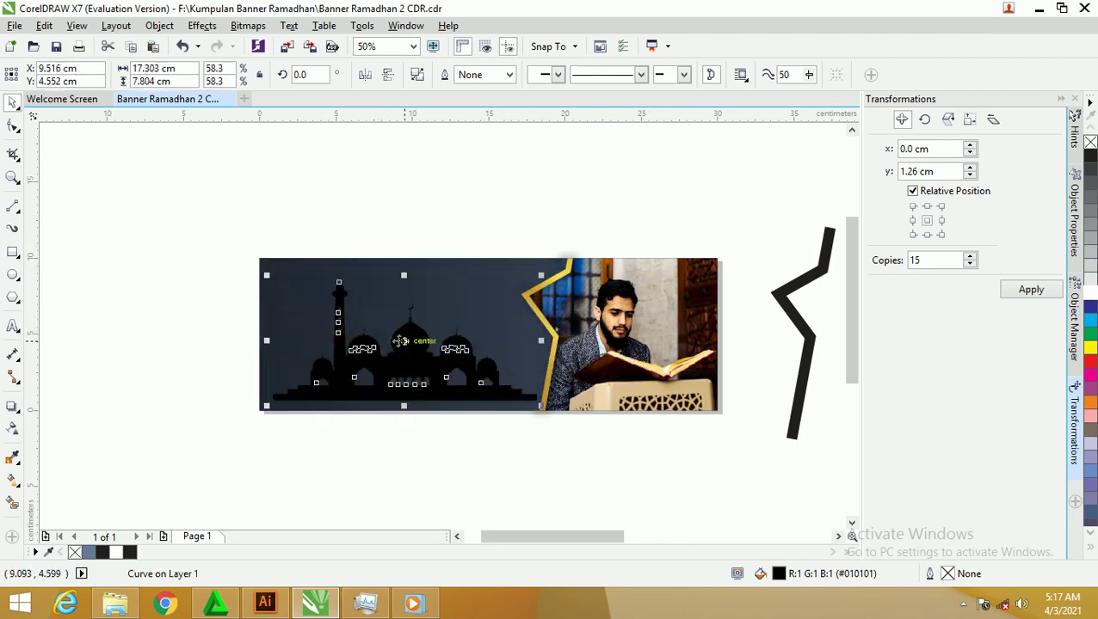
scroll(400, 321, "up", 1)
scroll(379, 293, "up", 1)
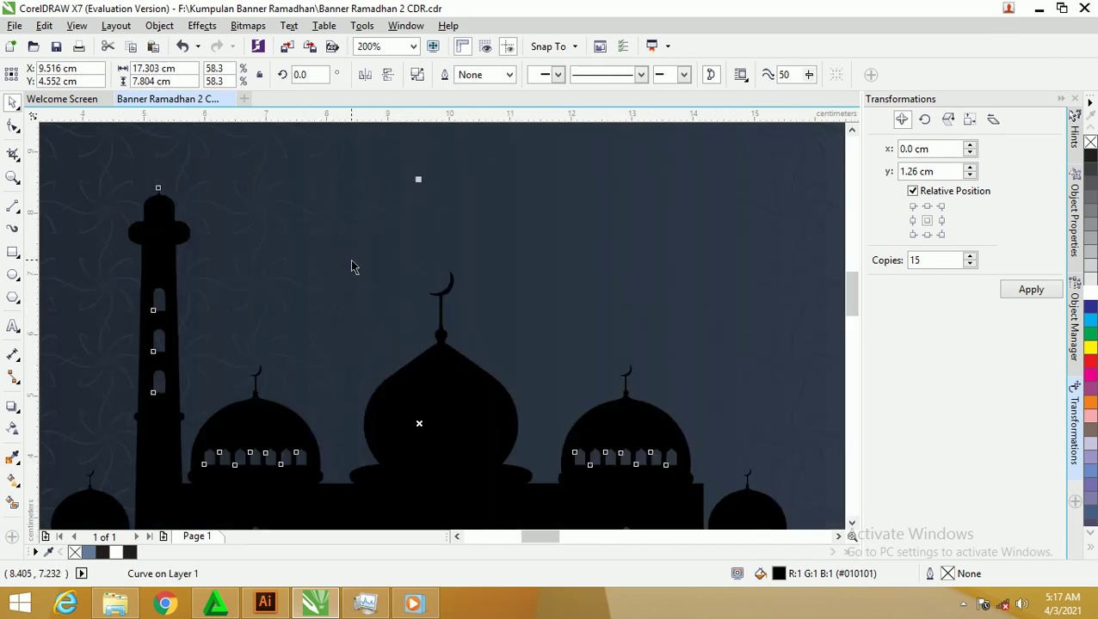
scroll(357, 263, "down", 2)
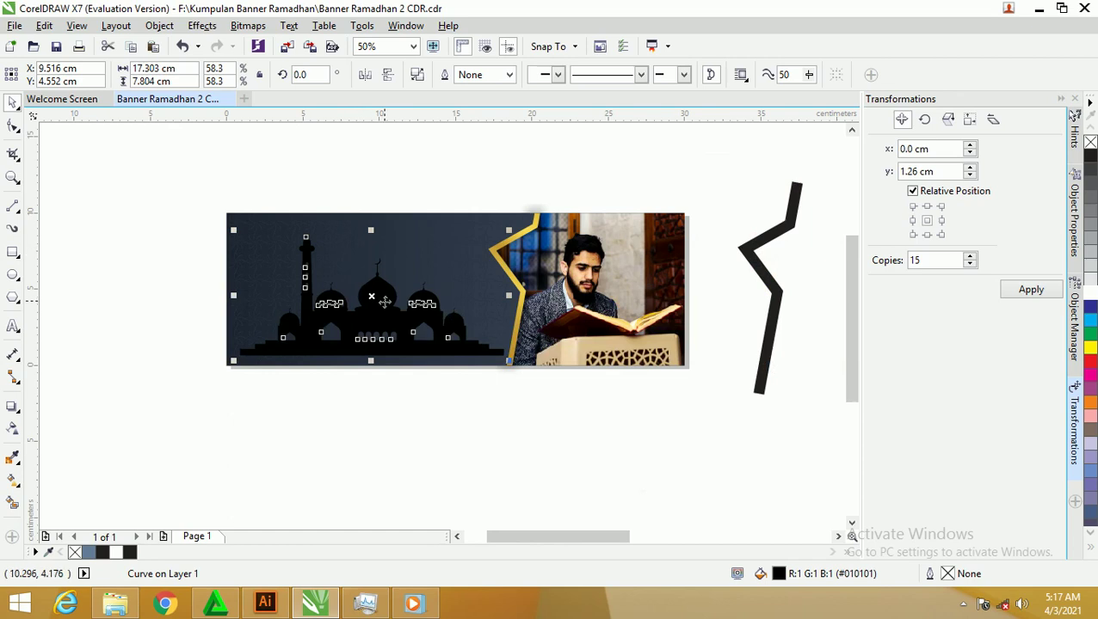
Move the mosque silhouette out below the banner and nudge the dark panel over the photo.
left_click(404, 318)
mouse_move(387, 320)
left_mouse_down()
mouse_move(376, 313)
mouse_move(543, 262)
left_mouse_up()
left_click(376, 314)
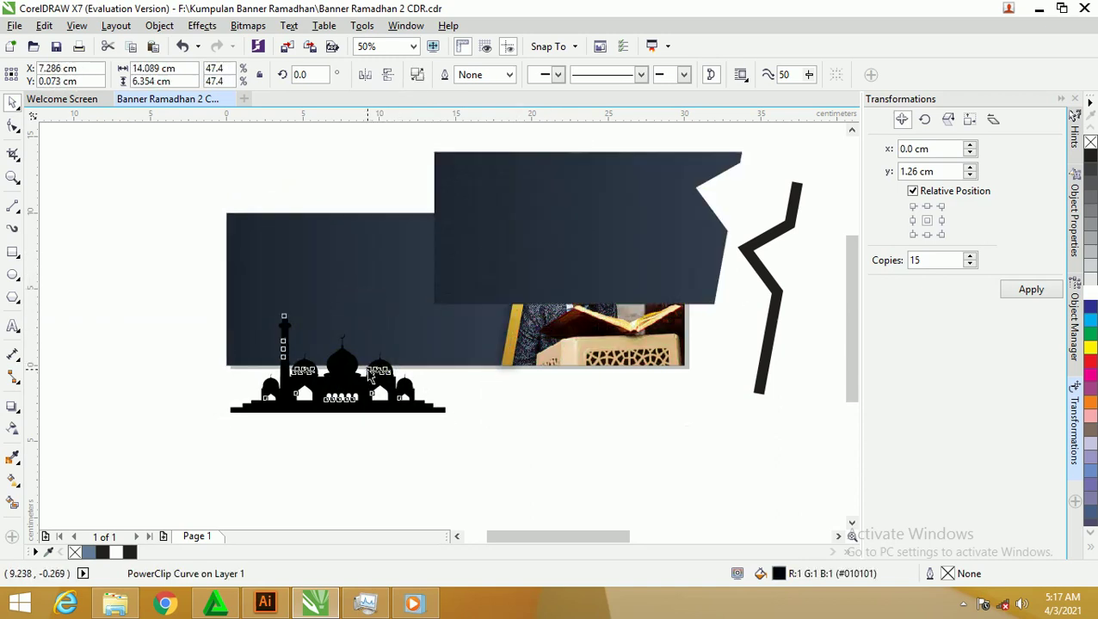
left_click(370, 376)
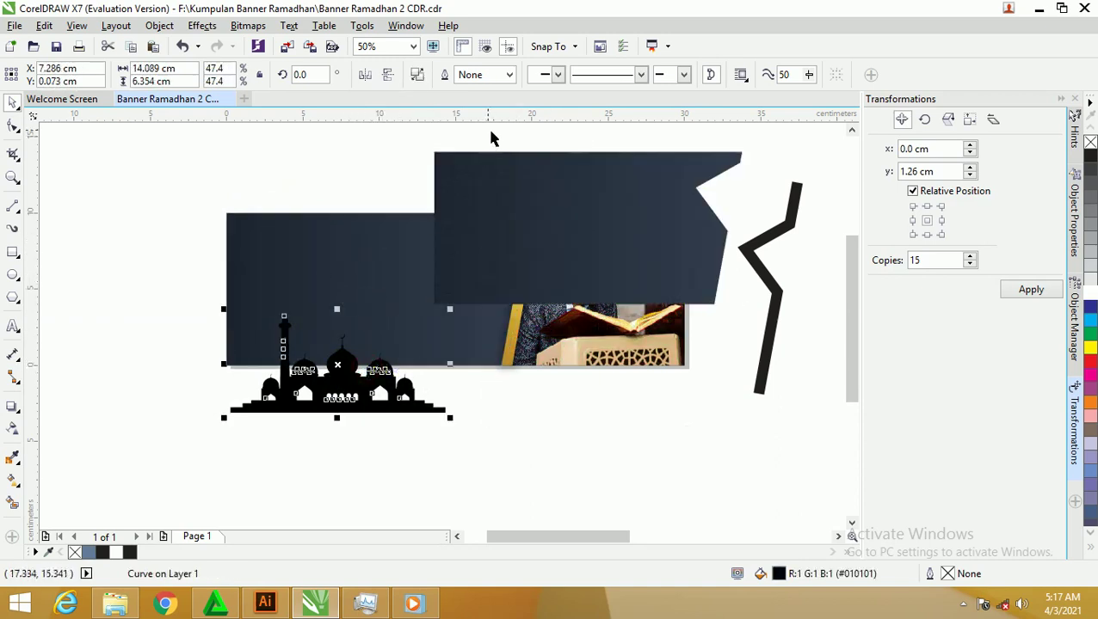
Set a mosque gradient stop to dark slate blue #232C38, then add the dark panel to the selection.
left_click(12, 482)
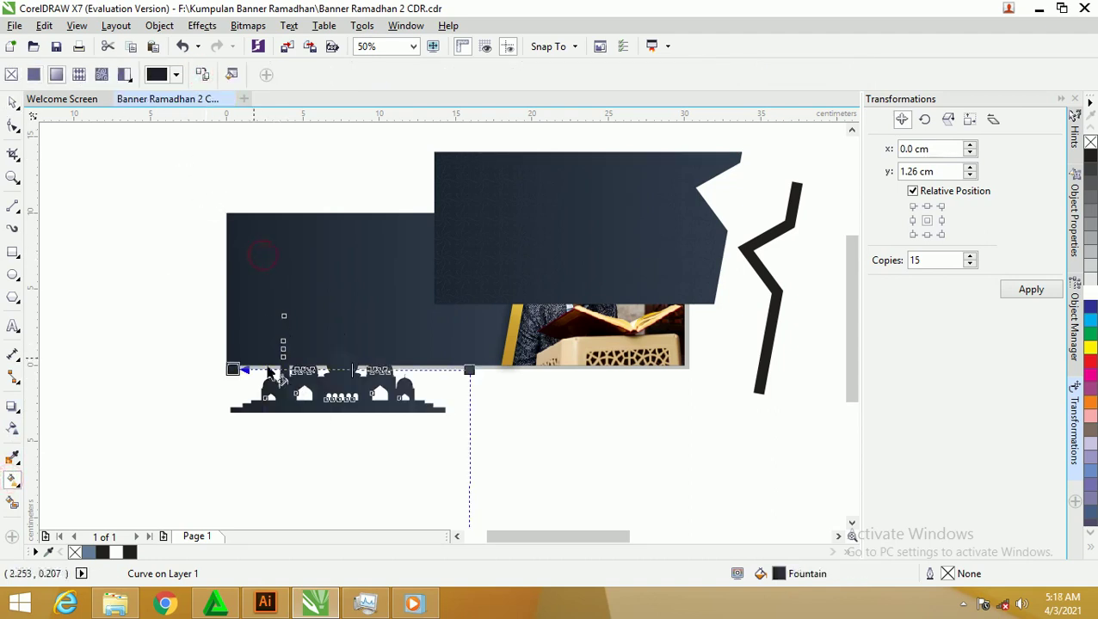
left_click(469, 370)
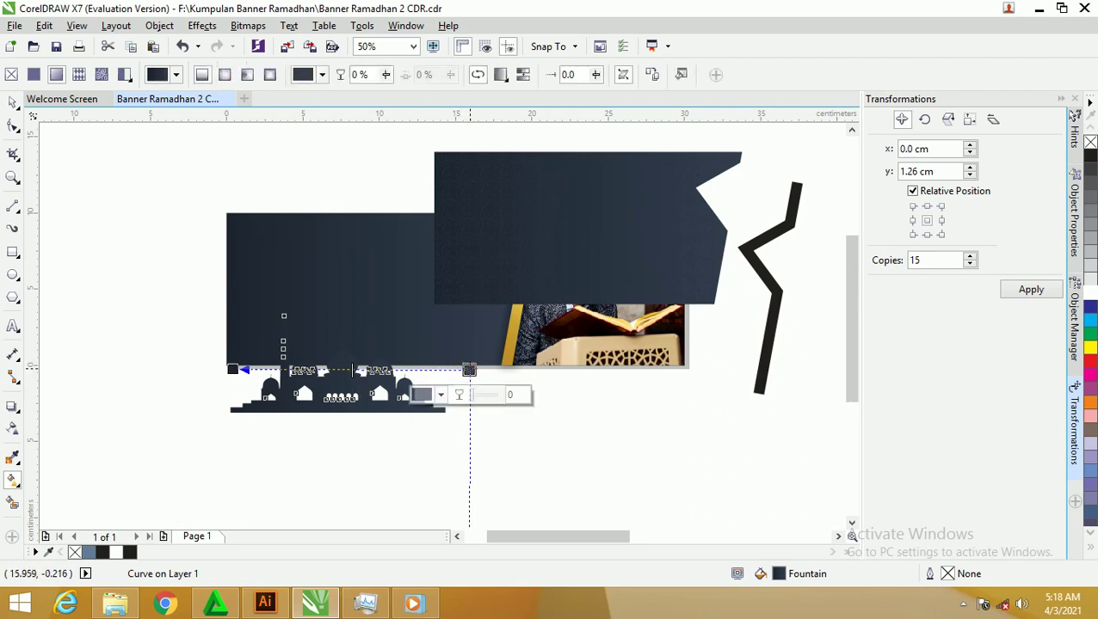
left_click(440, 395)
left_click_drag(454, 321, 456, 334)
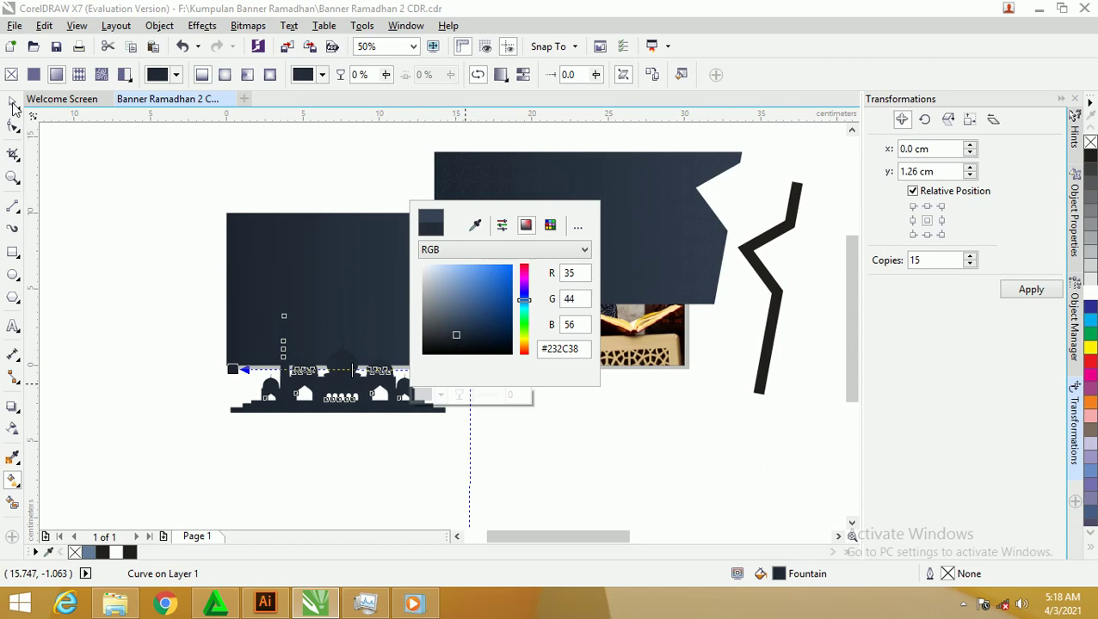
left_click(13, 104)
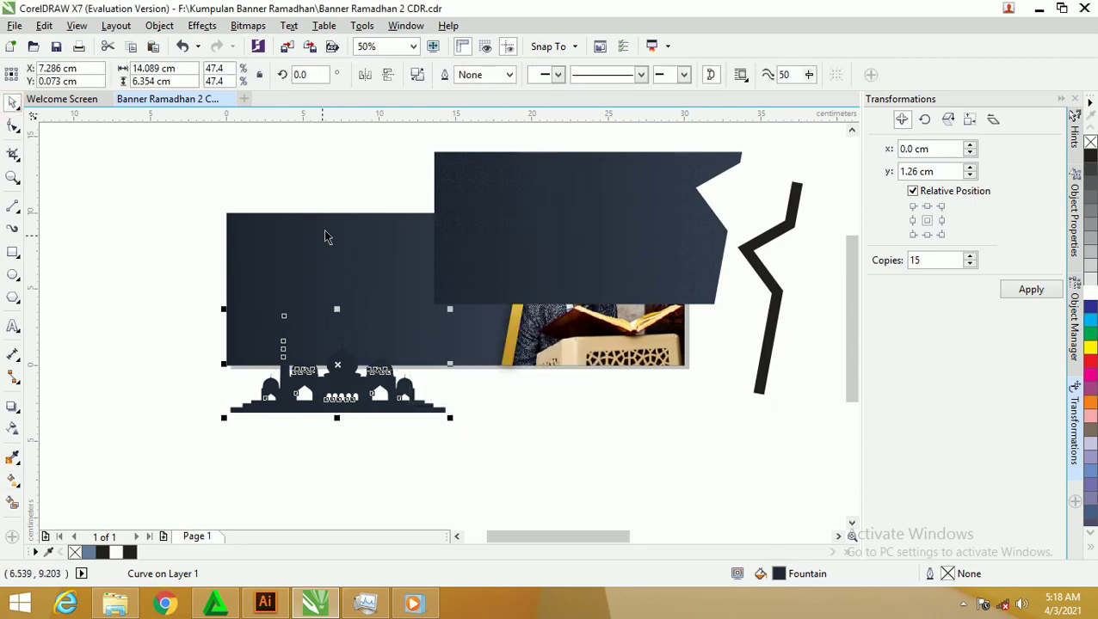
left_click(320, 263, "shift")
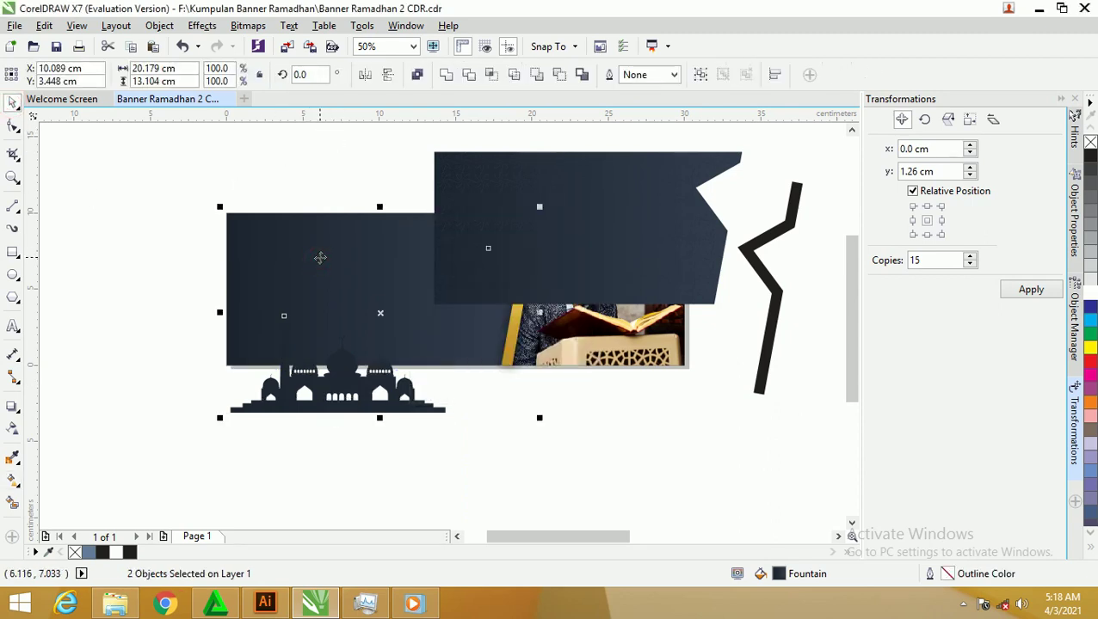
Bottom-align the mosque with the panel and align the upper dark panel with the left panel.
key("b")
left_click(332, 170)
left_click(485, 186)
left_click(375, 228, "shift")
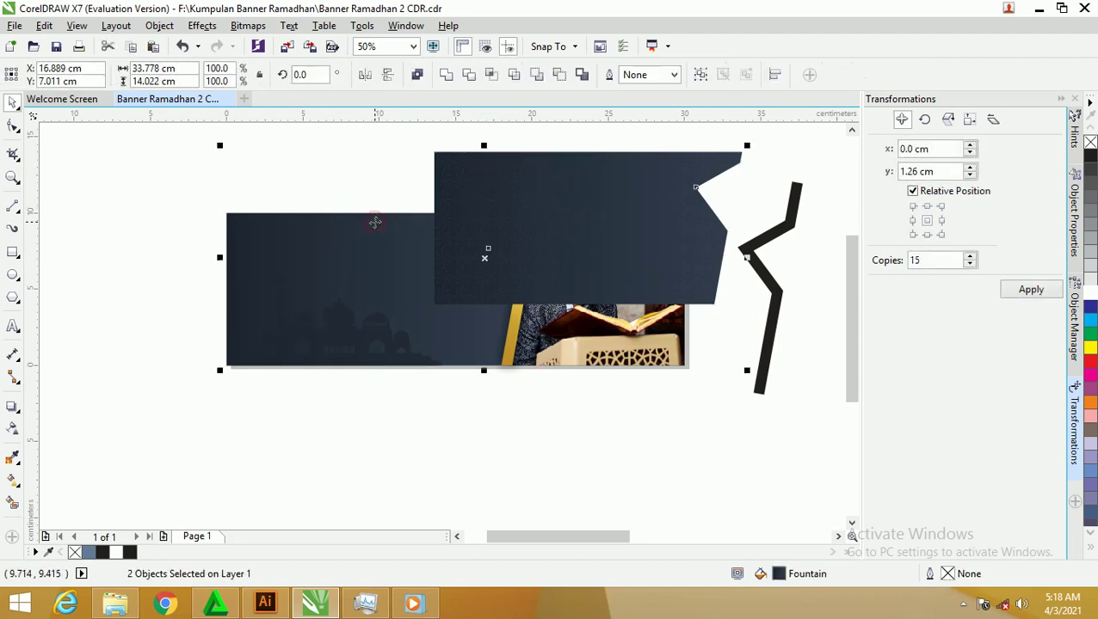
key("b")
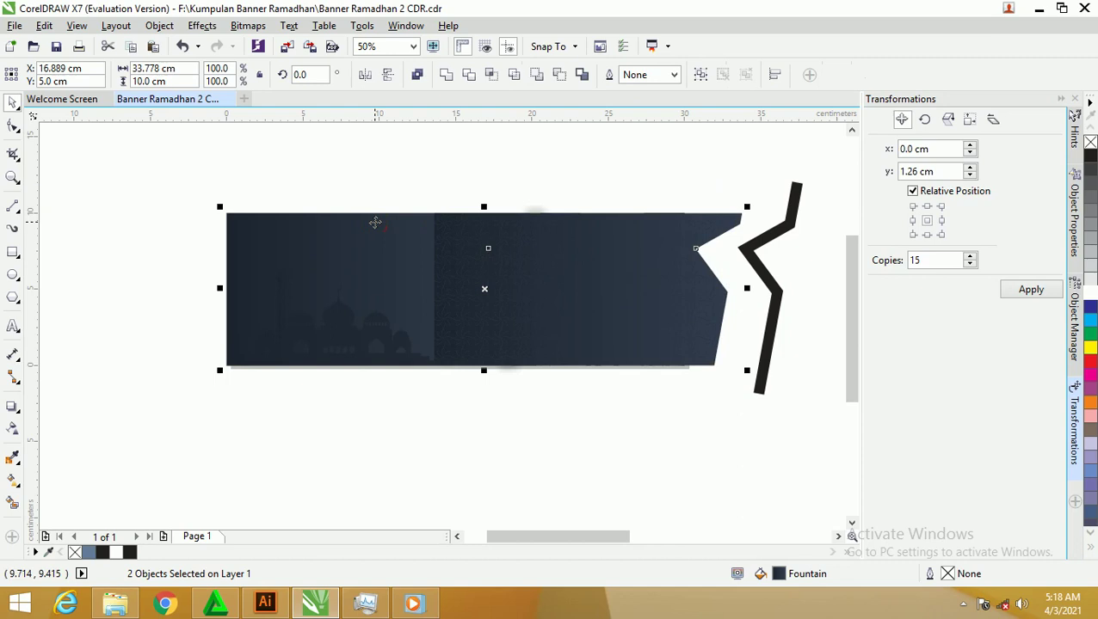
left_click(328, 176)
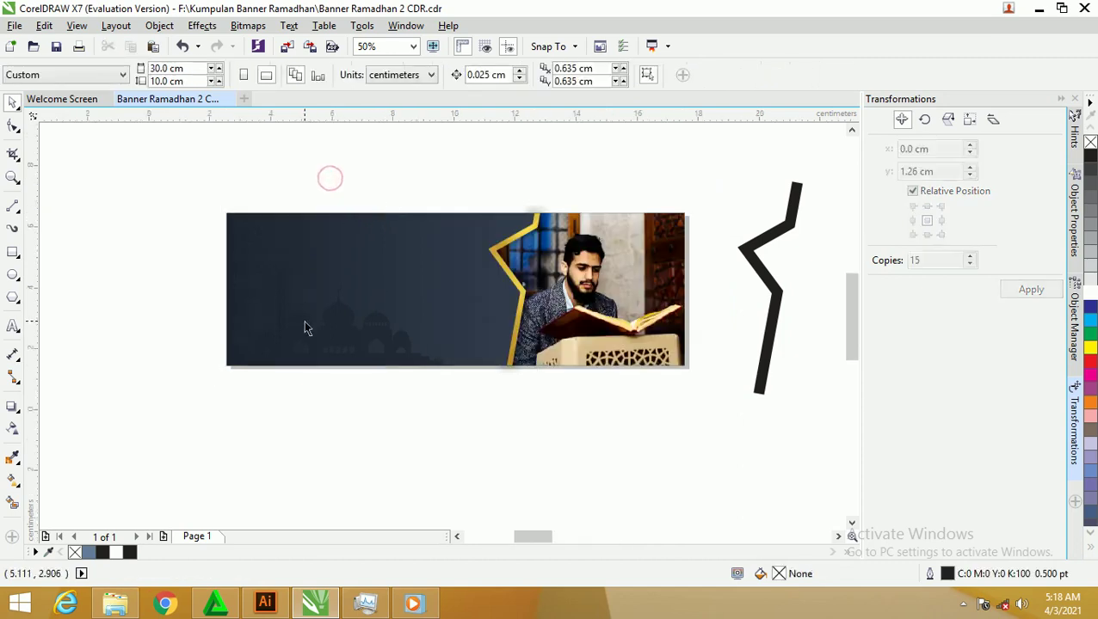
Shrink the faded mosque silhouette to about a third of its size.
scroll(303, 321, "up", 2)
scroll(308, 289, "down", 1)
scroll(308, 288, "down", 1)
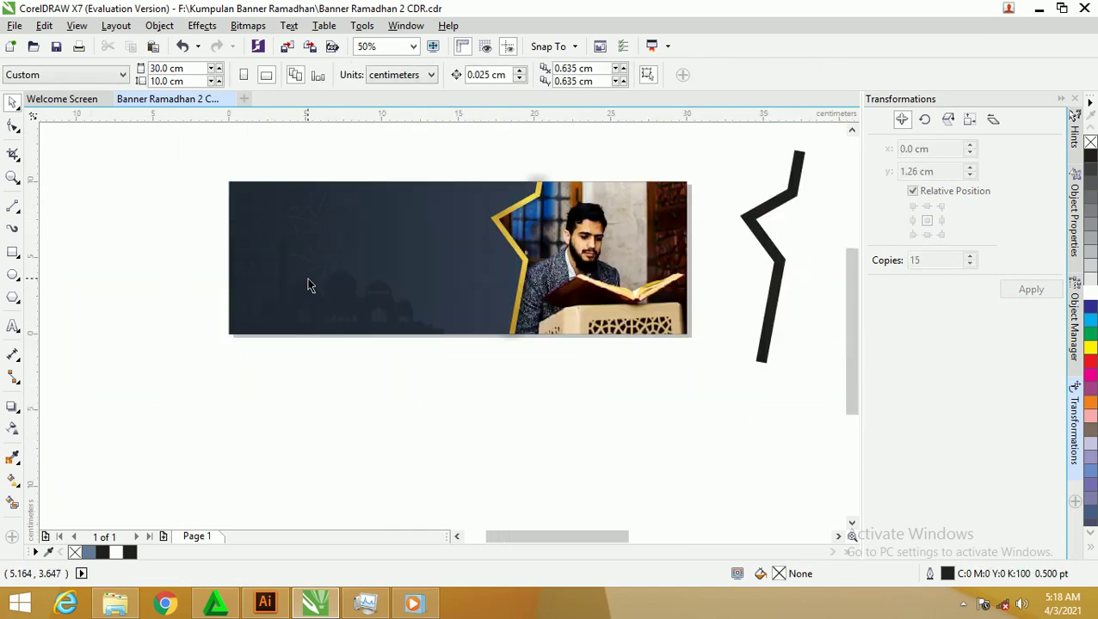
left_click(349, 310)
left_click_drag(448, 230, 385, 259)
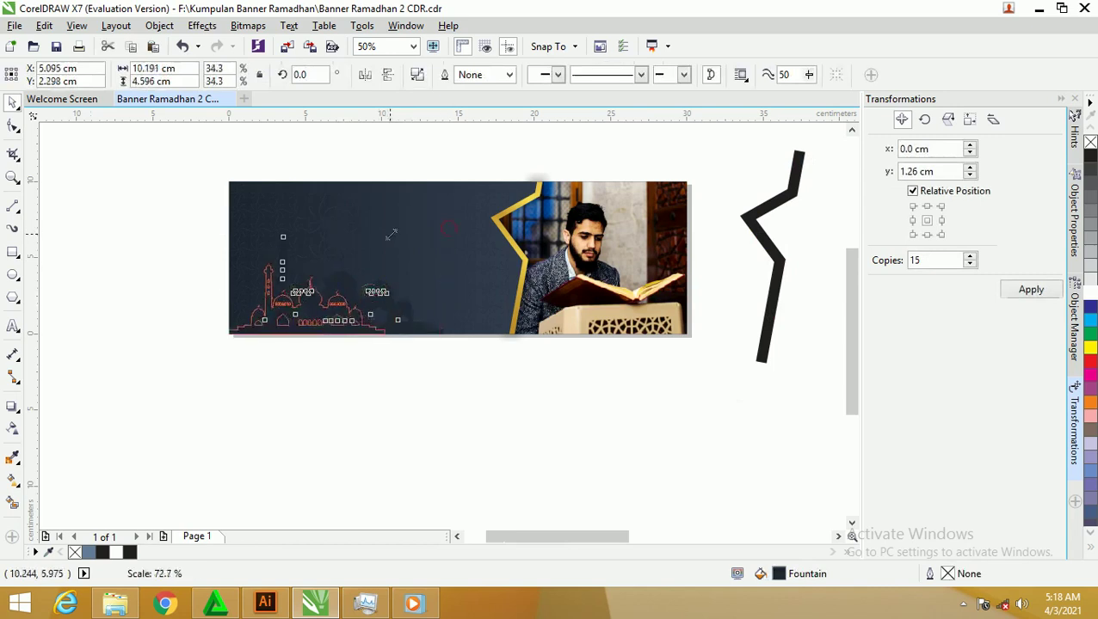
left_click(379, 375)
left_click(336, 310)
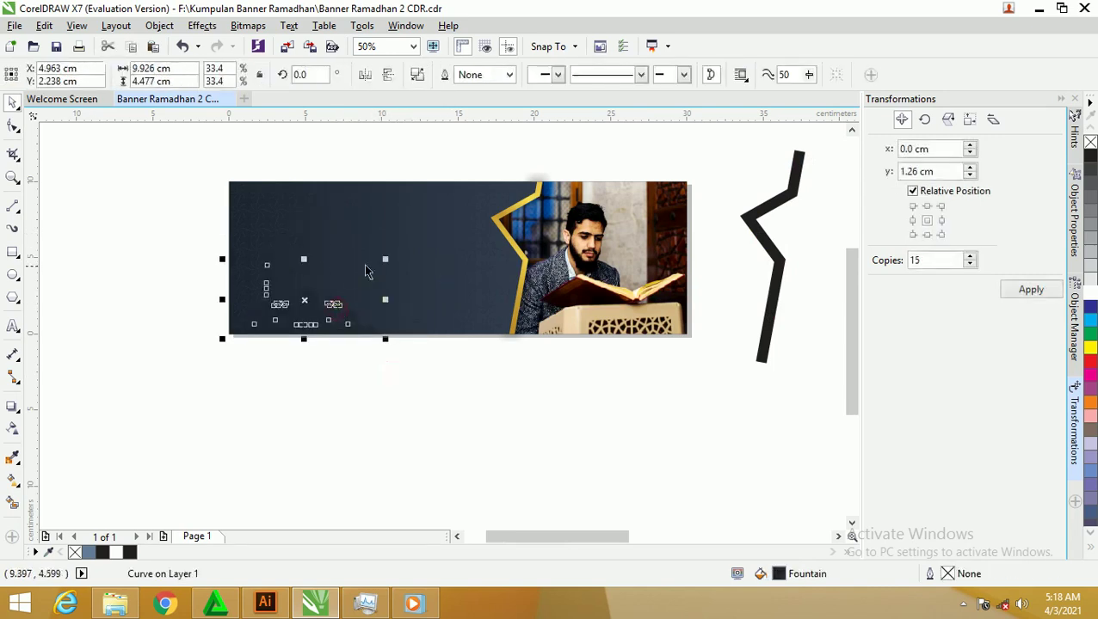
left_click(370, 392)
Change the dark background panel's stacking order and remove its fill.
left_click(364, 282)
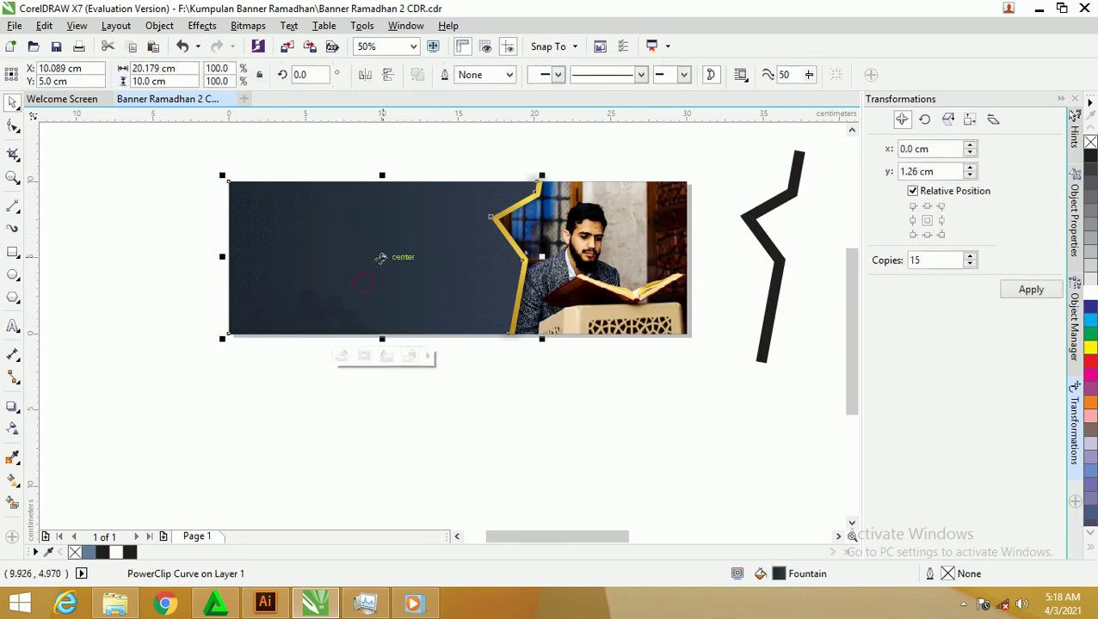
right_click(351, 255)
mouse_move(394, 406)
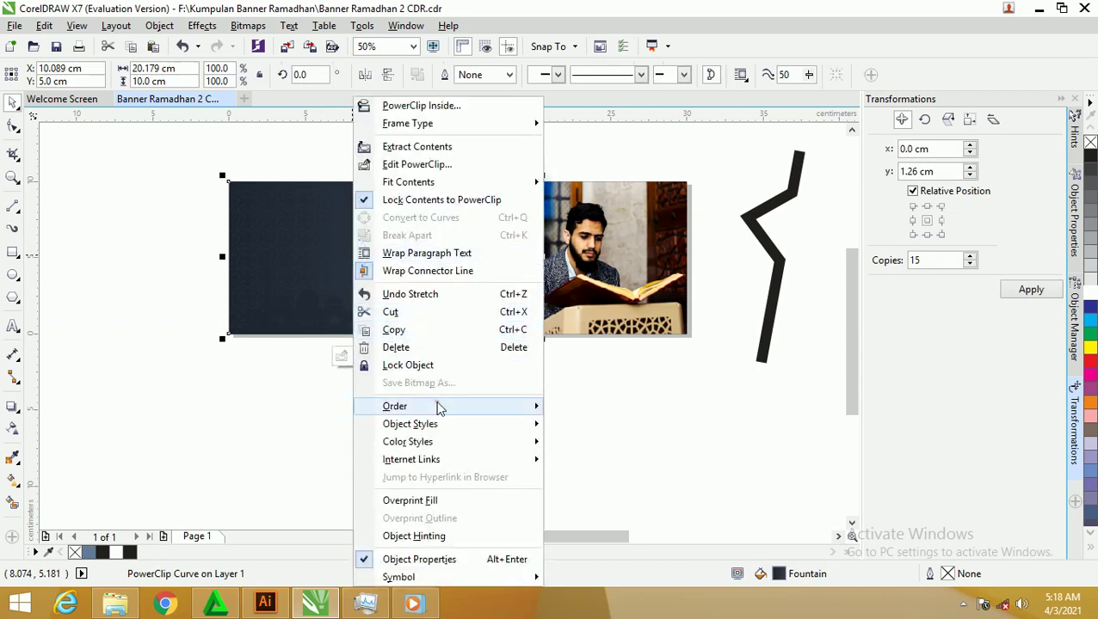
left_click(567, 405)
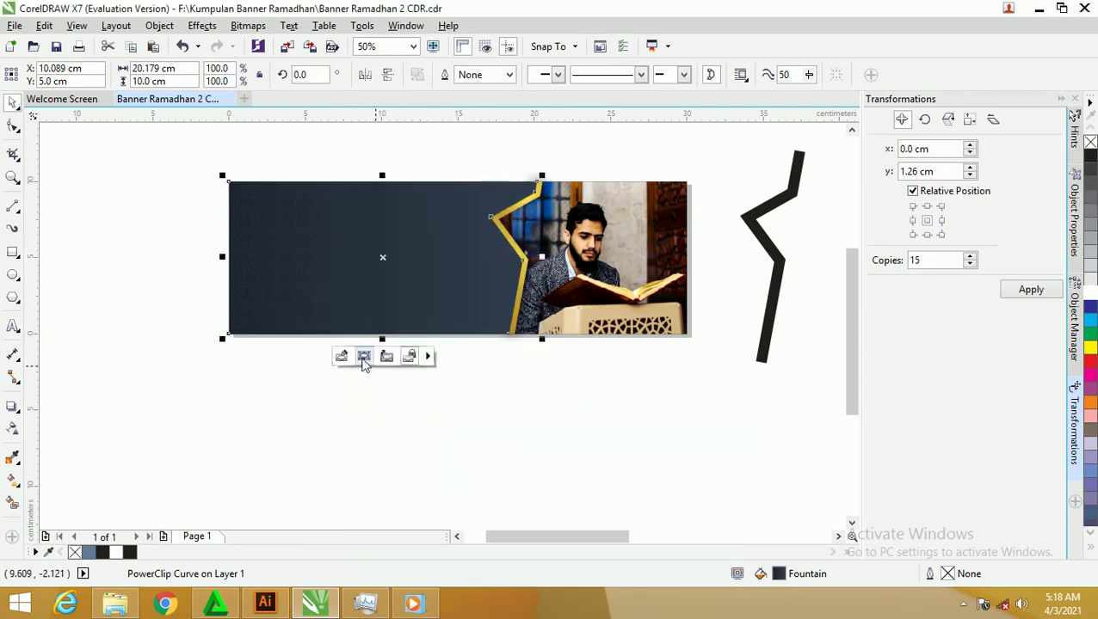
left_click(75, 553)
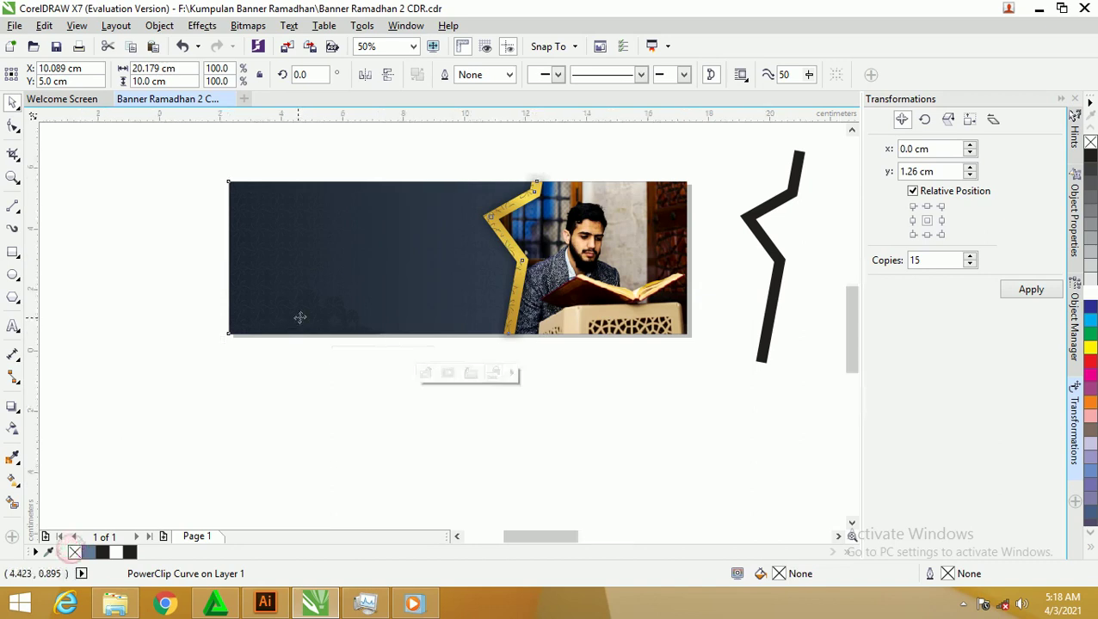
scroll(301, 309, "up", 2)
scroll(307, 294, "up", 1)
scroll(306, 294, "down", 1)
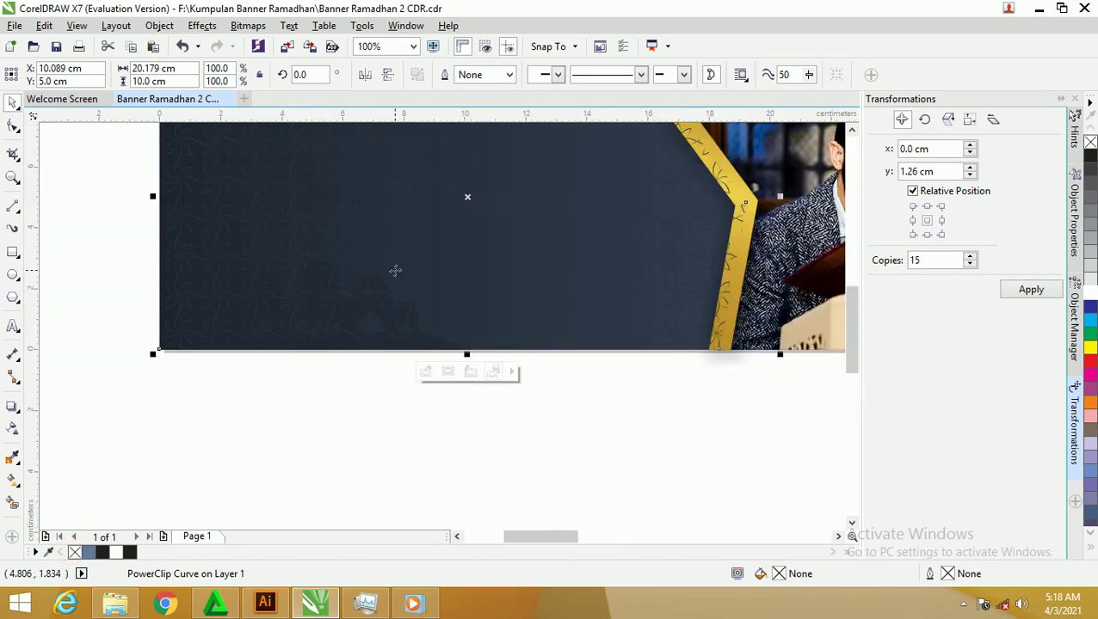
scroll(395, 271, "down", 1)
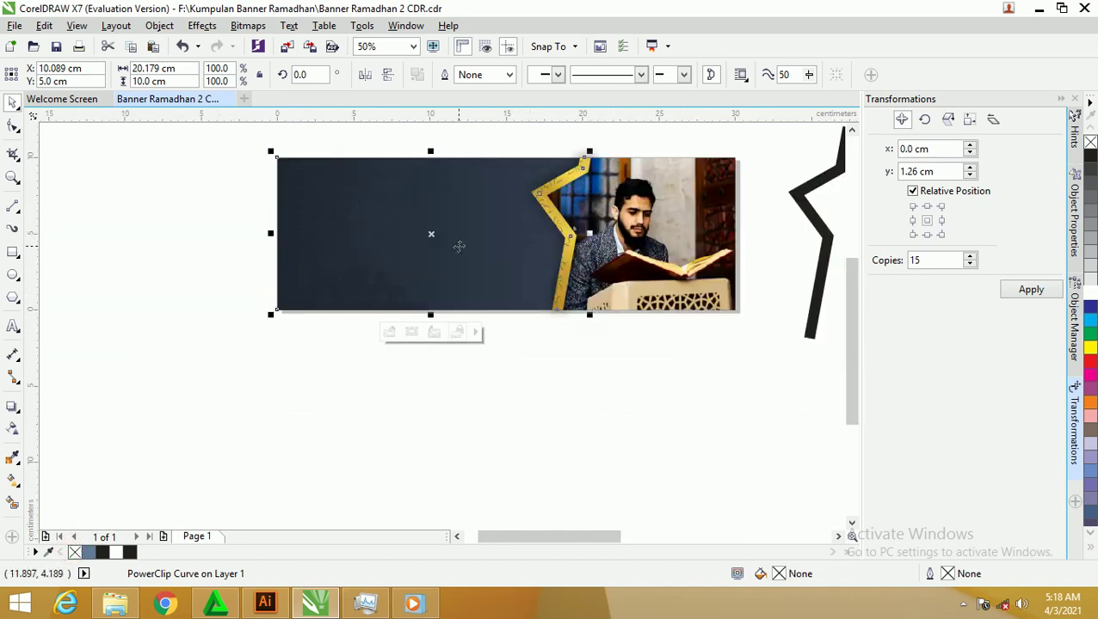
Bring the photo and star frame pieces on the right to the front.
left_click(696, 336)
left_click_drag(763, 348, 519, 140)
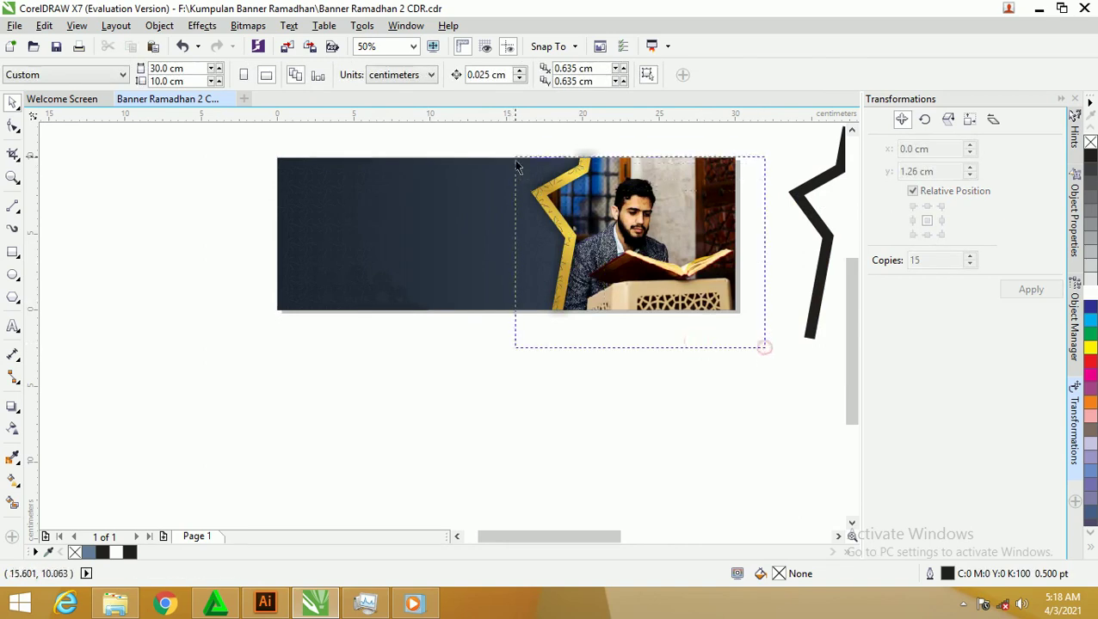
right_click(627, 179)
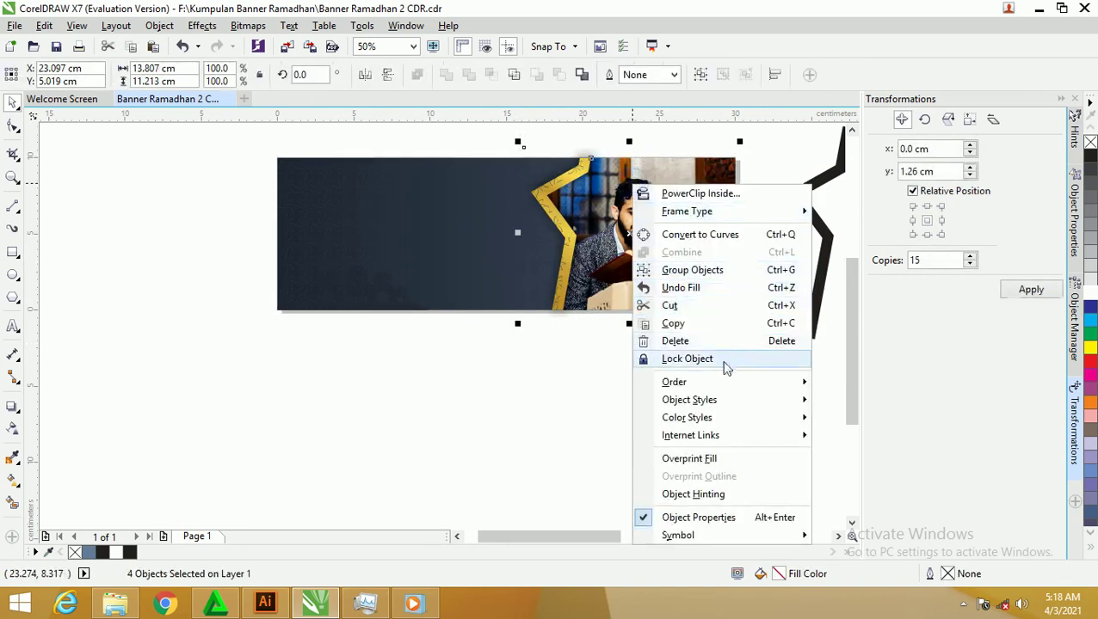
mouse_move(688, 382)
left_click(876, 379)
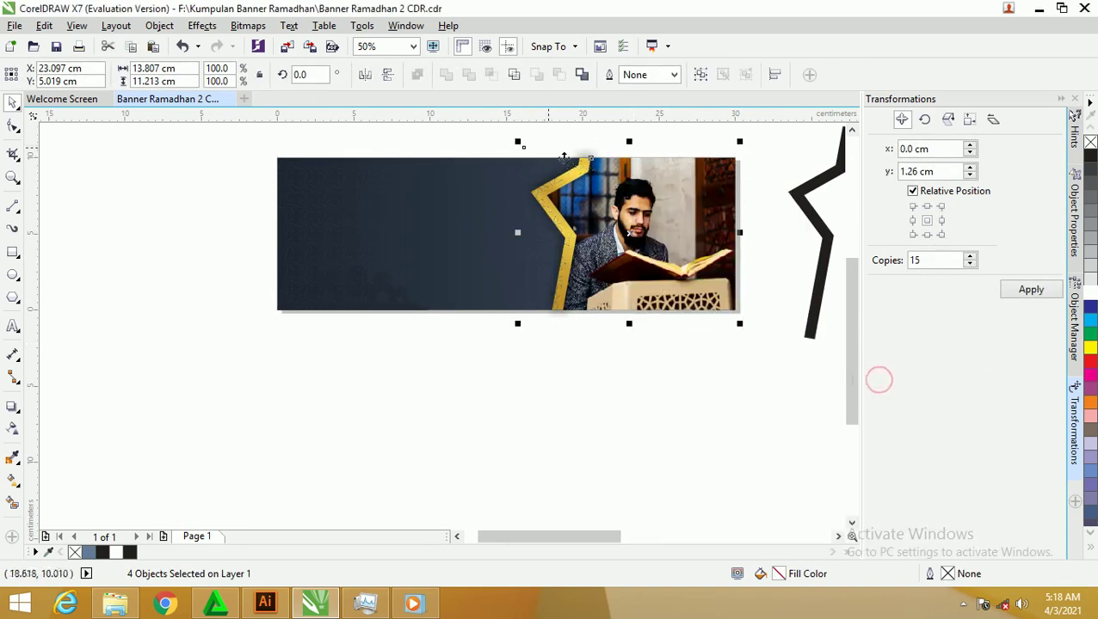
scroll(589, 163, "up", 2)
scroll(439, 224, "down", 2)
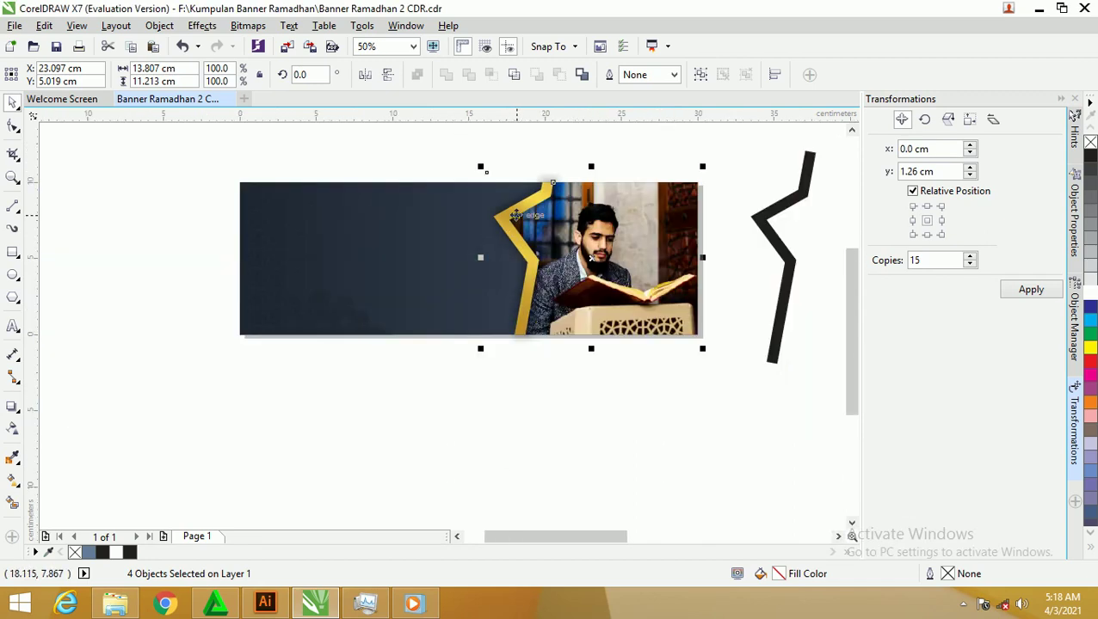
Place the small mosque silhouette inside the banner's clipping frame at the lower left.
left_click(397, 362)
left_click_drag(436, 384, 167, 228)
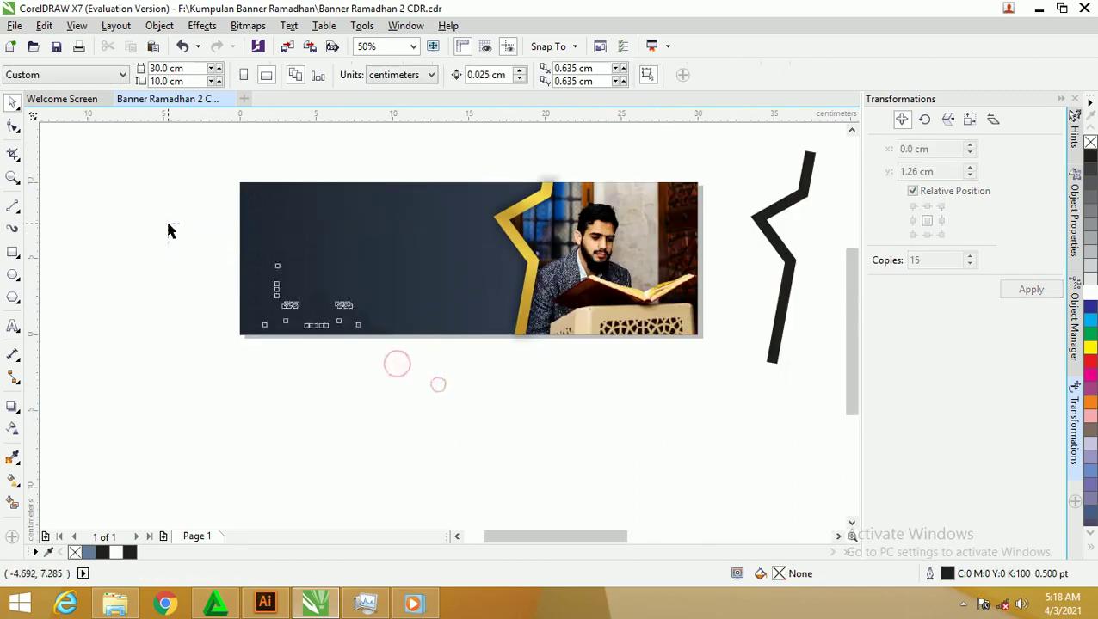
right_click(325, 296)
left_click(255, 348)
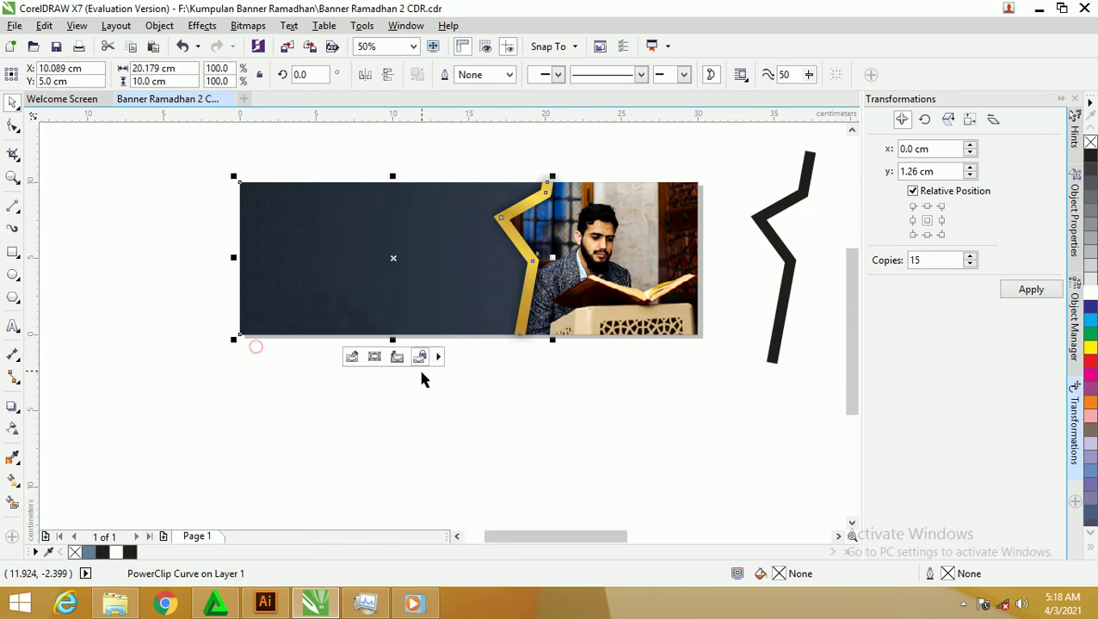
left_click_drag(420, 365, 174, 216)
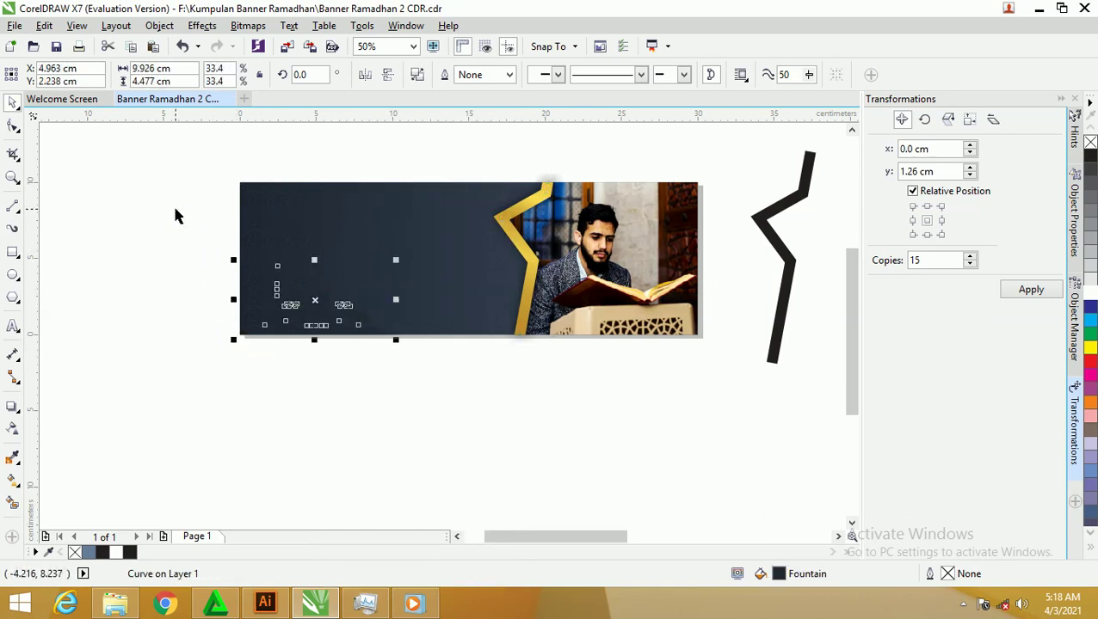
scroll(340, 292, "up", 2)
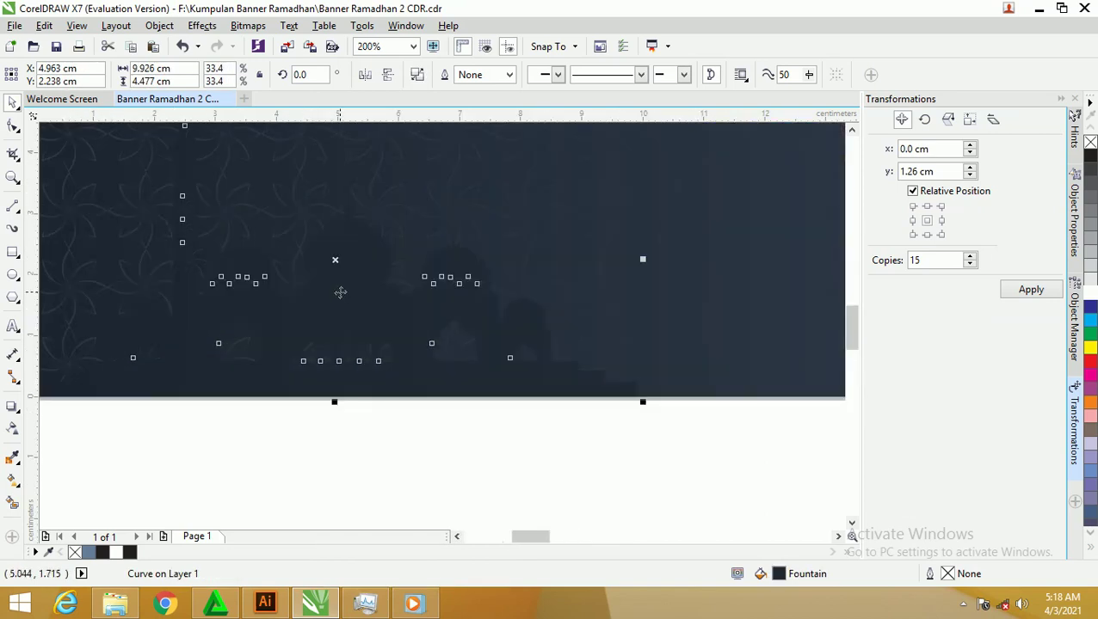
scroll(341, 292, "down", 1)
left_click(335, 347)
scroll(266, 303, "down", 2)
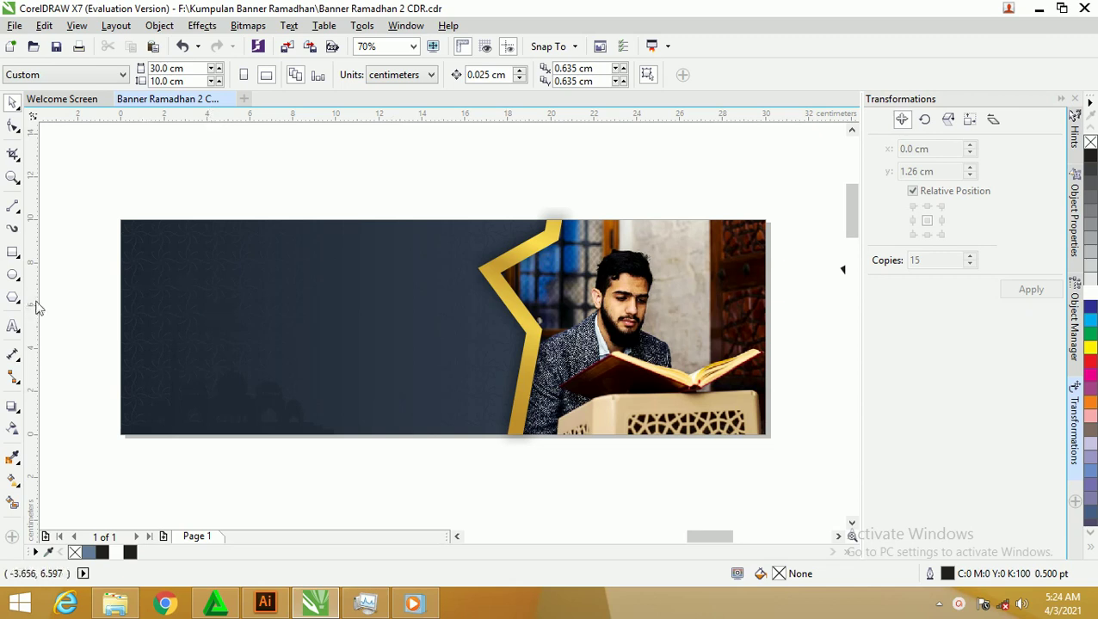
left_click(13, 327)
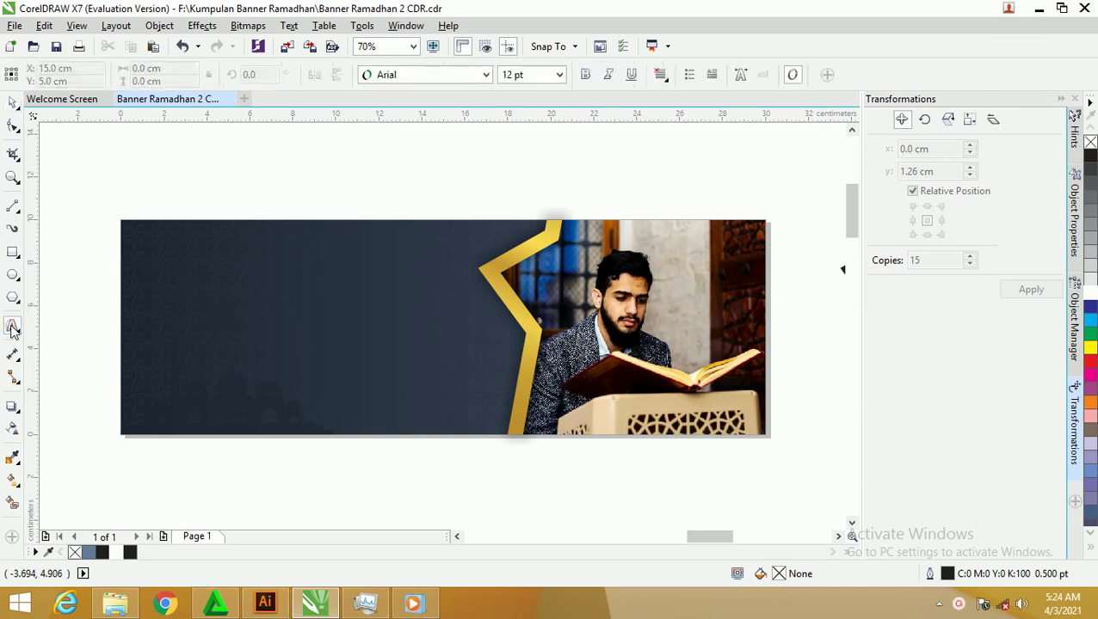
left_click(207, 245)
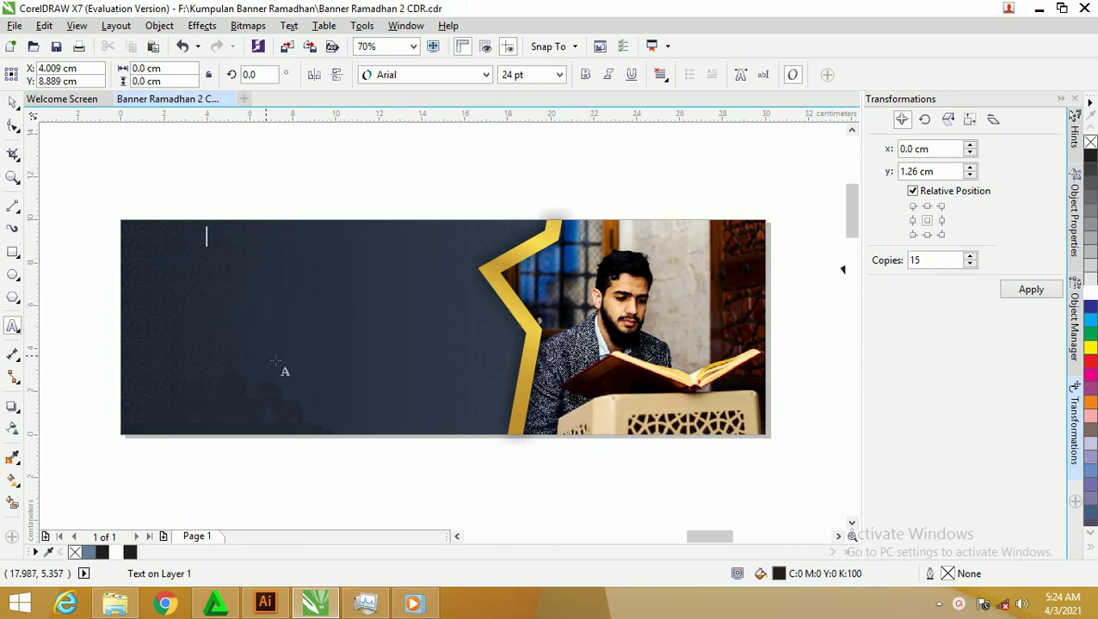
left_click(13, 101)
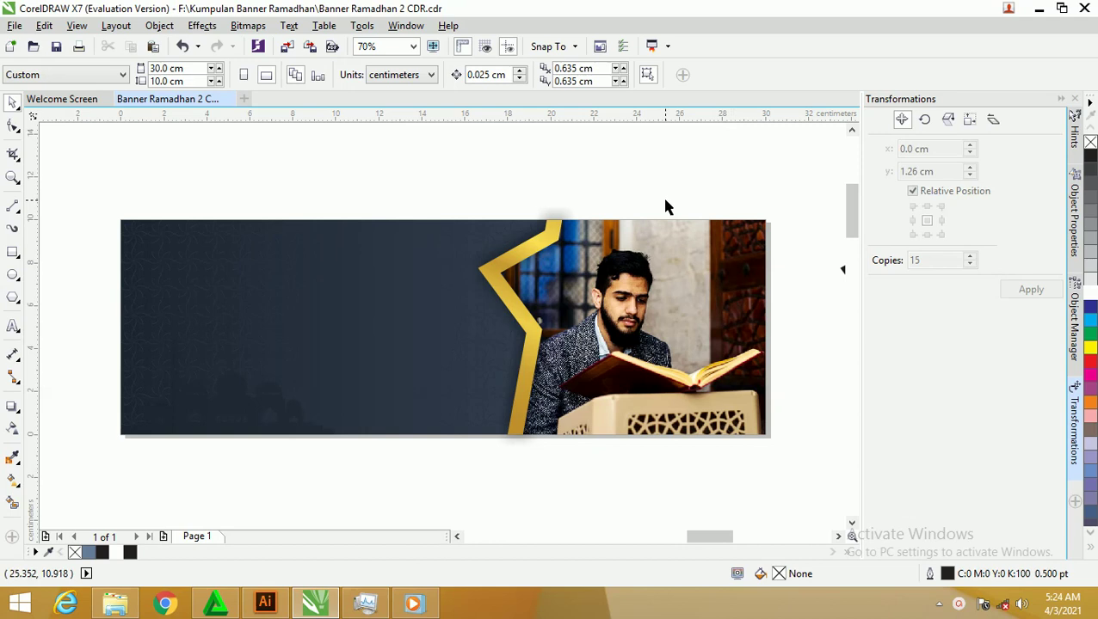
key("ctrl+v")
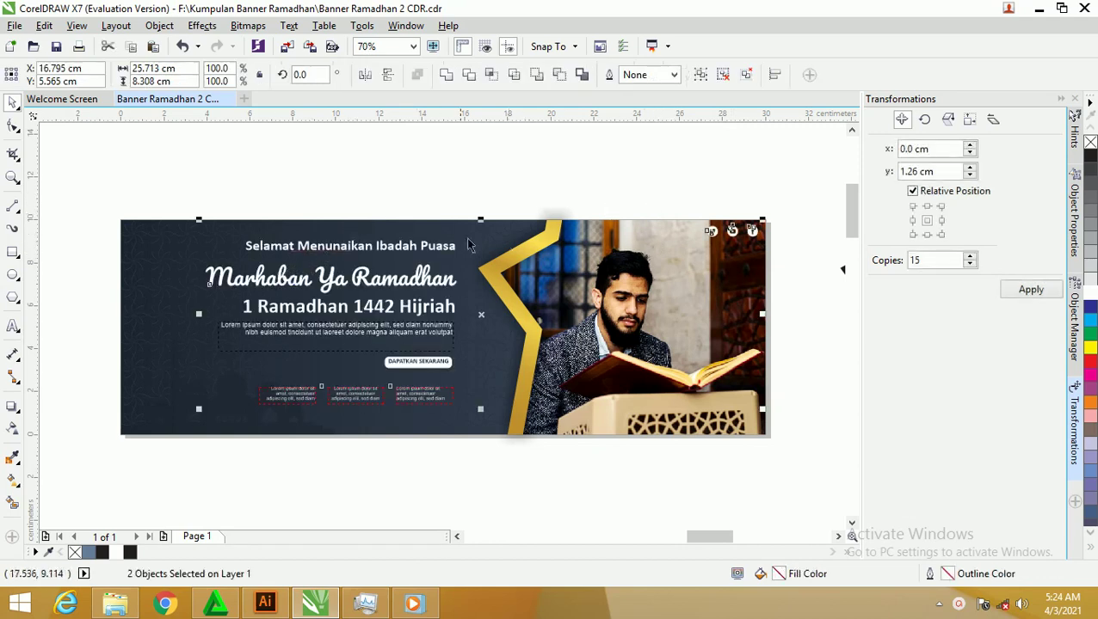
Extract the clipped text contents from the panel and ungroup all of them.
left_click(353, 163)
left_click(350, 291)
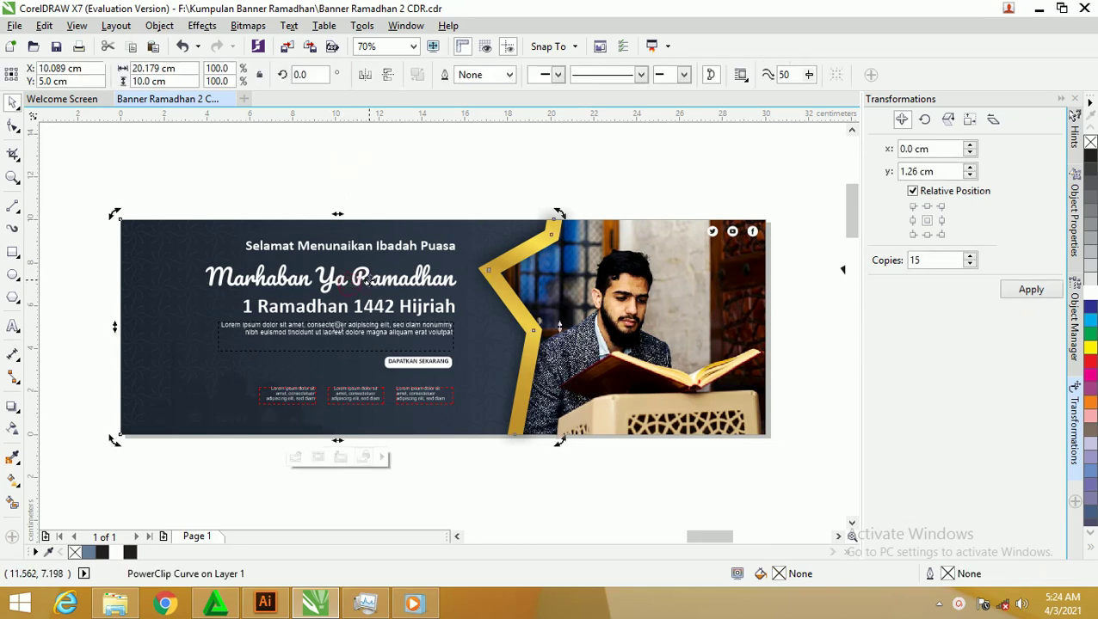
right_click(368, 280)
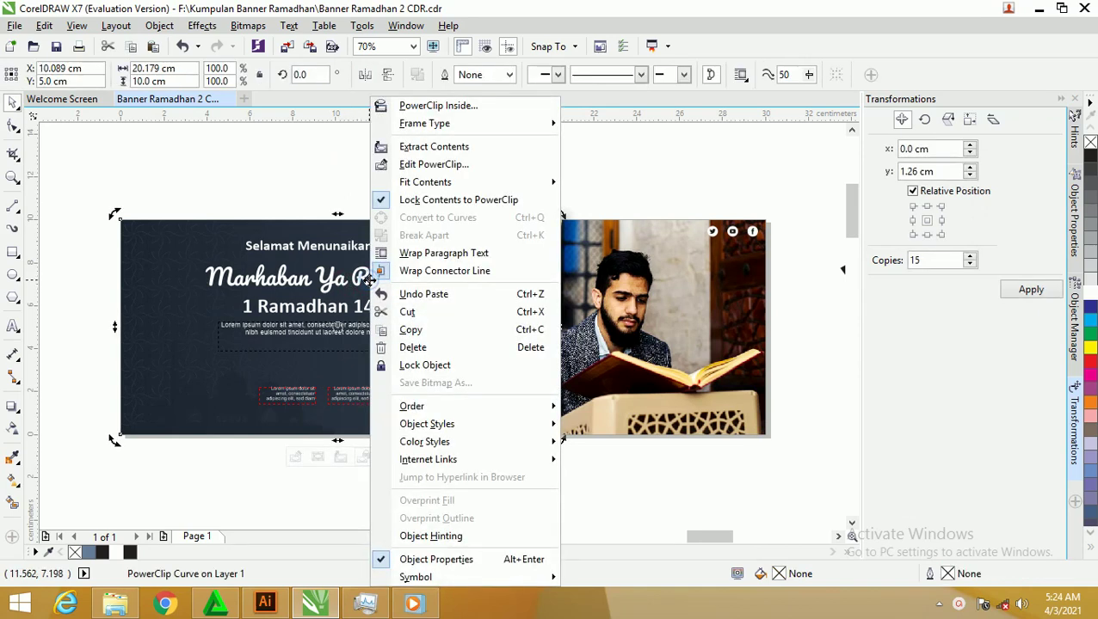
left_click(434, 163)
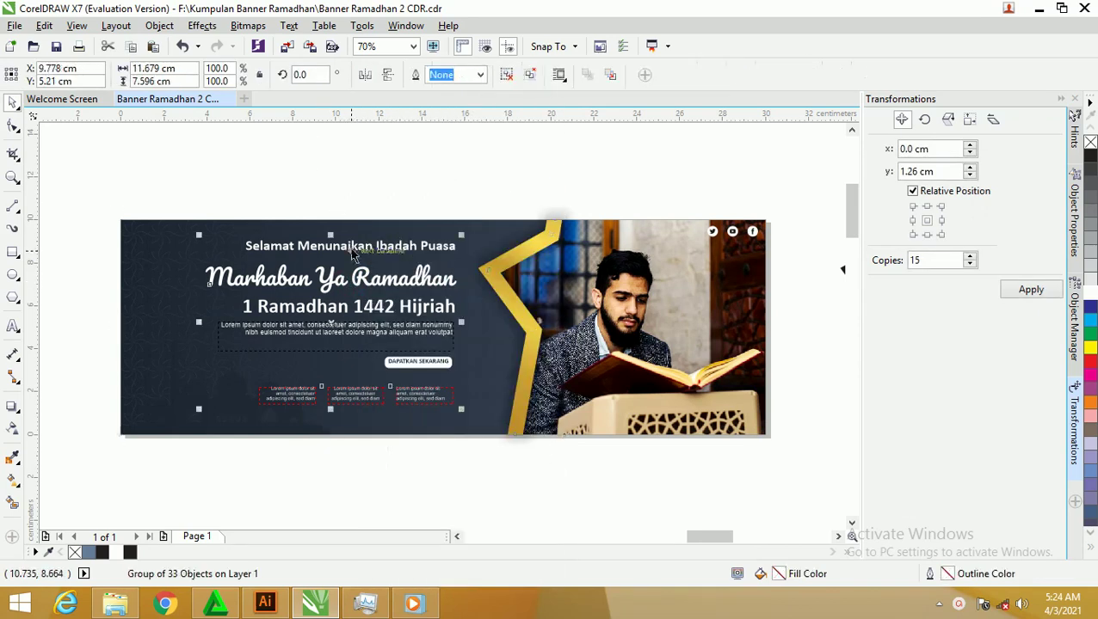
right_click(352, 166)
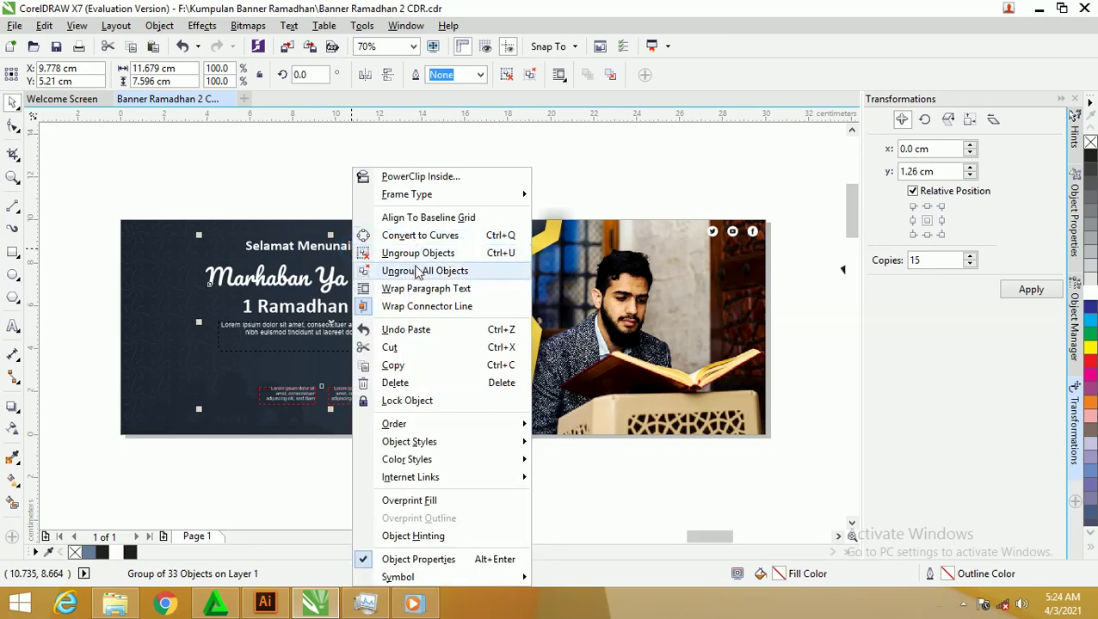
left_click(419, 272)
left_click(375, 196)
Group all pieces of the Marhaban Ya Ramadhan title together.
scroll(378, 206, "up", 3)
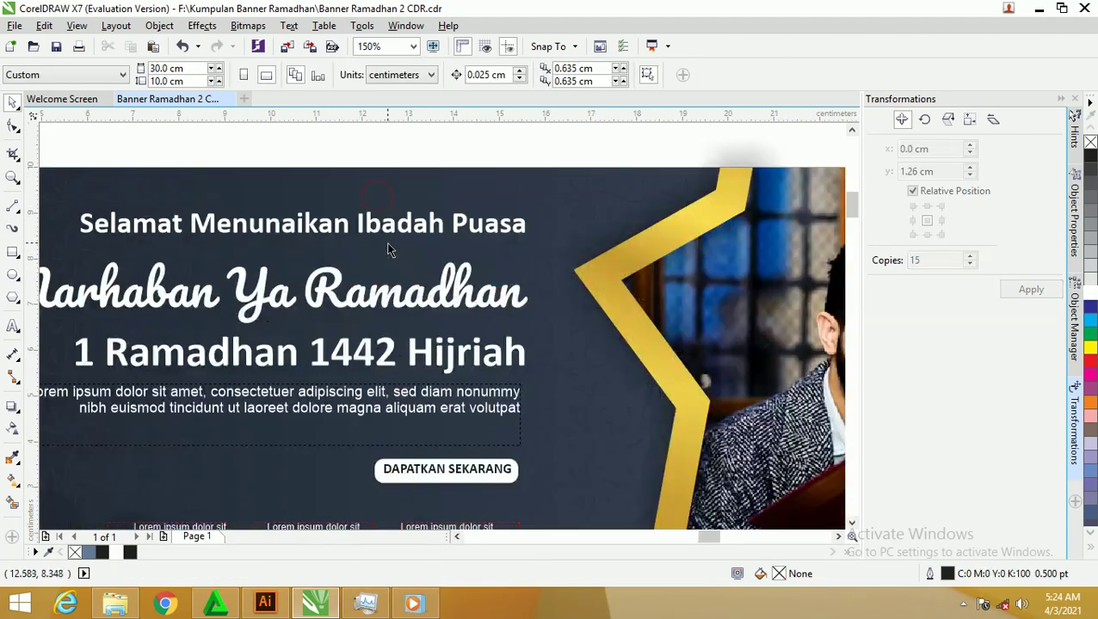
left_click(388, 233)
scroll(388, 233, "down", 2)
mouse_move(62, 230)
left_mouse_down()
mouse_move(84, 242)
mouse_move(469, 289)
left_mouse_up()
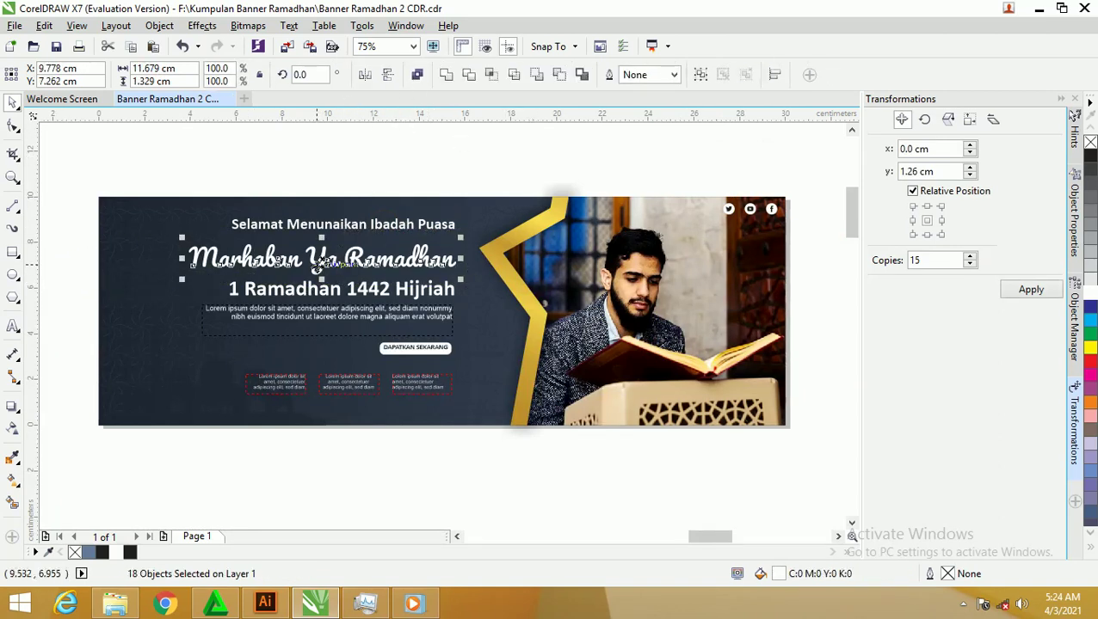
key("ctrl+g")
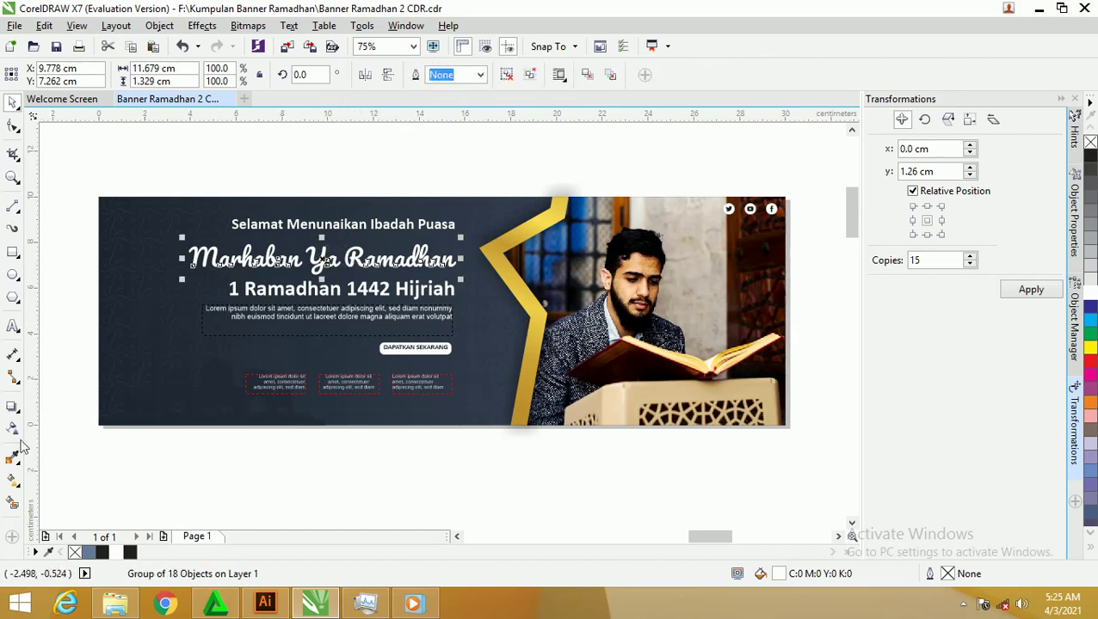
Copy the star frame's gold gradient onto the title and angle it across the text.
left_click(13, 479)
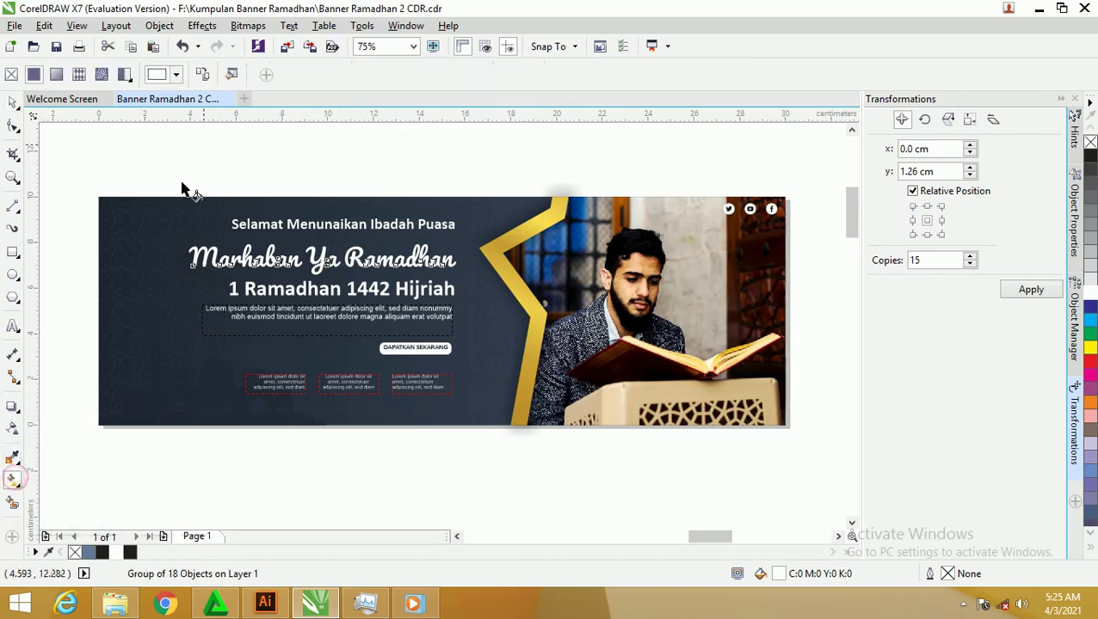
left_click(207, 75)
left_click(508, 241)
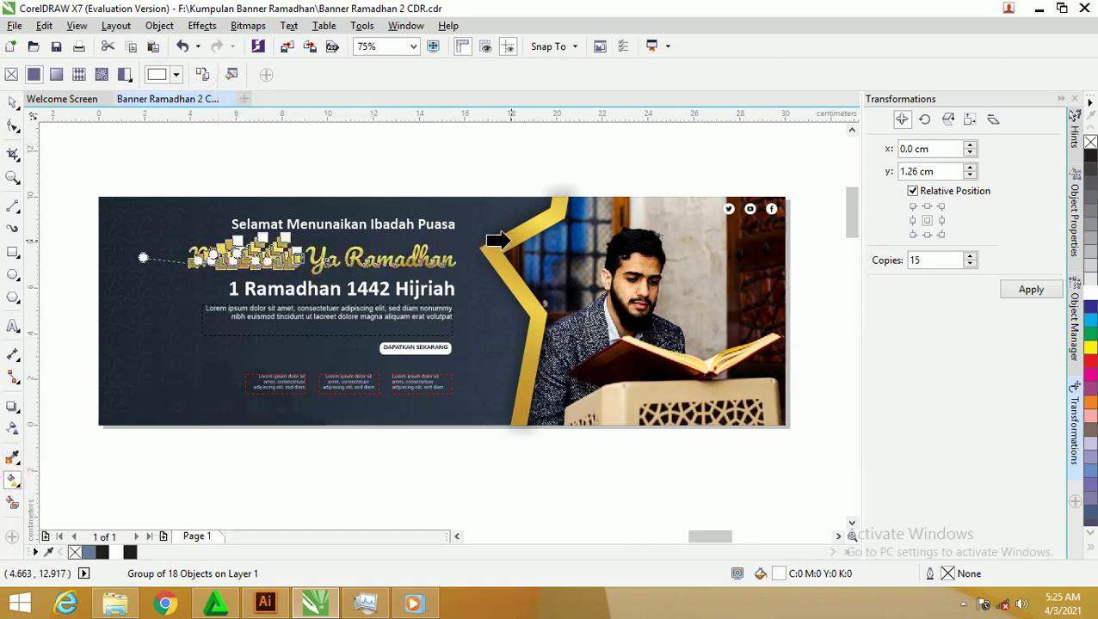
left_click(13, 479)
left_click_drag(159, 279, 491, 227)
left_click(13, 101)
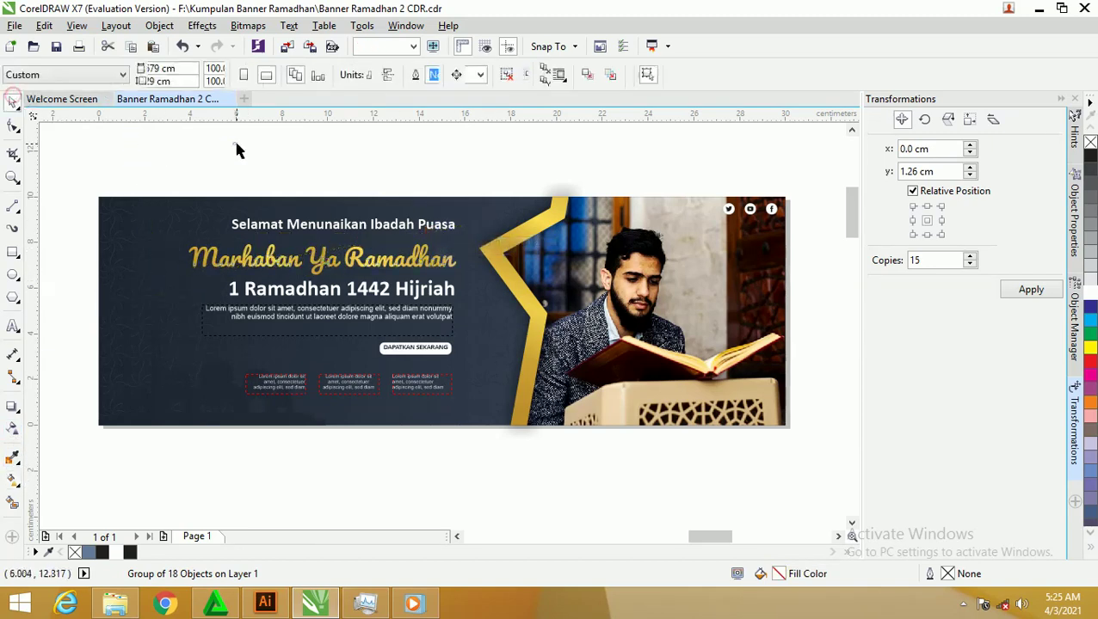
Reselect the gold Marhaban title group, then select the three social icons.
left_click(238, 147)
scroll(451, 266, "up", 2)
left_click(449, 242)
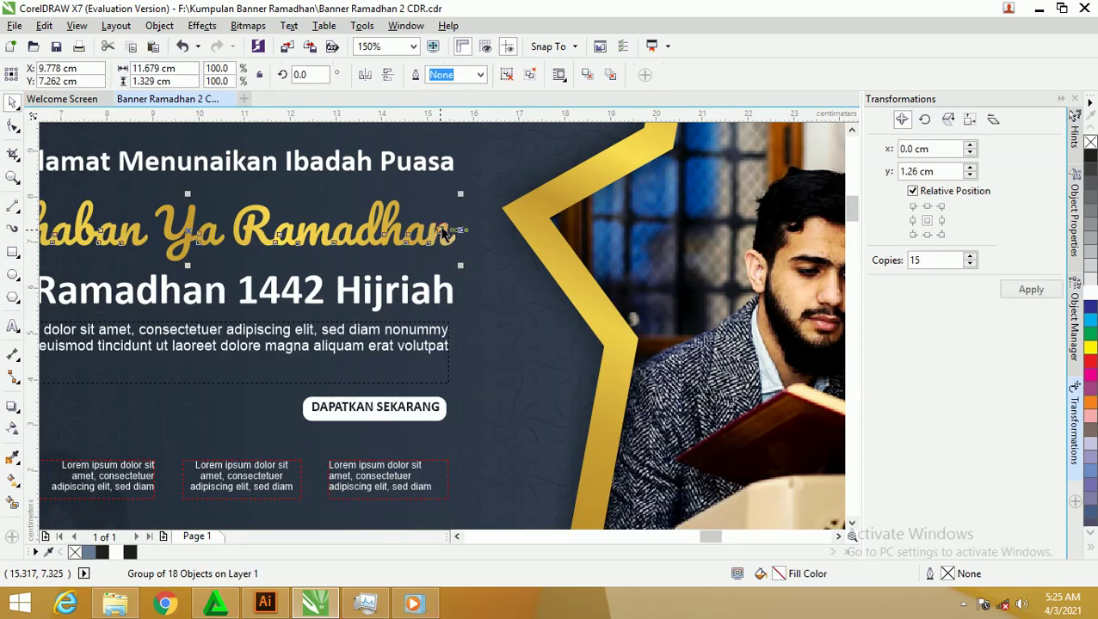
scroll(448, 239, "down", 2)
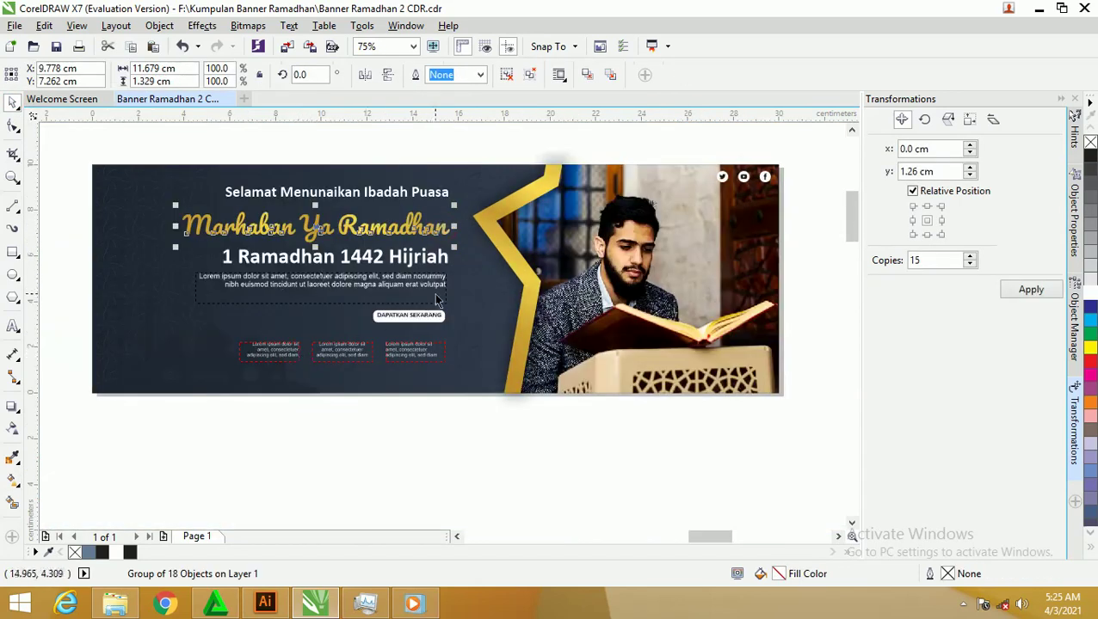
left_click_drag(814, 209, 662, 158)
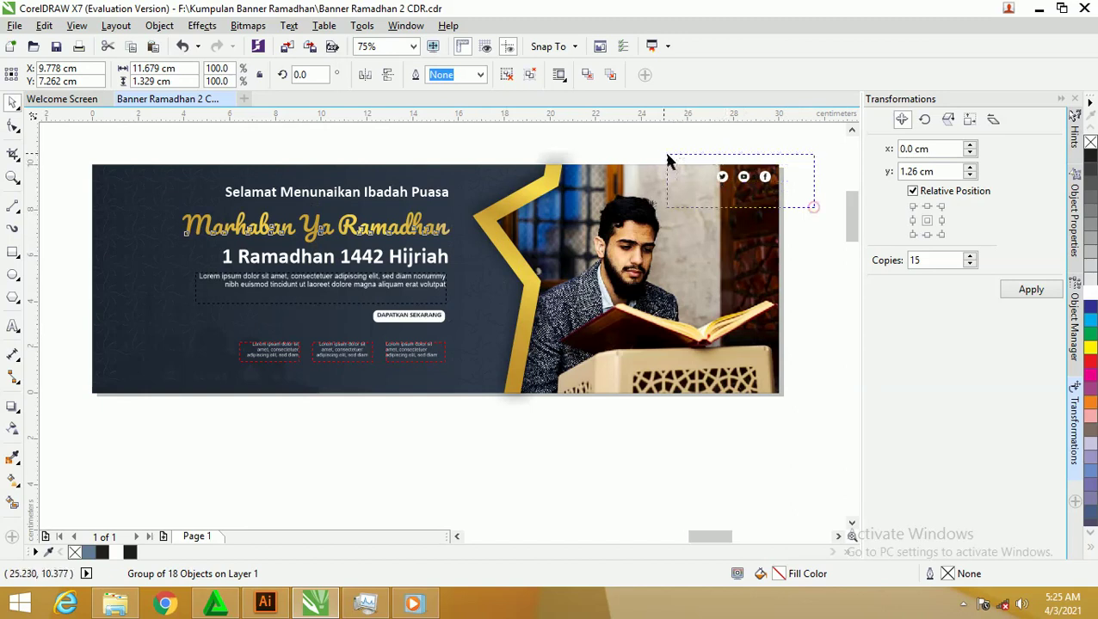
Enlarge the whole promo text block by about 11%.
left_click(461, 140)
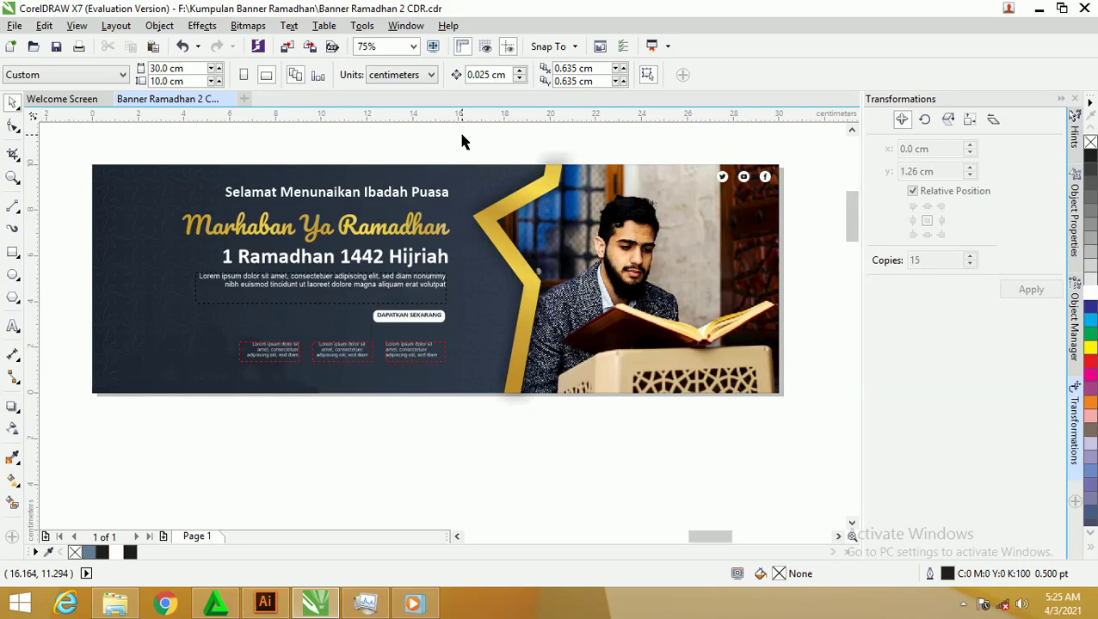
mouse_move(469, 137)
left_mouse_down()
mouse_move(158, 412)
mouse_move(160, 397)
mouse_move(143, 379)
mouse_move(135, 386)
left_mouse_up()
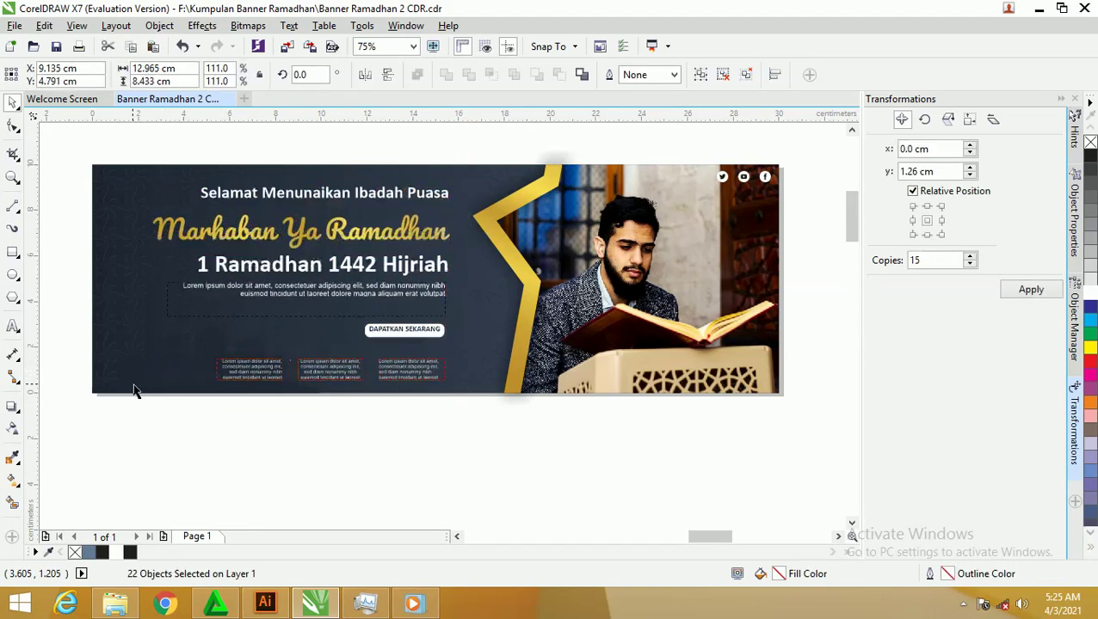
left_click(429, 411)
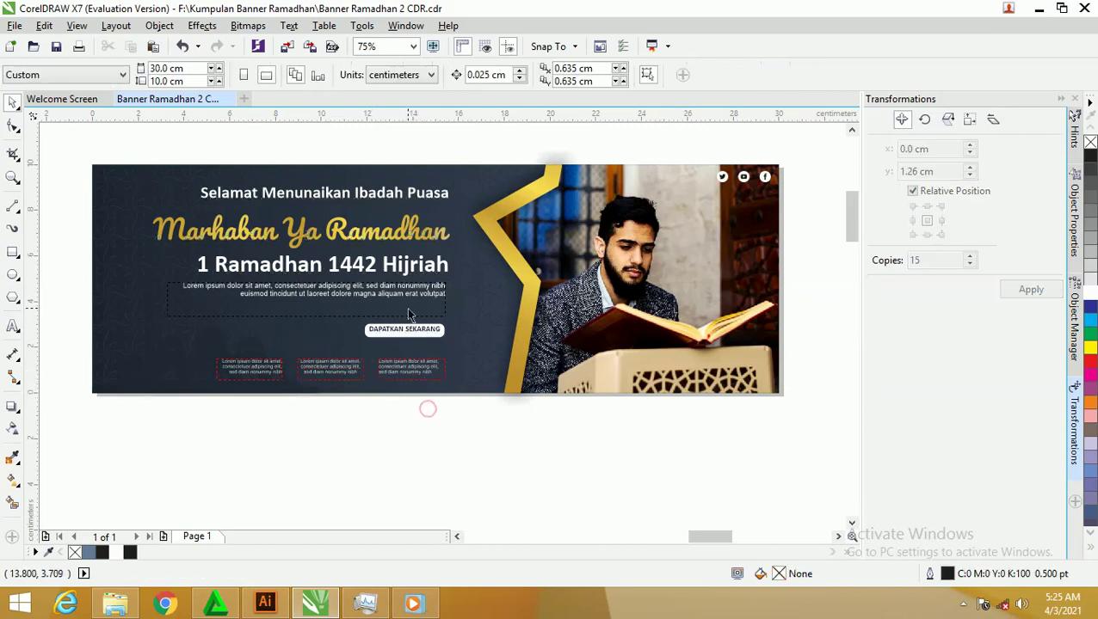
Set the Lorem ipsum paragraph to 12 pt.
left_click(402, 296)
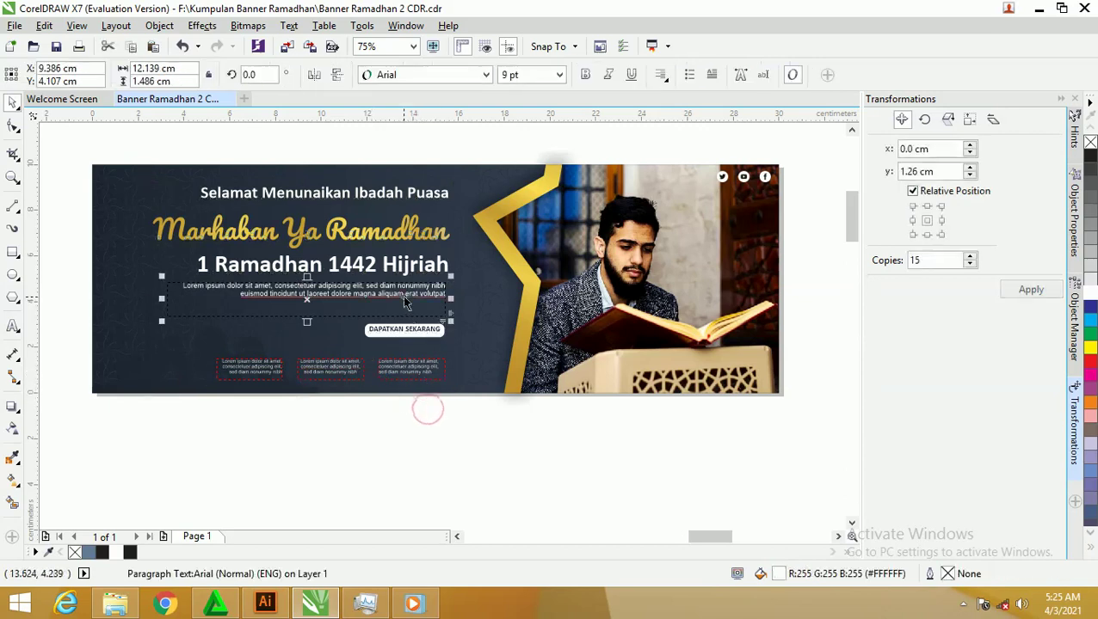
left_click(559, 75)
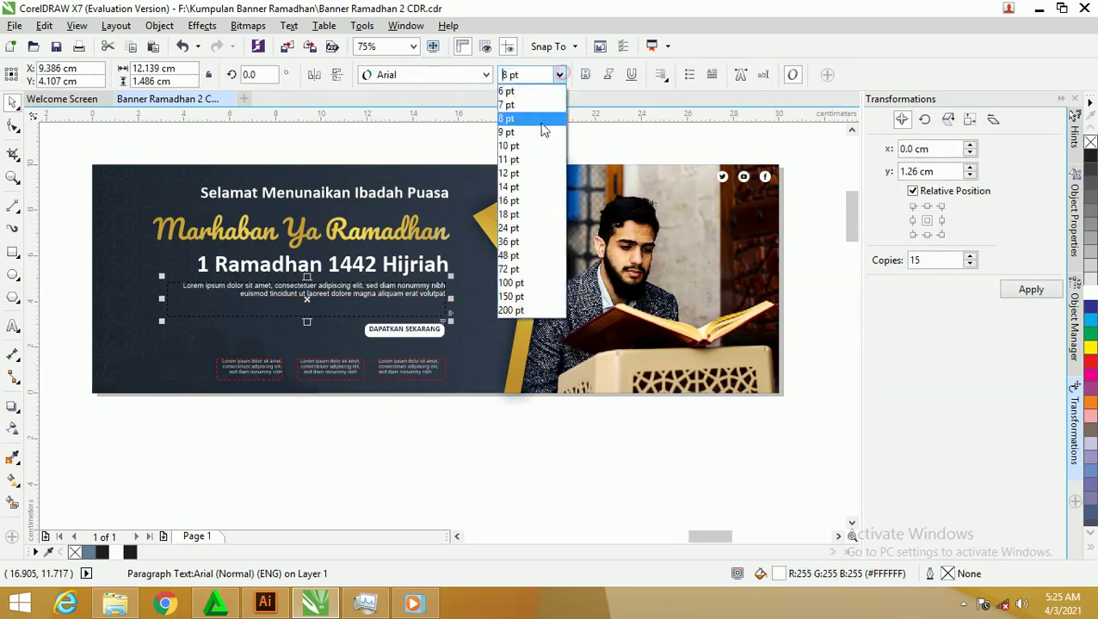
left_click(526, 176)
left_click(520, 134)
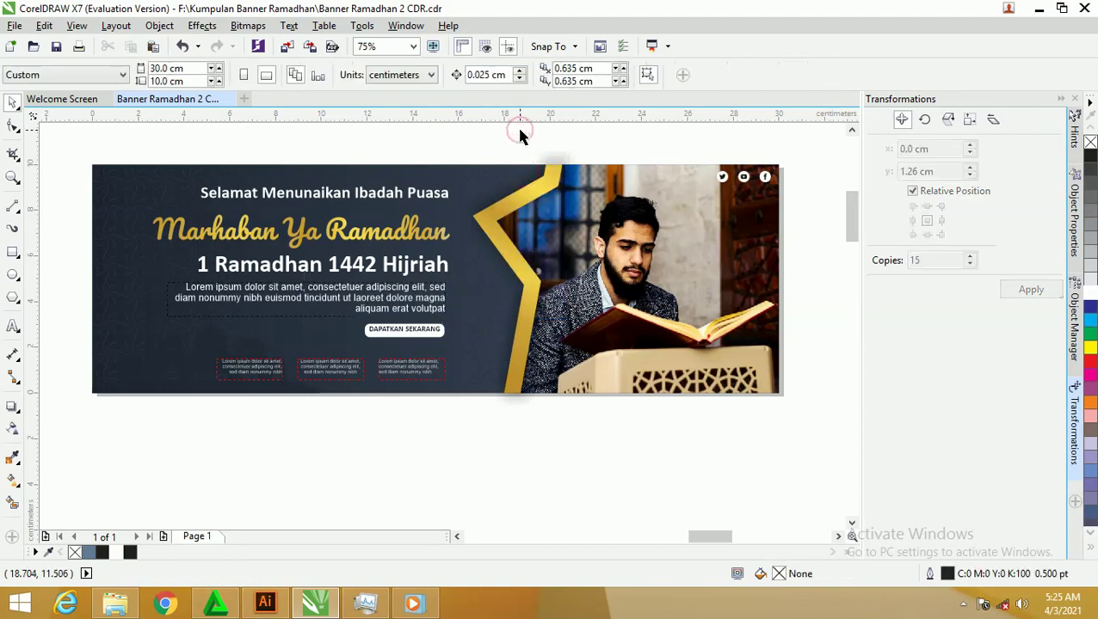